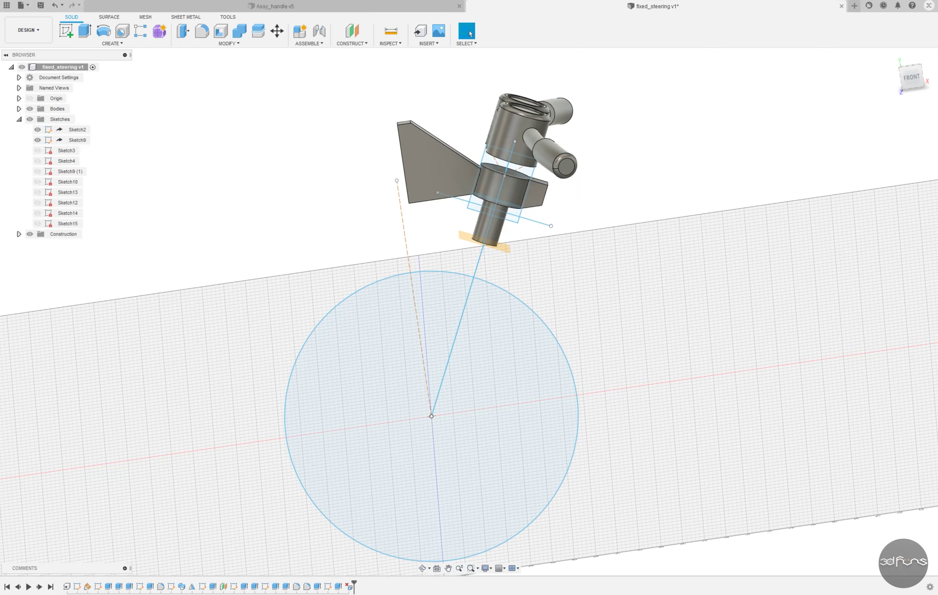
# Step: Delete the disk feature and Sketch10, confirming the referenced-sketch warning
pyautogui.click(247, 588)
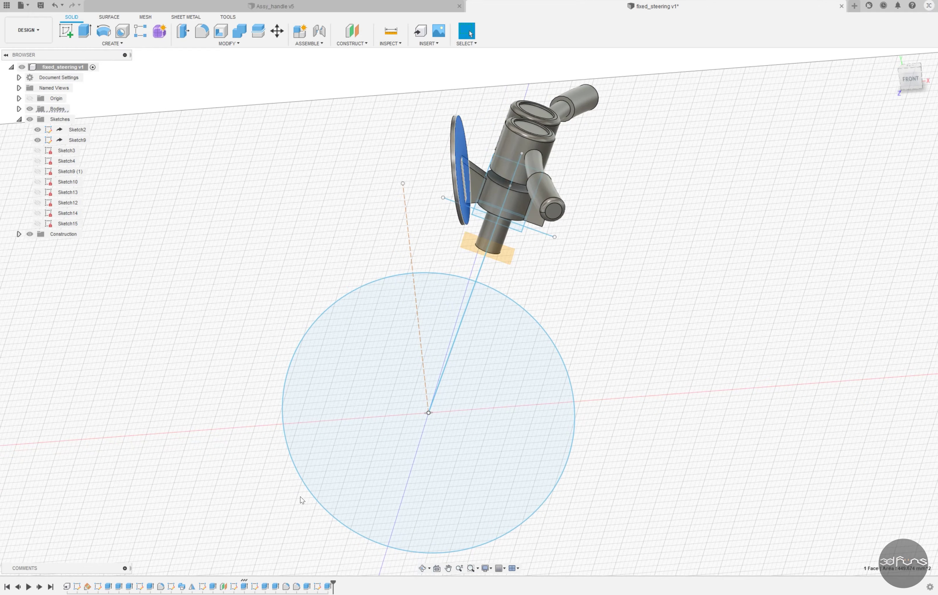
pyautogui.press('Delete')
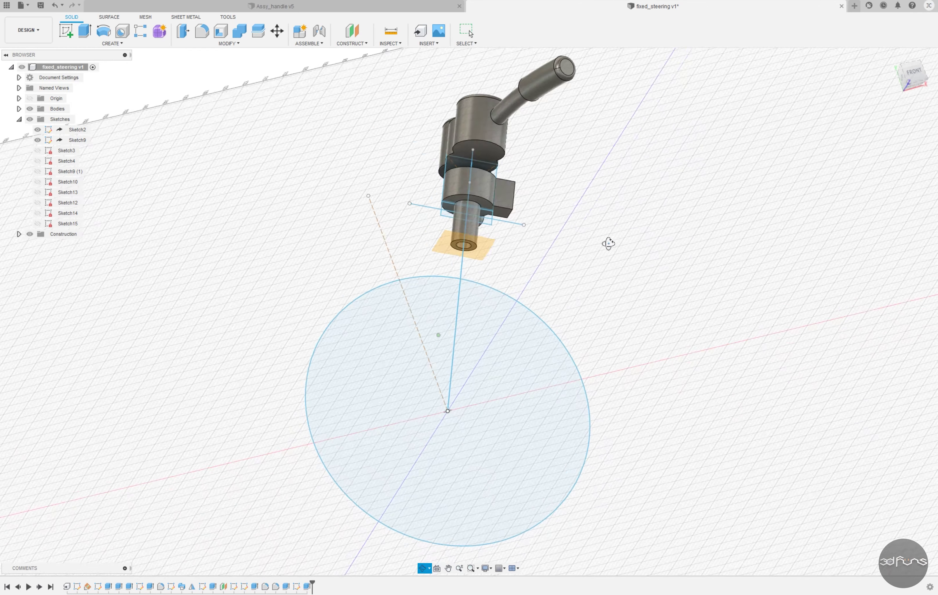
pyautogui.click(184, 587)
pyautogui.press('Delete')
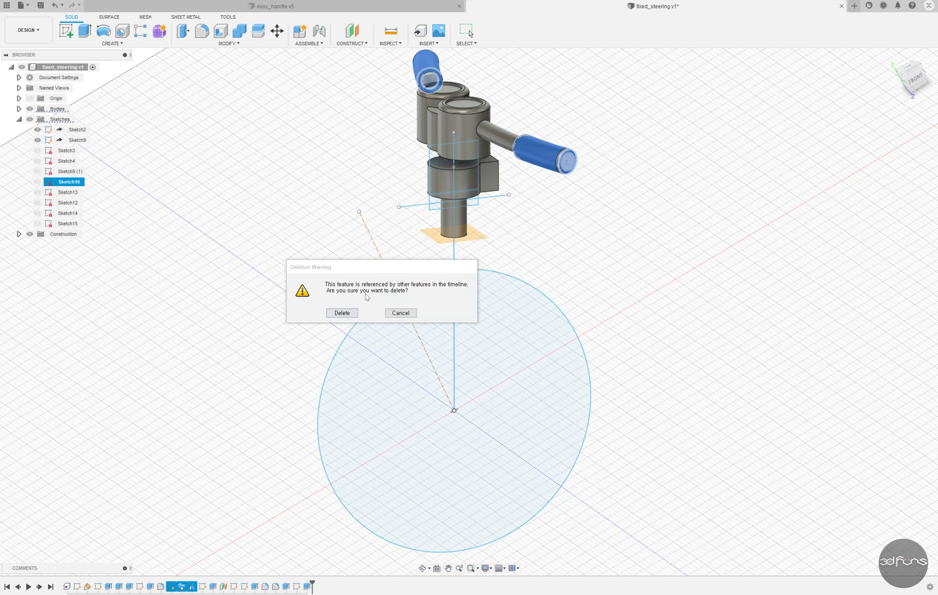
pyautogui.click(341, 312)
# Step: Remove the final recess features and roll the timeline back to just after Plane3
pyautogui.click(467, 113)
pyautogui.scroll(3, 467, 114)
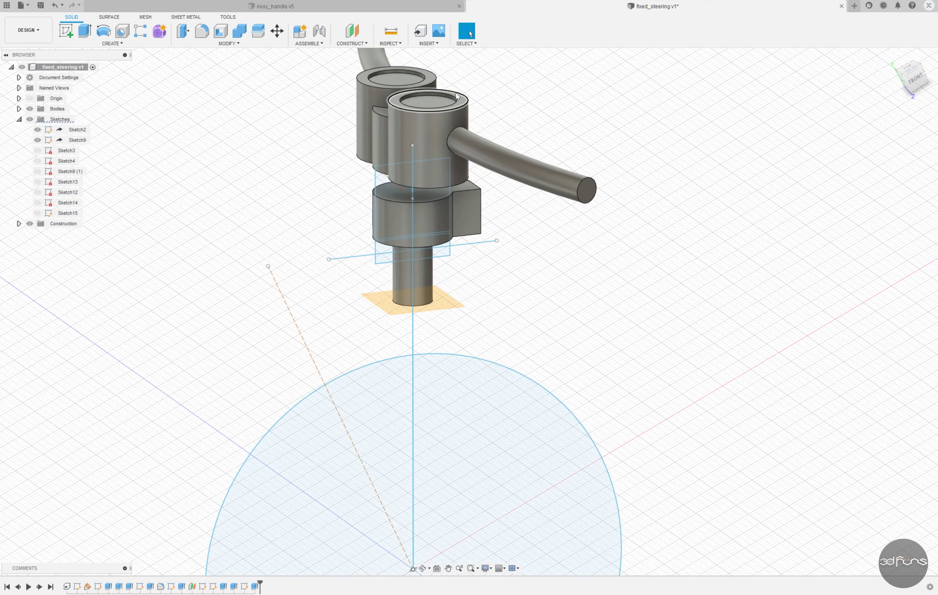
pyautogui.hotkey('ctrl', 'z')
pyautogui.hotkey('ctrl', 'z')
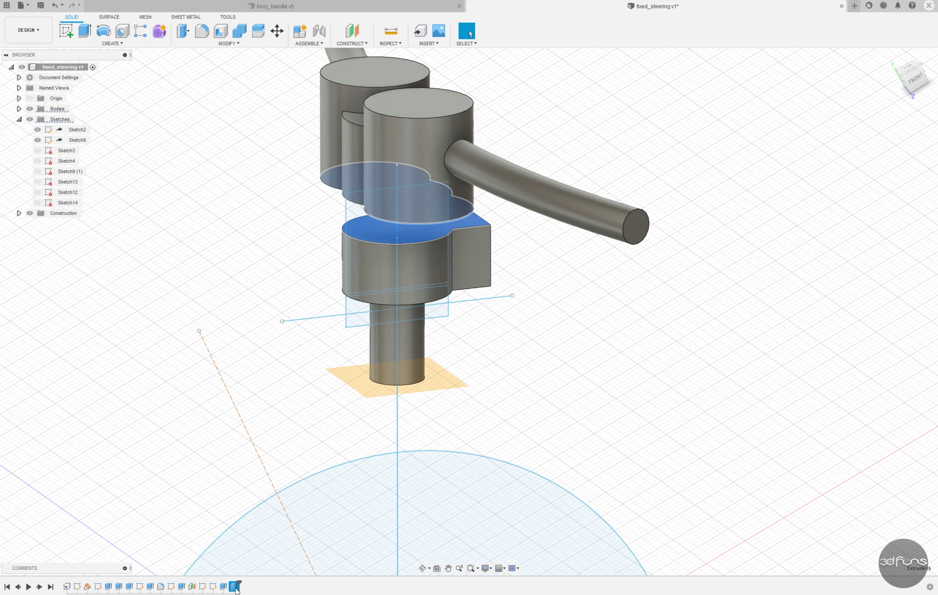
pyautogui.click(109, 587)
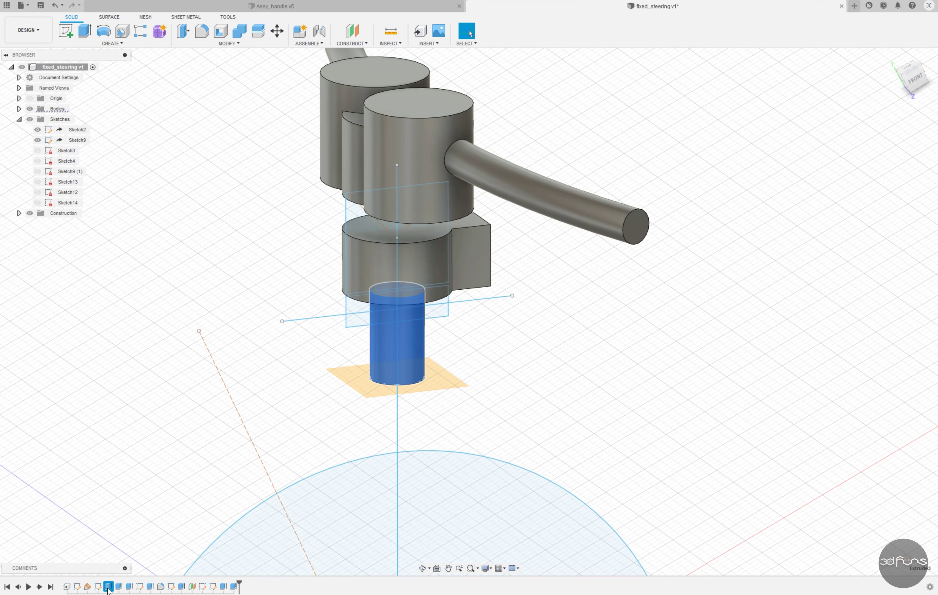
pyautogui.moveTo(239, 586); pyautogui.dragTo(103, 586)
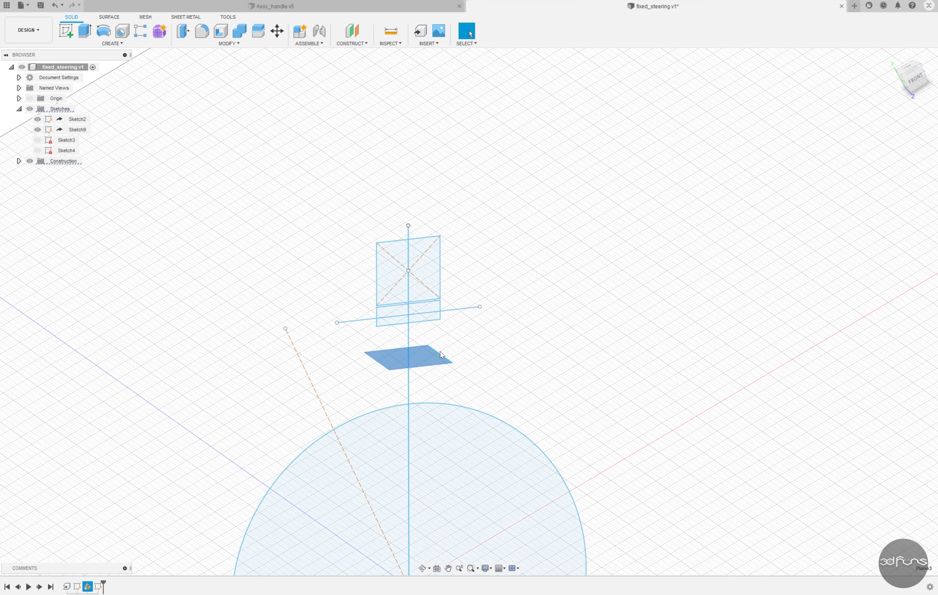
# Step: Set Plane3's angle to 90 deg, then reopen Sketch4 with its Ø12, Ø7 and Ø3.50 circles
pyautogui.rightClick(87, 586)
pyautogui.click(104, 523)
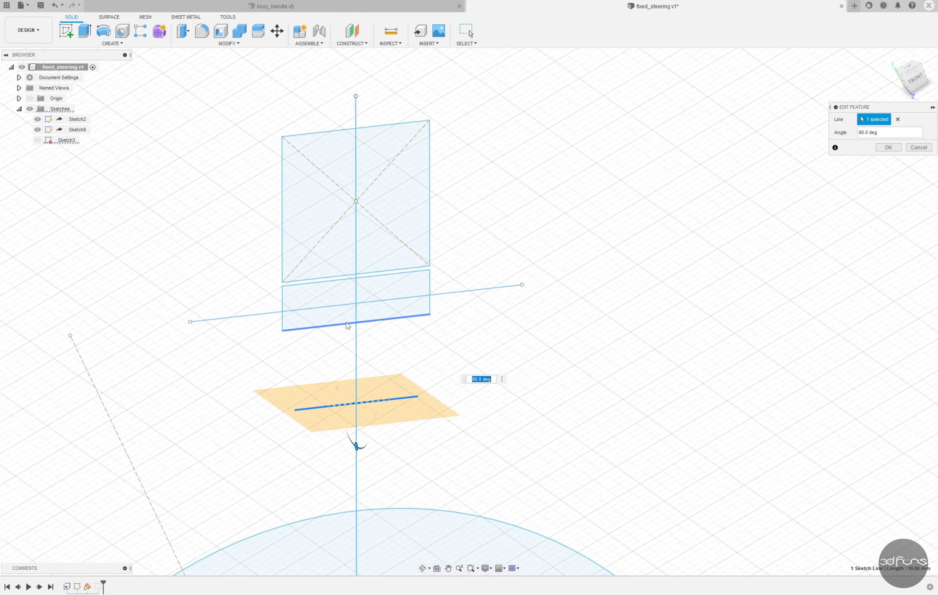
pyautogui.press('Return')
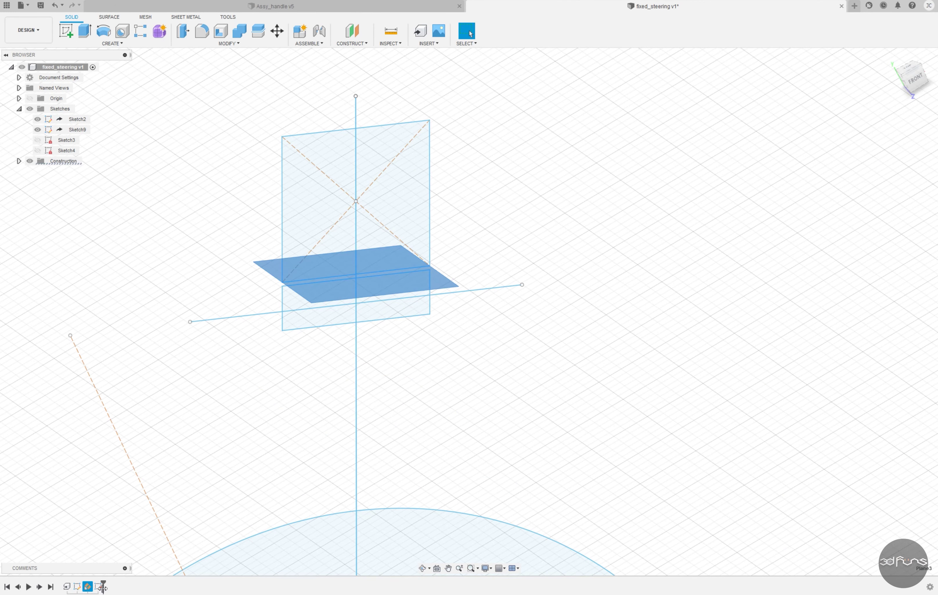
pyautogui.rightClick(88, 586)
pyautogui.click(104, 523)
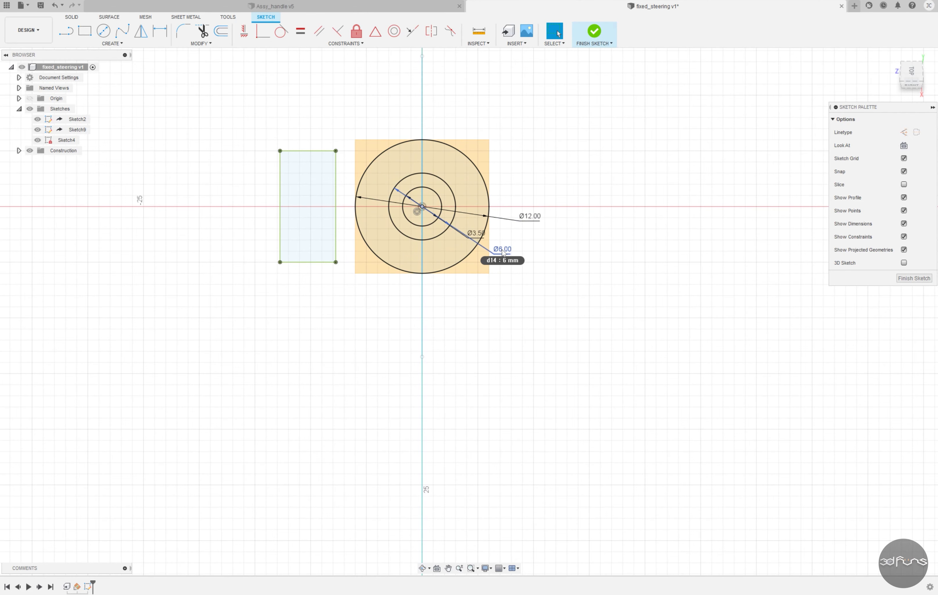
# Step: Extrude Sketch4's ring between the Ø12 and Ø7 circles up to the plane
pyautogui.click(594, 31)
pyautogui.click(38, 140)
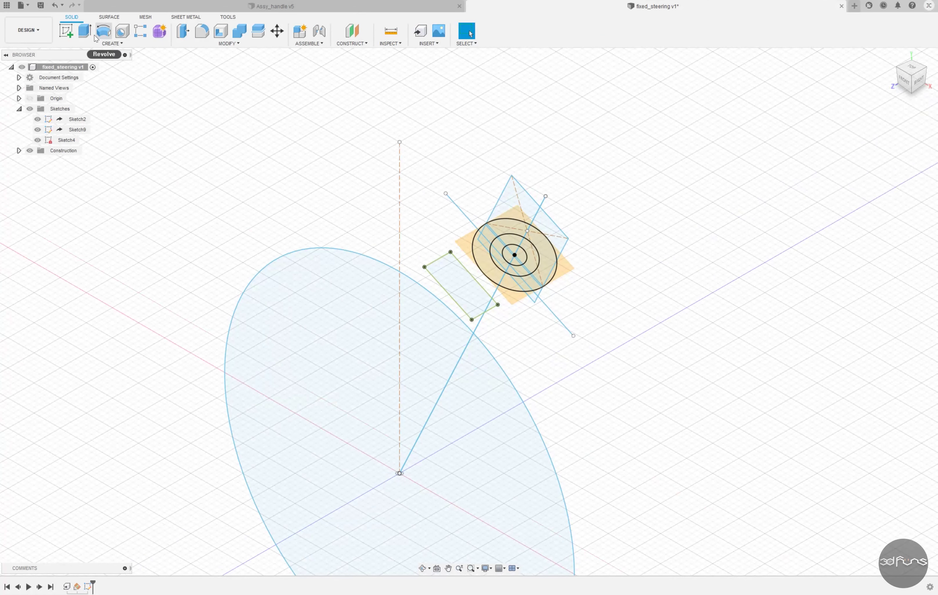
pyautogui.click(85, 31)
pyautogui.click(528, 307)
pyautogui.click(894, 171)
pyautogui.click(888, 191)
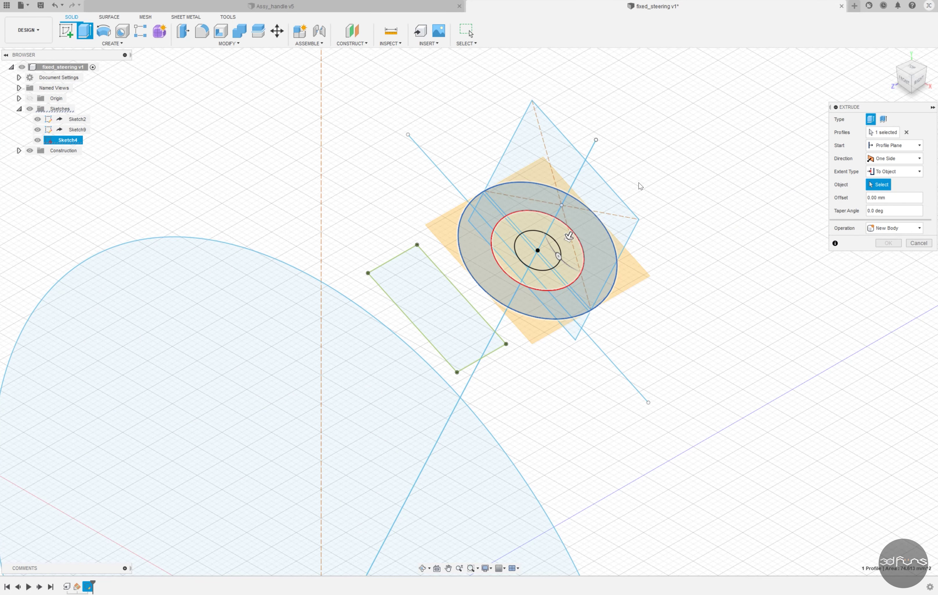
pyautogui.keyDown('shift'); pyautogui.moveTo(819, 197); pyautogui.dragTo(686, 238, button='middle'); pyautogui.keyUp('shift')
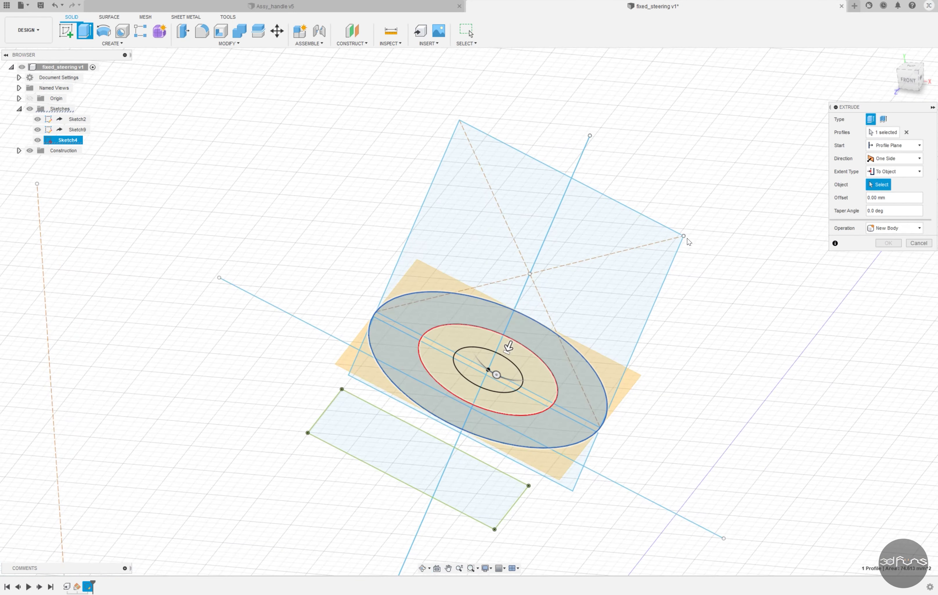
pyautogui.click(672, 229)
pyautogui.press('Return')
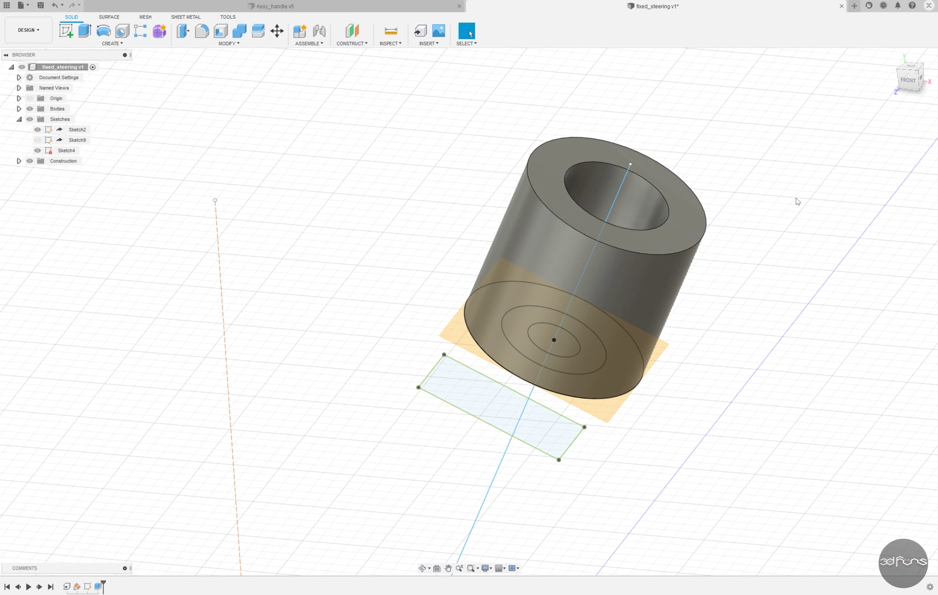
# Step: Reopen Sketch4 briefly and finish it again
pyautogui.rightClick(87, 586)
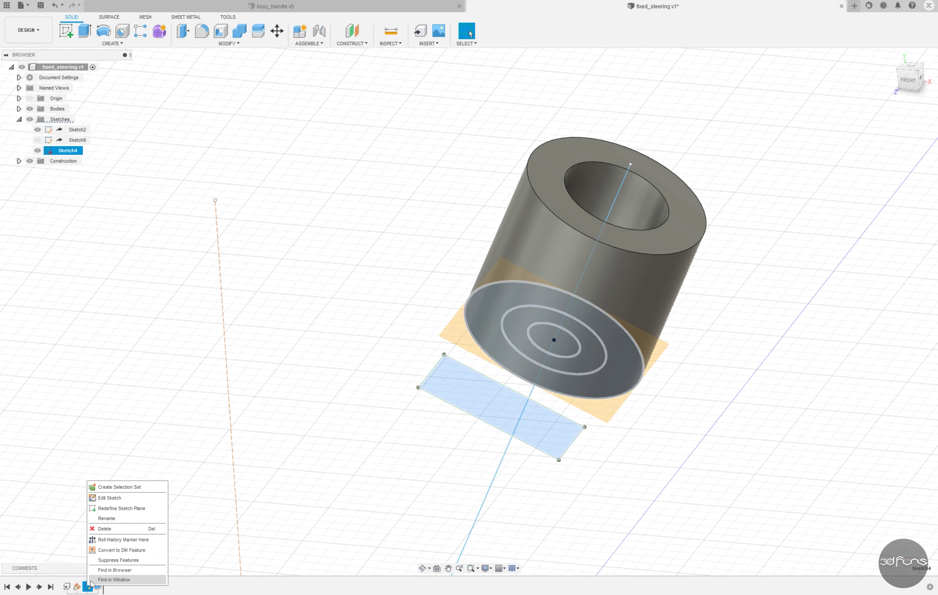
pyautogui.click(104, 580)
pyautogui.click(595, 34)
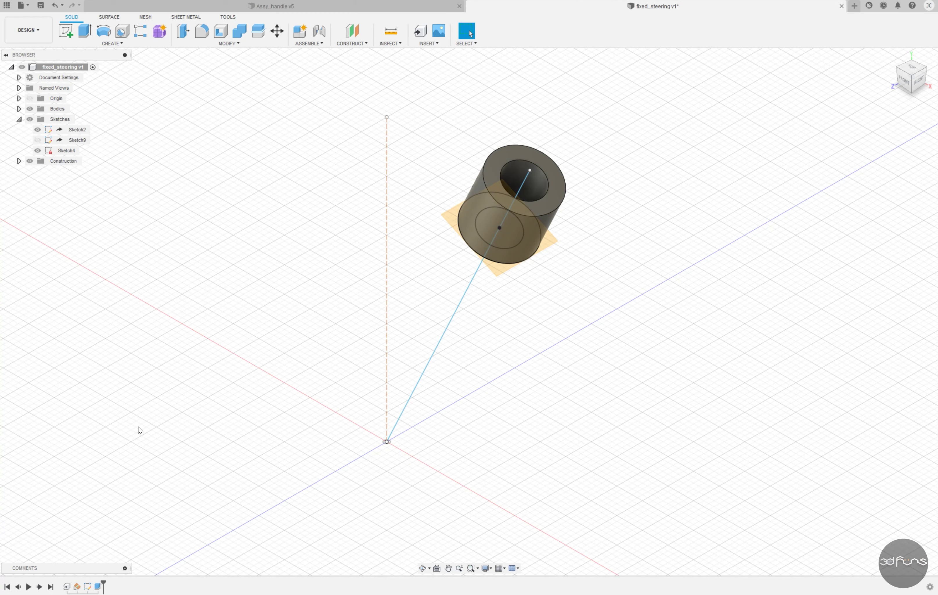
pyautogui.click(66, 30)
pyautogui.click(508, 244)
pyautogui.keyDown('shift'); pyautogui.moveTo(543, 300); pyautogui.dragTo(278, 304, button='middle'); pyautogui.keyUp('shift')
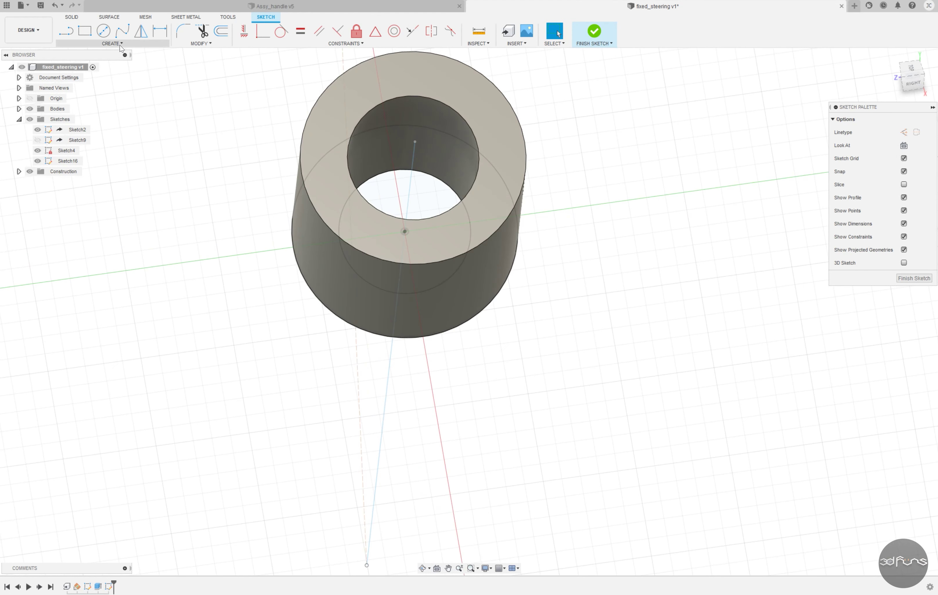
pyautogui.click(111, 43)
pyautogui.click(163, 196)
pyautogui.click(417, 336)
pyautogui.press('Return')
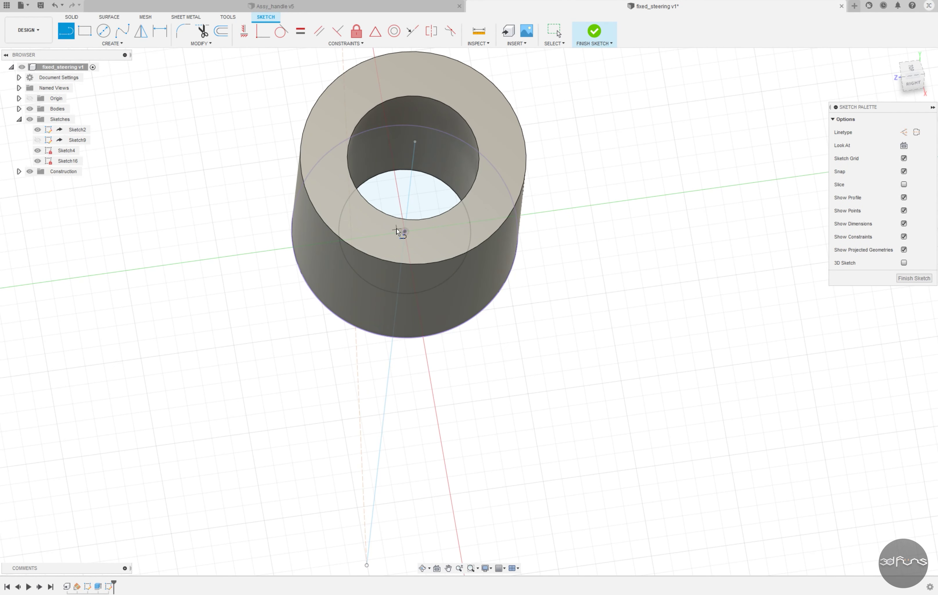
pyautogui.keyDown('shift'); pyautogui.moveTo(397, 232); pyautogui.dragTo(533, 255, button='middle'); pyautogui.keyUp('shift')
pyautogui.click(417, 245)
pyautogui.click(429, 469)
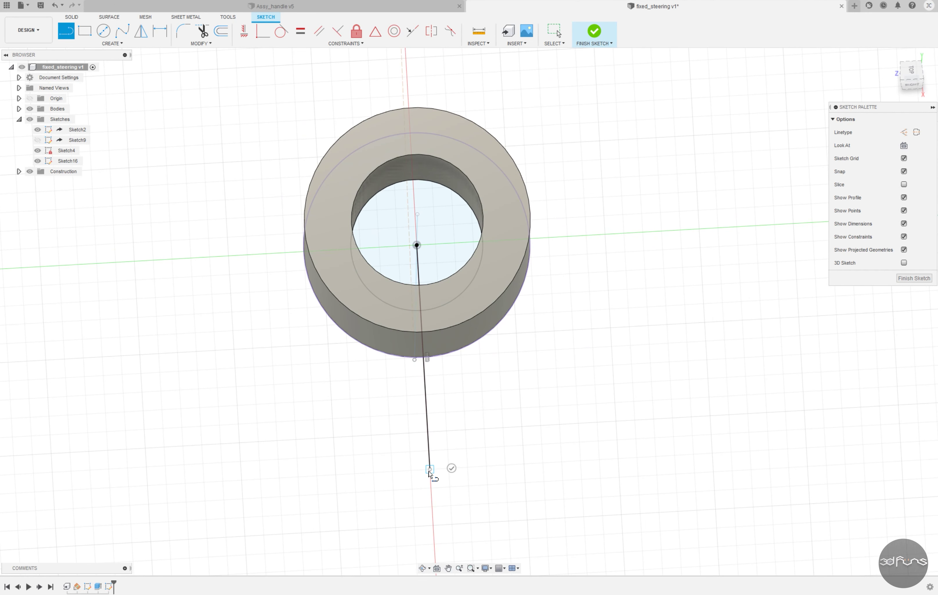
pyautogui.press('Escape')
pyautogui.scroll(-3, 692, 223)
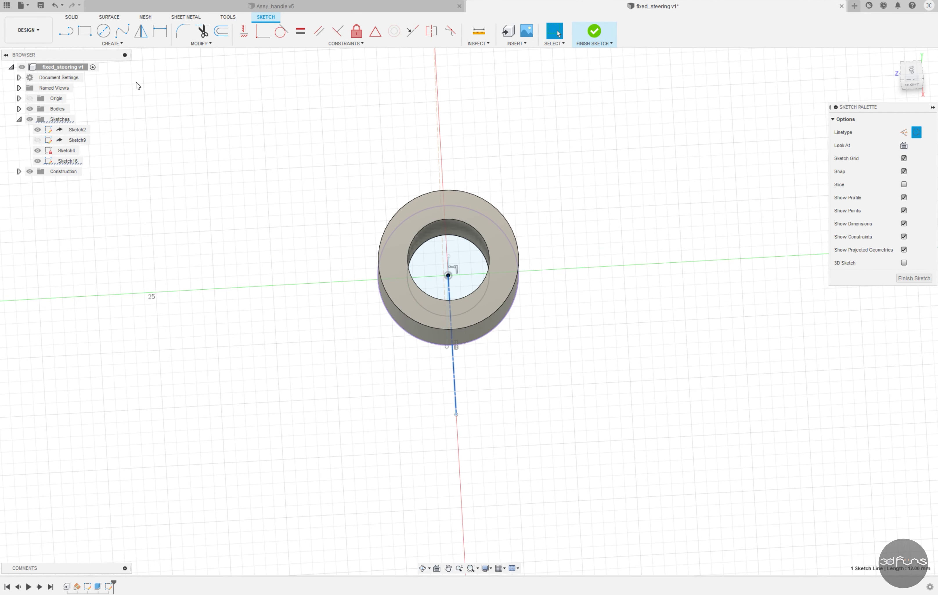
pyautogui.press('r')
pyautogui.click(412, 336)
pyautogui.click(489, 391)
pyautogui.press('Escape')
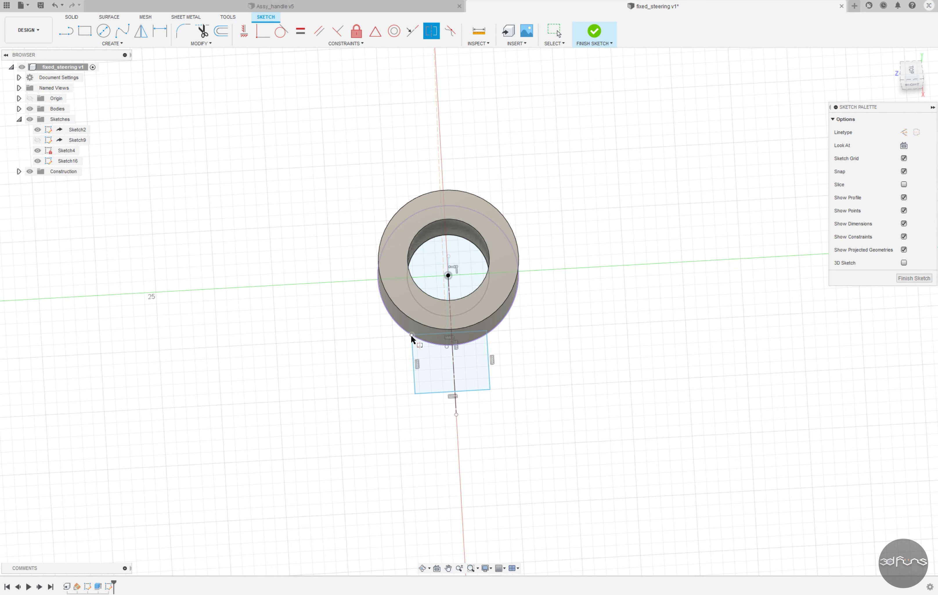
pyautogui.scroll(3, 503, 392)
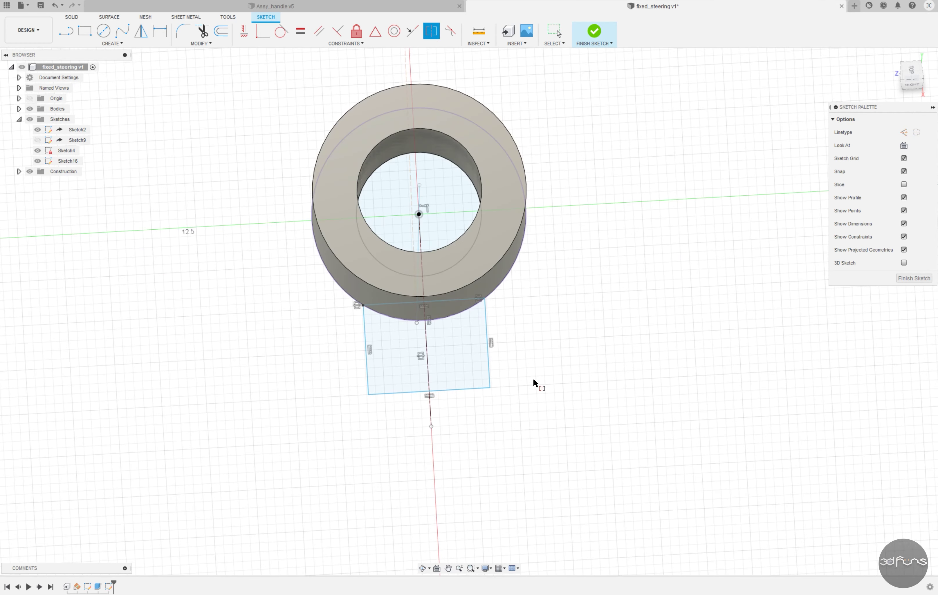
pyautogui.click(161, 39)
pyautogui.press('l')
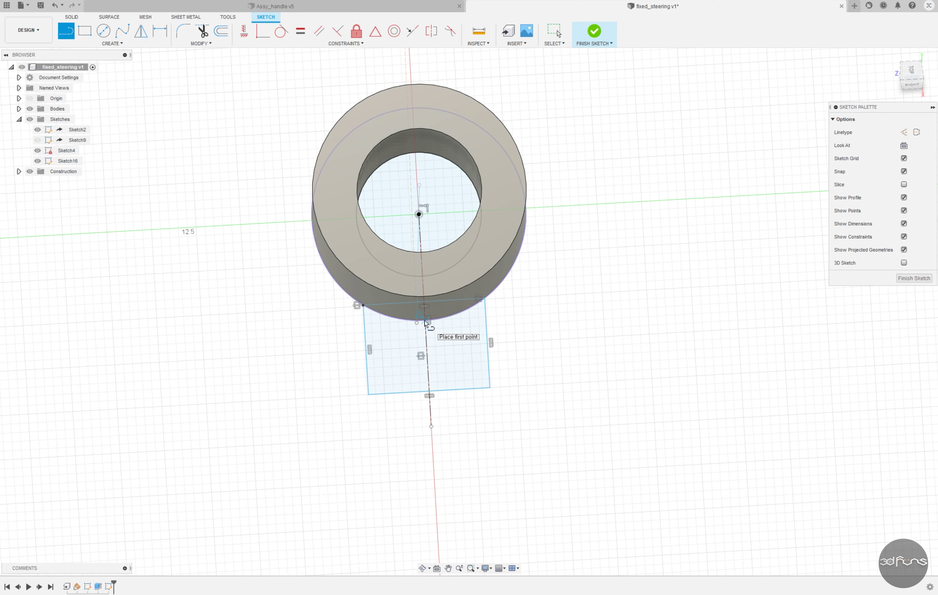
pyautogui.press('d')
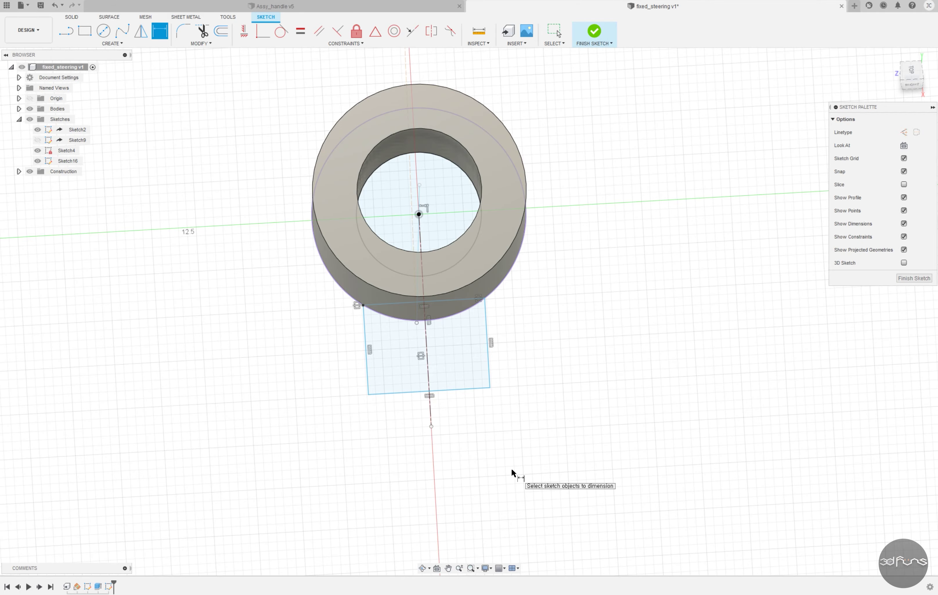
pyautogui.moveTo(511, 473)
pyautogui.keyDown('shift'); pyautogui.mouseDown(button='middle')
pyautogui.moveTo(459, 449)
pyautogui.moveTo(548, 452)
pyautogui.moveTo(498, 484)
pyautogui.moveTo(493, 473)
pyautogui.moveTo(505, 487)
pyautogui.mouseUp(button='middle'); pyautogui.keyUp('shift')
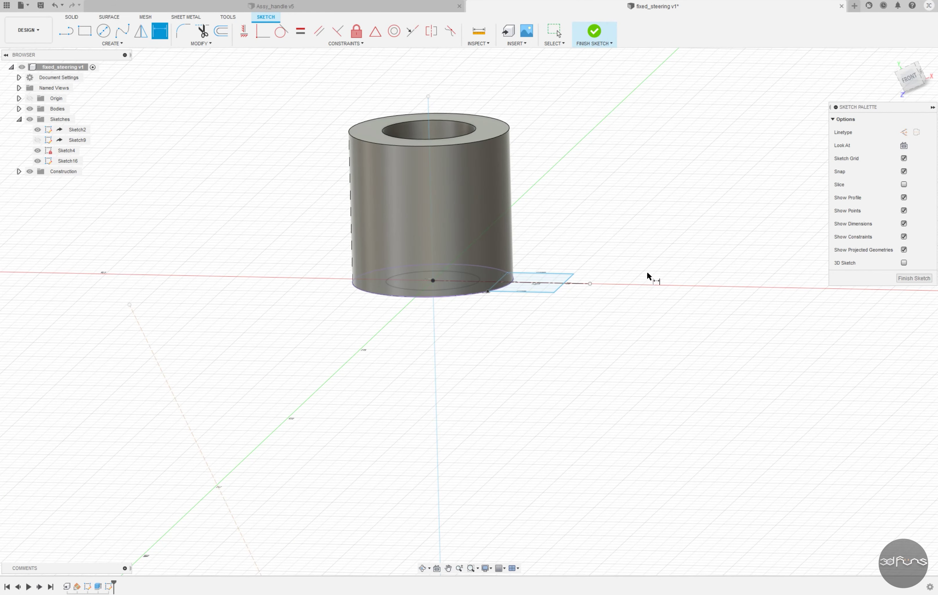
pyautogui.keyDown('shift'); pyautogui.moveTo(648, 276); pyautogui.dragTo(590, 293, button='middle'); pyautogui.keyUp('shift')
pyautogui.click(593, 32)
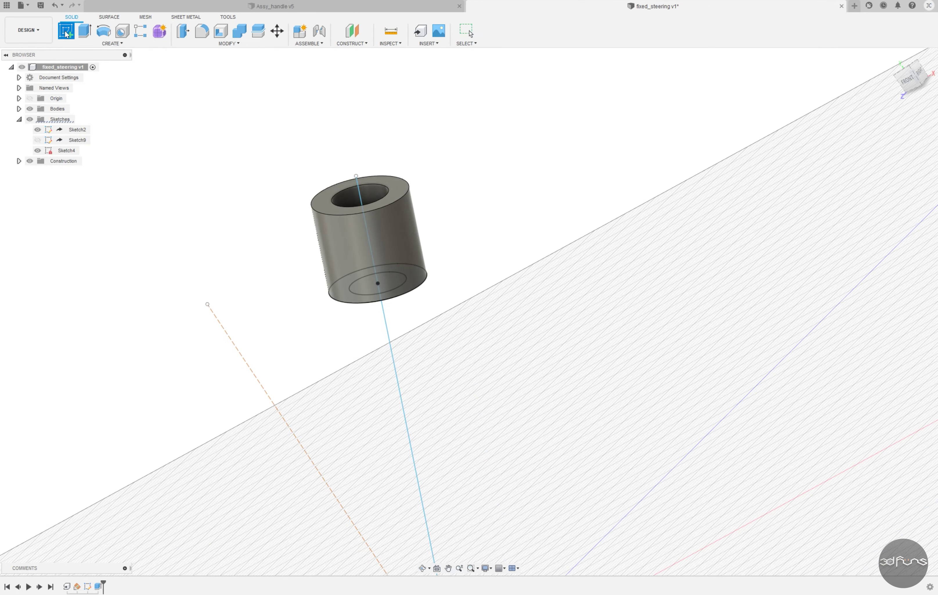
# Step: Start a sketch on the front origin plane and project the cylinder's edges into it
pyautogui.click(66, 34)
pyautogui.click(311, 437)
pyautogui.click(112, 44)
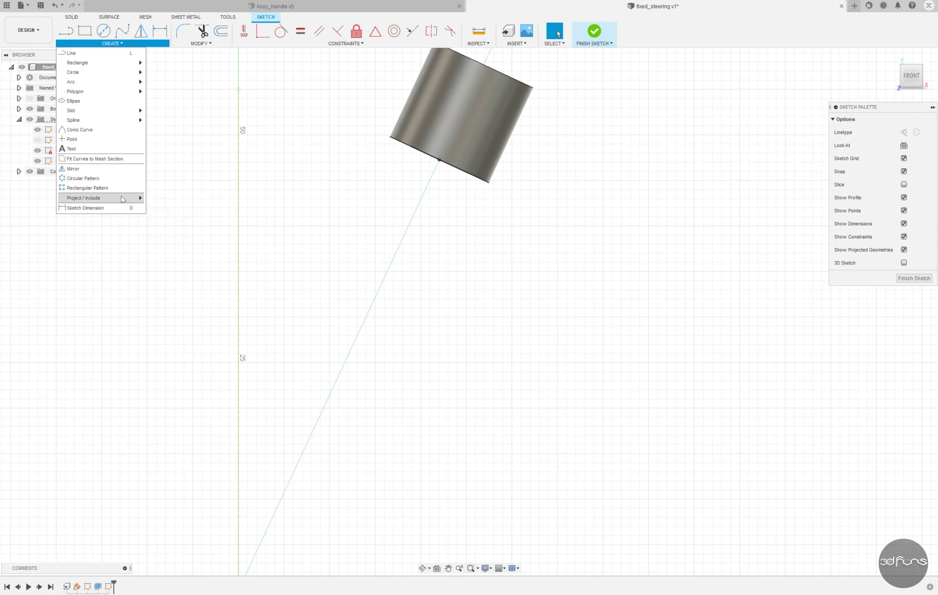
pyautogui.click(166, 198)
pyautogui.click(460, 118)
pyautogui.click(886, 157)
pyautogui.scroll(3, 630, 52)
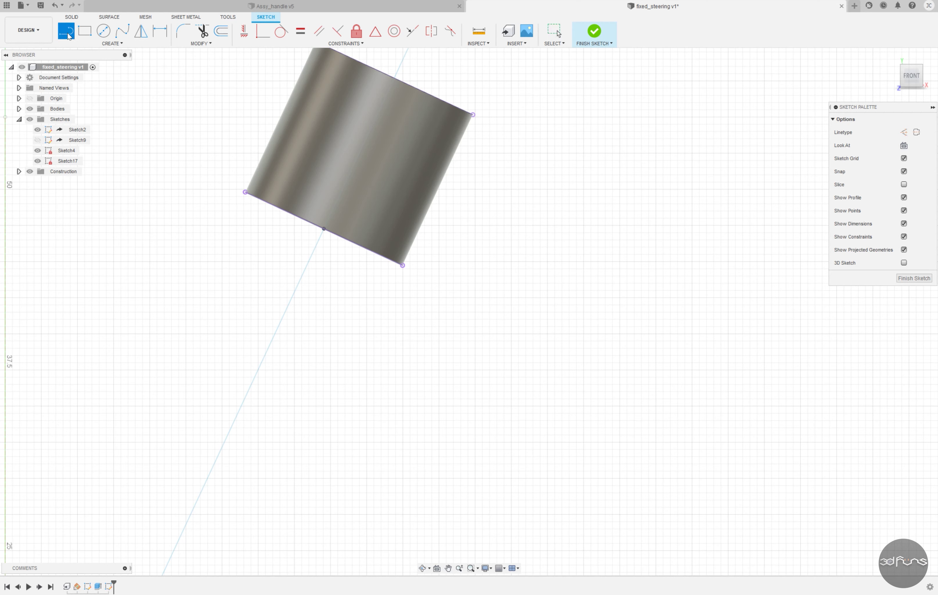
# Step: Draw a four-sided profile at the cylinder's corner and dimension its bottom edge 5 mm
pyautogui.click(415, 202)
pyautogui.click(496, 239)
pyautogui.click(470, 296)
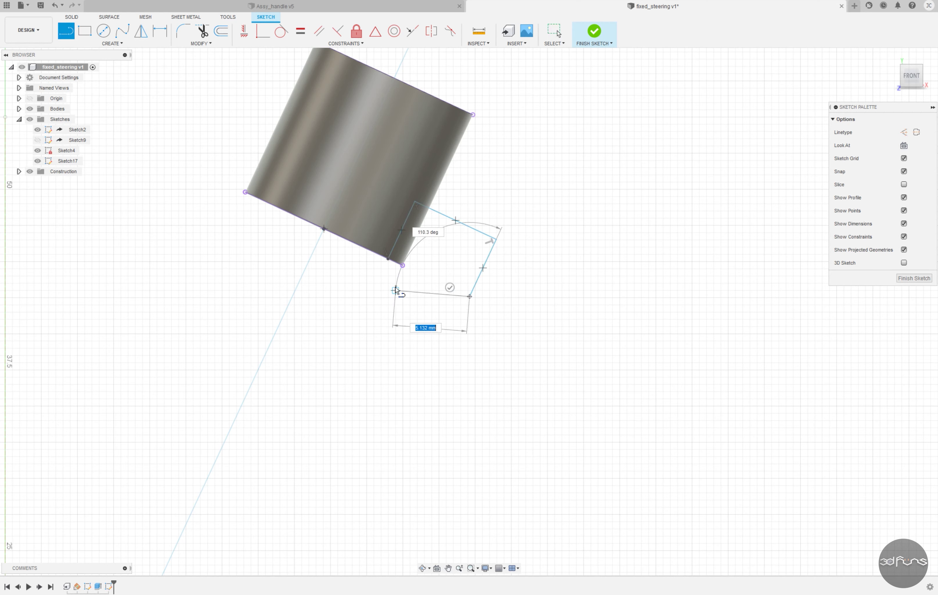
pyautogui.click(403, 265)
pyautogui.press('d')
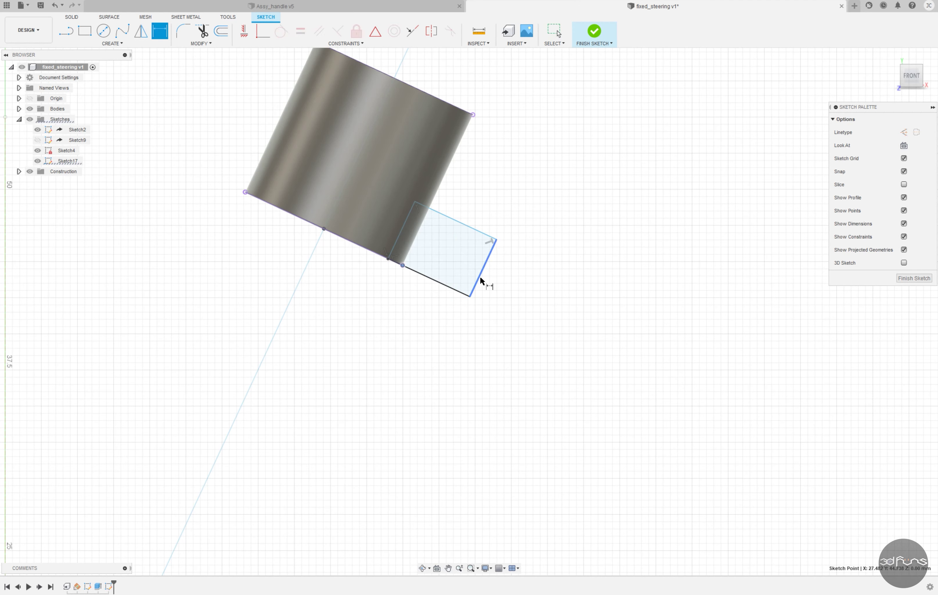
pyautogui.click(437, 281)
pyautogui.click(408, 325)
pyautogui.write('5')
pyautogui.press('Return')
# Step: Dimension the right edge 4 mm and the offset from the cylinder corner 2 mm
pyautogui.click(483, 268)
pyautogui.click(490, 293)
pyautogui.write('4.369088')
pyautogui.press('Return')
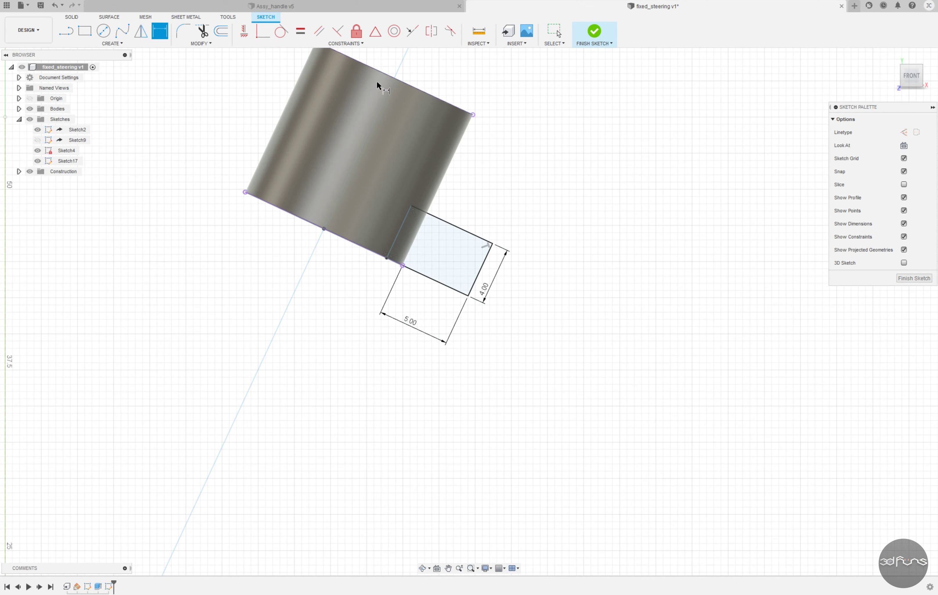
pyautogui.click(386, 258)
pyautogui.click(361, 286)
pyautogui.write('2')
pyautogui.click(593, 31)
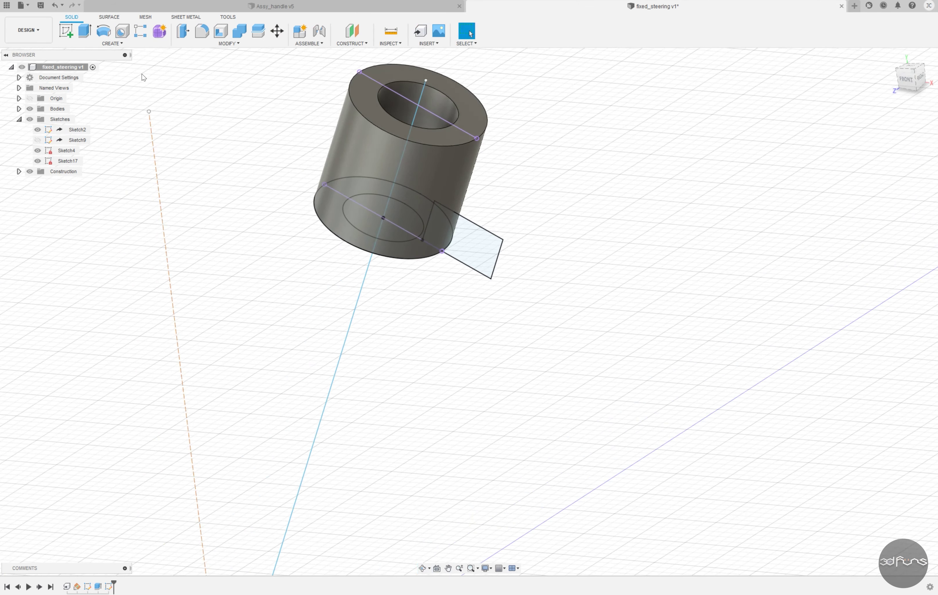
# Step: Extrude the 5 × 4 rectangle symmetrically 3 mm total width as a new box arm
pyautogui.press('e')
pyautogui.click(895, 159)
pyautogui.click(890, 188)
pyautogui.click(885, 184)
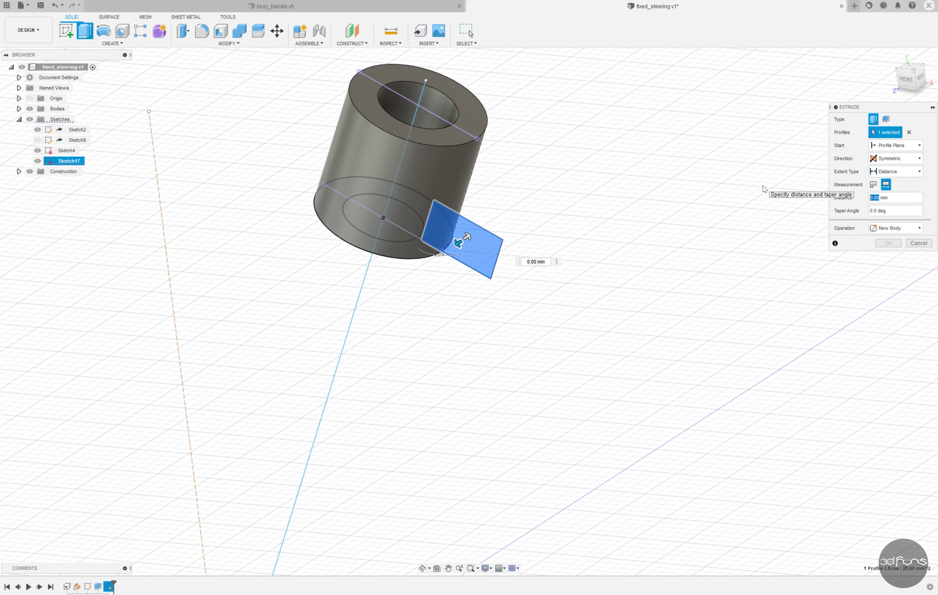
pyautogui.write('3')
pyautogui.click(883, 254)
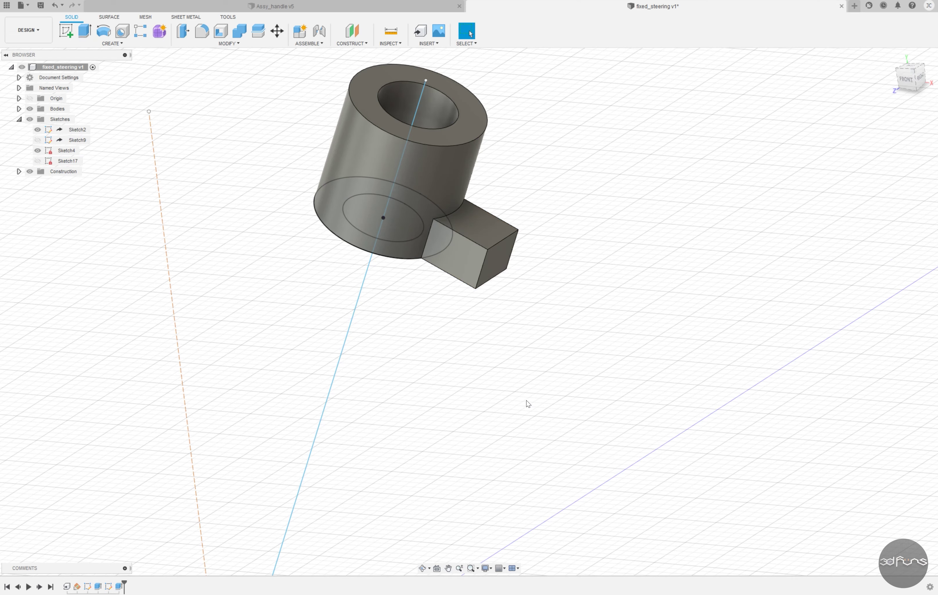
# Step: Start a new sketch and draw a trapezoid below the arm ending at its corner
pyautogui.click(65, 31)
pyautogui.click(472, 110)
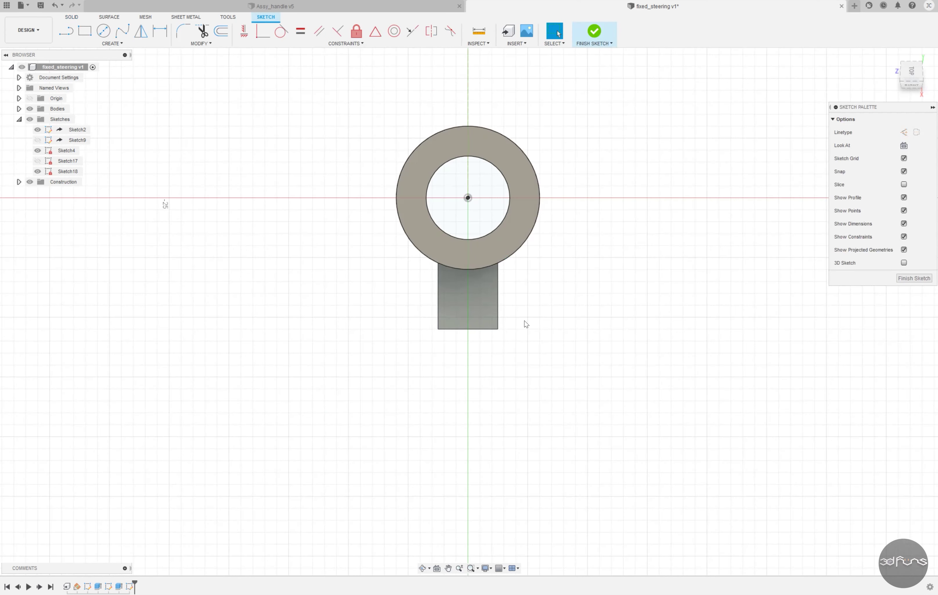
pyautogui.click(546, 407)
pyautogui.click(294, 407)
pyautogui.click(362, 337)
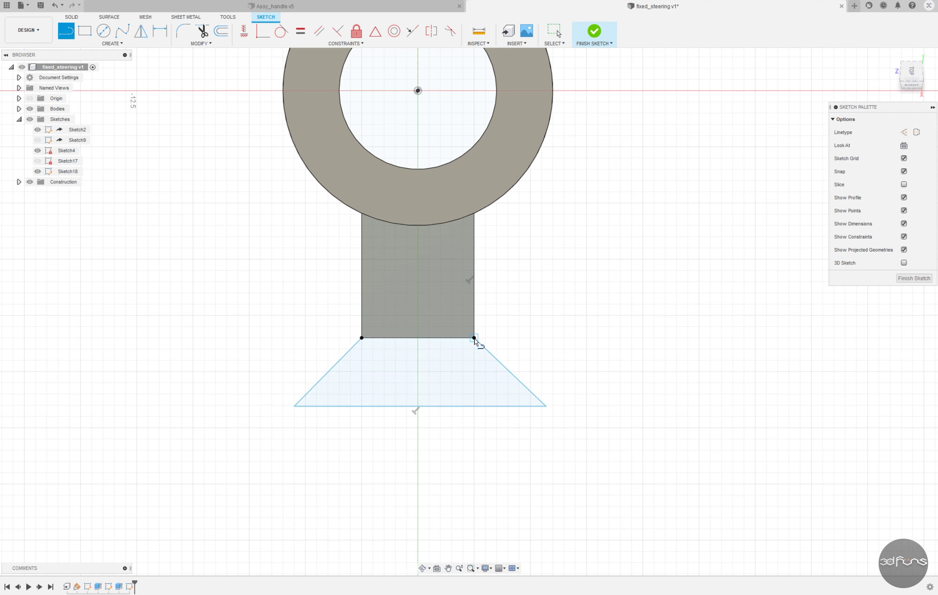
pyautogui.press('Escape')
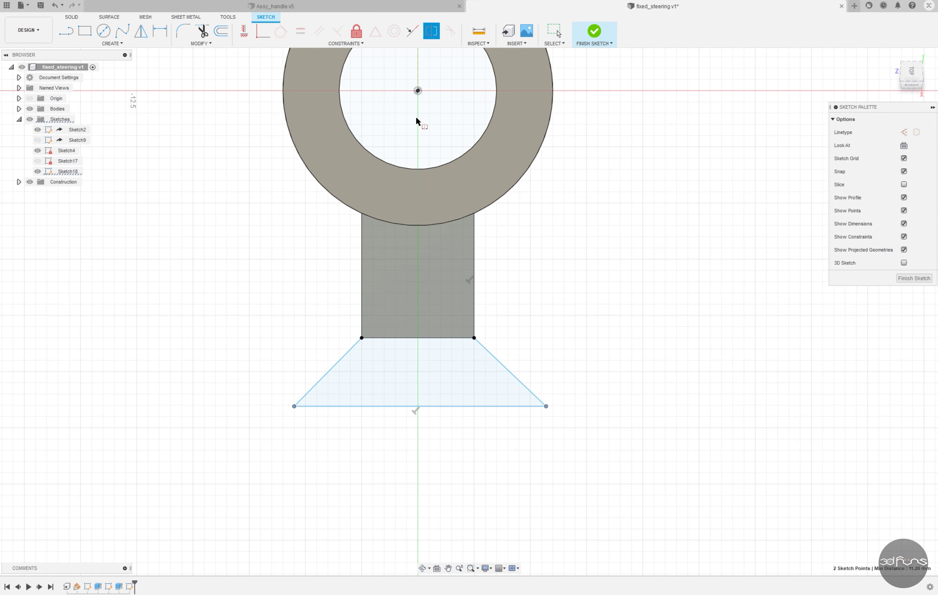
# Step: Dimension the trapezoid's base 8 mm and its height 2.5 mm
pyautogui.press('d')
pyautogui.click(456, 406)
pyautogui.click(437, 429)
pyautogui.write('8')
pyautogui.press('Return')
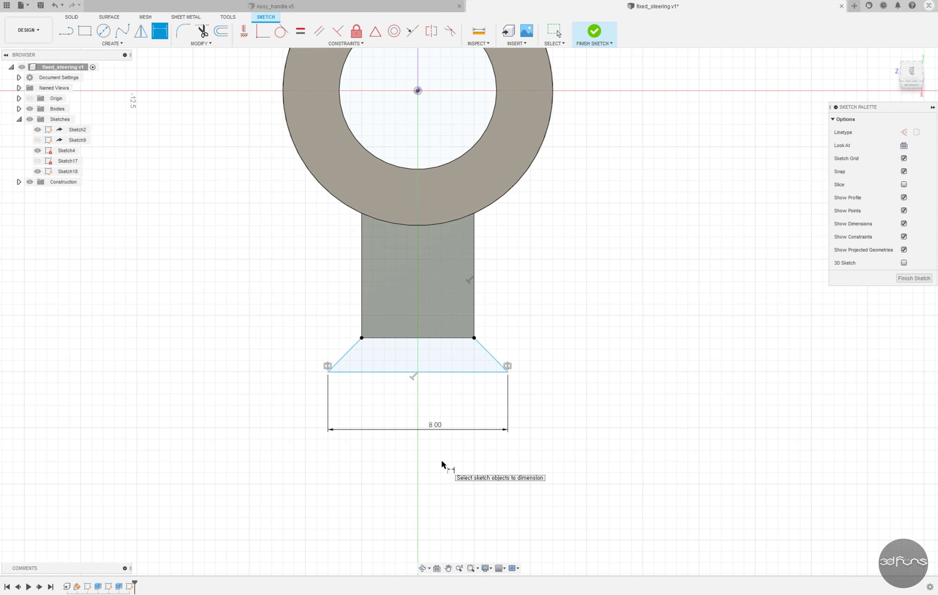
pyautogui.click(461, 341)
pyautogui.click(507, 372)
pyautogui.click(559, 364)
pyautogui.write('2.5')
pyautogui.press('Return')
pyautogui.press('e')
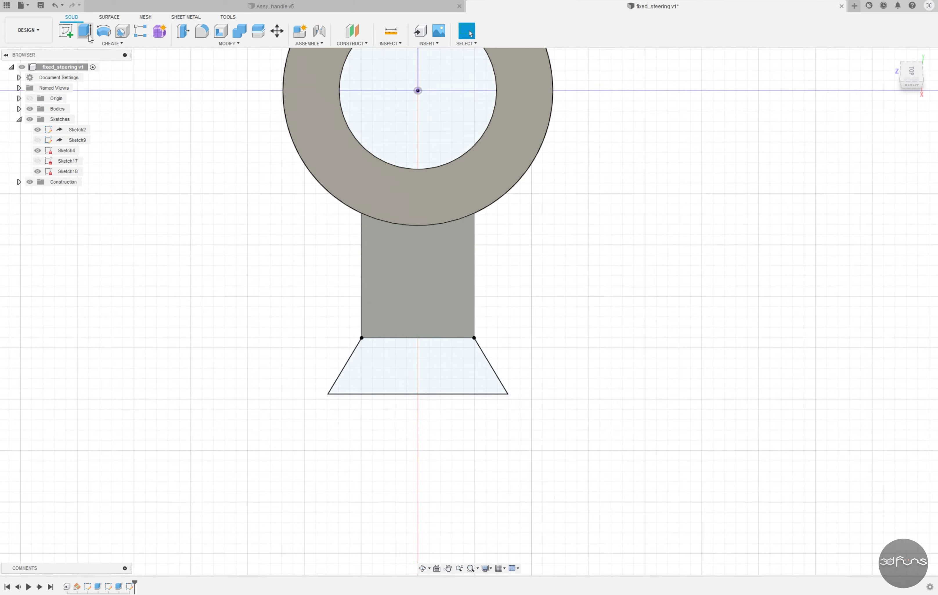
# Step: Extrude the trapezoid up to an object as a flared tip on the arm
pyautogui.click(435, 413)
pyautogui.click(893, 172)
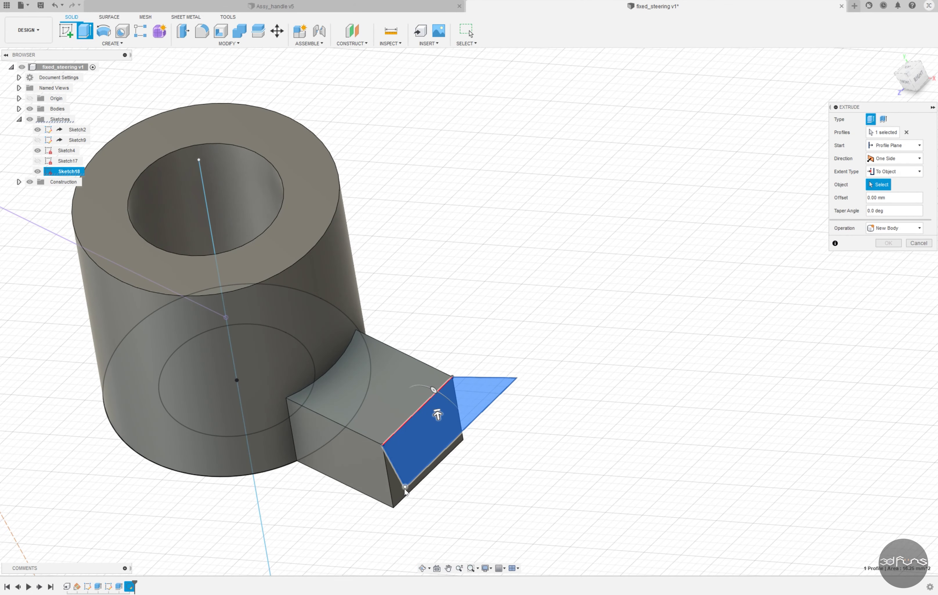
pyautogui.keyDown('shift'); pyautogui.moveTo(436, 412); pyautogui.dragTo(444, 552, button='middle'); pyautogui.keyUp('shift')
pyautogui.press('Escape')
pyautogui.click(892, 63)
# Step: Round the two arm tip edges with 0.5 mm fillets
pyautogui.click(37, 140)
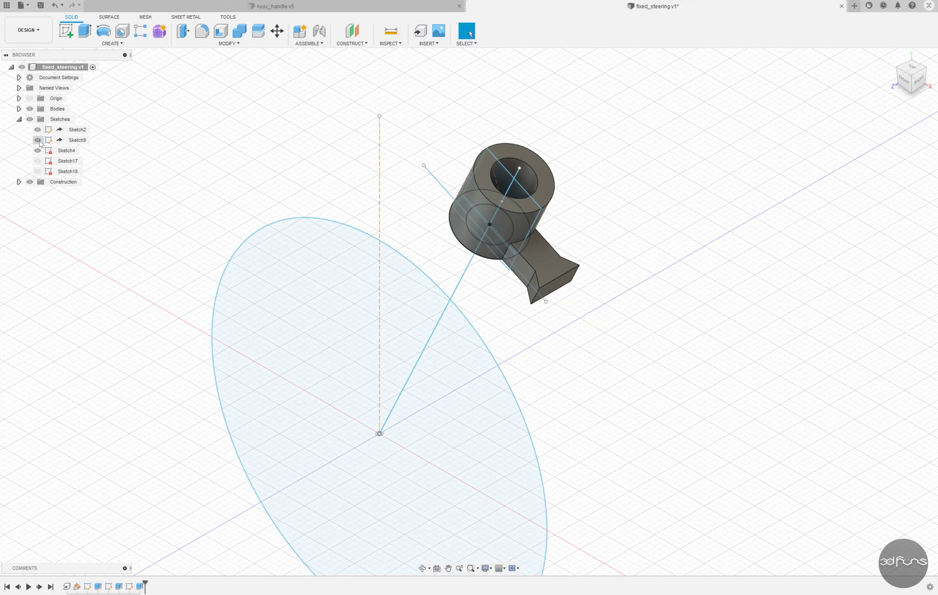
pyautogui.moveTo(221, 175)
pyautogui.keyDown('shift'); pyautogui.mouseDown(button='middle')
pyautogui.moveTo(260, 152)
pyautogui.moveTo(213, 282)
pyautogui.moveTo(526, 193)
pyautogui.mouseUp(button='middle'); pyautogui.keyUp('shift')
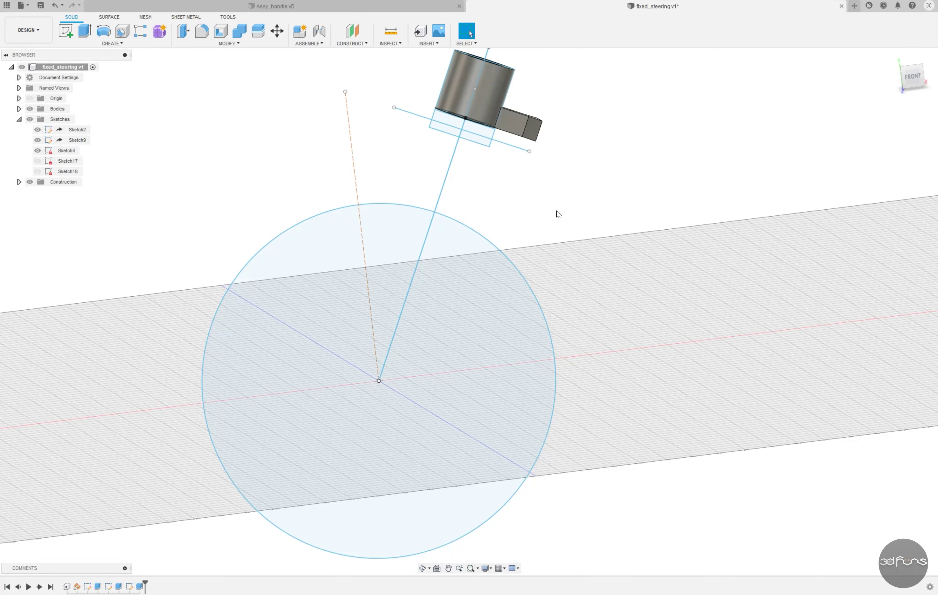
pyautogui.click(200, 35)
pyautogui.click(460, 260)
pyautogui.write('.5')
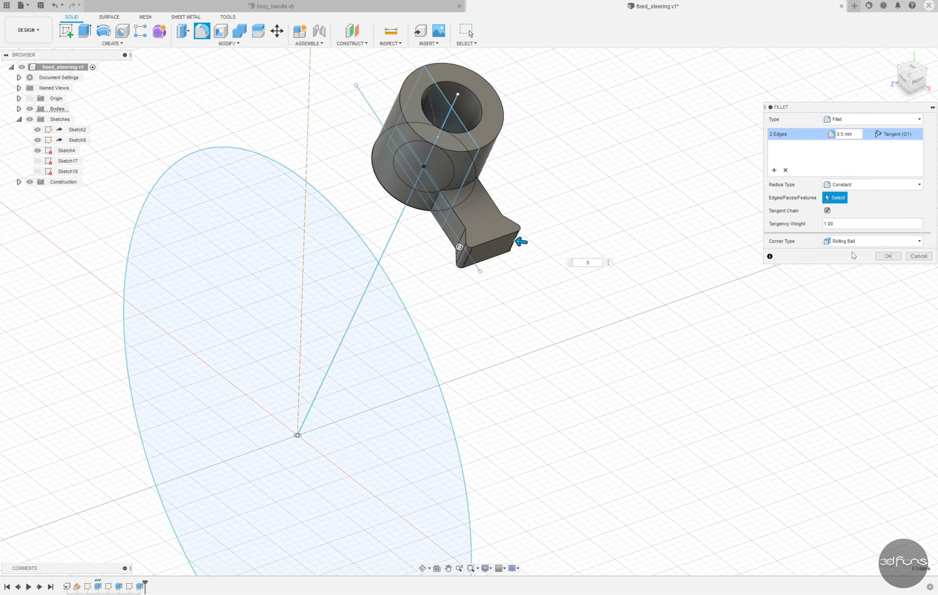
pyautogui.press('Return')
pyautogui.keyDown('shift'); pyautogui.moveTo(484, 329); pyautogui.dragTo(354, 393, button='middle'); pyautogui.keyUp('shift')
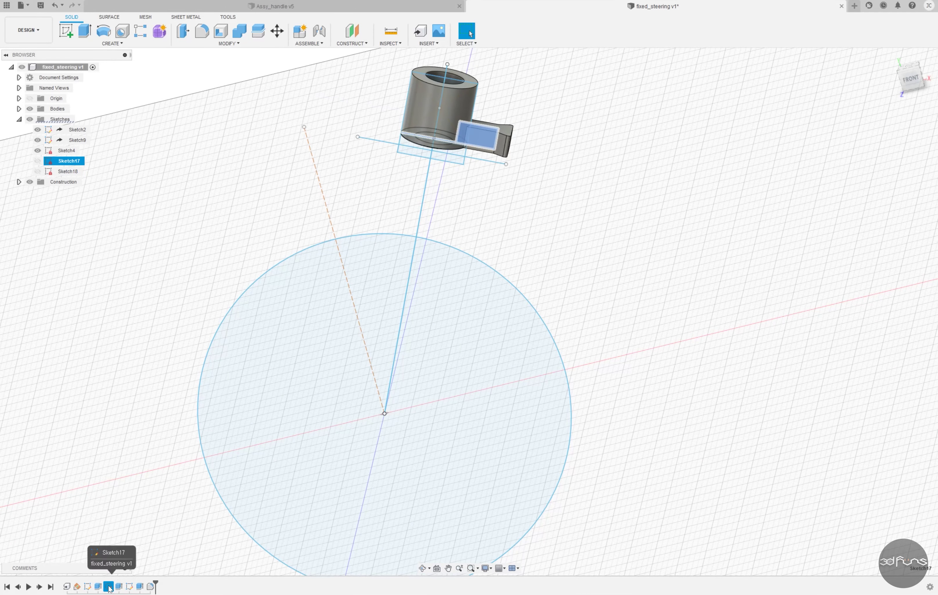
# Step: Reopen Sketch17 and draw a four-sided profile starting at the cylinder edge
pyautogui.doubleClick(109, 587)
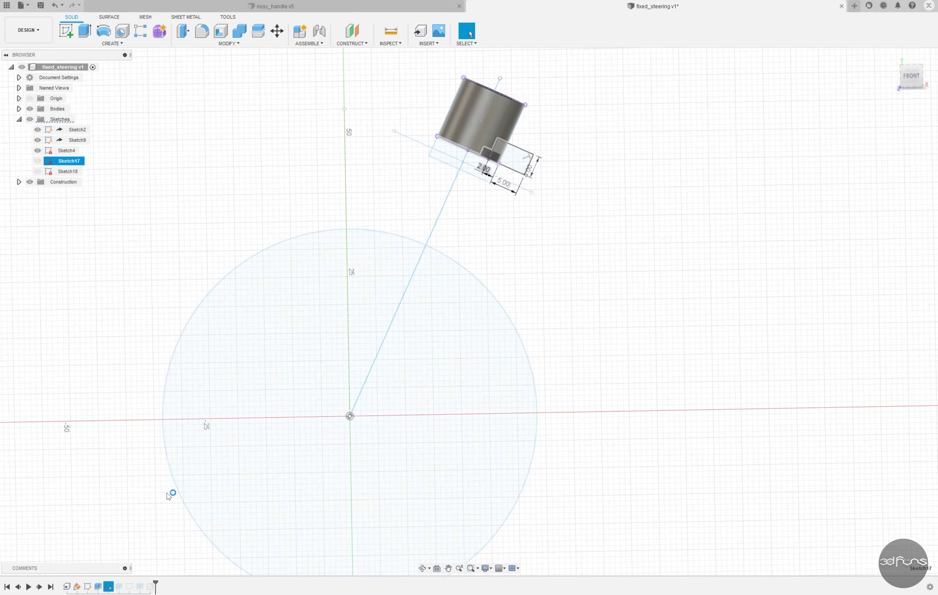
pyautogui.scroll(3, 418, 173)
pyautogui.press('l')
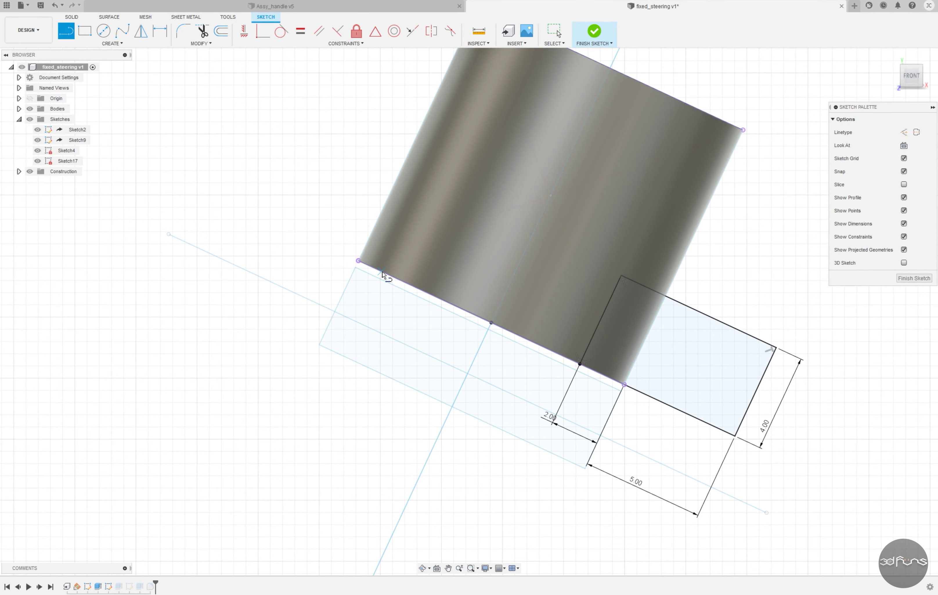
pyautogui.click(378, 270)
pyautogui.click(407, 150)
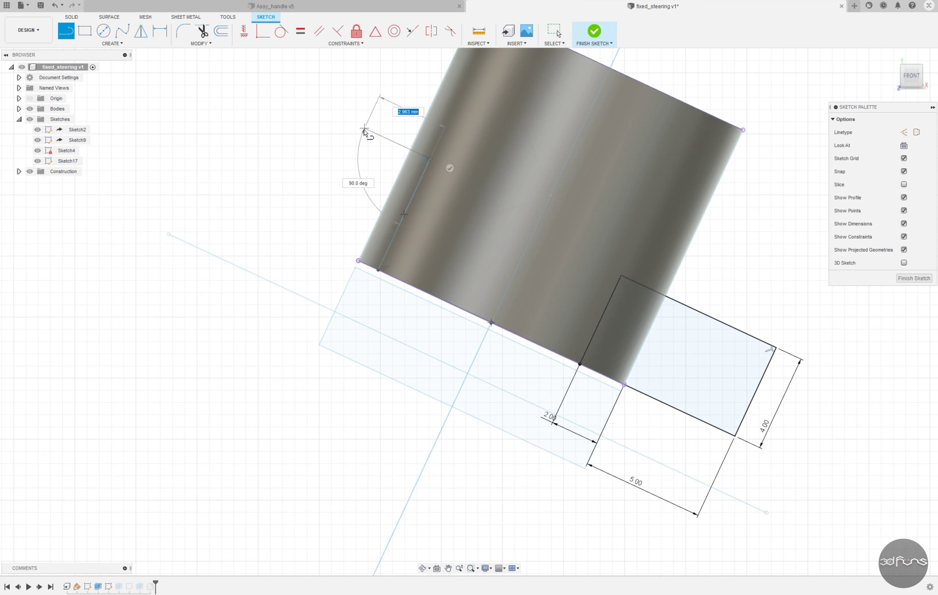
pyautogui.click(364, 130)
pyautogui.click(309, 247)
pyautogui.click(378, 270)
# Step: Make the profile's lower edge parallel to the cylinder edge and set a 1.80 offset
pyautogui.click(321, 34)
pyautogui.click(343, 256)
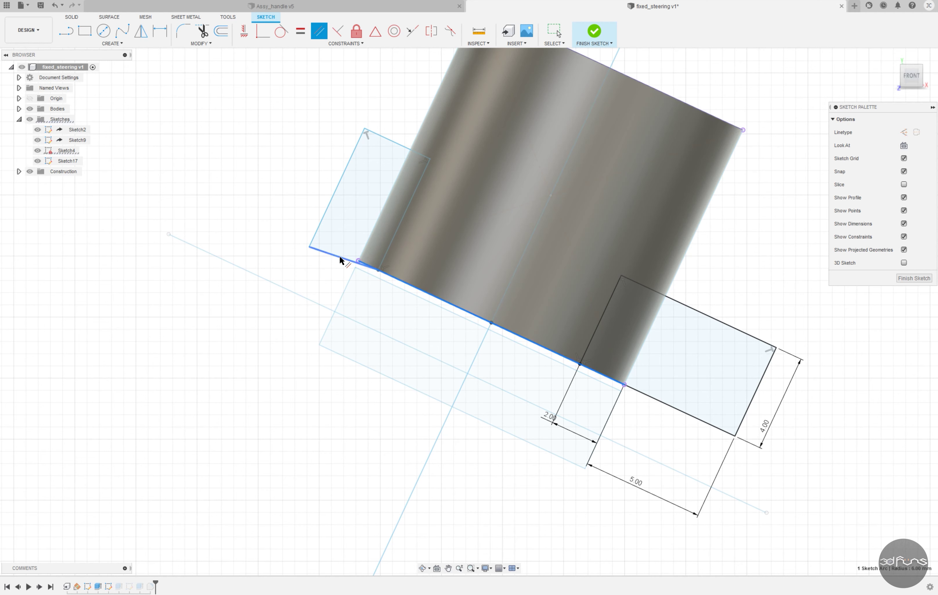
pyautogui.click(488, 322)
pyautogui.press('d')
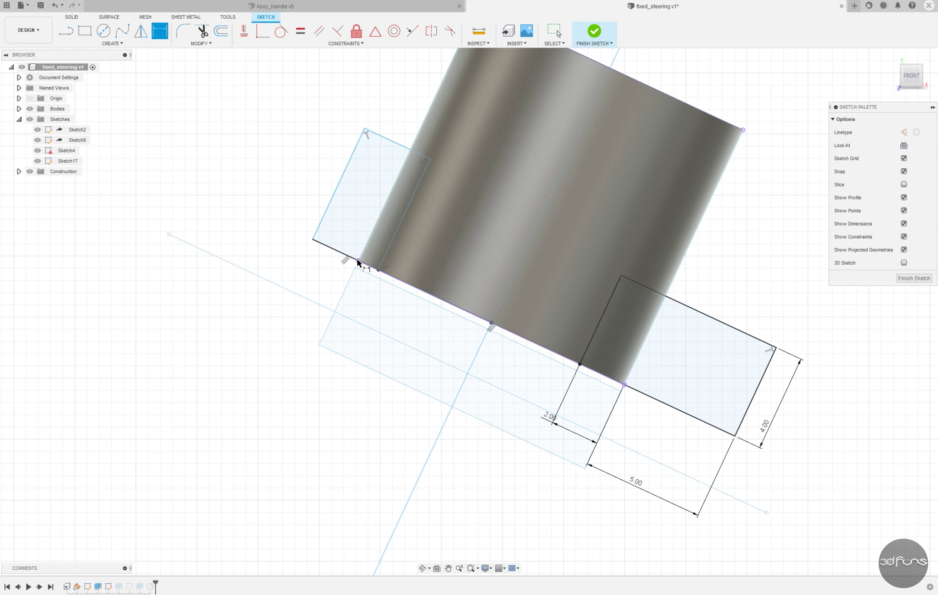
pyautogui.click(358, 261)
pyautogui.click(406, 211)
pyautogui.click(362, 290)
pyautogui.write('1.8')
pyautogui.press('Return')
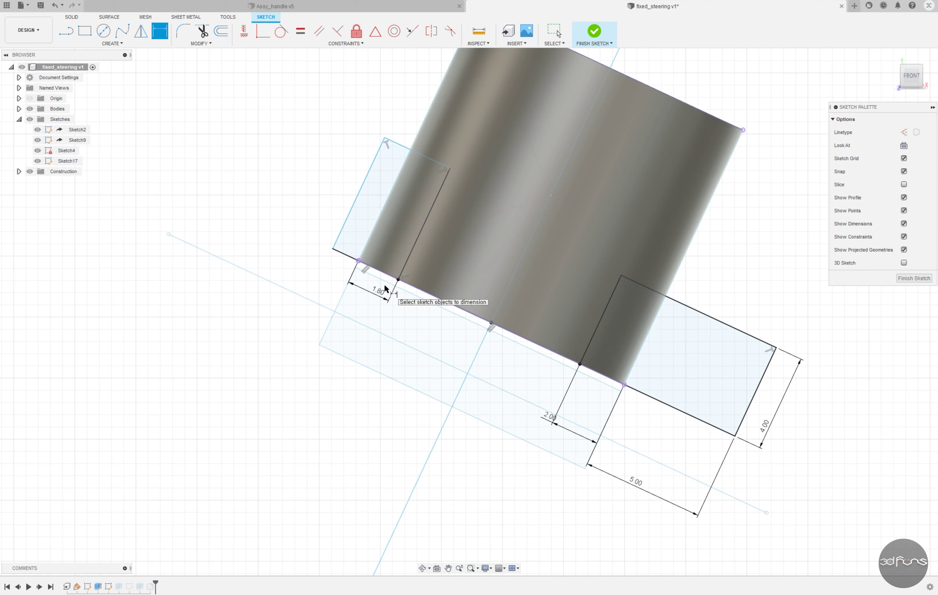
# Step: Dimension the profile's left edge 6.42 and finish the sketch
pyautogui.click(430, 212)
pyautogui.click(472, 264)
pyautogui.write('2')
pyautogui.press('Return')
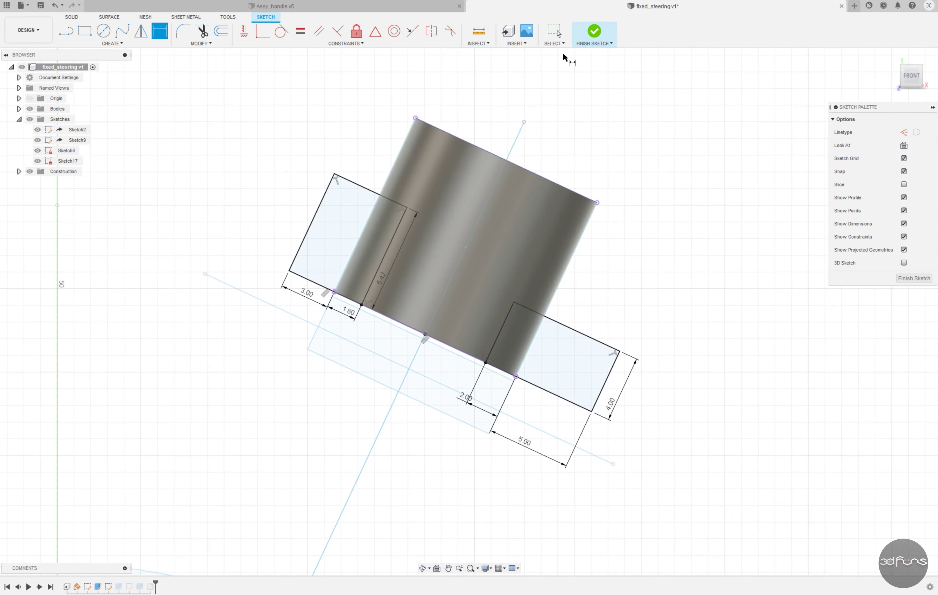
pyautogui.click(37, 171)
# Step: Cut the new profile symmetrically 4.4 mm into the cylinder's side
pyautogui.click(37, 161)
pyautogui.click(84, 31)
pyautogui.click(346, 237)
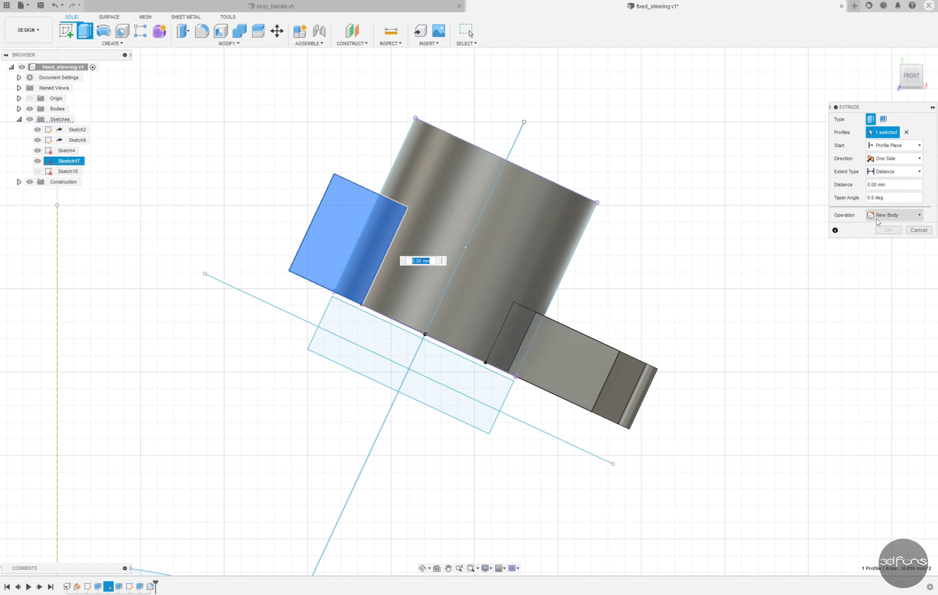
pyautogui.click(885, 184)
pyautogui.write('4.4')
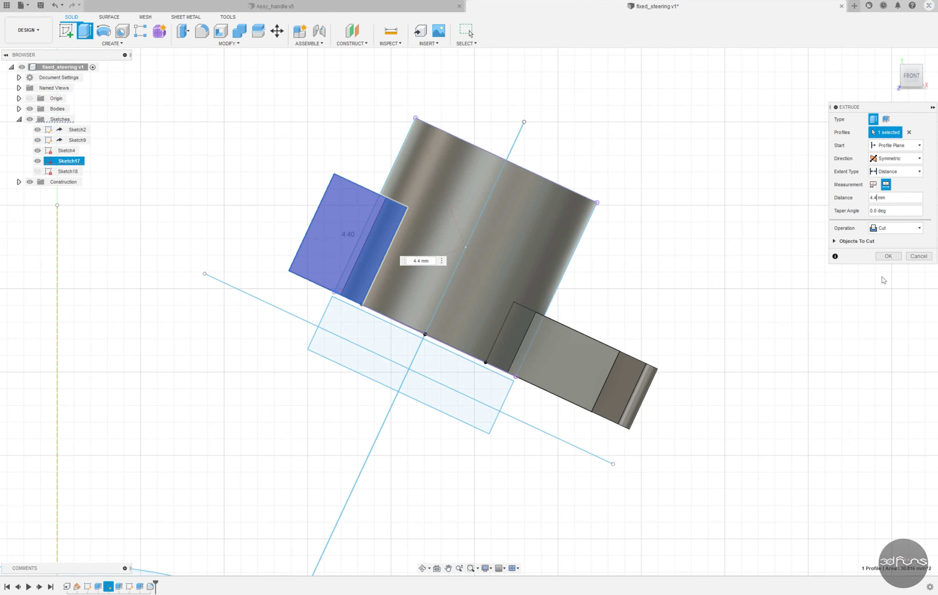
pyautogui.click(887, 256)
pyautogui.scroll(-5, 542, 205)
pyautogui.keyDown('shift'); pyautogui.moveTo(542, 205); pyautogui.dragTo(578, 217, button='middle'); pyautogui.keyUp('shift')
# Step: Reopen Sketch17 for editing from the timeline
pyautogui.rightClick(159, 589)
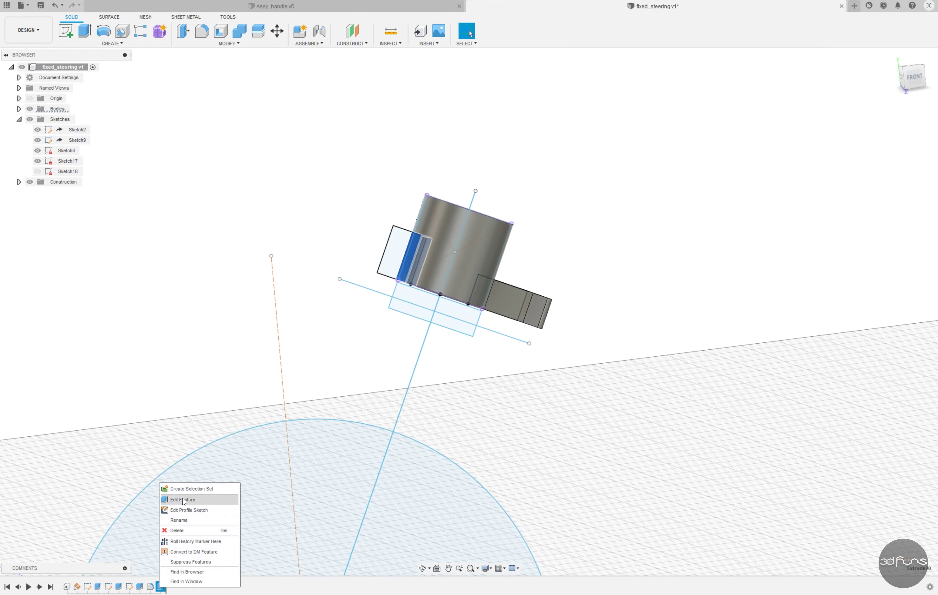
pyautogui.click(869, 204)
pyautogui.click(108, 587)
pyautogui.rightClick(110, 587)
pyautogui.click(133, 499)
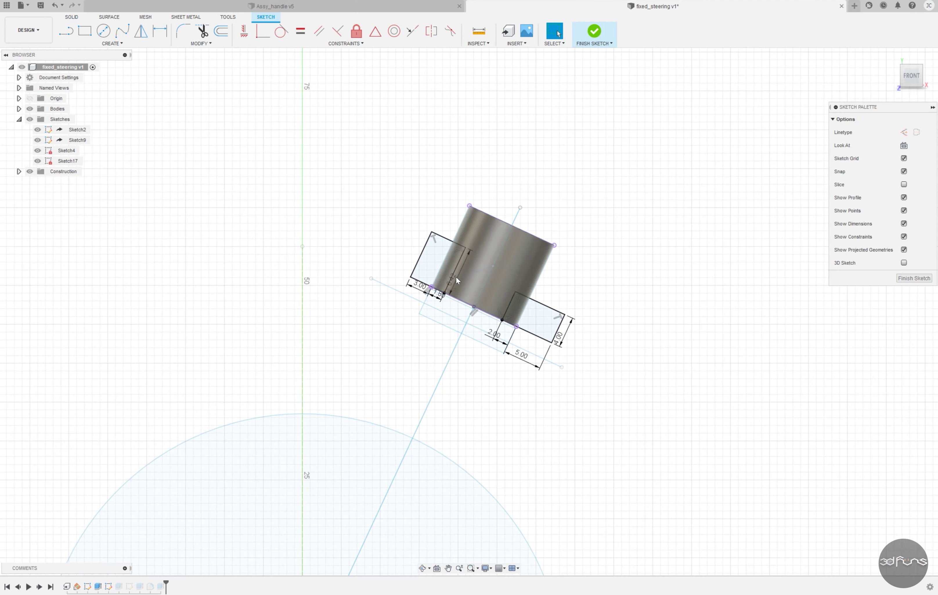
# Step: Change the cut profile's height from 6.42 to 6.40 and save the part
pyautogui.moveTo(450, 279); pyautogui.dragTo(423, 202)
pyautogui.scroll(3, 441, 265)
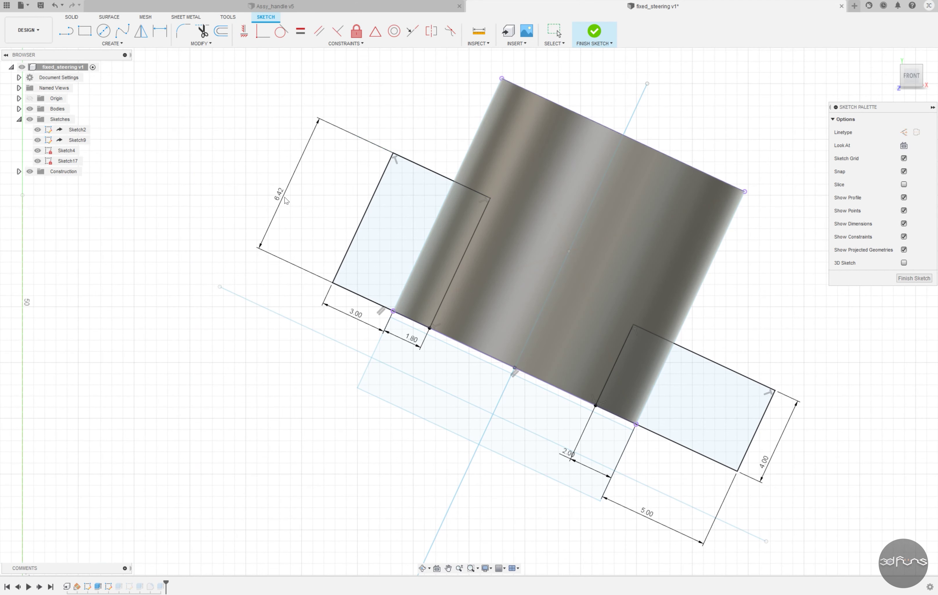
pyautogui.doubleClick(313, 201)
pyautogui.write('6.42')
pyautogui.press('Return')
pyautogui.click(594, 36)
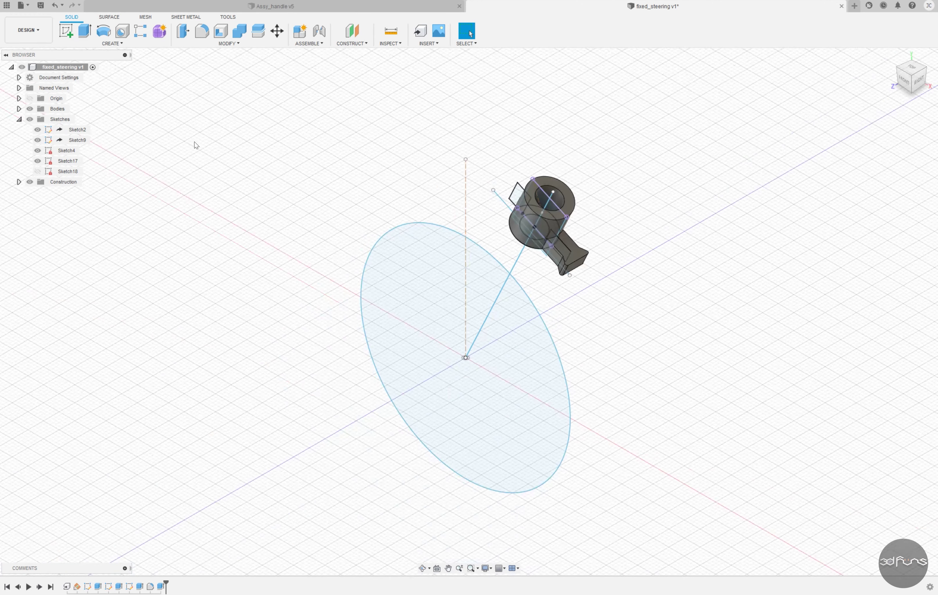
pyautogui.click(41, 7)
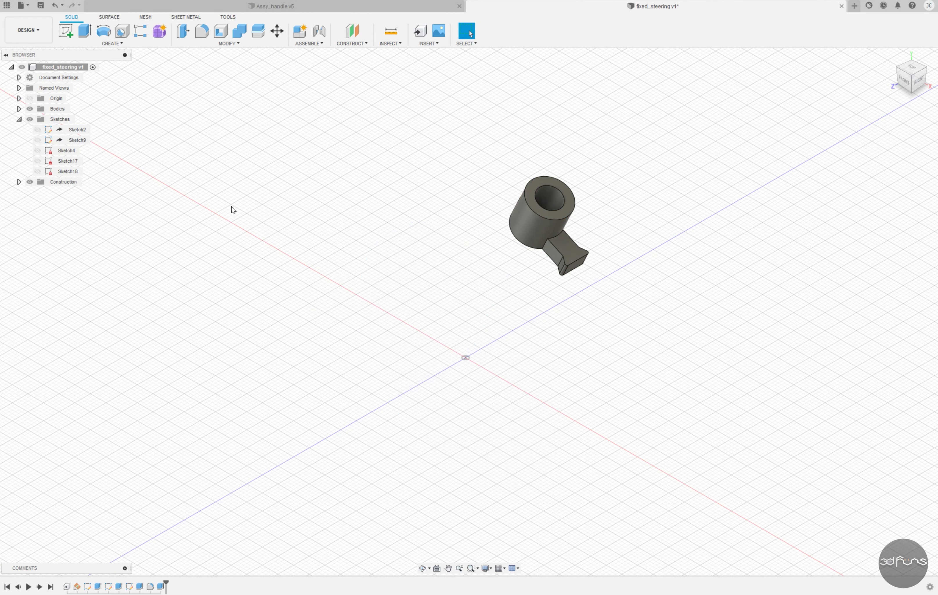
# Step: Save fixed_steering v2, insert it into the Assy_handle assembly and save the assembly
pyautogui.press('Return')
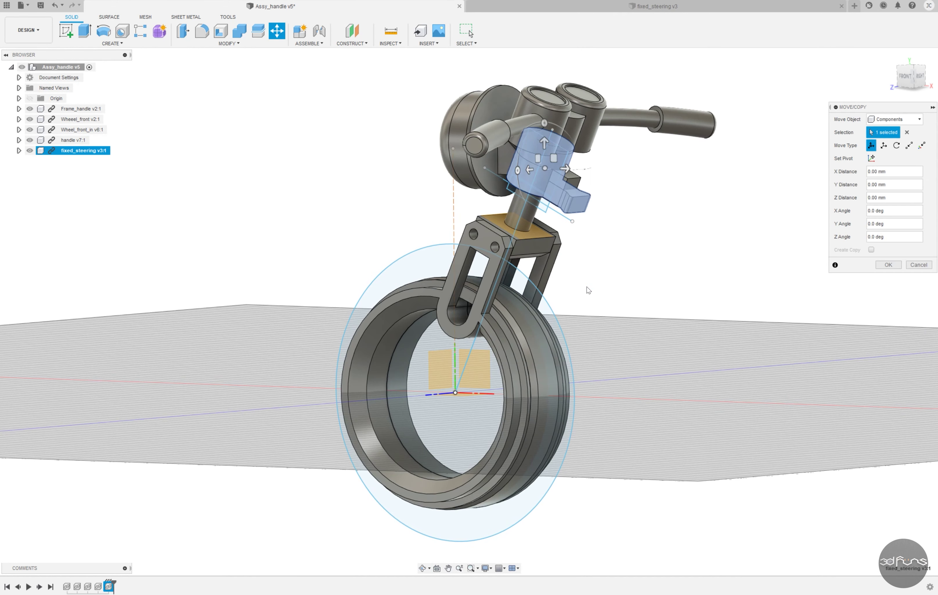
pyautogui.click(881, 266)
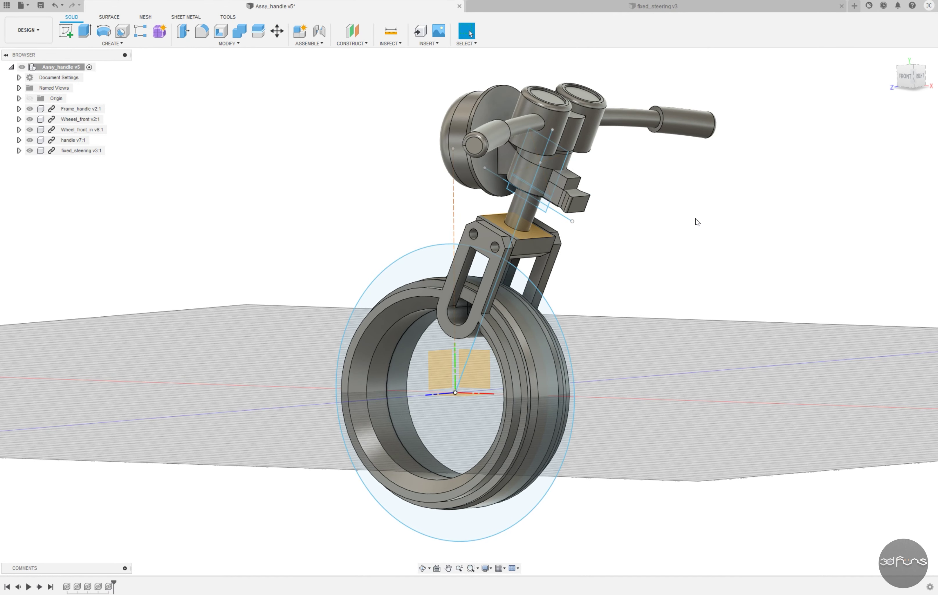
pyautogui.hotkey('ctrl', 's')
pyautogui.press('Return')
# Step: Locate the handle v7:1 component in the browser tree
pyautogui.keyDown('shift'); pyautogui.moveTo(615, 256); pyautogui.dragTo(587, 282, button='middle'); pyautogui.keyUp('shift')
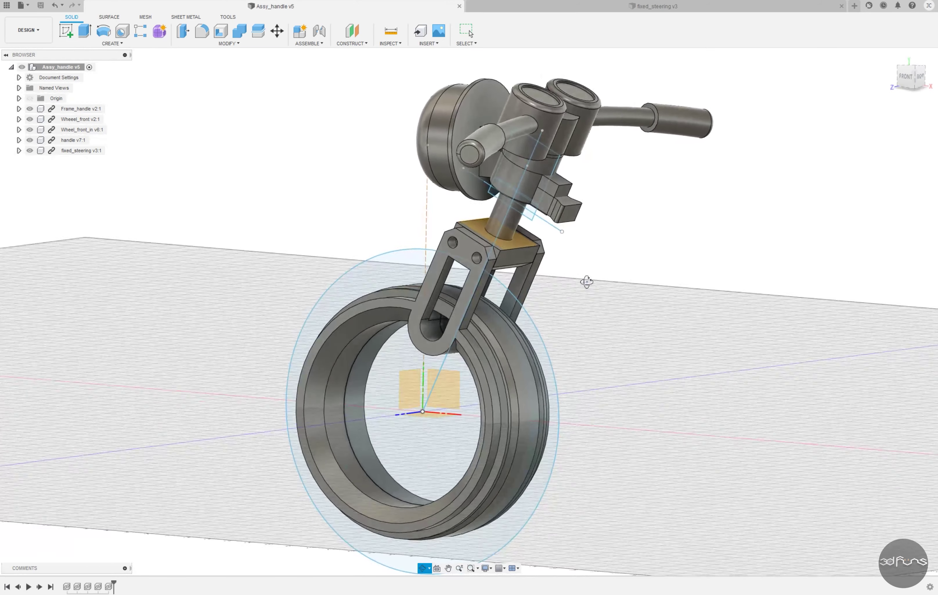
pyautogui.rightClick(98, 587)
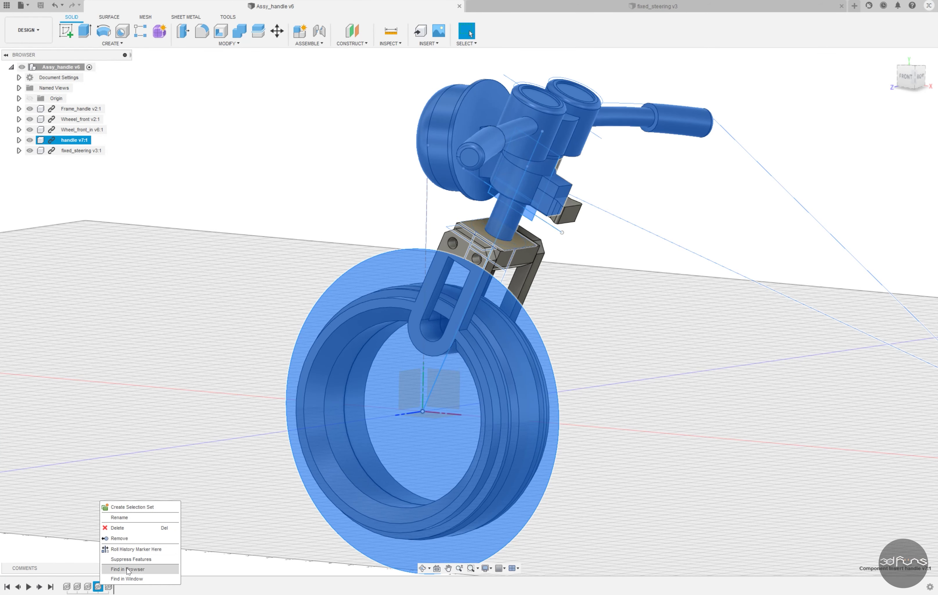
pyautogui.click(128, 570)
# Step: Orbit the handle v7 design to view the handle from another angle
pyautogui.scroll(-2, 222, 219)
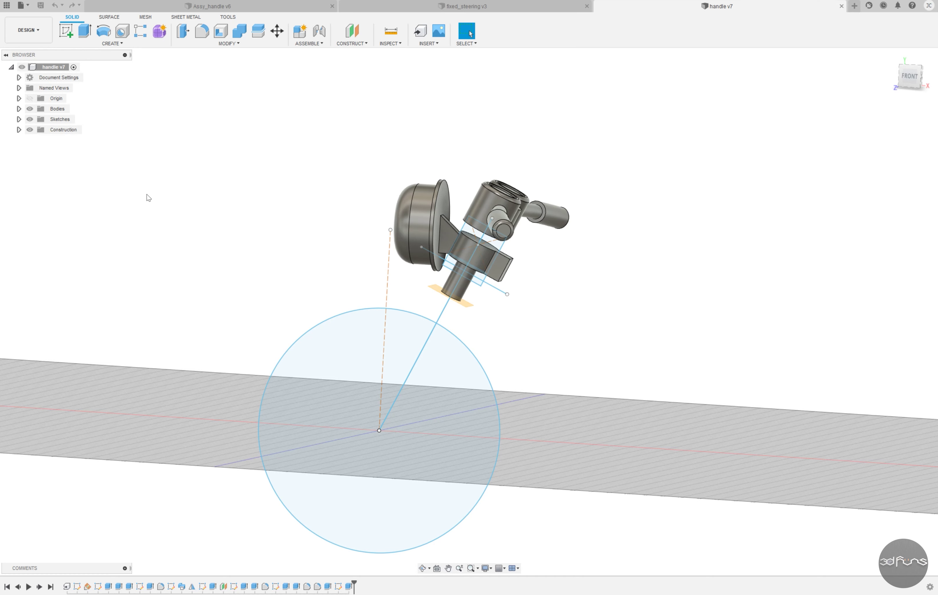
pyautogui.keyDown('shift'); pyautogui.moveTo(550, 361); pyautogui.dragTo(392, 257, button='middle'); pyautogui.keyUp('shift')
# Step: Save a copy of the handle design under the name headlight_back
pyautogui.click(21, 4)
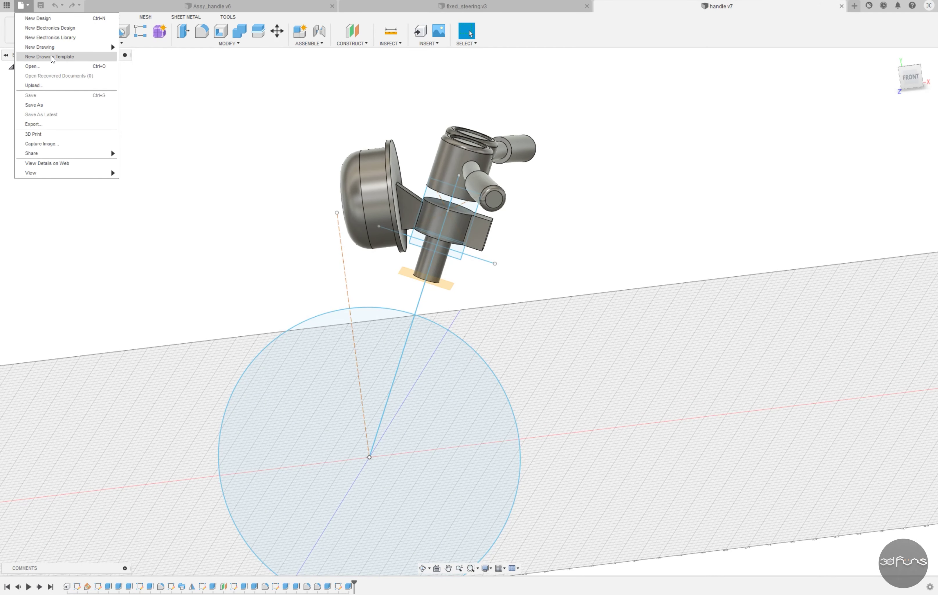
pyautogui.click(44, 106)
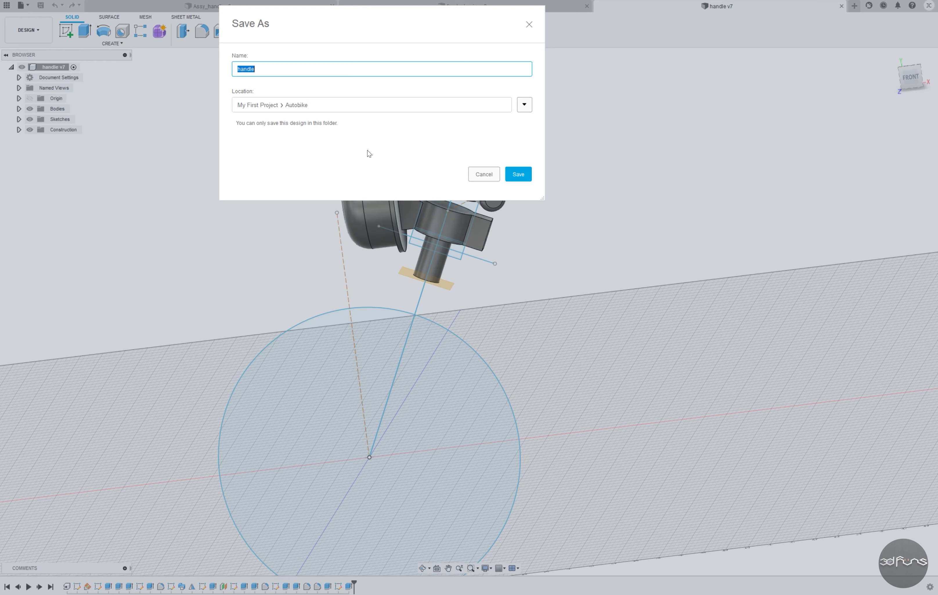
pyautogui.write('head')
pyautogui.write('light_back')
pyautogui.click(513, 174)
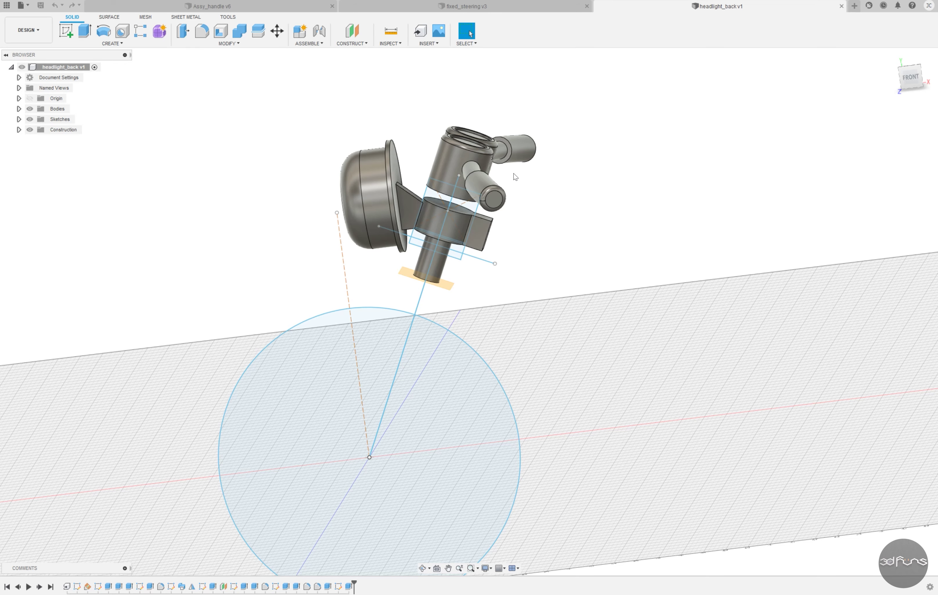
# Step: Close the fixed_steering and headlight_back designs, leaving handle v7 open
pyautogui.click(534, 12)
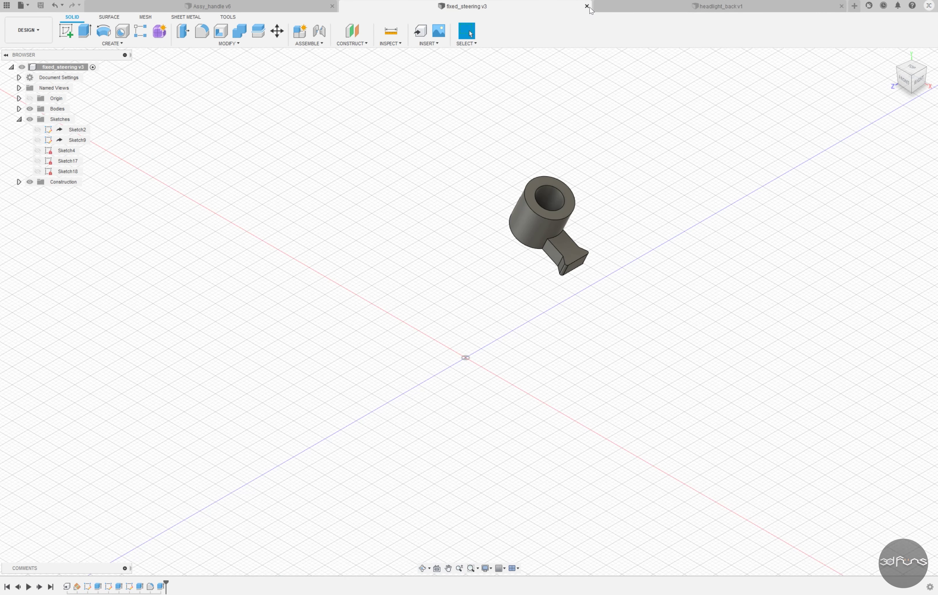
pyautogui.click(586, 6)
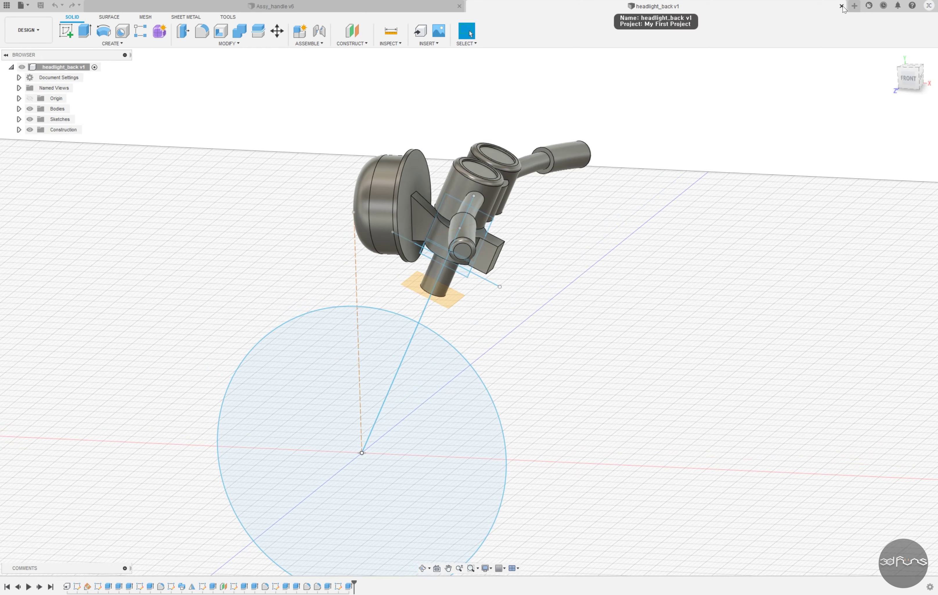
pyautogui.click(841, 5)
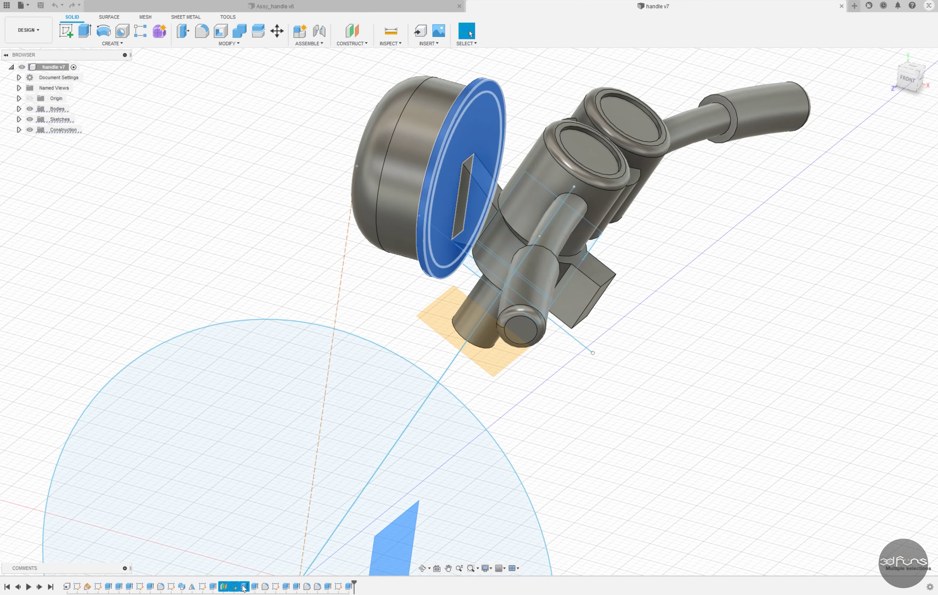
# Step: Delete the headlight dome features from the handle
pyautogui.press('Delete')
pyautogui.press('Return')
pyautogui.click(223, 588)
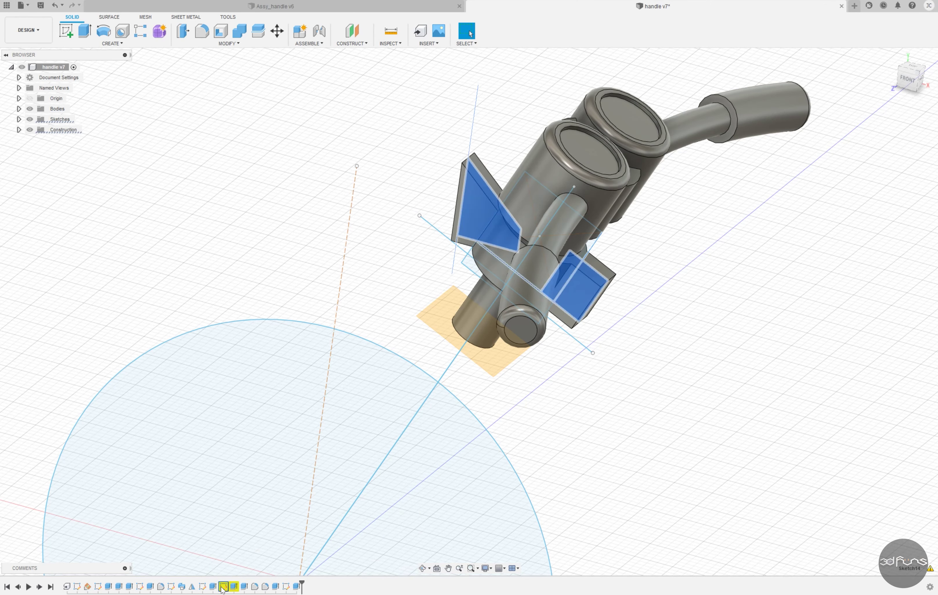
pyautogui.keyDown('shift'); pyautogui.moveTo(509, 417); pyautogui.dragTo(493, 426, button='middle'); pyautogui.keyUp('shift')
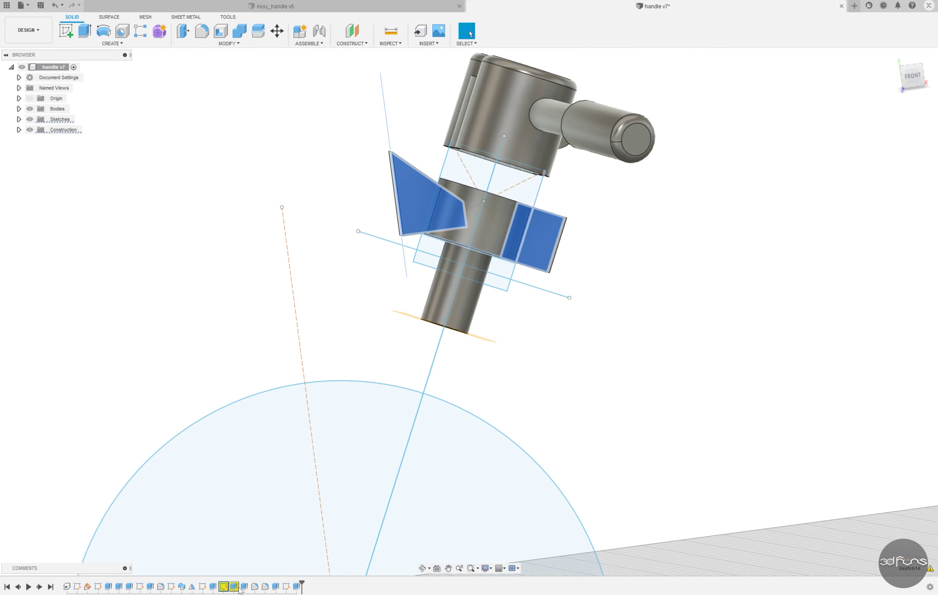
# Step: Edit and finish the flange sketch, then delete the left and right side flanges
pyautogui.rightClick(239, 589)
pyautogui.click(230, 567)
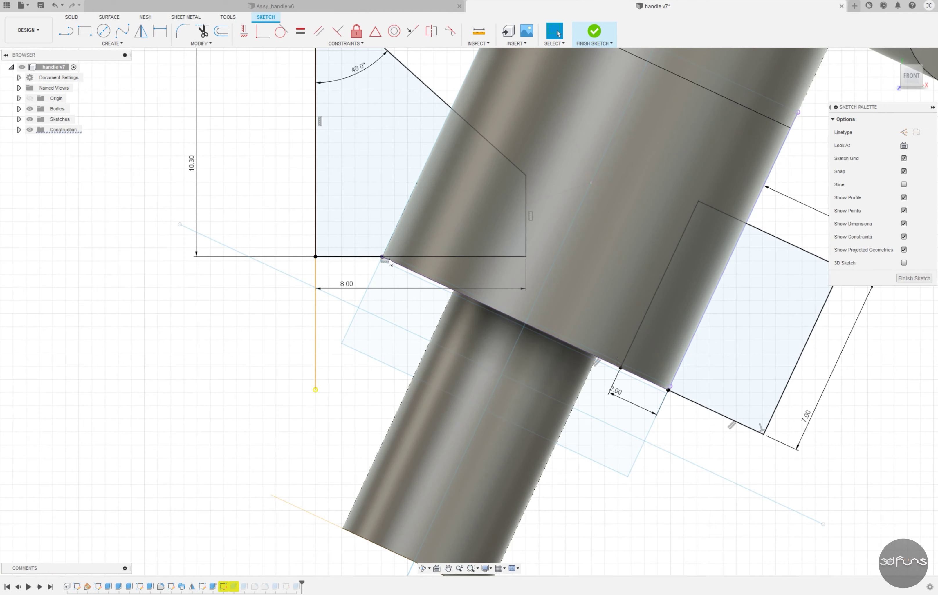
pyautogui.scroll(-3, 360, 345)
pyautogui.scroll(-3, 361, 345)
pyautogui.press('Return')
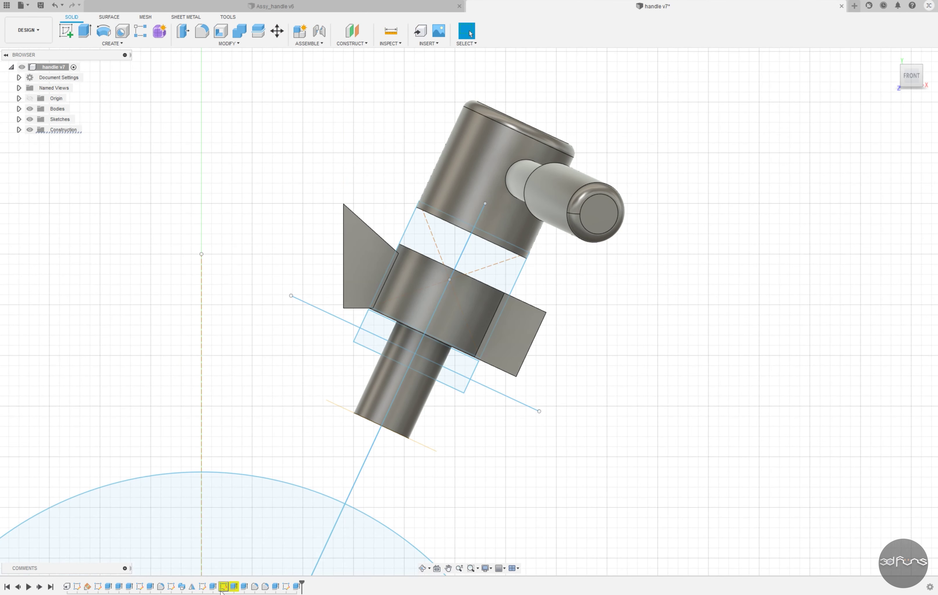
pyautogui.press('Delete')
pyautogui.click(342, 313)
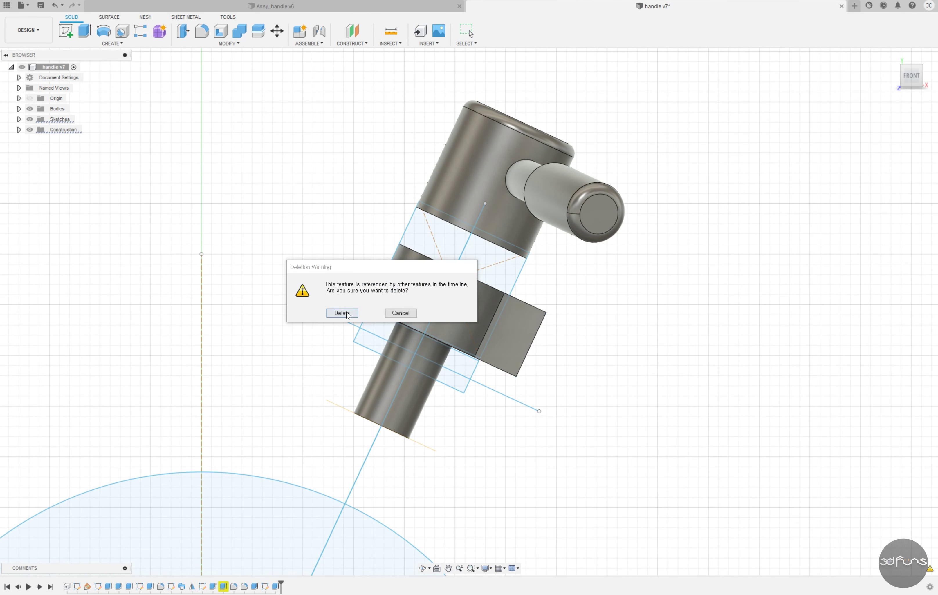
pyautogui.click(342, 313)
# Step: Delete the collar and the thin shaft below the handle
pyautogui.click(54, 6)
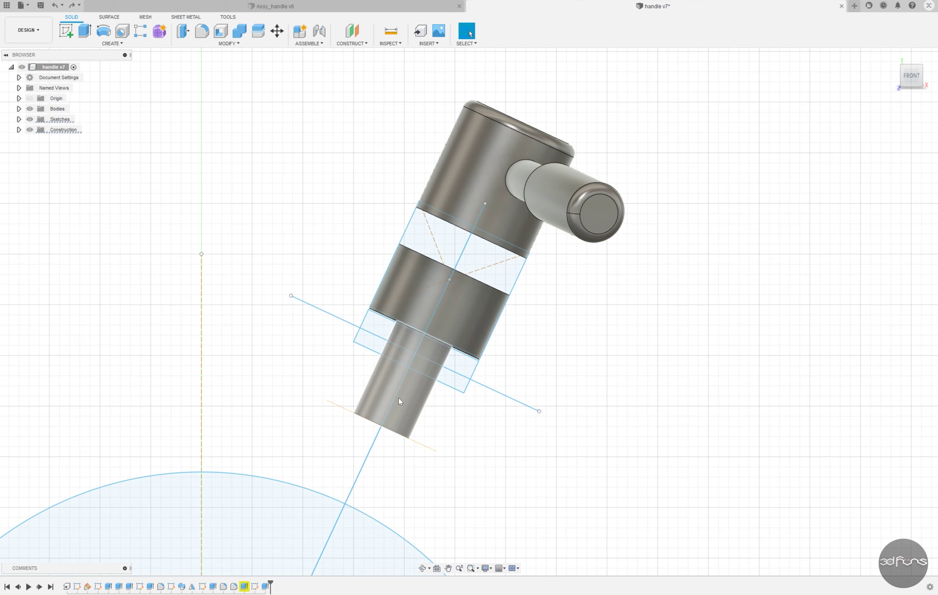
pyautogui.keyDown('shift'); pyautogui.moveTo(398, 398); pyautogui.dragTo(433, 316, button='middle'); pyautogui.keyUp('shift')
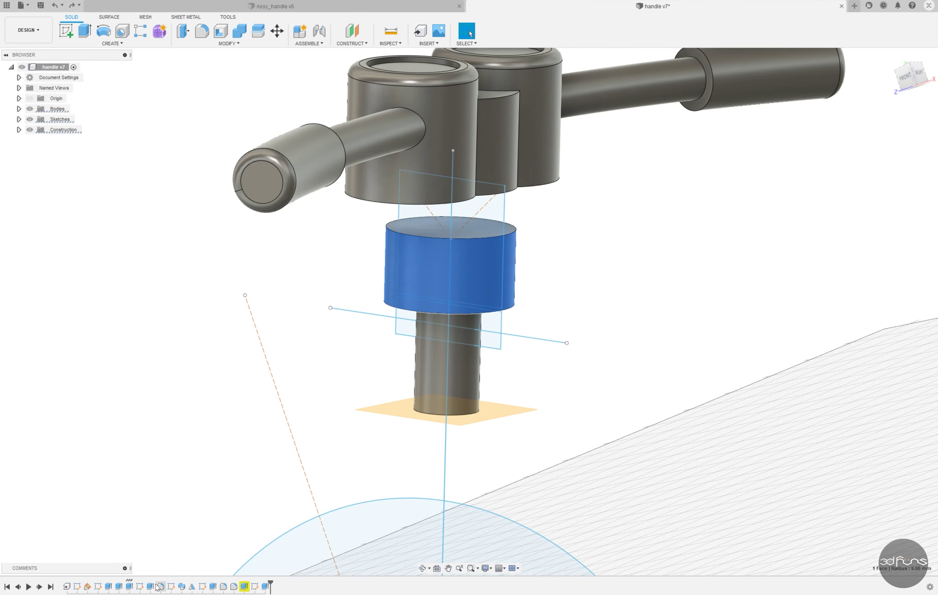
pyautogui.press('Delete')
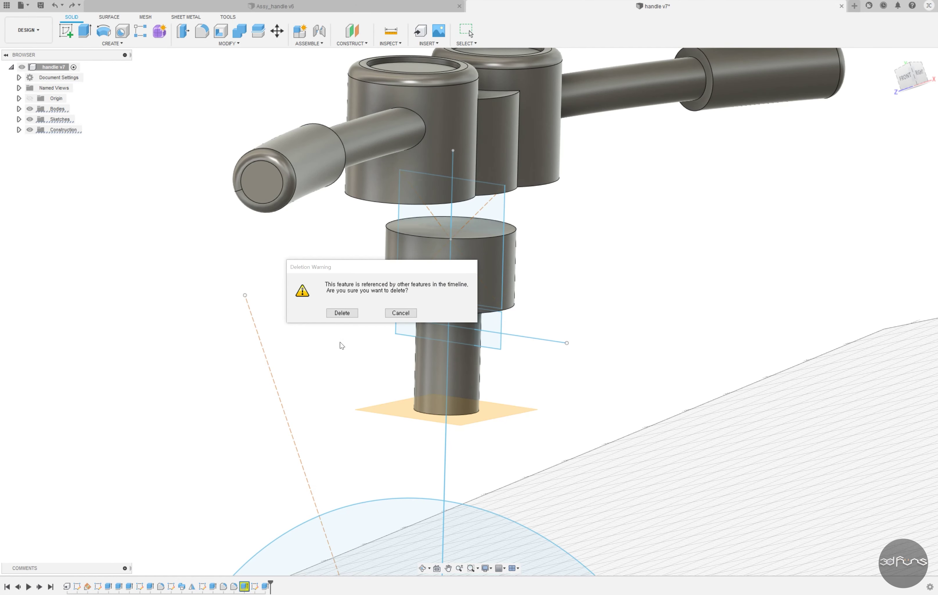
pyautogui.click(342, 312)
pyautogui.click(457, 375)
pyautogui.press('Delete')
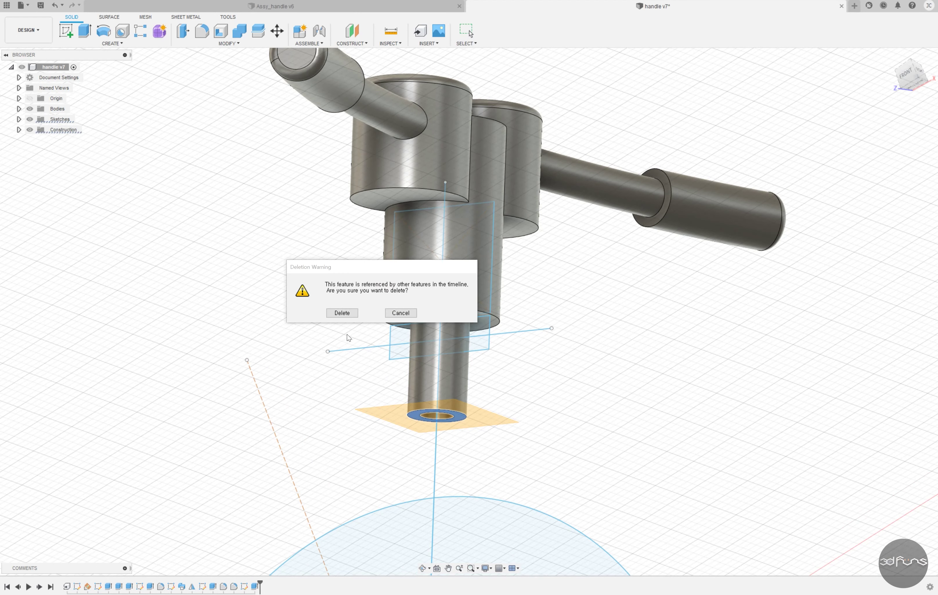
pyautogui.click(342, 313)
# Step: Delete one more feature, undo that last deletion, and expand the Sketches folder
pyautogui.press('Delete')
pyautogui.click(342, 313)
pyautogui.hotkey('ctrl', 'z')
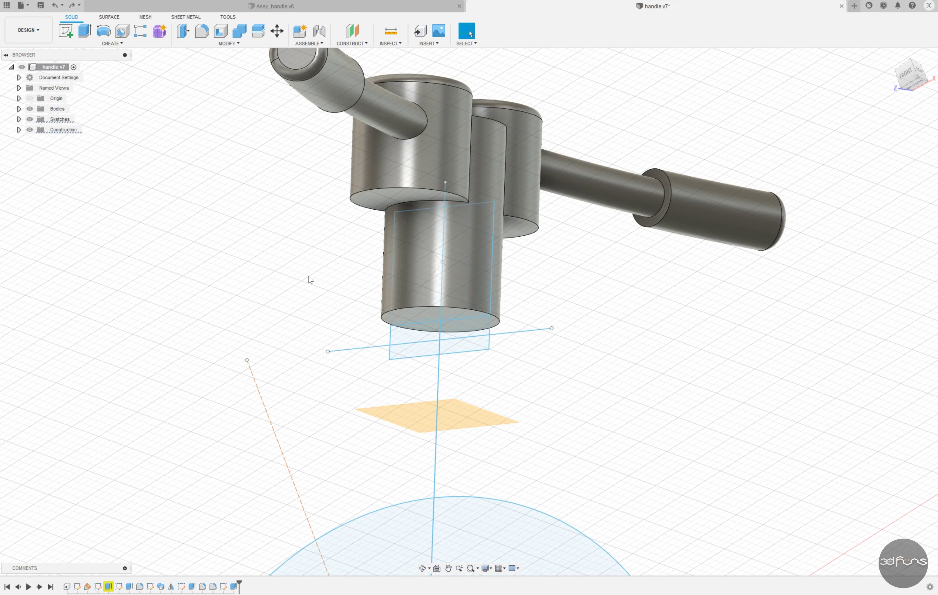
pyautogui.moveTo(308, 276)
pyautogui.keyDown('shift'); pyautogui.mouseDown(button='middle')
pyautogui.moveTo(167, 434)
pyautogui.moveTo(163, 424)
pyautogui.mouseUp(button='middle'); pyautogui.keyUp('shift')
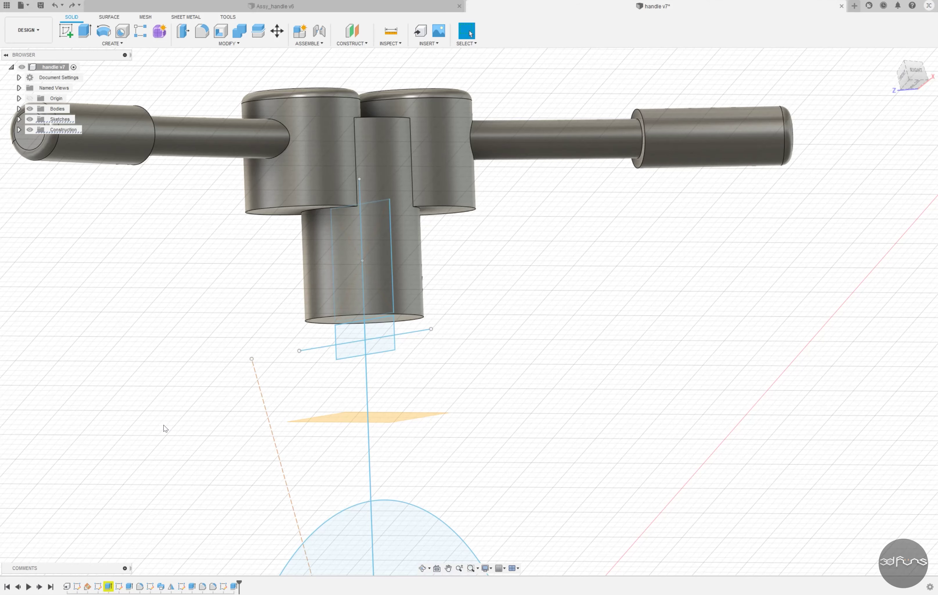
pyautogui.click(19, 119)
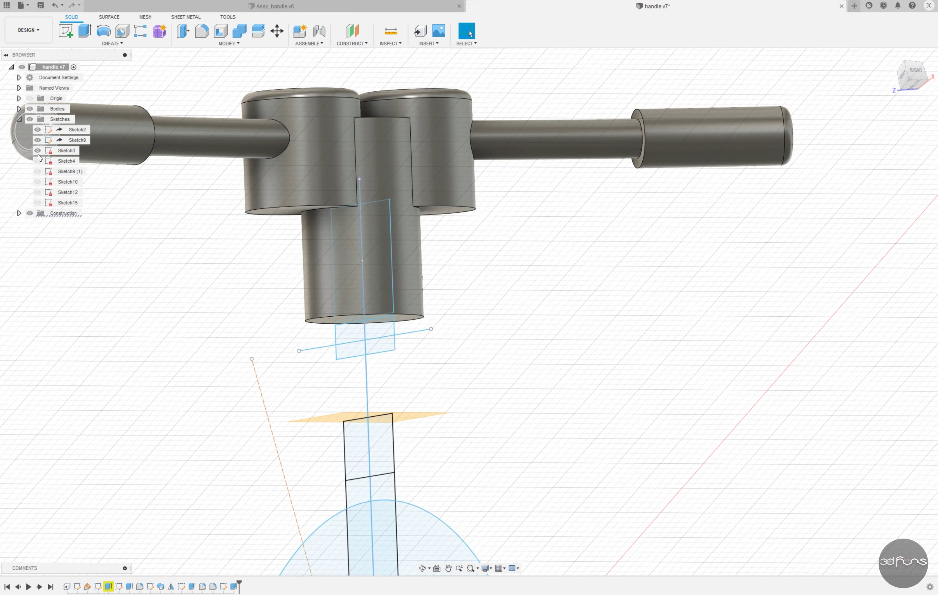
pyautogui.keyDown('shift'); pyautogui.moveTo(464, 350); pyautogui.dragTo(488, 346, button='middle'); pyautogui.keyUp('shift')
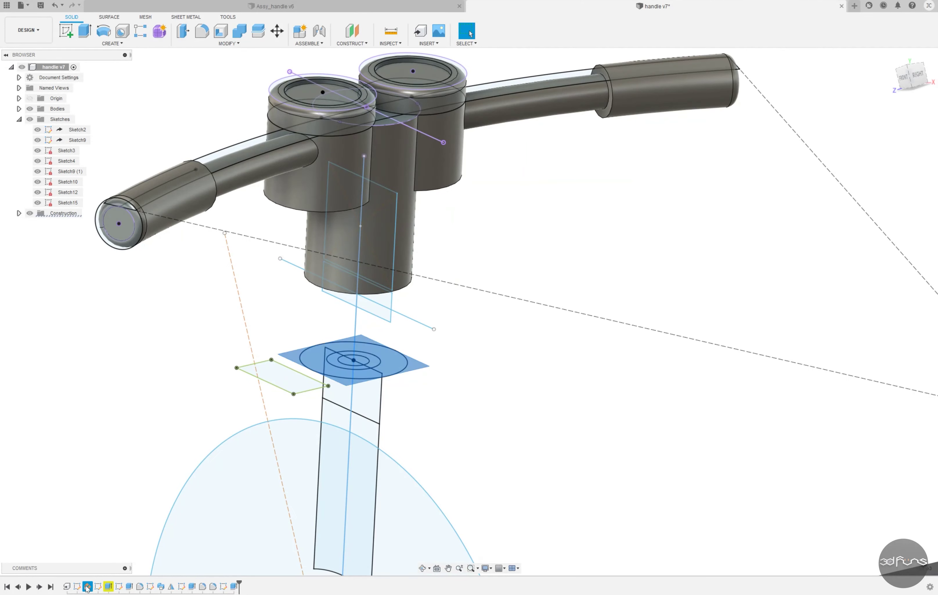
# Step: Re-edit Sketch4 and re-extrude the lower cylinder to -20 mm
pyautogui.click(98, 587)
pyautogui.rightClick(98, 587)
pyautogui.click(123, 500)
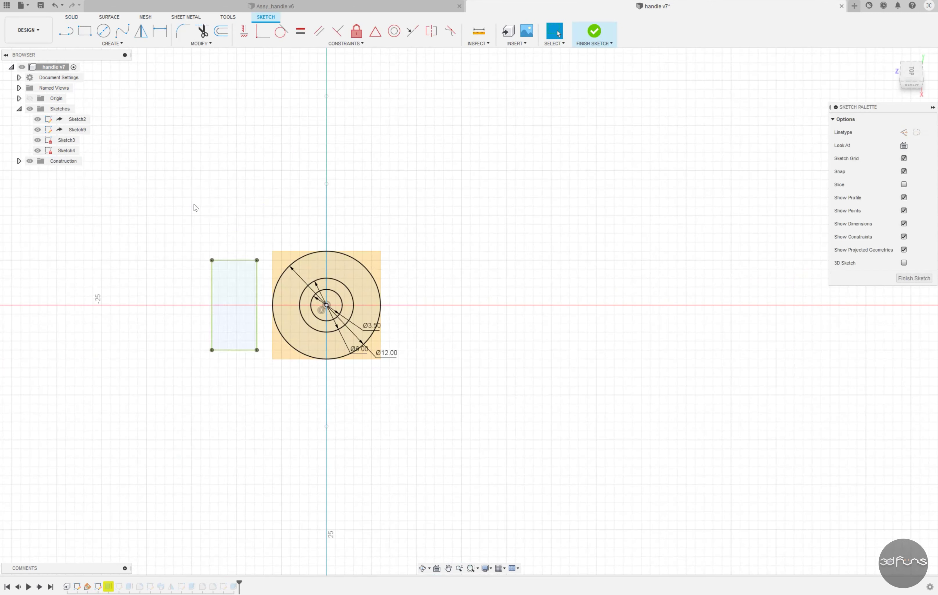
pyautogui.click(592, 29)
pyautogui.doubleClick(109, 587)
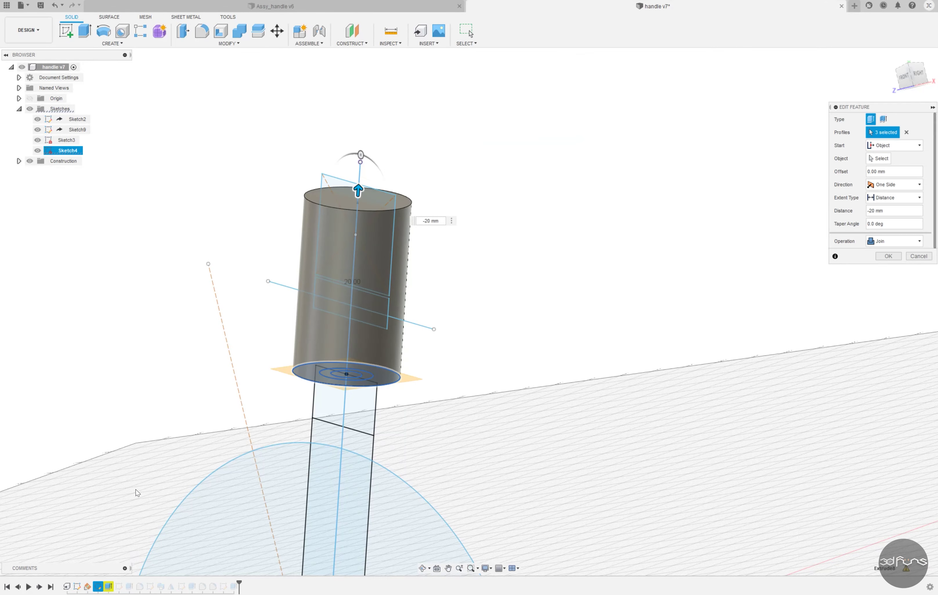
pyautogui.moveTo(469, 310)
pyautogui.keyDown('shift'); pyautogui.mouseDown(button='middle')
pyautogui.moveTo(509, 300)
pyautogui.moveTo(309, 399)
pyautogui.mouseUp(button='middle'); pyautogui.keyUp('shift')
pyautogui.press('Return')
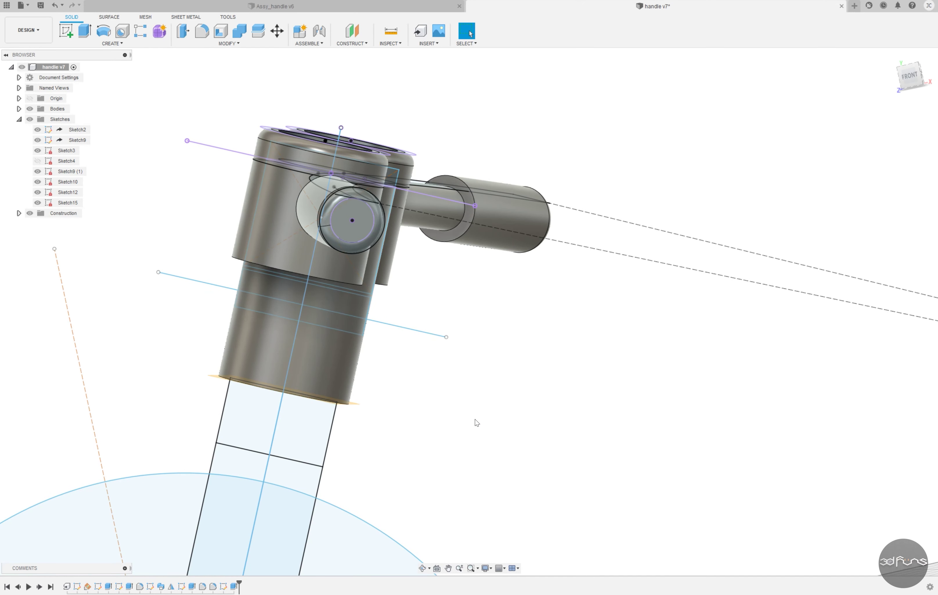
pyautogui.moveTo(475, 422)
pyautogui.keyDown('shift'); pyautogui.mouseDown(button='middle')
pyautogui.moveTo(412, 404)
pyautogui.moveTo(276, 492)
pyautogui.mouseUp(button='middle'); pyautogui.keyUp('shift')
# Step: Move the offset plane up to sit at the cylinder's base
pyautogui.rightClick(87, 586)
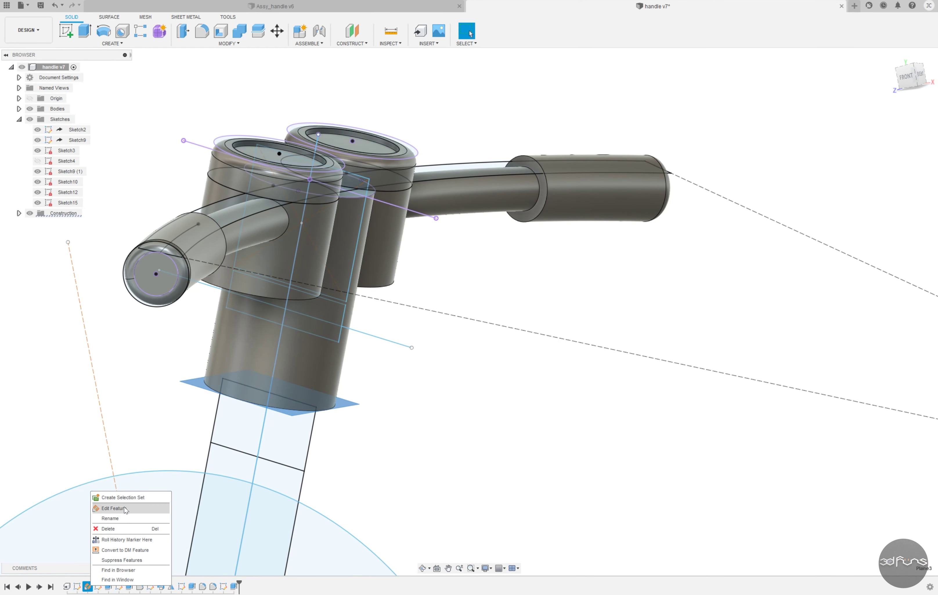
pyautogui.click(123, 507)
pyautogui.moveTo(236, 446); pyautogui.dragTo(303, 328)
pyautogui.press('Return')
pyautogui.moveTo(303, 328)
pyautogui.keyDown('shift'); pyautogui.mouseDown(button='middle')
pyautogui.moveTo(494, 335)
pyautogui.moveTo(490, 329)
pyautogui.moveTo(471, 340)
pyautogui.moveTo(399, 315)
pyautogui.moveTo(504, 369)
pyautogui.moveTo(453, 433)
pyautogui.mouseUp(button='middle'); pyautogui.keyUp('shift')
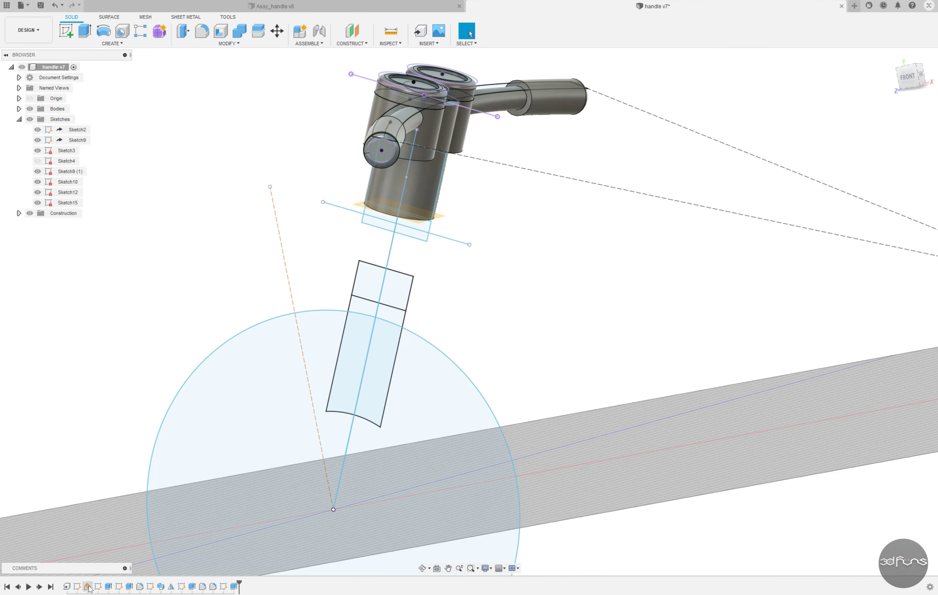
# Step: Inspect Sketch10 and the top rings feature, then clear the selection
pyautogui.click(149, 588)
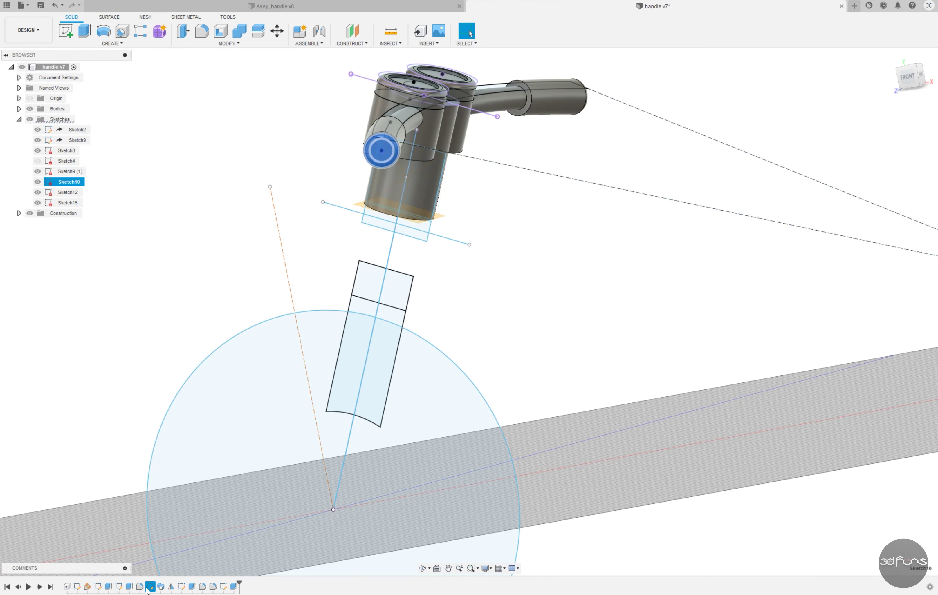
pyautogui.click(202, 587)
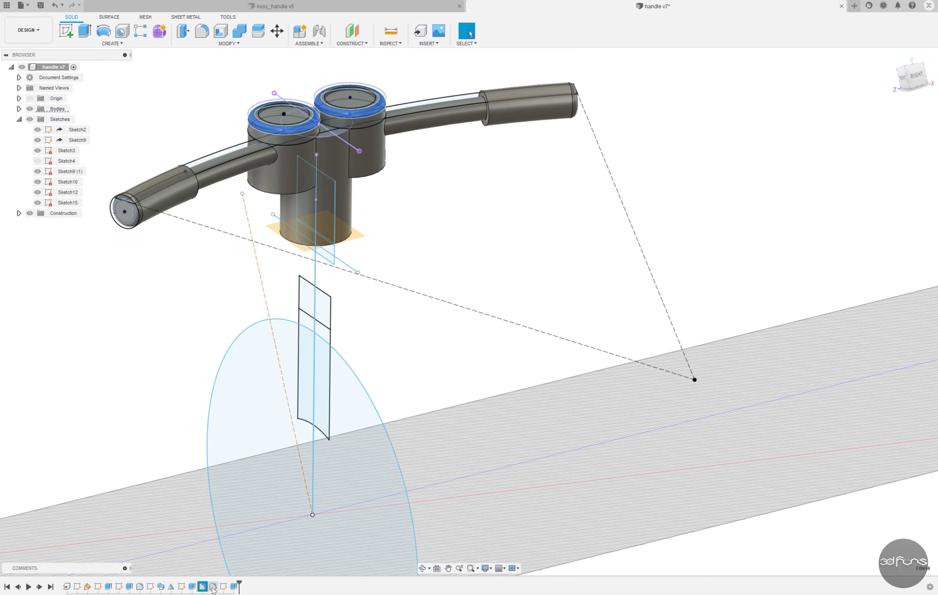
pyautogui.click(165, 355)
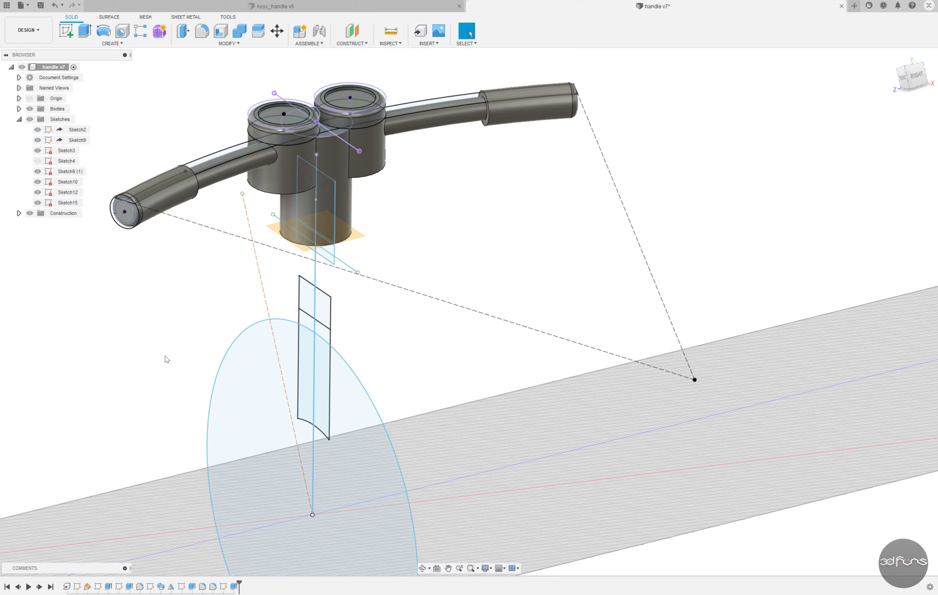
pyautogui.moveTo(456, 352)
pyautogui.keyDown('shift'); pyautogui.mouseDown(button='middle')
pyautogui.moveTo(417, 168)
pyautogui.moveTo(432, 180)
pyautogui.moveTo(504, 181)
pyautogui.moveTo(473, 188)
pyautogui.moveTo(472, 210)
pyautogui.moveTo(504, 173)
pyautogui.moveTo(531, 161)
pyautogui.moveTo(471, 237)
pyautogui.moveTo(244, 264)
pyautogui.moveTo(278, 184)
pyautogui.mouseUp(button='middle'); pyautogui.keyUp('shift')
# Step: Delete Sketch3 and its rectangle, and start a new sketch on the handle plane
pyautogui.press('Delete')
pyautogui.click(64, 35)
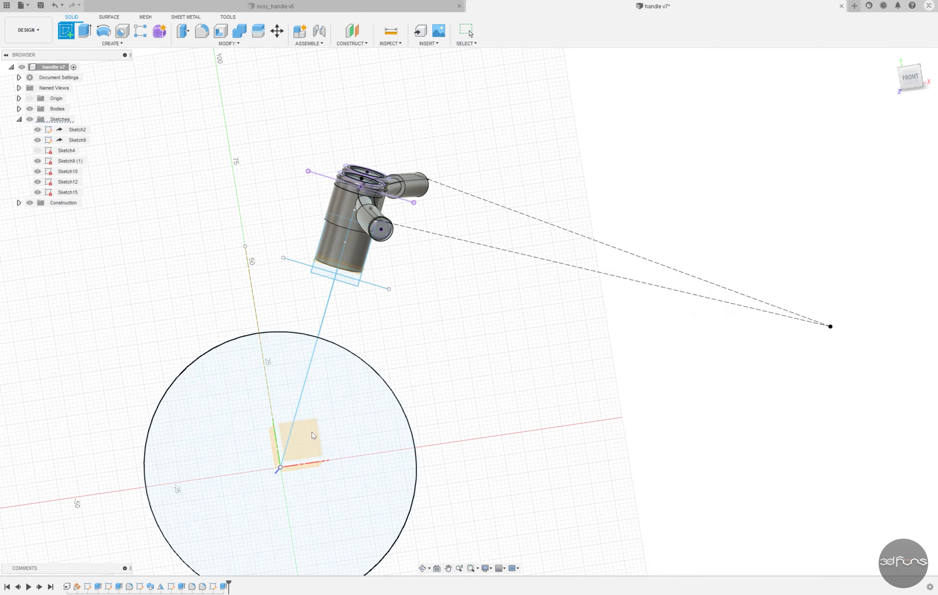
pyautogui.click(402, 307)
pyautogui.scroll(5, 374, 180)
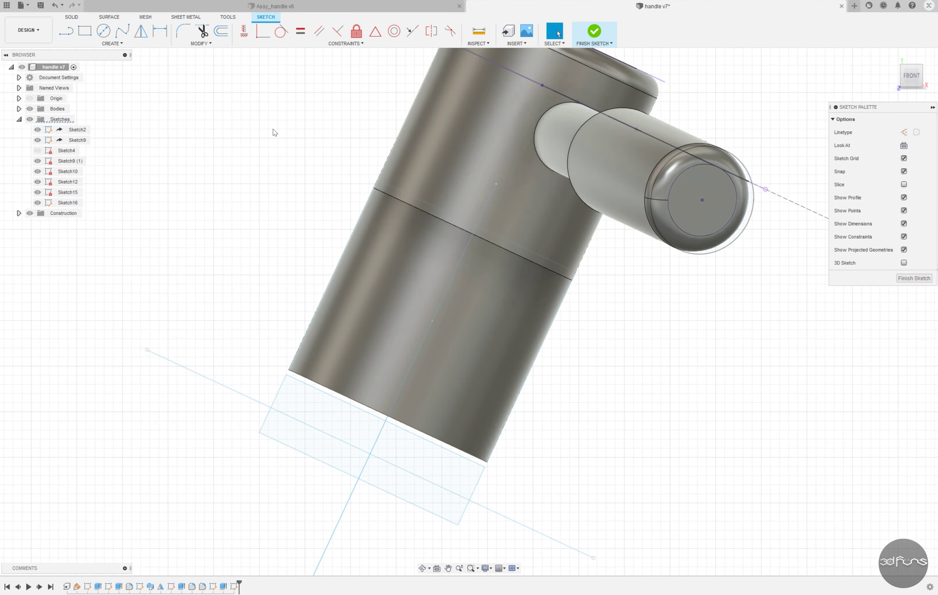
pyautogui.moveTo(272, 130)
pyautogui.keyDown('shift'); pyautogui.mouseDown(button='middle')
pyautogui.moveTo(257, 171)
pyautogui.moveTo(268, 176)
pyautogui.moveTo(256, 178)
pyautogui.mouseUp(button='middle'); pyautogui.keyUp('shift')
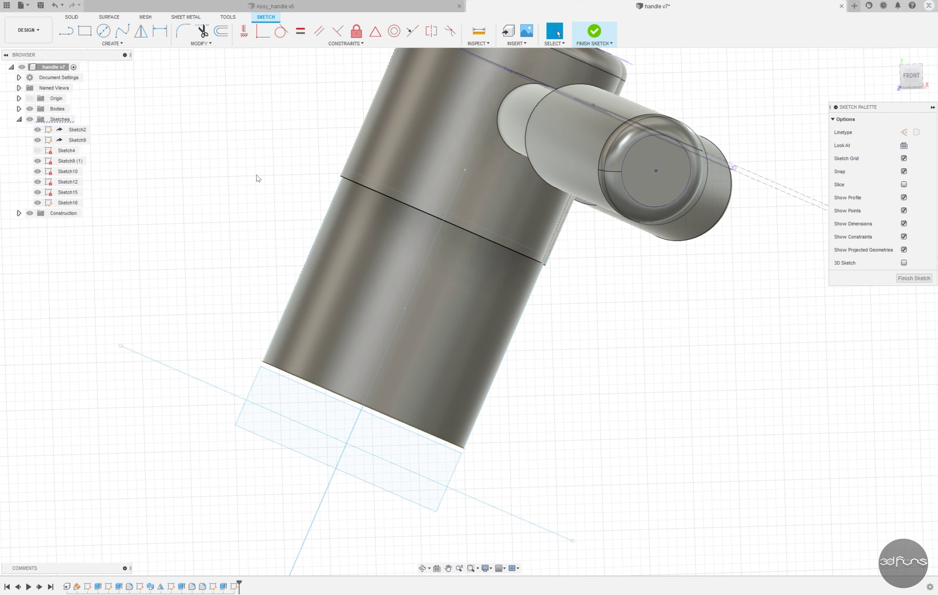
# Step: Project the handle's groove edge into the sketch and offset it
pyautogui.press('l')
pyautogui.click(279, 110)
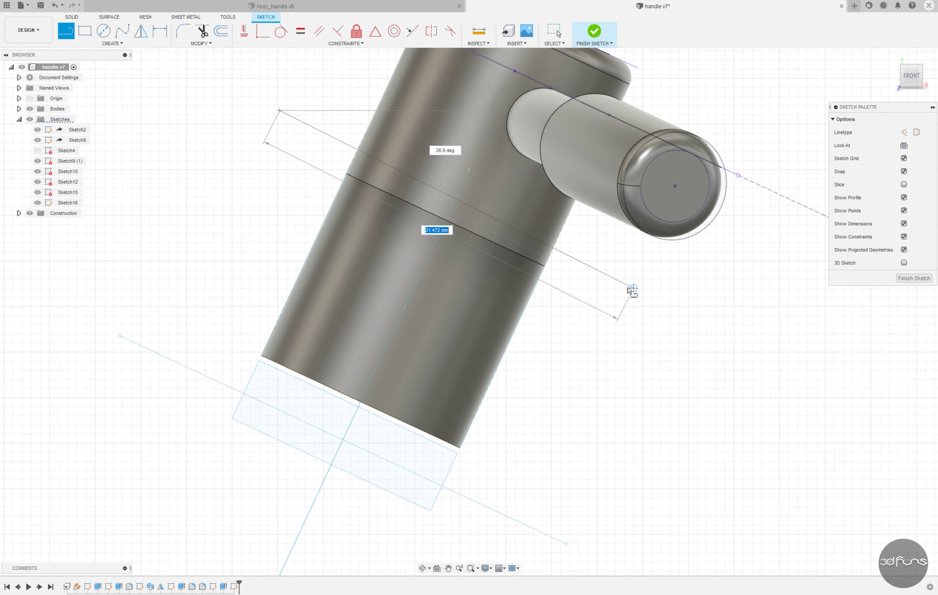
pyautogui.press('Escape')
pyautogui.click(112, 43)
pyautogui.click(169, 198)
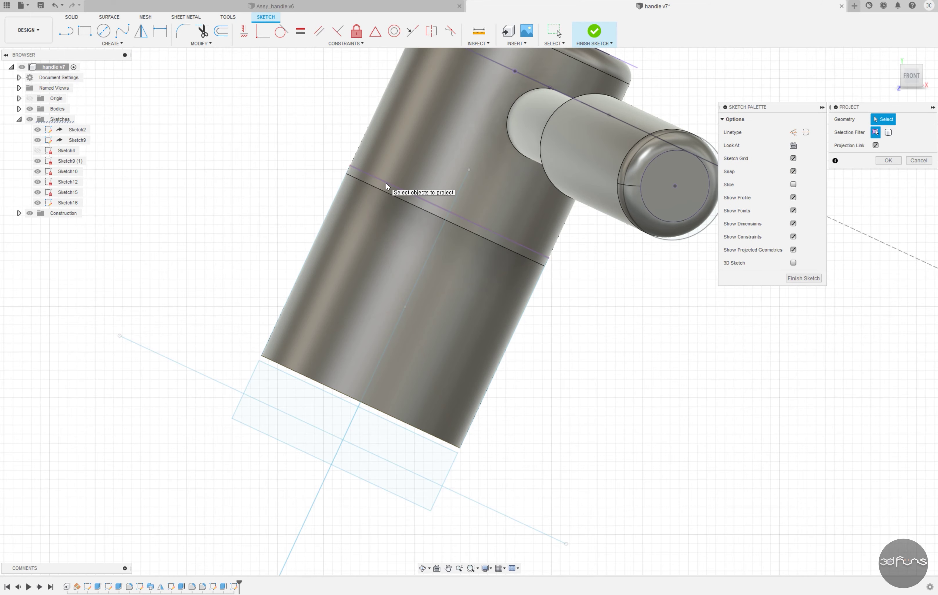
pyautogui.moveTo(385, 186)
pyautogui.keyDown('shift'); pyautogui.mouseDown(button='middle')
pyautogui.moveTo(541, 333)
pyautogui.moveTo(464, 293)
pyautogui.moveTo(526, 297)
pyautogui.mouseUp(button='middle'); pyautogui.keyUp('shift')
pyautogui.press('o')
pyautogui.click(463, 291)
pyautogui.press('Return')
# Step: Draw the rectangle's sides and bottom from the offset line and trim the corner overhang
pyautogui.scroll(3, 527, 298)
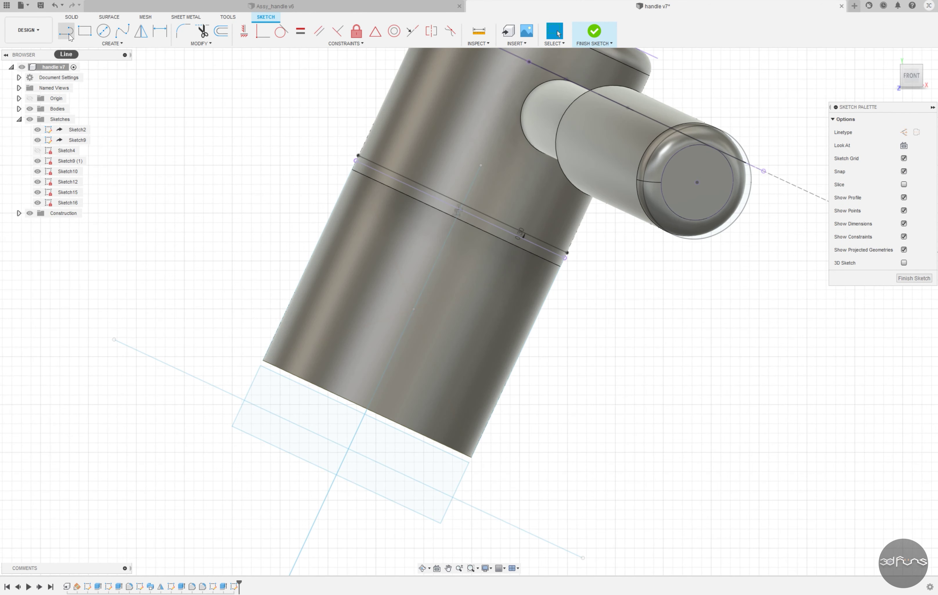
pyautogui.click(69, 34)
pyautogui.click(606, 254)
pyautogui.click(471, 547)
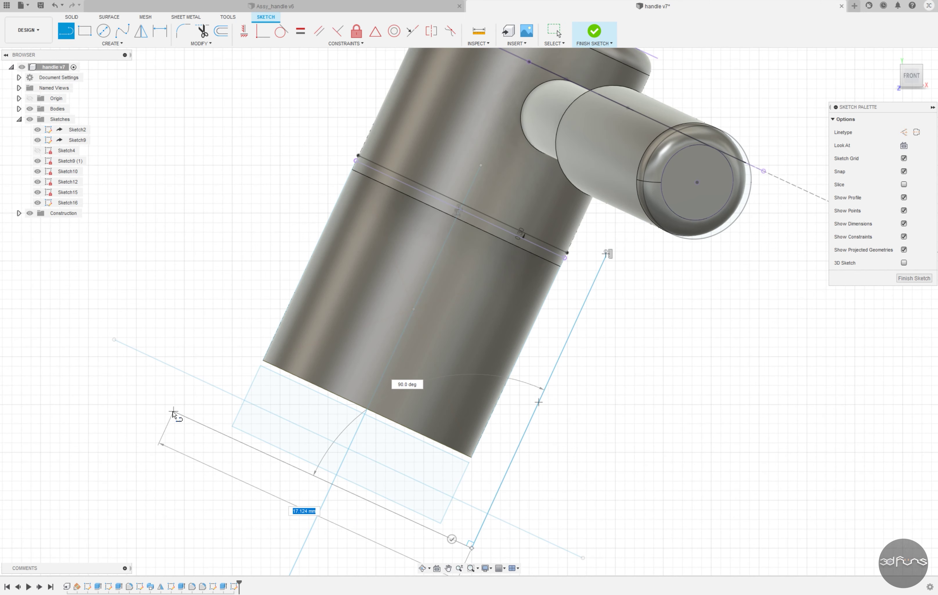
pyautogui.click(173, 413)
pyautogui.click(314, 94)
pyautogui.press('Escape')
pyautogui.click(203, 44)
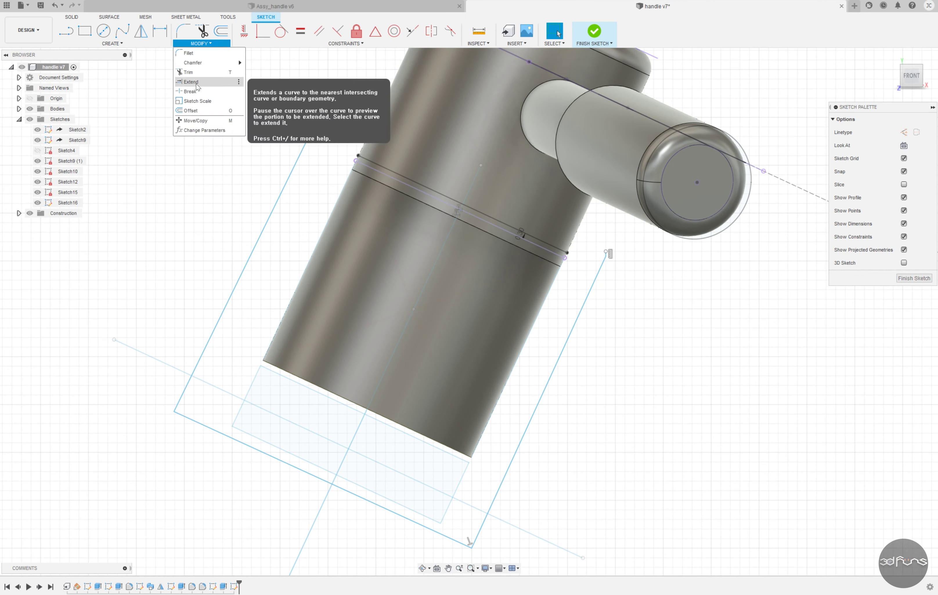
pyautogui.click(189, 72)
pyautogui.click(605, 258)
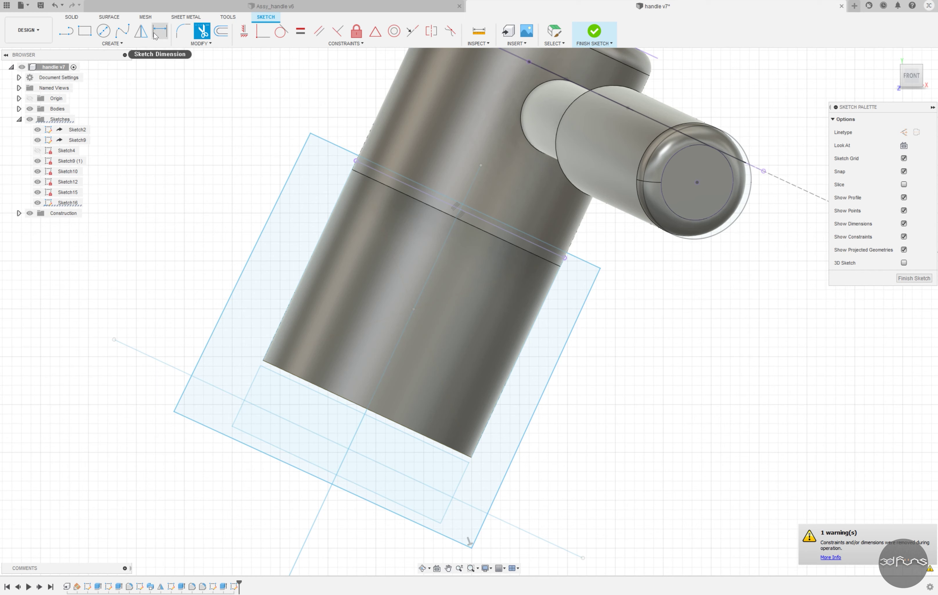
# Step: Constrain both side edges perpendicular to the groove line and try a parallel constraint
pyautogui.click(338, 30)
pyautogui.click(511, 236)
pyautogui.click(581, 310)
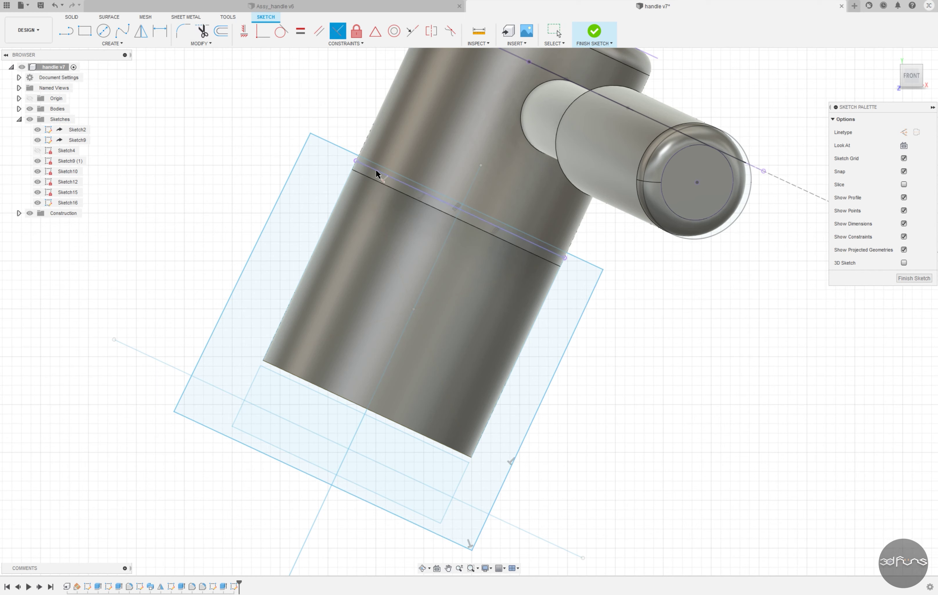
pyautogui.click(376, 174)
pyautogui.click(303, 149)
pyautogui.click(408, 183)
pyautogui.click(402, 501)
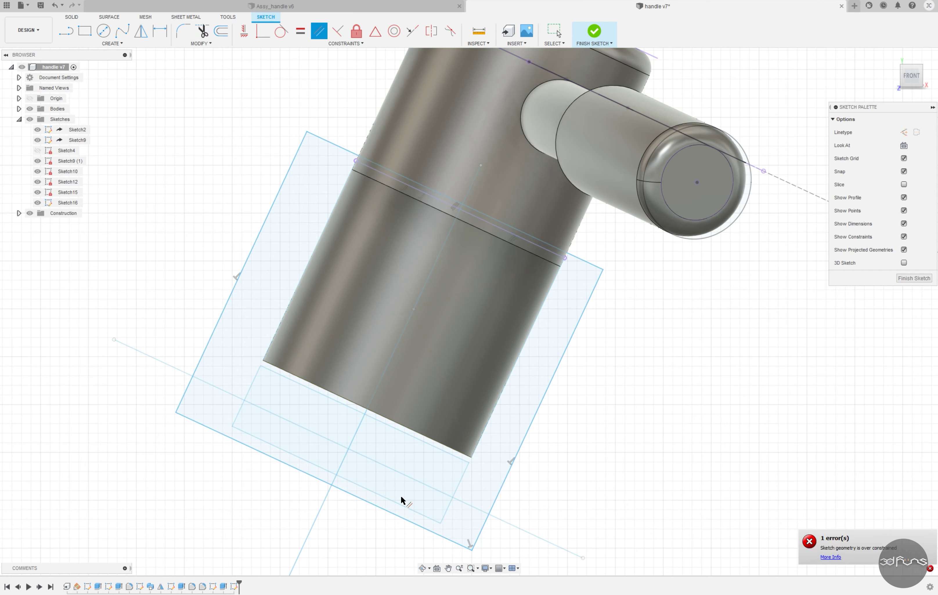
# Step: Dimension the 0.30 gap to the offset line and the right overhang at 5 mm
pyautogui.click(160, 32)
pyautogui.click(503, 223)
pyautogui.click(552, 260)
pyautogui.click(669, 299)
pyautogui.click(502, 496)
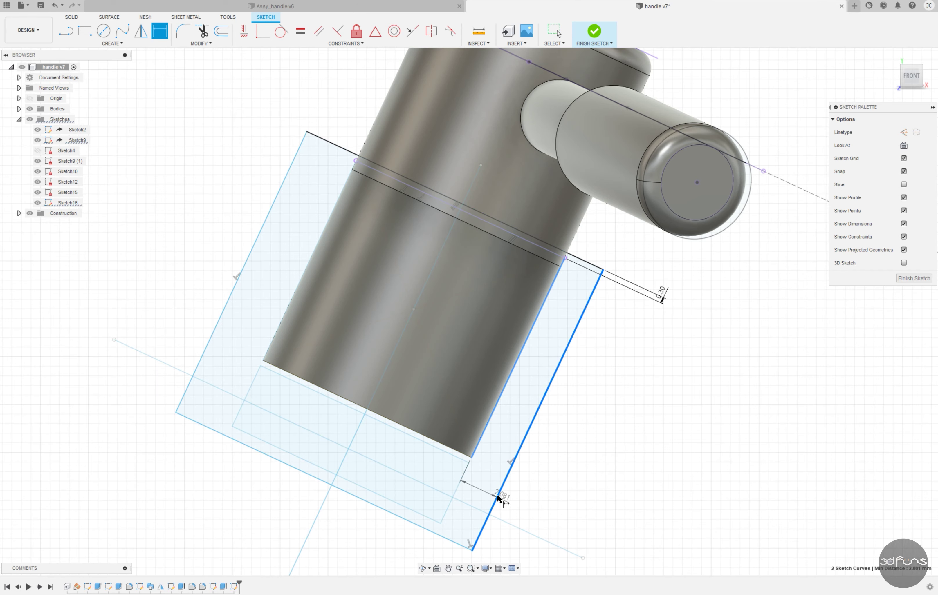
pyautogui.click(437, 551)
pyautogui.write('5')
pyautogui.press('Return')
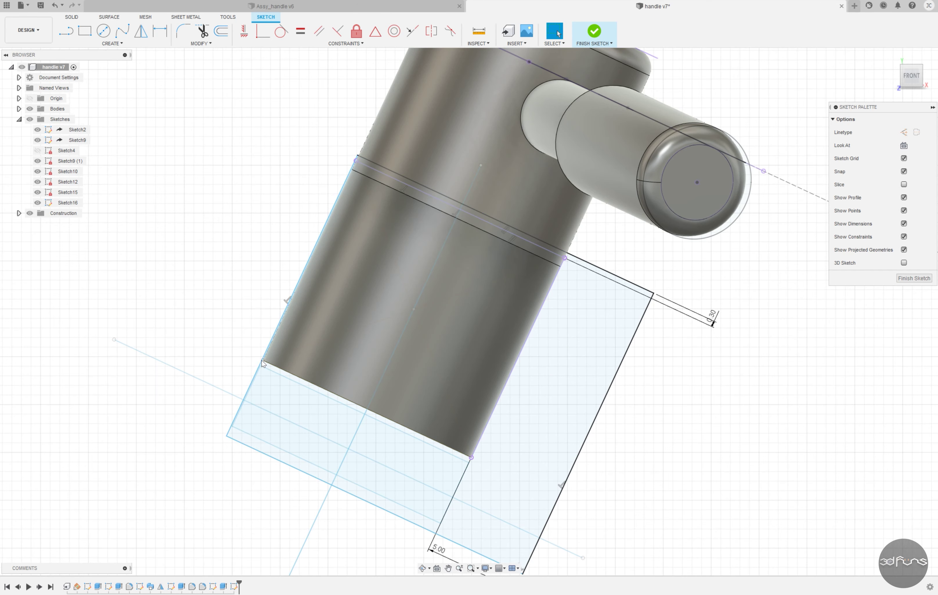
pyautogui.scroll(3, 360, 159)
pyautogui.scroll(-4, 385, 163)
# Step: Dimension the left overhang at 5 mm and the bottom edge at 5.00, then finish the sketch
pyautogui.press('d')
pyautogui.click(323, 275)
pyautogui.click(290, 236)
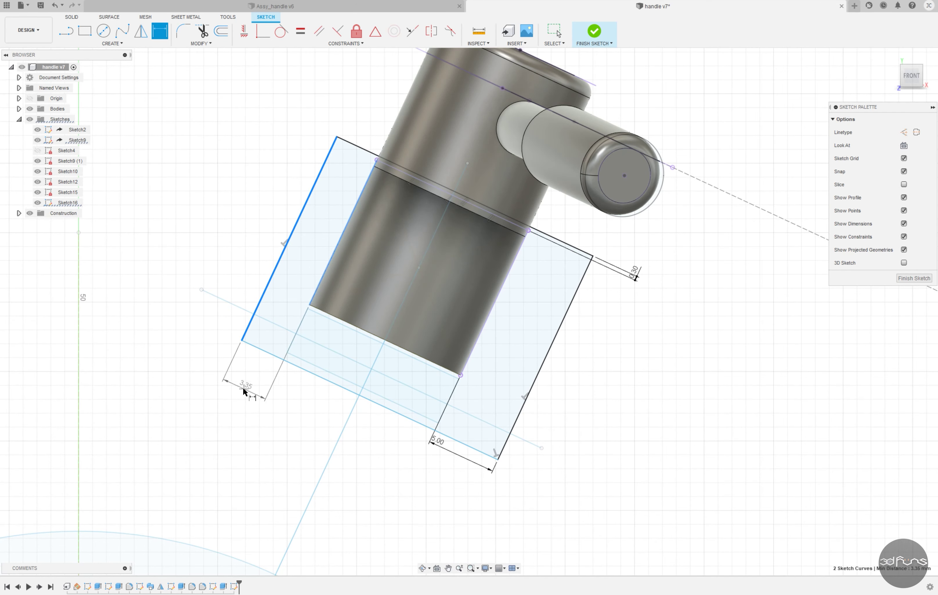
pyautogui.click(244, 391)
pyautogui.write('5')
pyautogui.press('Return')
pyautogui.click(354, 390)
pyautogui.click(561, 436)
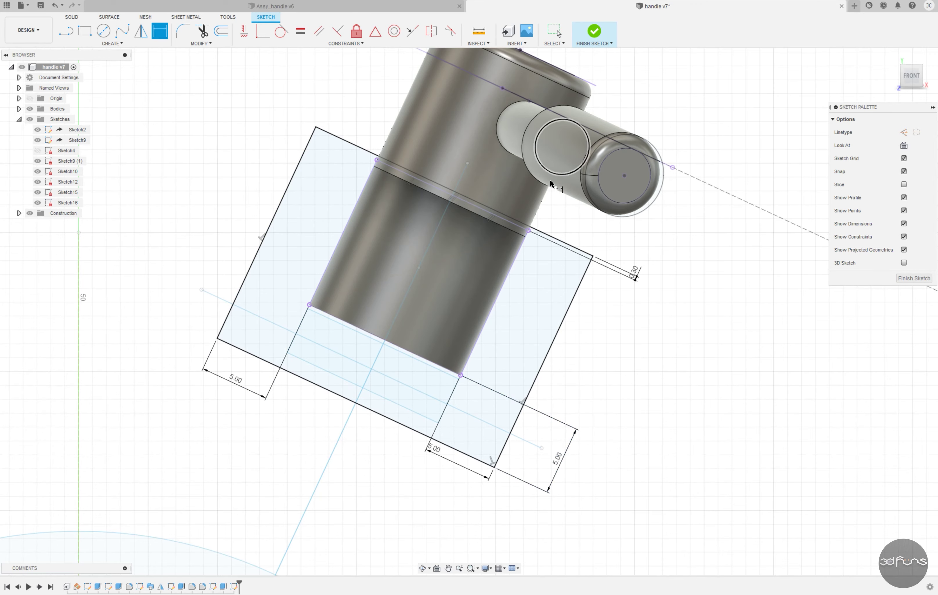
pyautogui.click(594, 31)
pyautogui.keyDown('shift'); pyautogui.moveTo(385, 233); pyautogui.dragTo(427, 363, button='middle'); pyautogui.keyUp('shift')
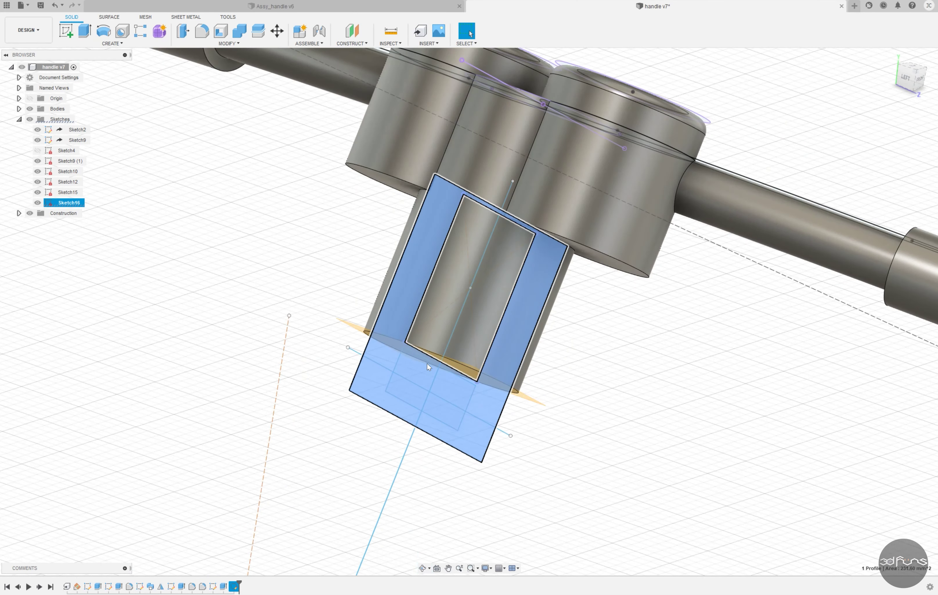
# Step: Cut the rectangular profile with a symmetric 100 extrusion and hide all sketches
pyautogui.scroll(3, 427, 364)
pyautogui.click(30, 109)
pyautogui.scroll(-3, 275, 236)
pyautogui.press('e')
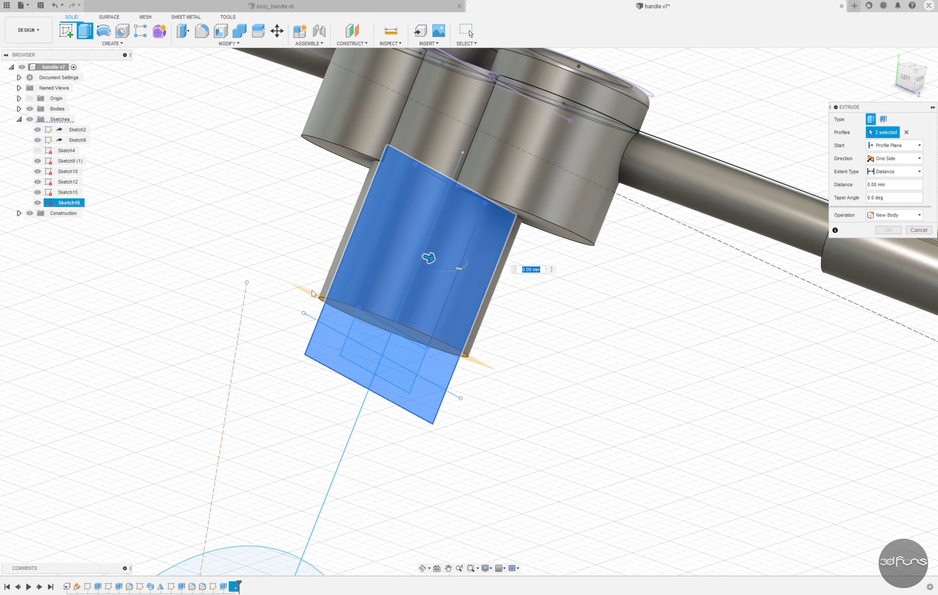
pyautogui.click(895, 159)
pyautogui.click(886, 236)
pyautogui.write('100')
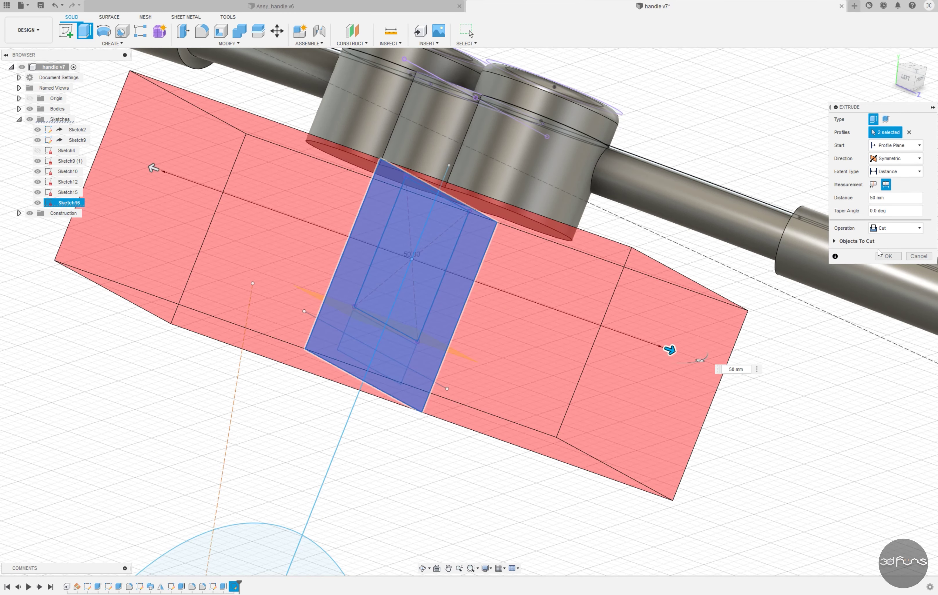
pyautogui.press('Return')
pyautogui.click(30, 120)
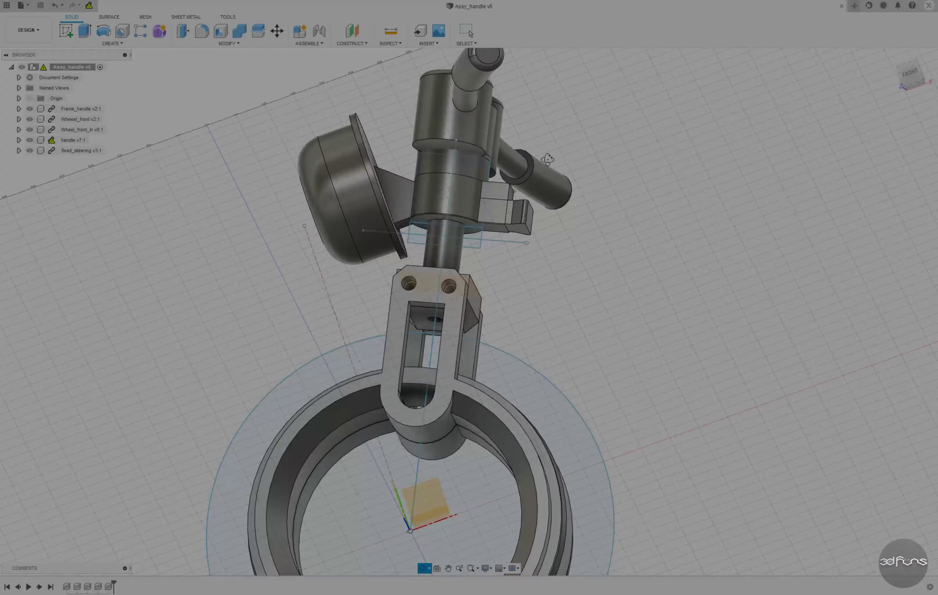
pyautogui.keyDown('shift'); pyautogui.moveTo(547, 159); pyautogui.dragTo(594, 200, button='middle'); pyautogui.keyUp('shift')
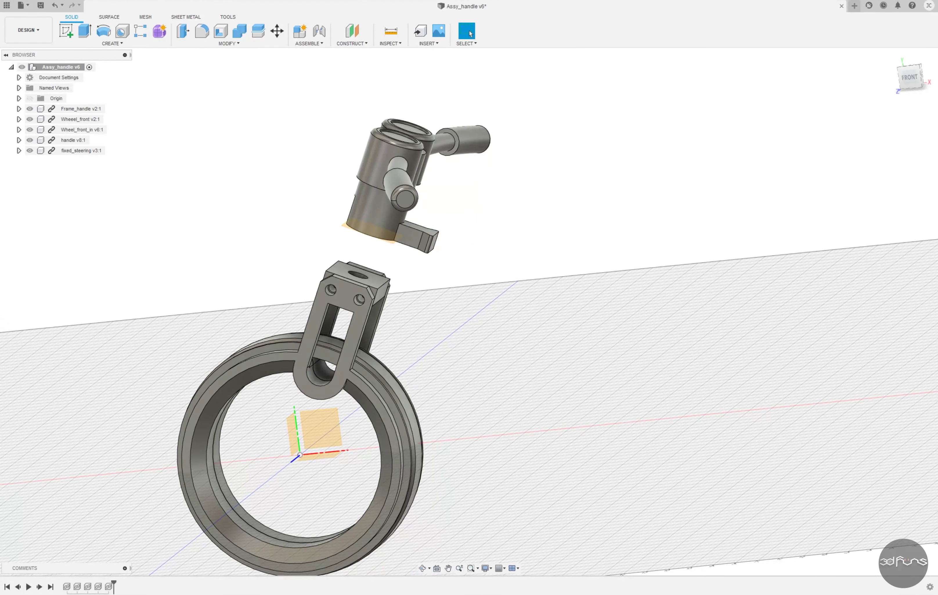
# Step: Select the fixed_steering component in the assembly and open it as its own design
pyautogui.click(77, 587)
pyautogui.click(98, 587)
pyautogui.scroll(5, 375, 210)
pyautogui.keyDown('shift'); pyautogui.moveTo(374, 210); pyautogui.dragTo(504, 274, button='middle'); pyautogui.keyUp('shift')
pyautogui.click(504, 274)
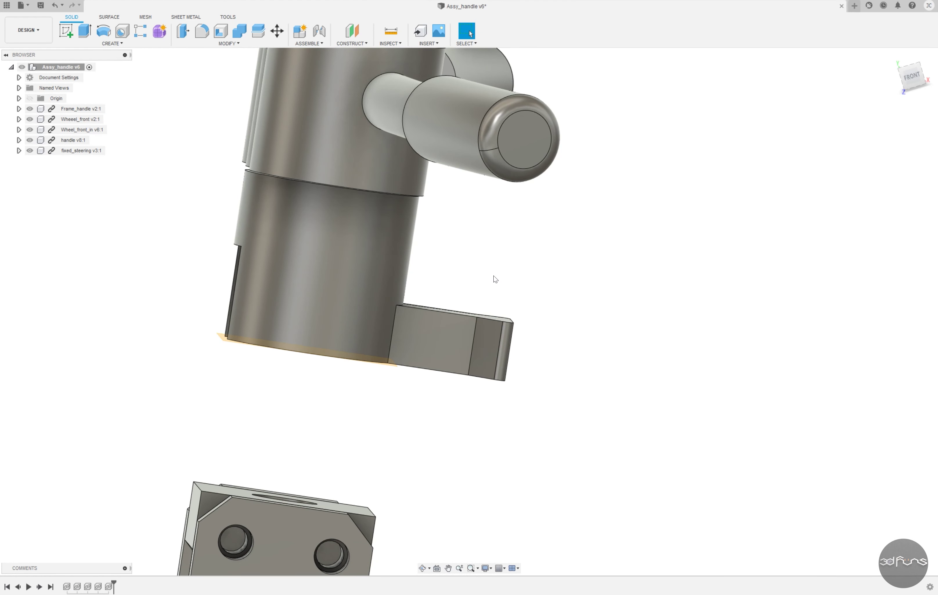
pyautogui.scroll(-5, 493, 276)
pyautogui.click(109, 587)
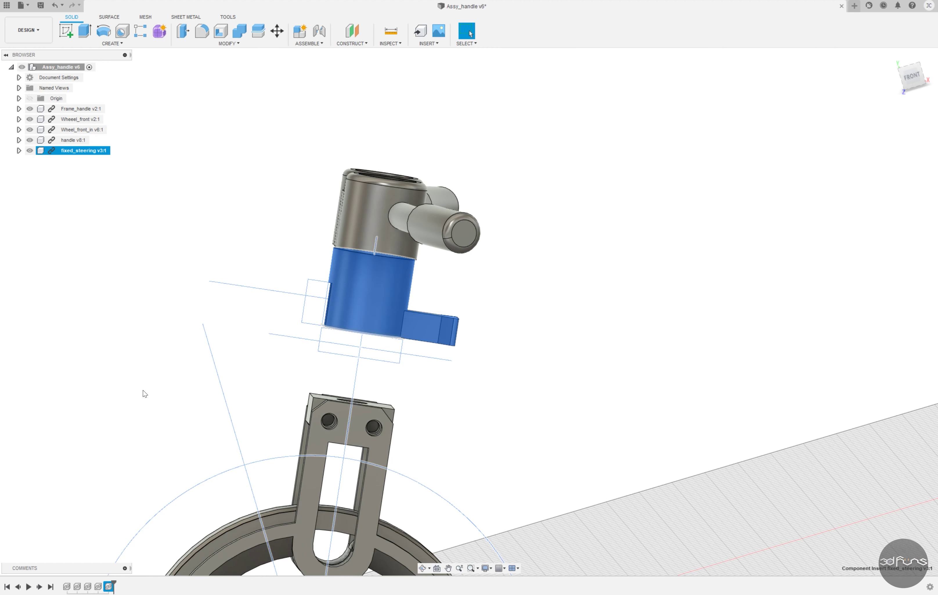
pyautogui.click(143, 391)
pyautogui.click(109, 586)
pyautogui.click(158, 284)
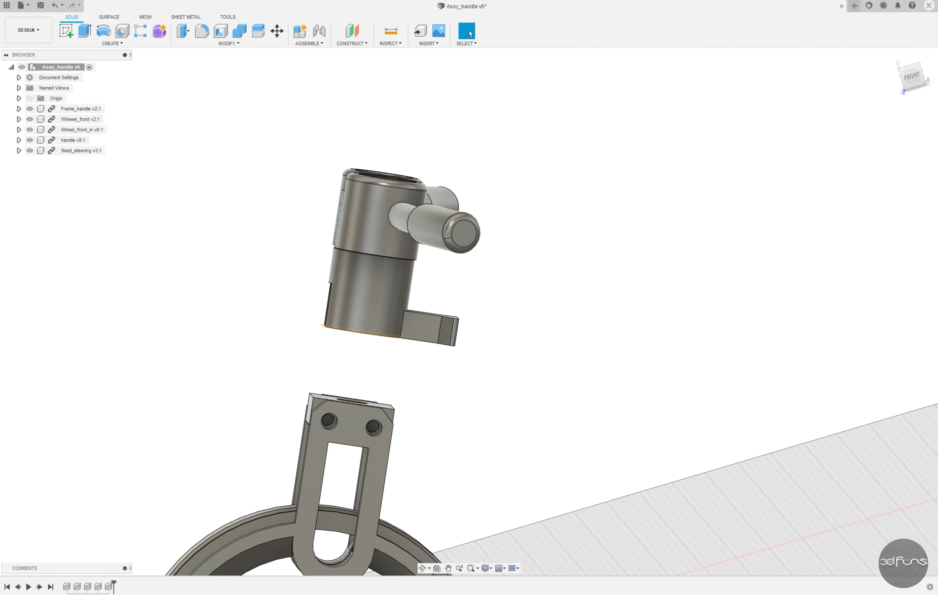
pyautogui.click(22, 5)
# Step: Save fixed_steering as a new design named spacer_handle
pyautogui.click(34, 103)
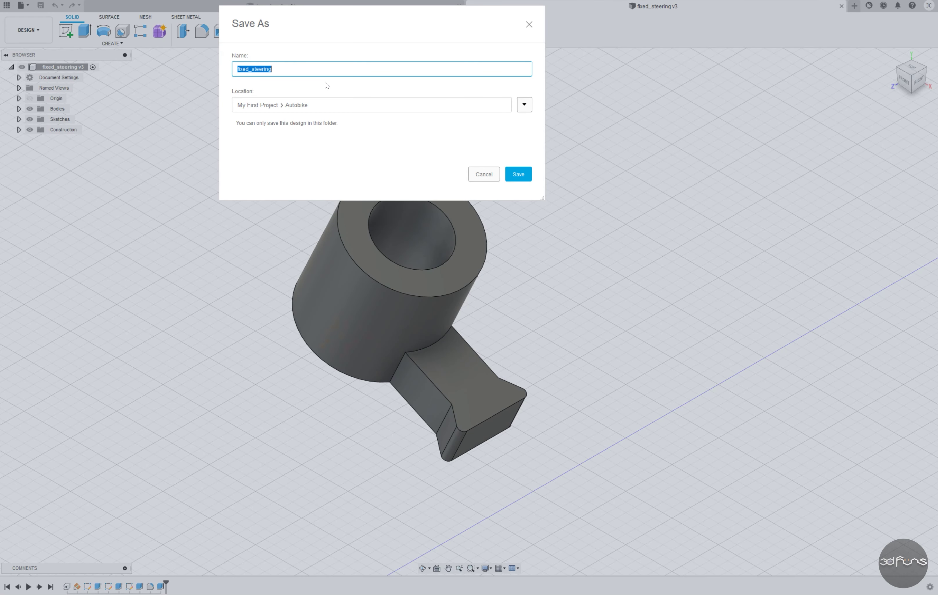
pyautogui.write('spacer')
pyautogui.write('_handle')
pyautogui.click(515, 173)
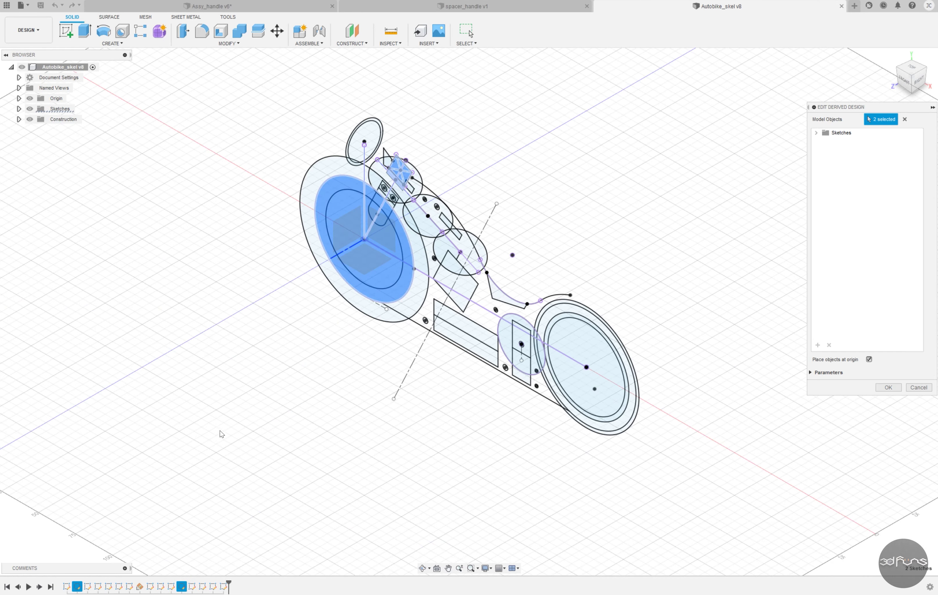
# Step: Show Sketch2 and Sketch9 again and return to the home view
pyautogui.click(904, 80)
pyautogui.scroll(5, 353, 137)
pyautogui.scroll(3, 353, 138)
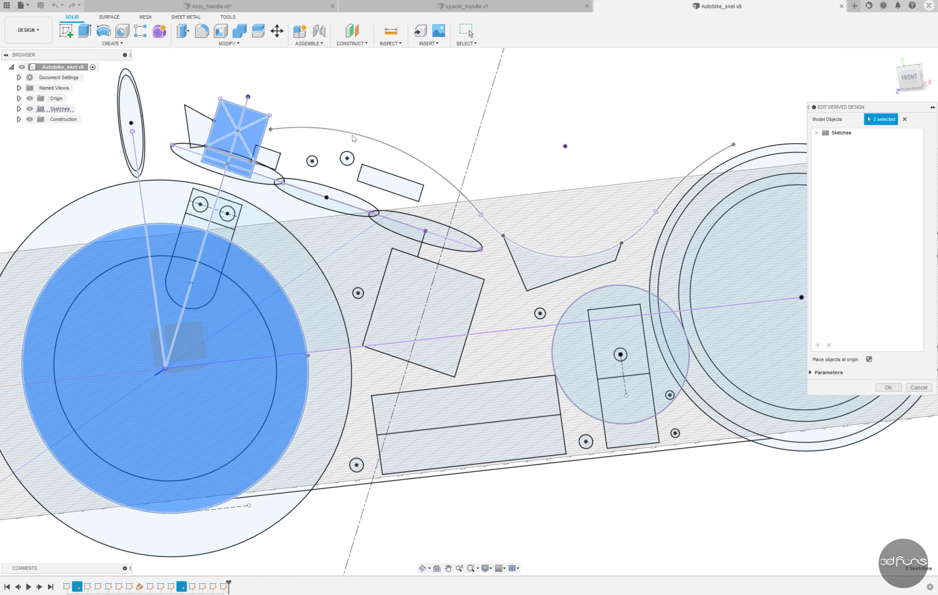
pyautogui.keyDown('shift'); pyautogui.moveTo(353, 138); pyautogui.dragTo(363, 121, button='middle'); pyautogui.keyUp('shift')
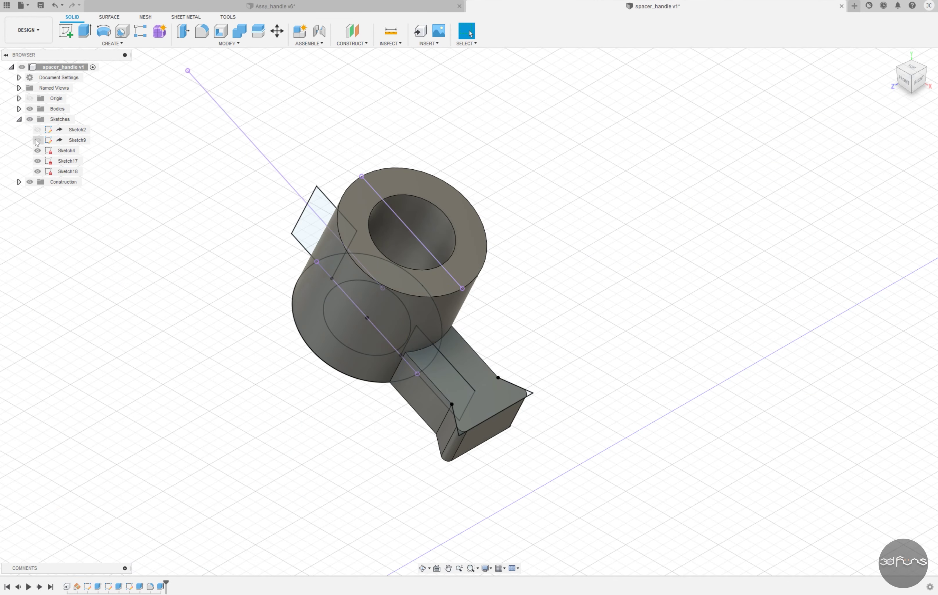
pyautogui.click(37, 139)
pyautogui.click(38, 129)
pyautogui.keyDown('shift'); pyautogui.moveTo(690, 251); pyautogui.dragTo(704, 260, button='middle'); pyautogui.keyUp('shift')
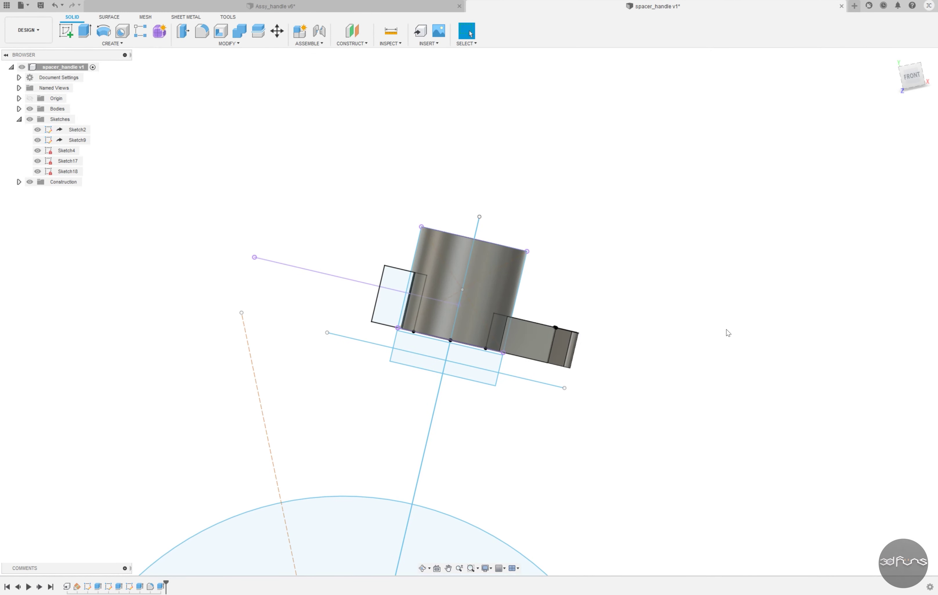
pyautogui.click(891, 56)
# Step: Save a copy named handle_gear and close its design
pyautogui.click(21, 5)
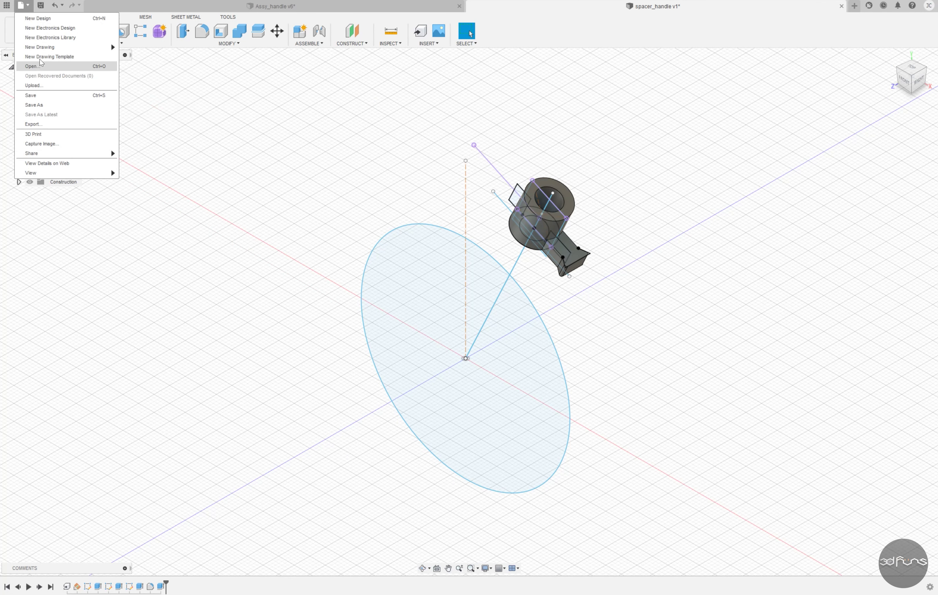
pyautogui.click(39, 107)
pyautogui.write('handle_gear')
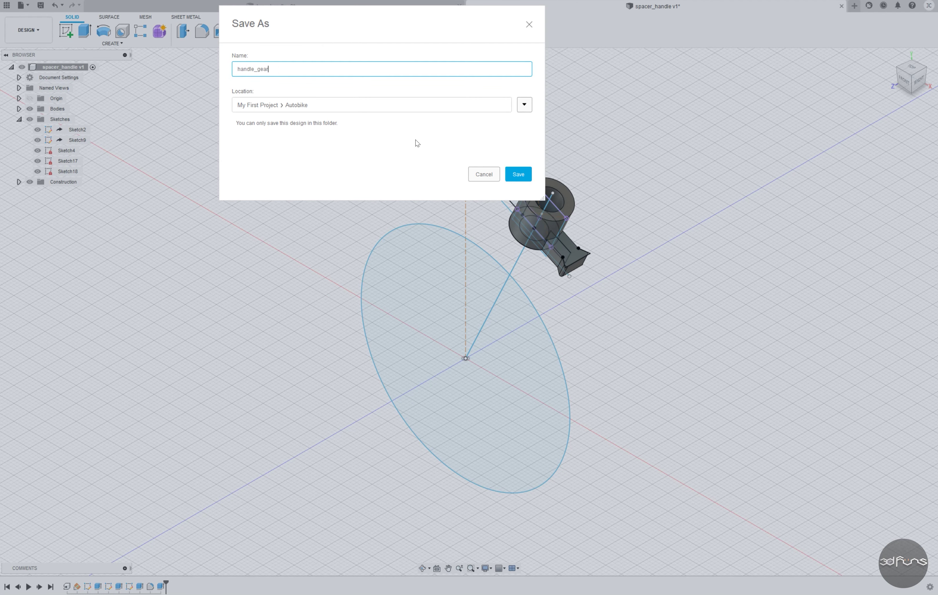
pyautogui.click(514, 174)
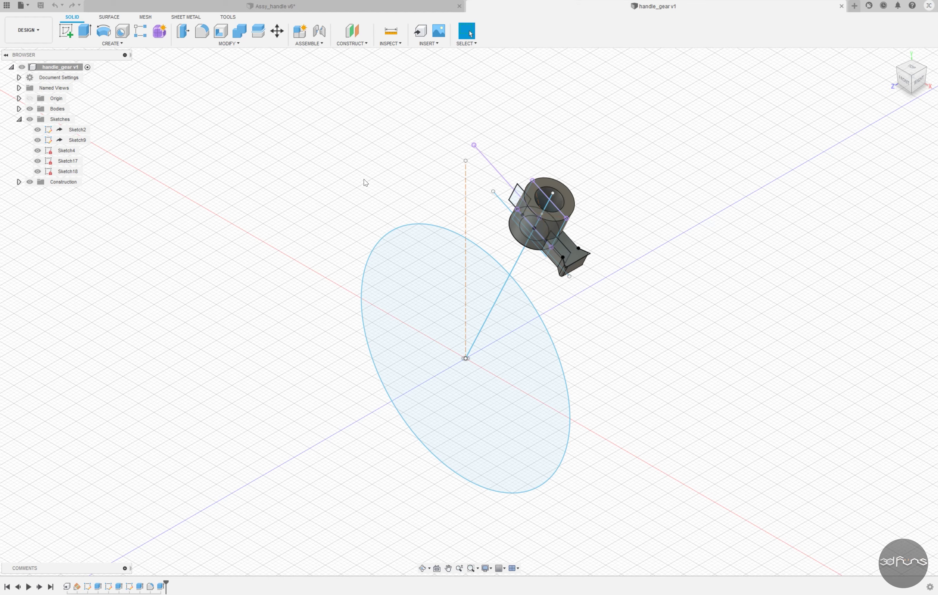
pyautogui.click(841, 7)
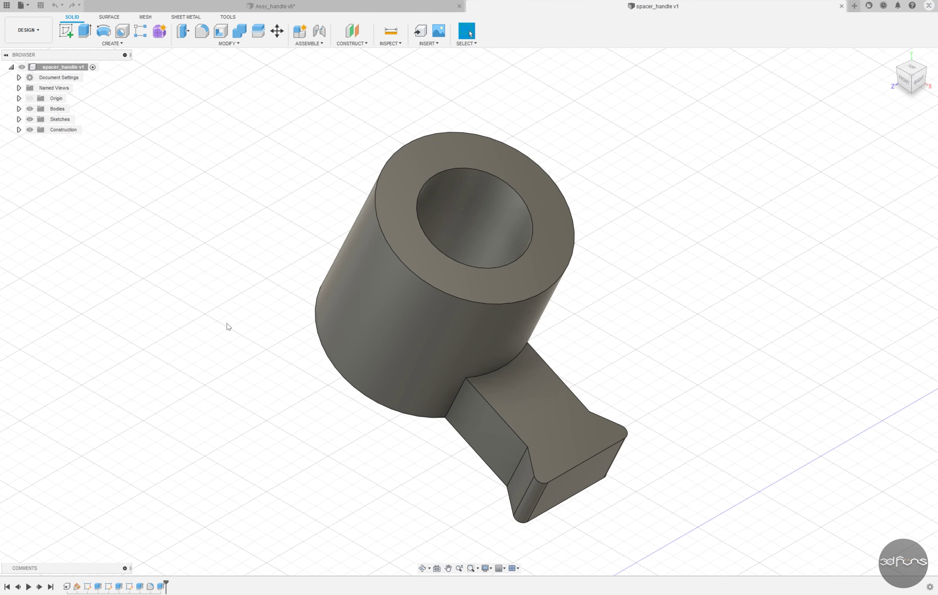
# Step: Show all sketches, then edit and re-confirm the plane feature from the timeline
pyautogui.click(18, 119)
pyautogui.scroll(-3, 311, 281)
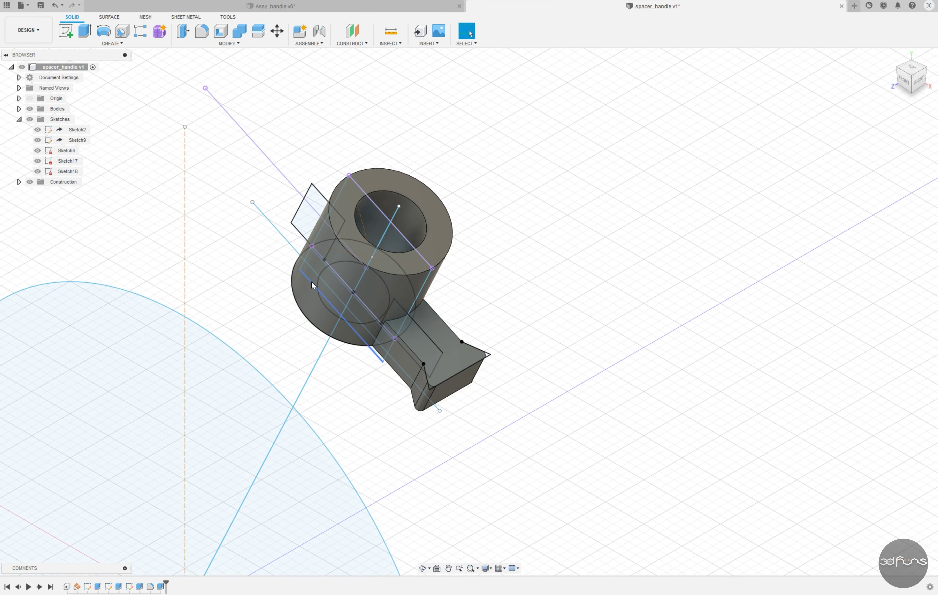
pyautogui.keyDown('shift'); pyautogui.moveTo(483, 318); pyautogui.dragTo(565, 316, button='middle'); pyautogui.keyUp('shift')
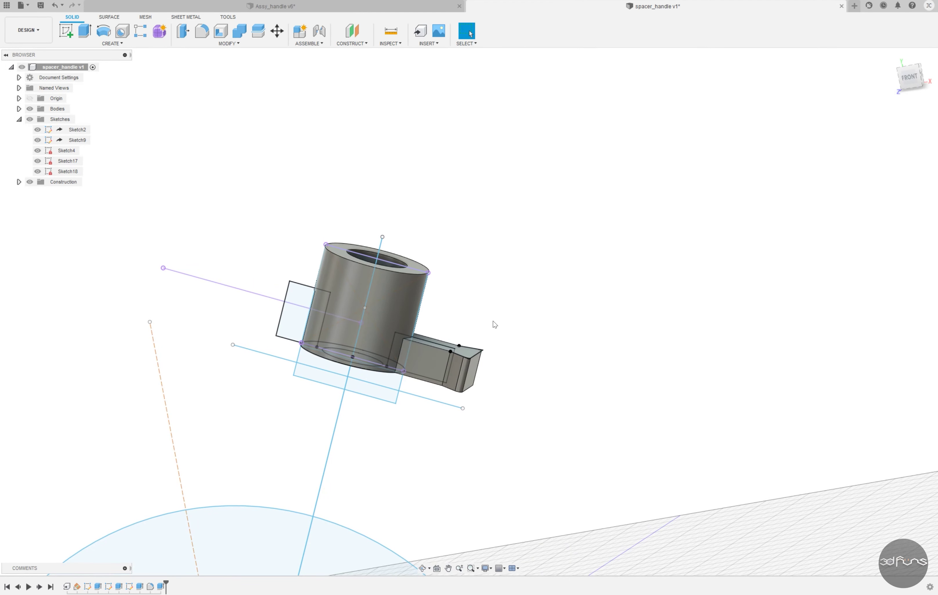
pyautogui.rightClick(77, 587)
pyautogui.click(102, 552)
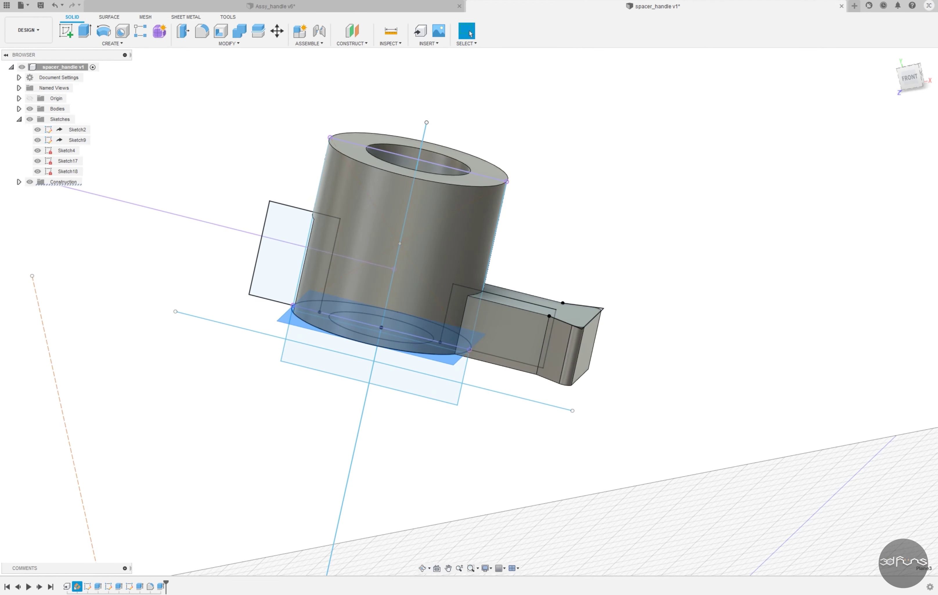
pyautogui.click(886, 149)
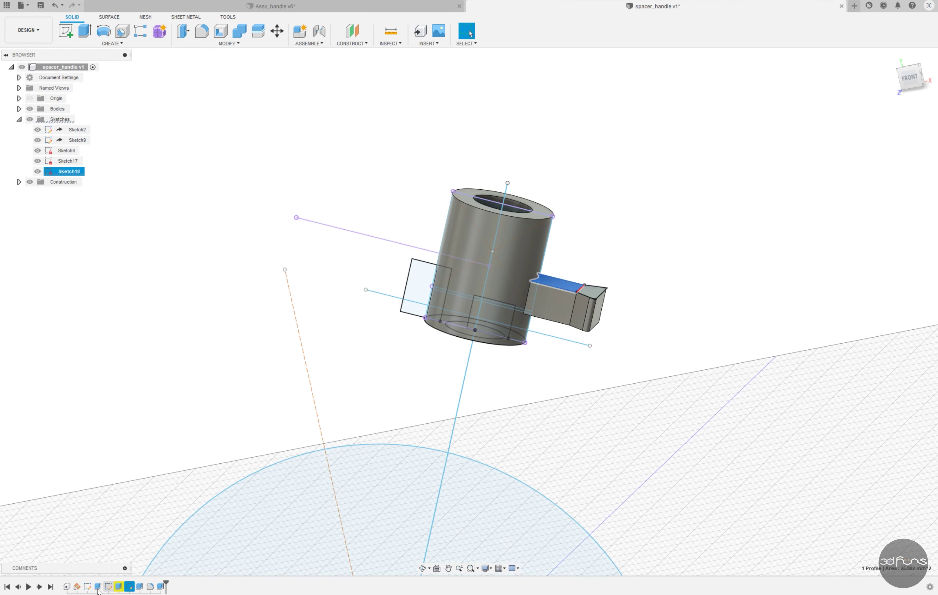
# Step: Delete Sketch18, Sketch17 and the handle extrusion, leaving the plain hollow cylinder
pyautogui.press('Delete')
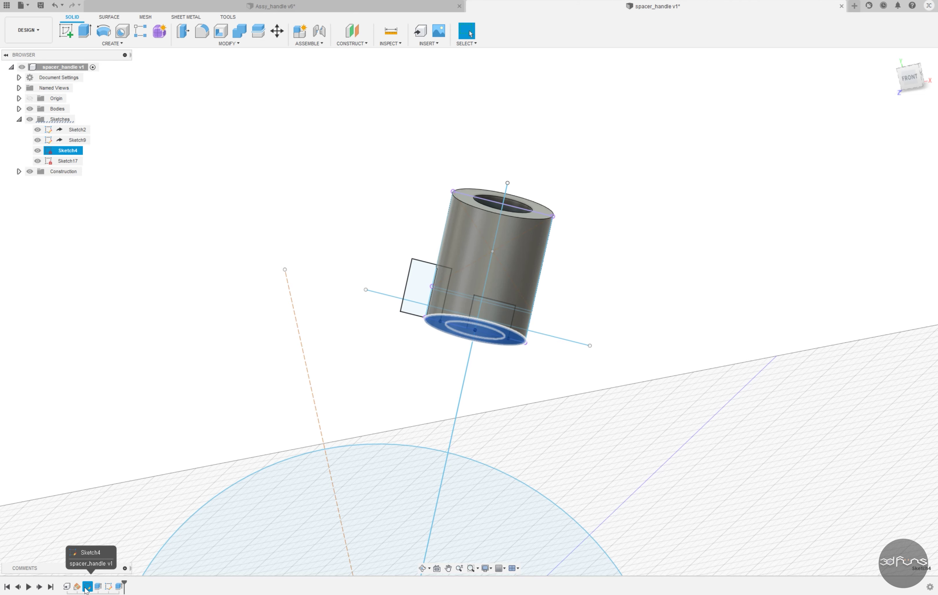
pyautogui.hotkey('ctrl', 'z')
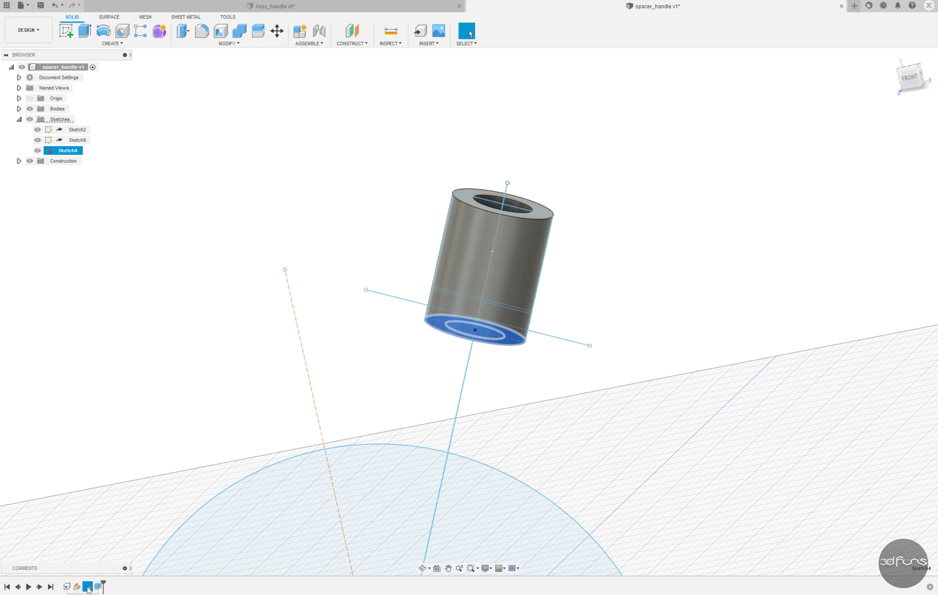
pyautogui.moveTo(402, 403)
pyautogui.keyDown('shift'); pyautogui.mouseDown(button='middle')
pyautogui.moveTo(413, 393)
pyautogui.moveTo(398, 345)
pyautogui.moveTo(413, 327)
pyautogui.mouseUp(button='middle'); pyautogui.keyUp('shift')
# Step: Add offset Plane4 on the cylinder's bottom face and revisit Sketch4 unchanged
pyautogui.click(352, 31)
pyautogui.scroll(3, 419, 309)
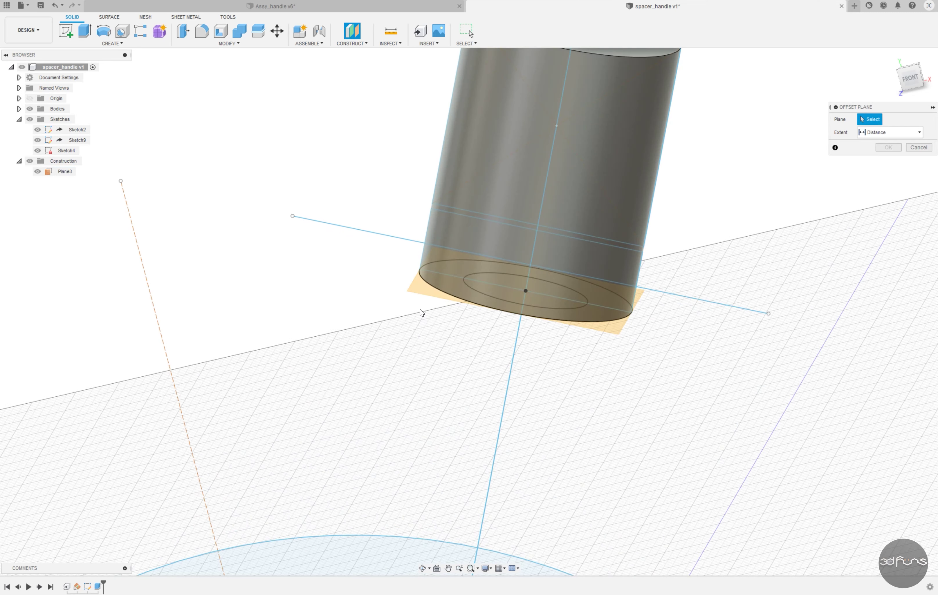
pyautogui.click(416, 270)
pyautogui.press('Return')
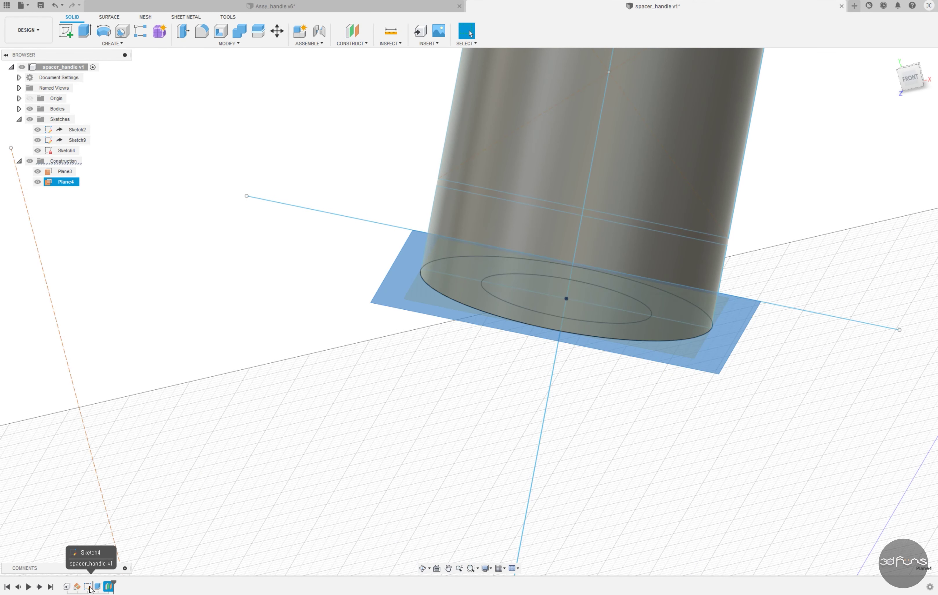
pyautogui.doubleClick(109, 587)
pyautogui.click(891, 135)
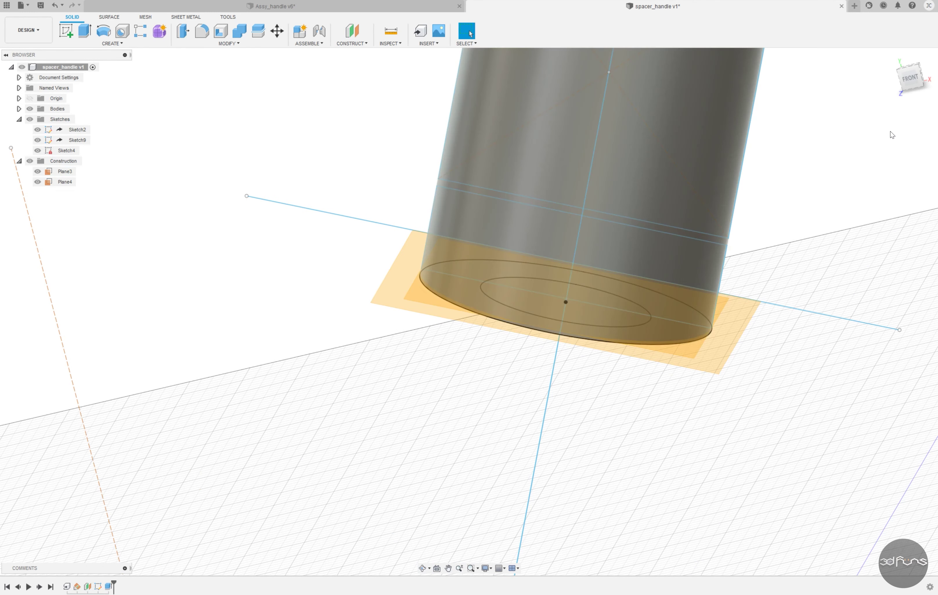
pyautogui.rightClick(98, 586)
pyautogui.click(118, 488)
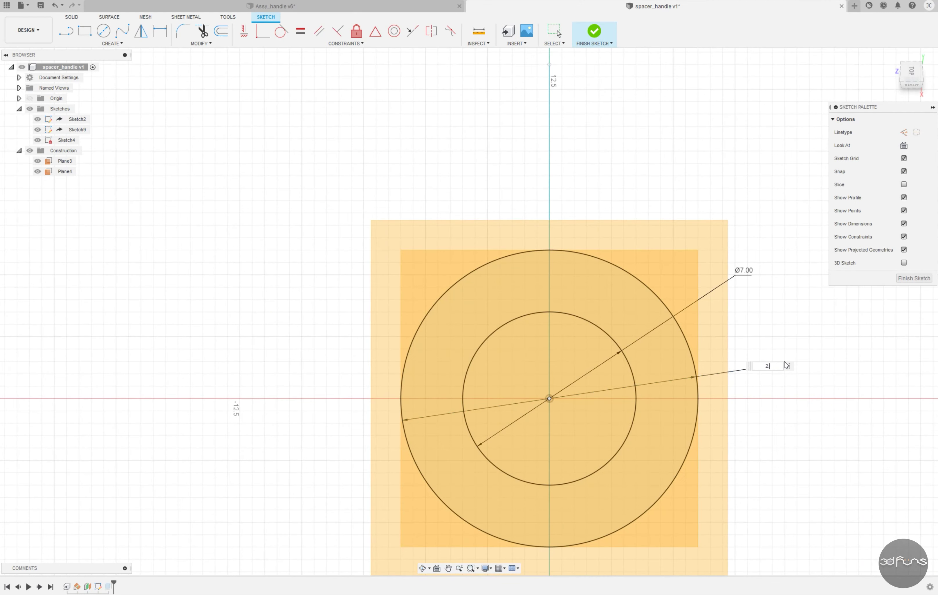
pyautogui.click(593, 31)
# Step: Change the cylinder extrusion to -8.2 mm using the ring profile
pyautogui.doubleClick(98, 587)
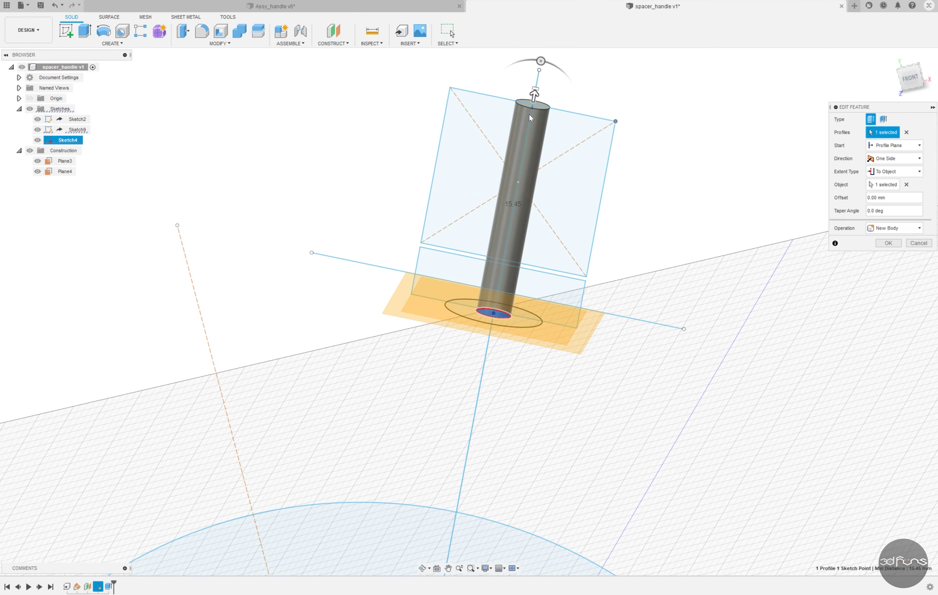
pyautogui.moveTo(503, 355); pyautogui.dragTo(508, 368)
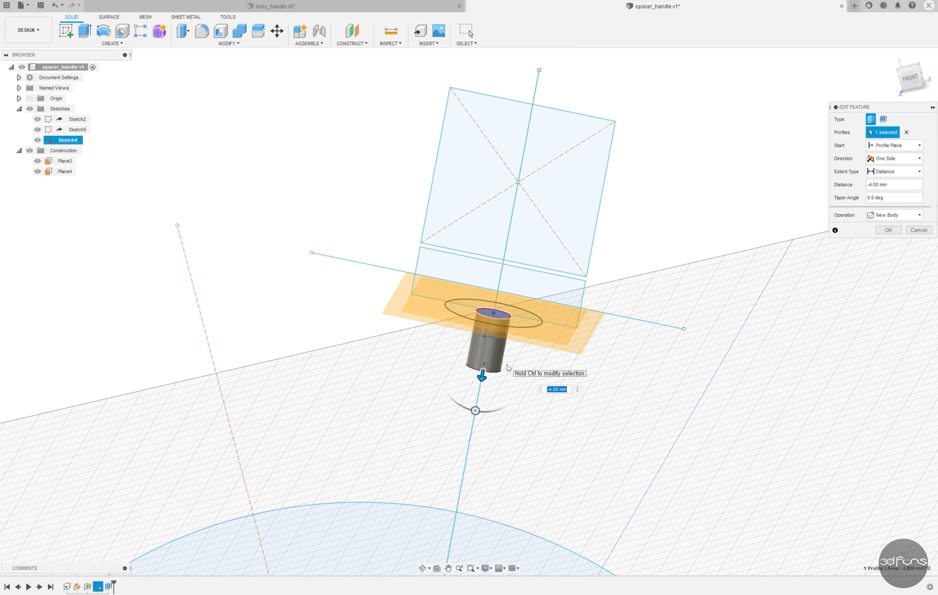
pyautogui.write('8.2')
pyautogui.click(584, 225)
pyautogui.write('-')
pyautogui.keyDown('shift'); pyautogui.moveTo(584, 224); pyautogui.dragTo(554, 297, button='middle'); pyautogui.keyUp('shift')
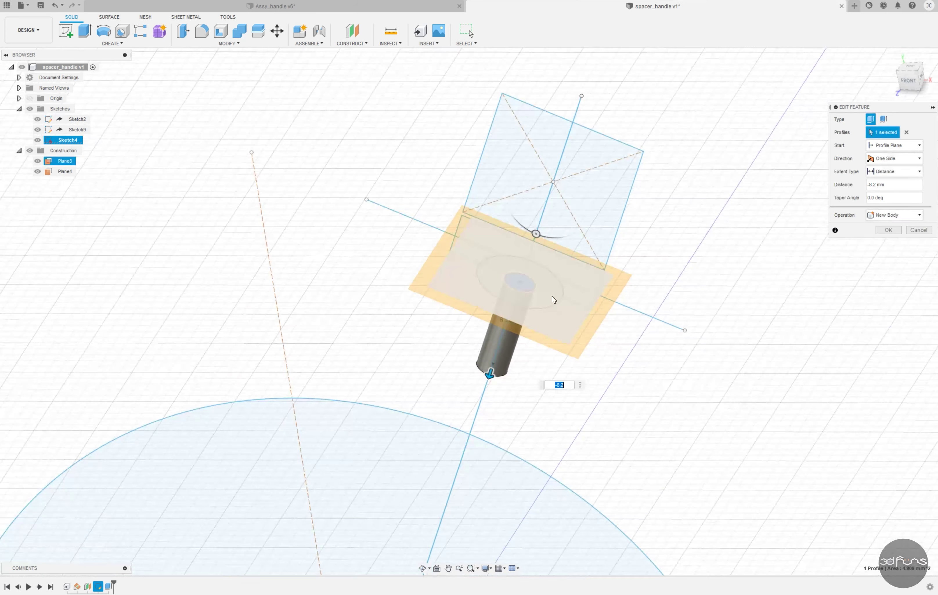
pyautogui.click(555, 298)
pyautogui.click(888, 230)
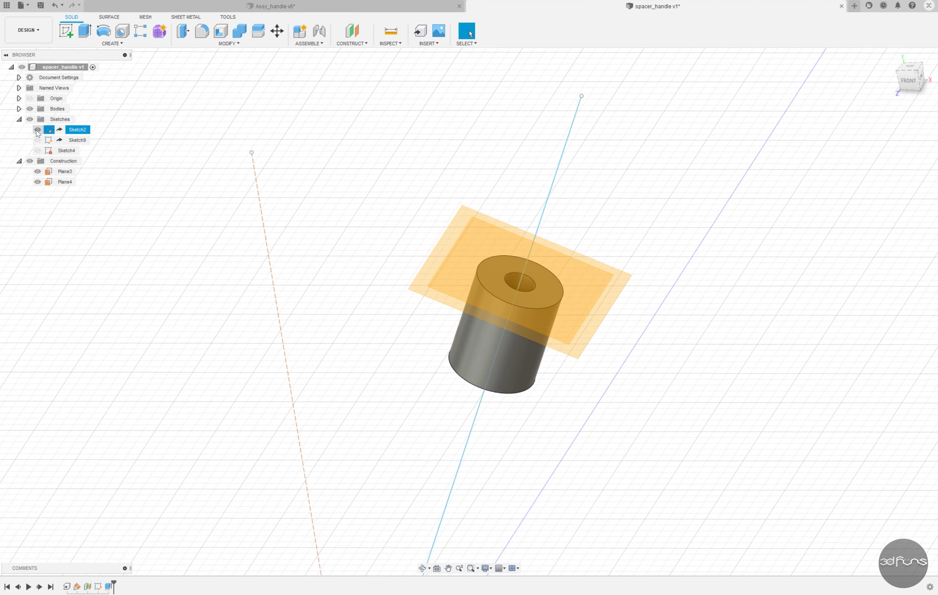
# Step: Zoom out and bring up Autobike_skel's derived-design settings from the timeline
pyautogui.keyDown('shift'); pyautogui.moveTo(512, 276); pyautogui.dragTo(642, 323, button='middle'); pyautogui.keyUp('shift')
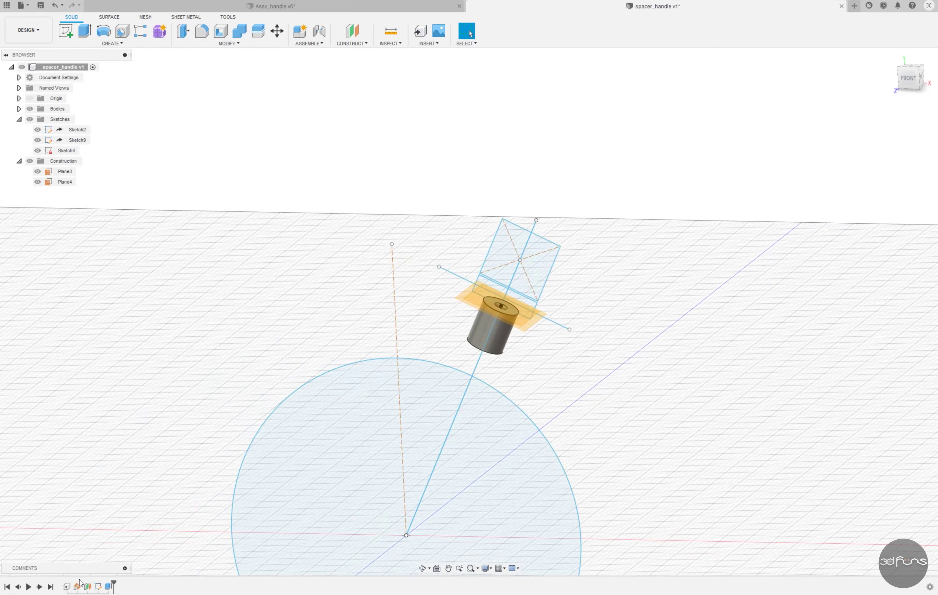
pyautogui.rightClick(67, 586)
pyautogui.press('Escape')
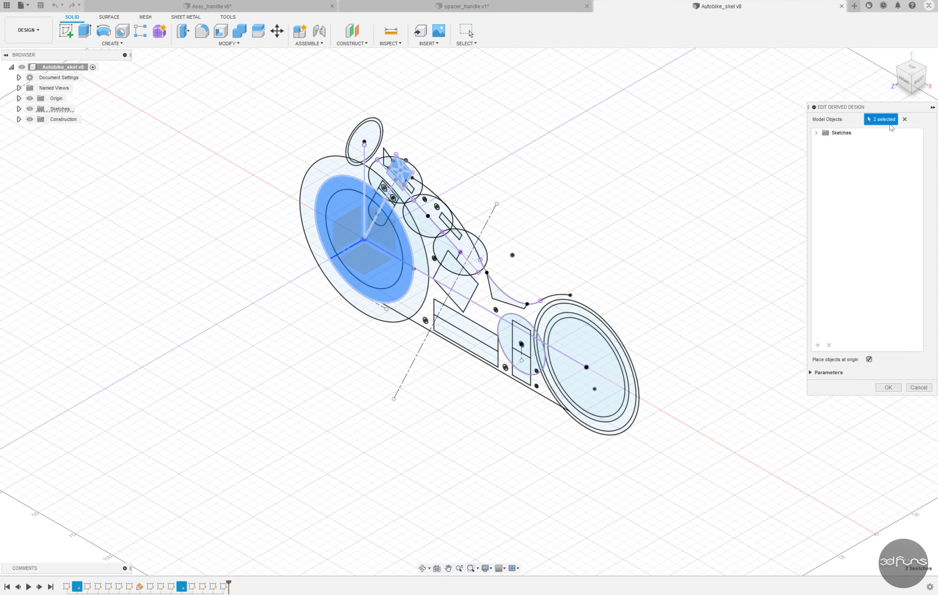
# Step: Remove Sketch2 from the objects derived from the skeleton
pyautogui.click(19, 109)
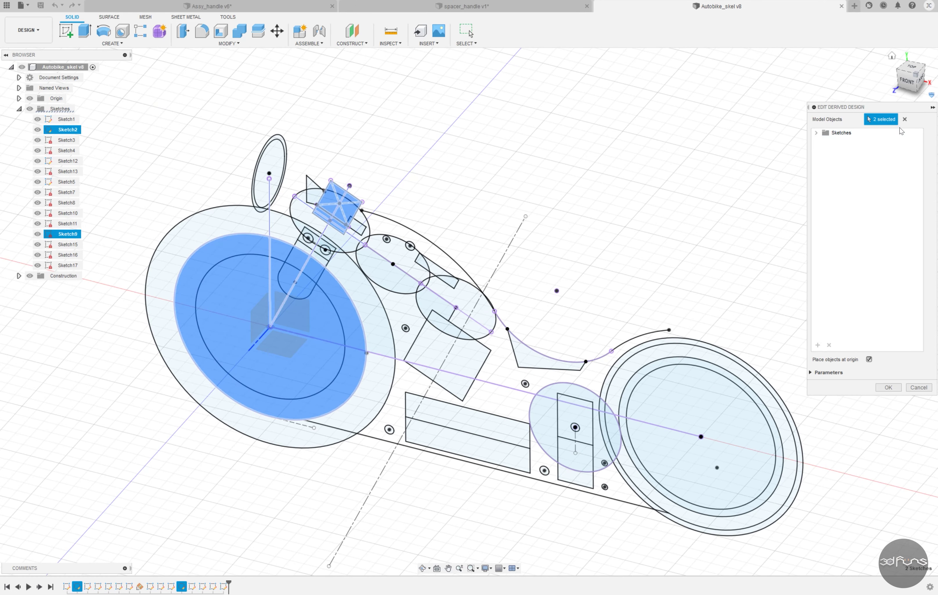
pyautogui.click(905, 119)
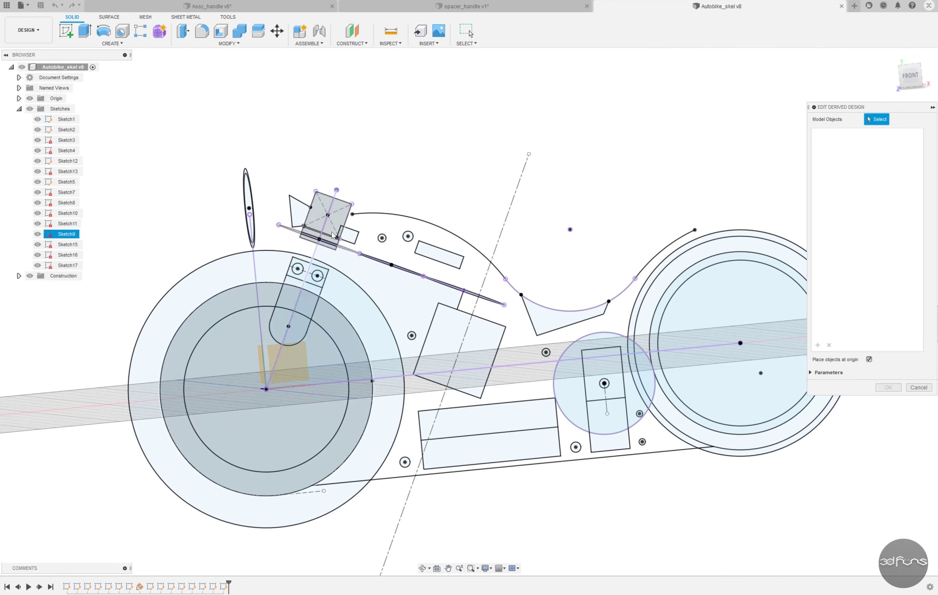
pyautogui.click(888, 387)
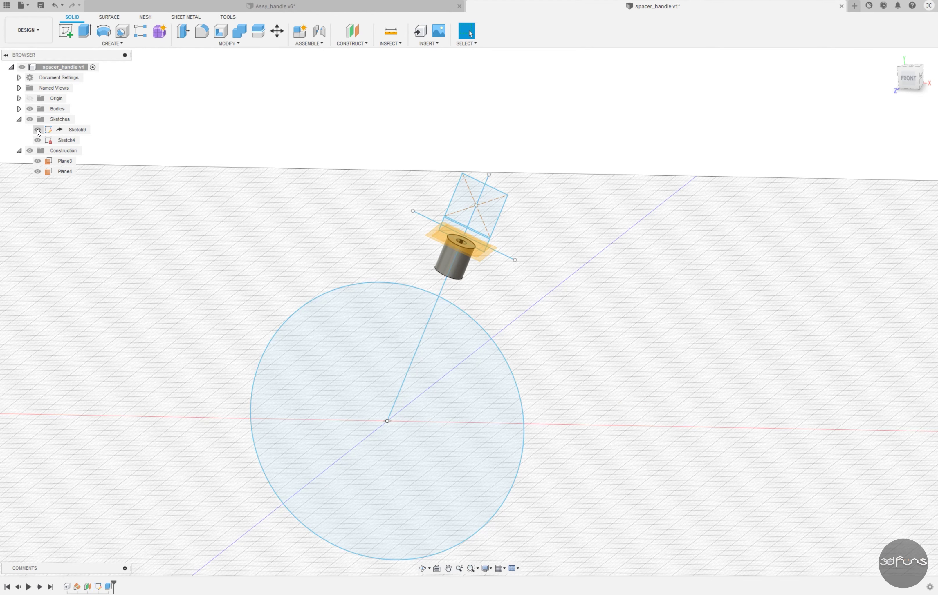
# Step: Hide Sketch9 and the construction planes and return to the home view
pyautogui.click(37, 129)
pyautogui.click(30, 150)
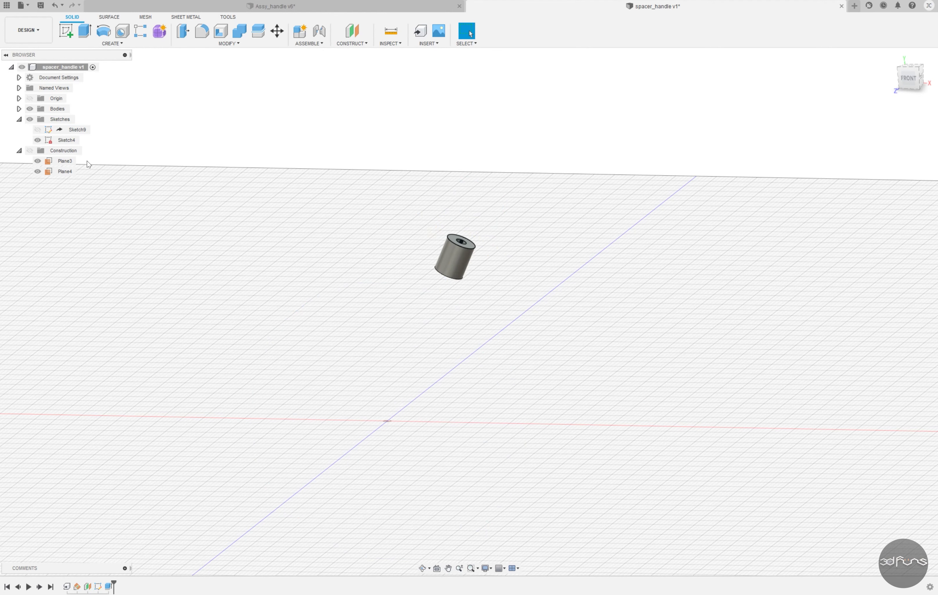
pyautogui.click(892, 57)
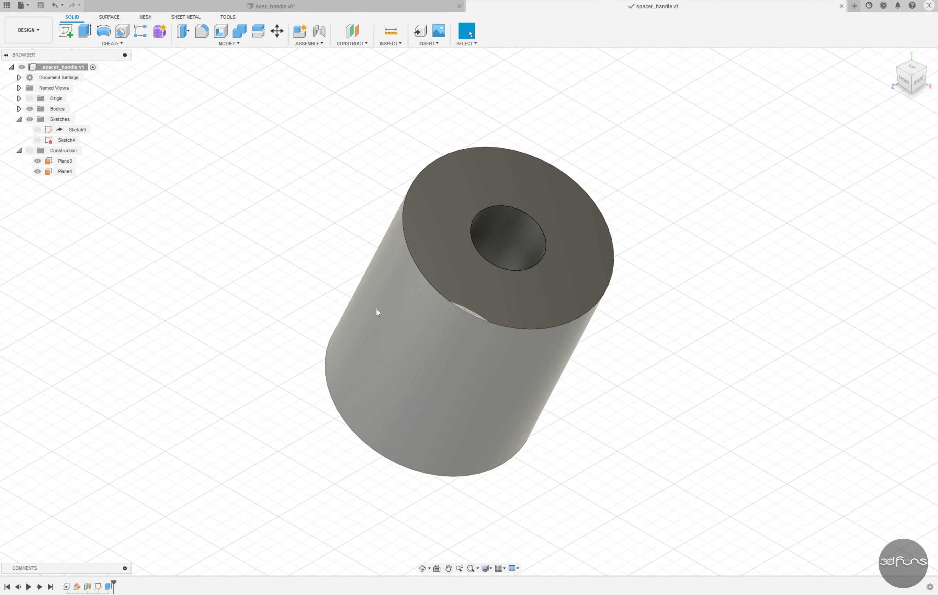
# Step: Insert spacer_handle v2 into Assy_handle, placing it on the frame's top face
pyautogui.click(841, 6)
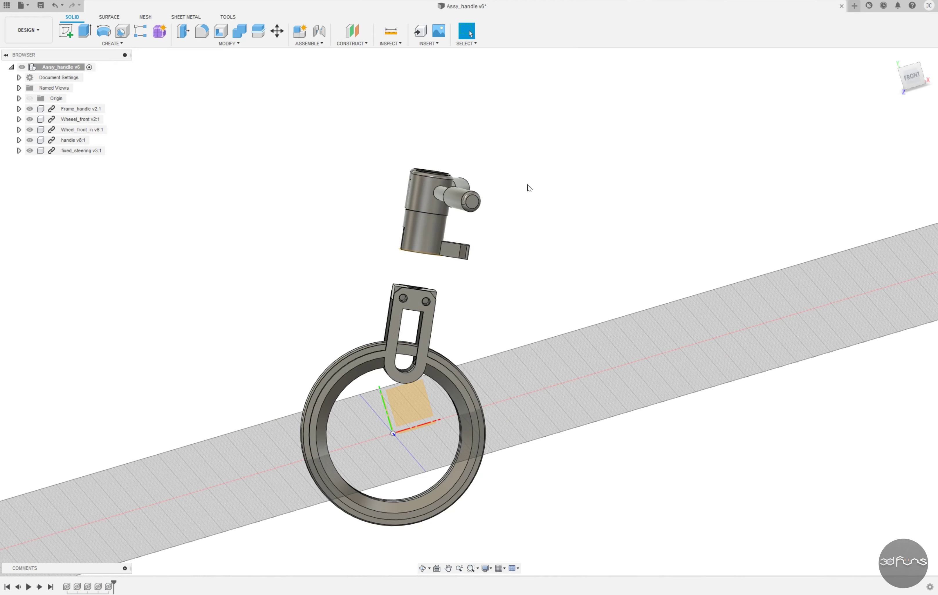
pyautogui.click(886, 265)
pyautogui.keyDown('shift'); pyautogui.moveTo(613, 221); pyautogui.dragTo(511, 236, button='middle'); pyautogui.keyUp('shift')
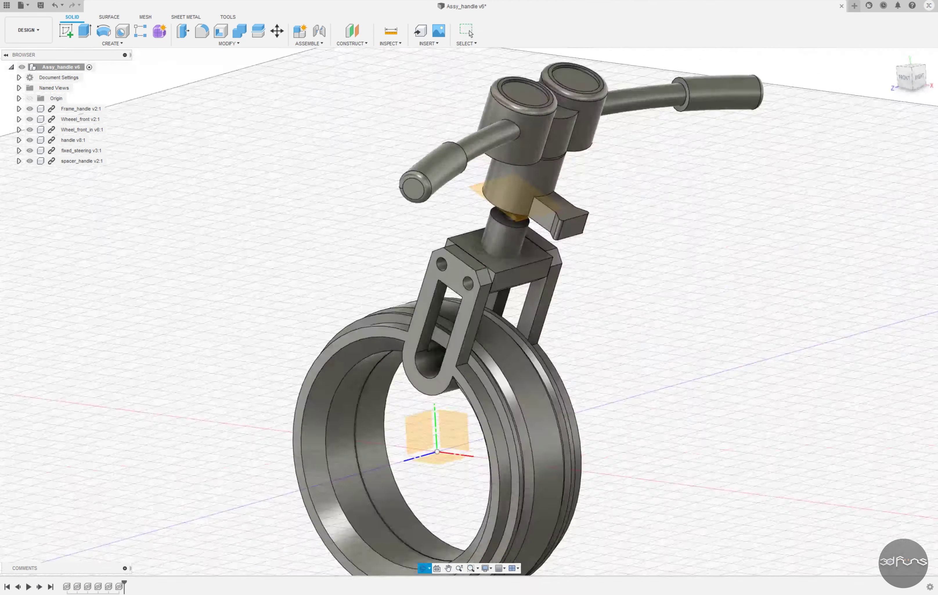
pyautogui.scroll(5, 457, 245)
pyautogui.click(456, 245)
pyautogui.scroll(-5, 456, 247)
pyautogui.scroll(5, 484, 219)
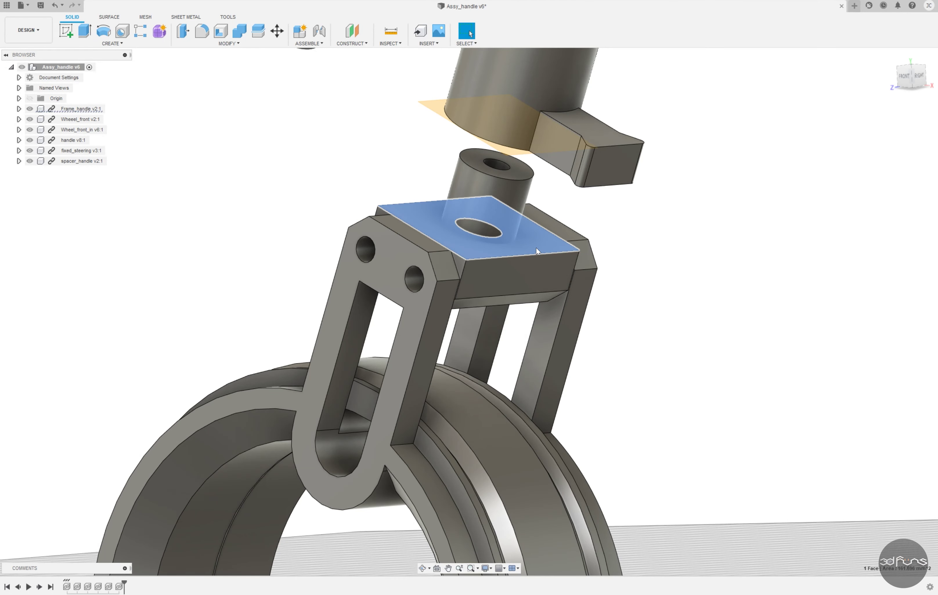
pyautogui.scroll(-5, 535, 247)
pyautogui.moveTo(535, 247)
pyautogui.keyDown('shift'); pyautogui.mouseDown(button='middle')
pyautogui.moveTo(593, 285)
pyautogui.moveTo(574, 287)
pyautogui.mouseUp(button='middle'); pyautogui.keyUp('shift')
# Step: Return to the home view and save the Assy_handle assembly as v7
pyautogui.press('Escape')
pyautogui.click(894, 60)
pyautogui.hotkey('ctrl', 's')
pyautogui.click(374, 307)
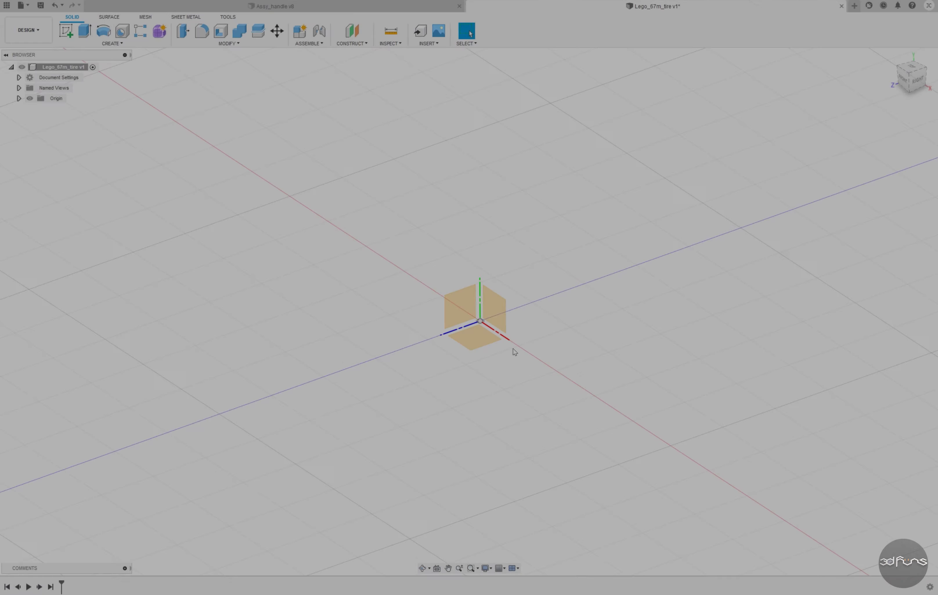
# Step: Start a sketch on a vertical origin plane and draw a vertical centre axis line
pyautogui.keyDown('shift'); pyautogui.moveTo(560, 356); pyautogui.dragTo(624, 355, button='middle'); pyautogui.keyUp('shift')
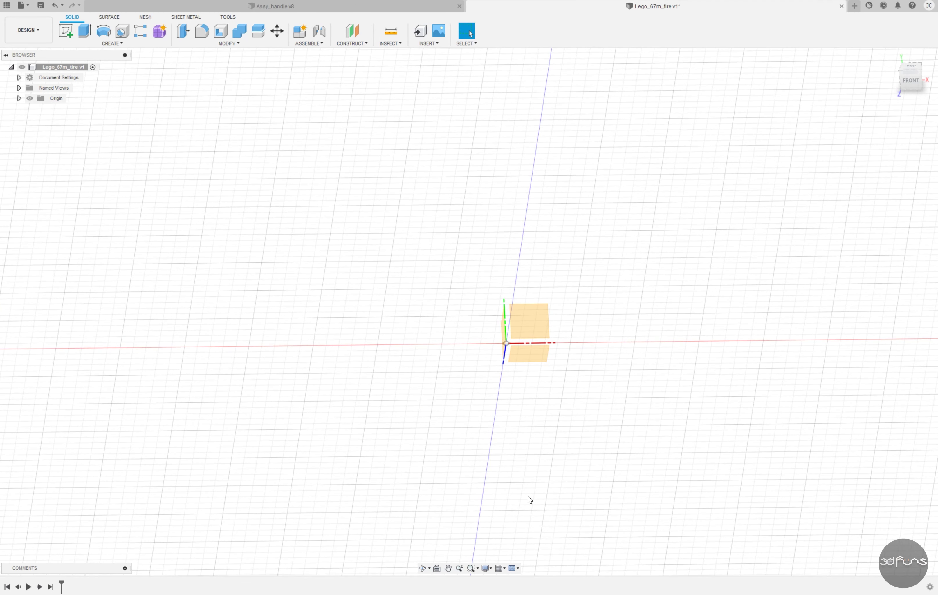
pyautogui.click(66, 30)
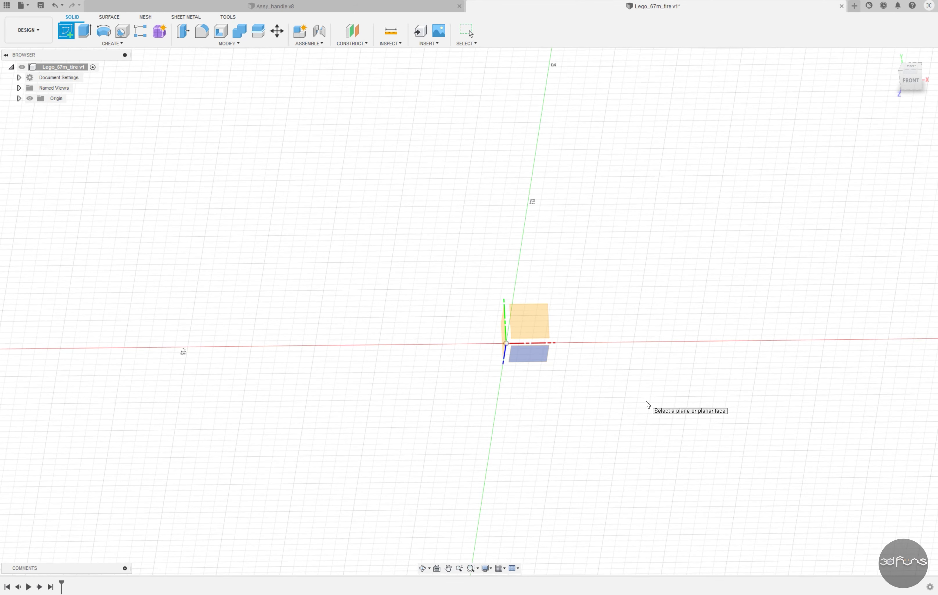
pyautogui.click(504, 321)
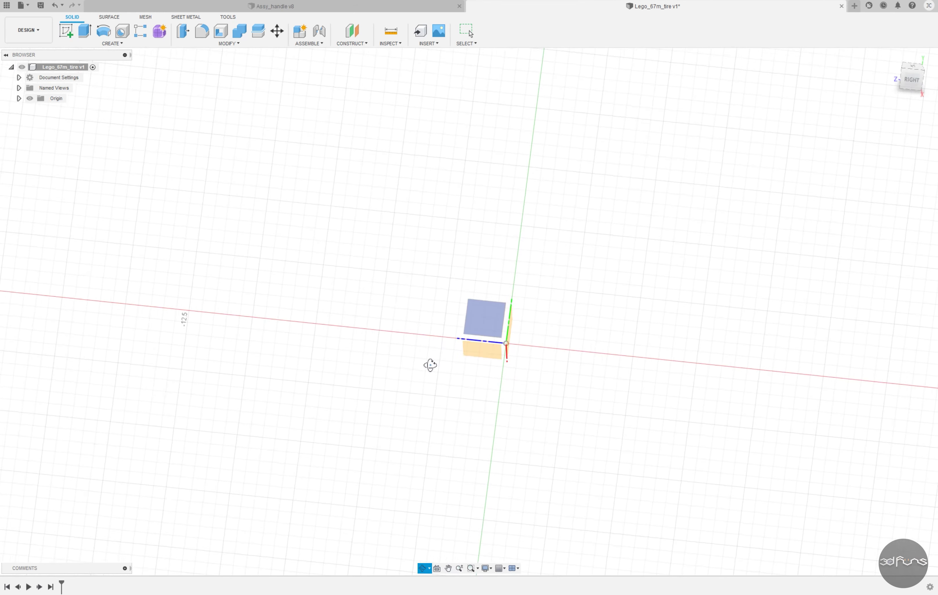
pyautogui.press('l')
pyautogui.click(482, 339)
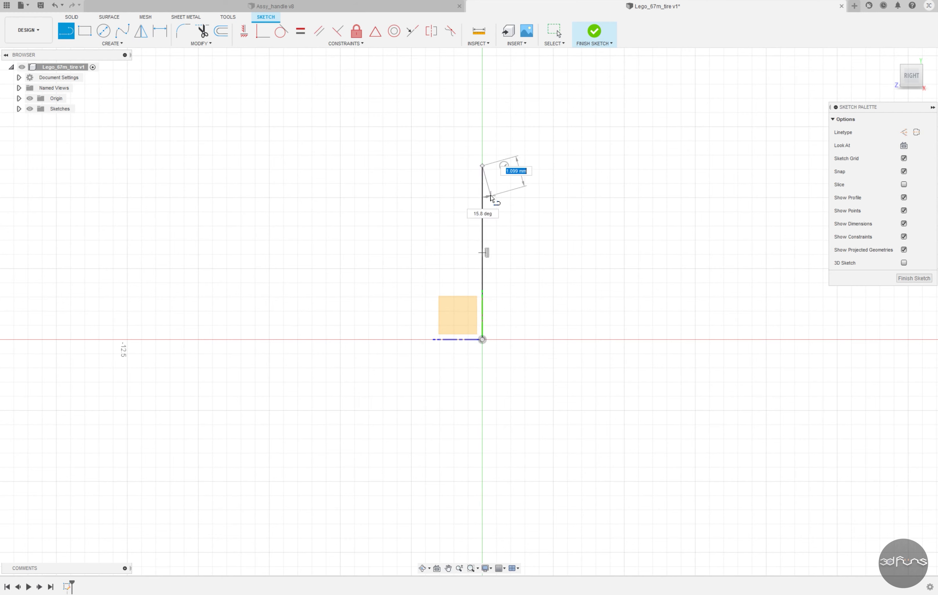
pyautogui.click(482, 165)
# Step: Draw the lower stepped part of the tire profile outline with lines
pyautogui.scroll(3, 658, 369)
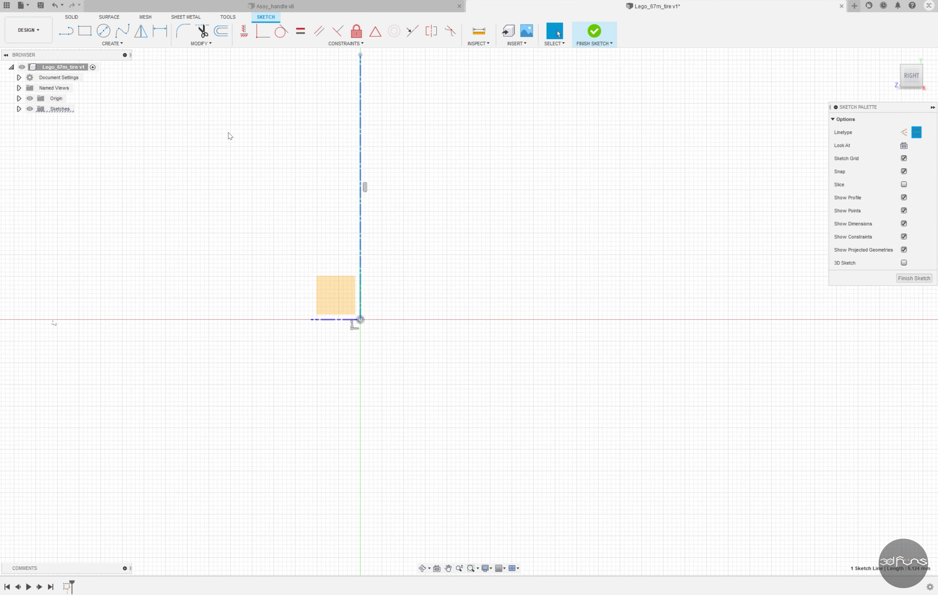
pyautogui.click(68, 32)
pyautogui.click(516, 290)
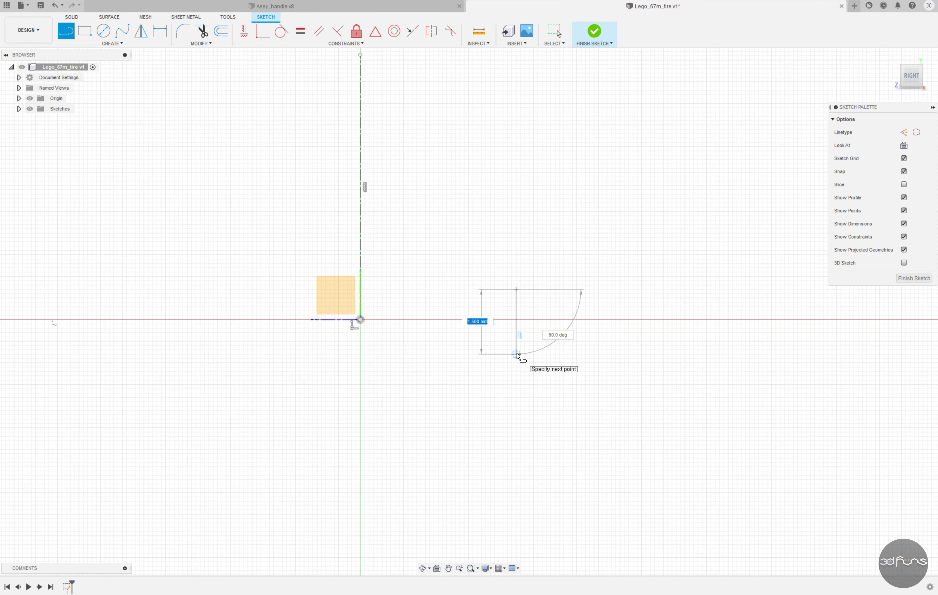
pyautogui.click(516, 353)
pyautogui.click(529, 353)
pyautogui.scroll(3, 532, 372)
pyautogui.click(525, 381)
pyautogui.doubleClick(584, 381)
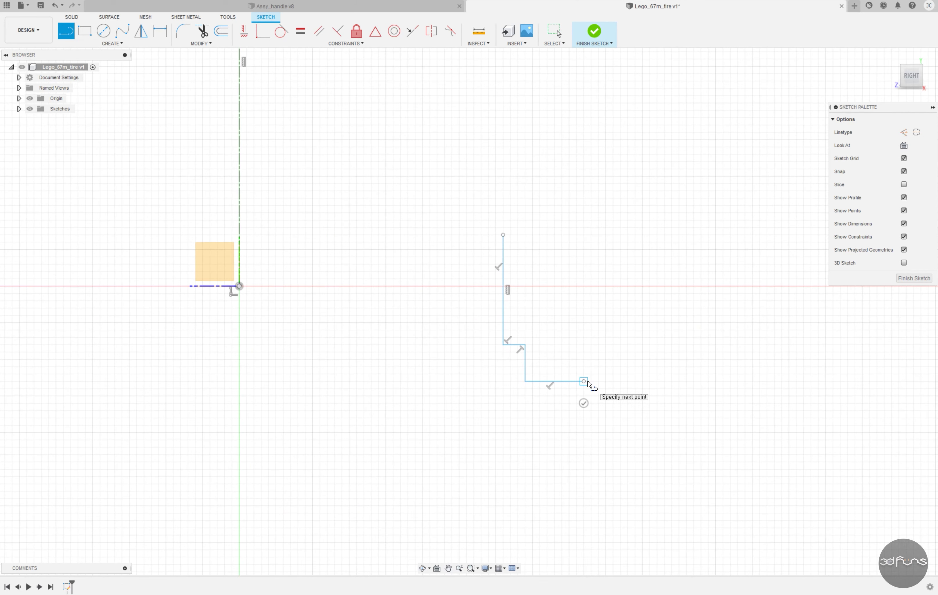
# Step: Draw the upper stepped part of the profile outline with a short step jog
pyautogui.click(503, 235)
pyautogui.click(532, 235)
pyautogui.click(532, 194)
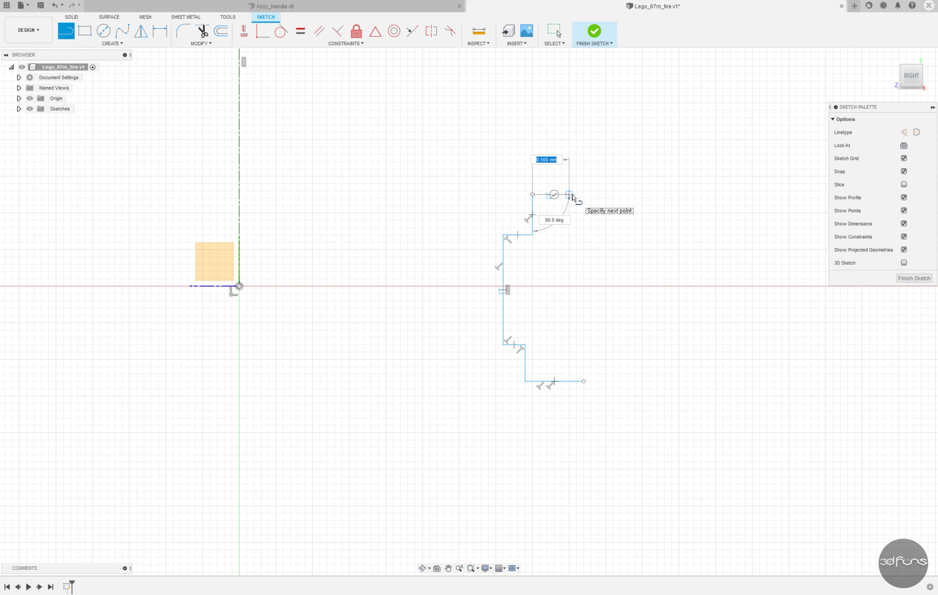
pyautogui.doubleClick(569, 194)
pyautogui.press('Escape')
# Step: Close the profile with an outer 3-point arc and snap its left point onto the axis
pyautogui.click(112, 44)
pyautogui.click(169, 82)
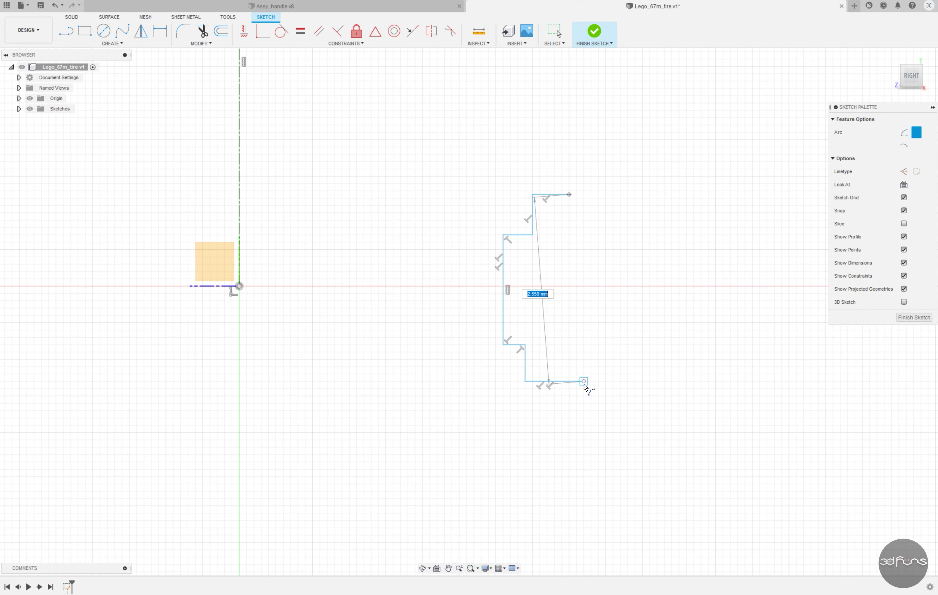
pyautogui.click(620, 293)
pyautogui.press('Escape')
pyautogui.moveTo(500, 294); pyautogui.dragTo(499, 286)
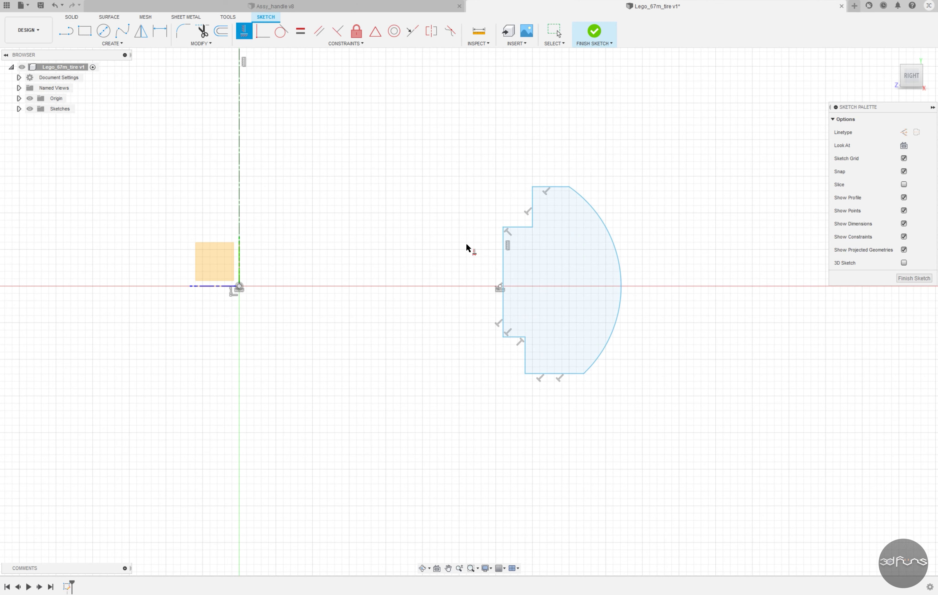
# Step: Make the step corners and arc endpoints symmetric about the horizontal axis
pyautogui.click(503, 337)
pyautogui.click(228, 287)
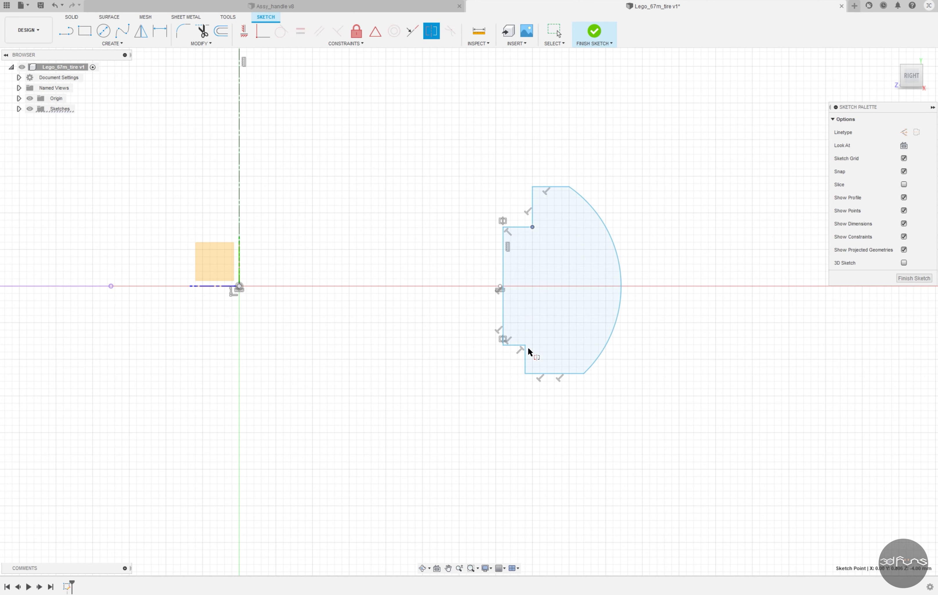
pyautogui.click(526, 346)
pyautogui.click(216, 287)
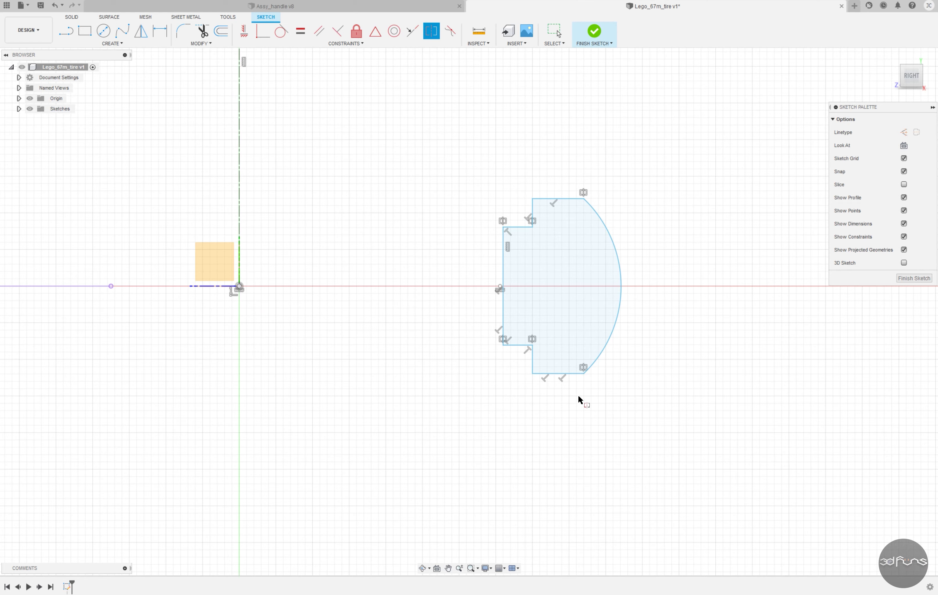
# Step: Add a height dimension across the profile, then undo it
pyautogui.click(160, 35)
pyautogui.click(548, 203)
pyautogui.click(715, 310)
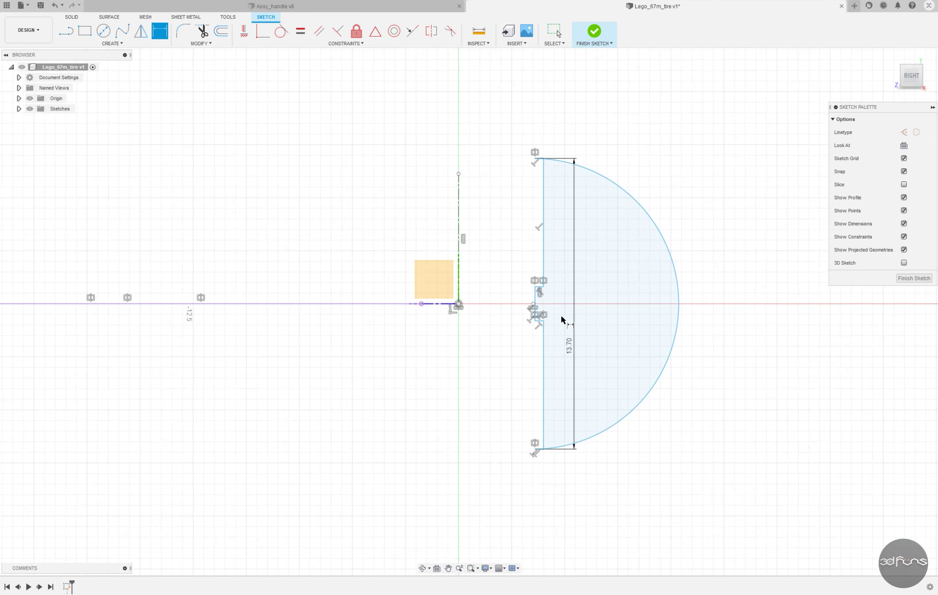
pyautogui.click(55, 5)
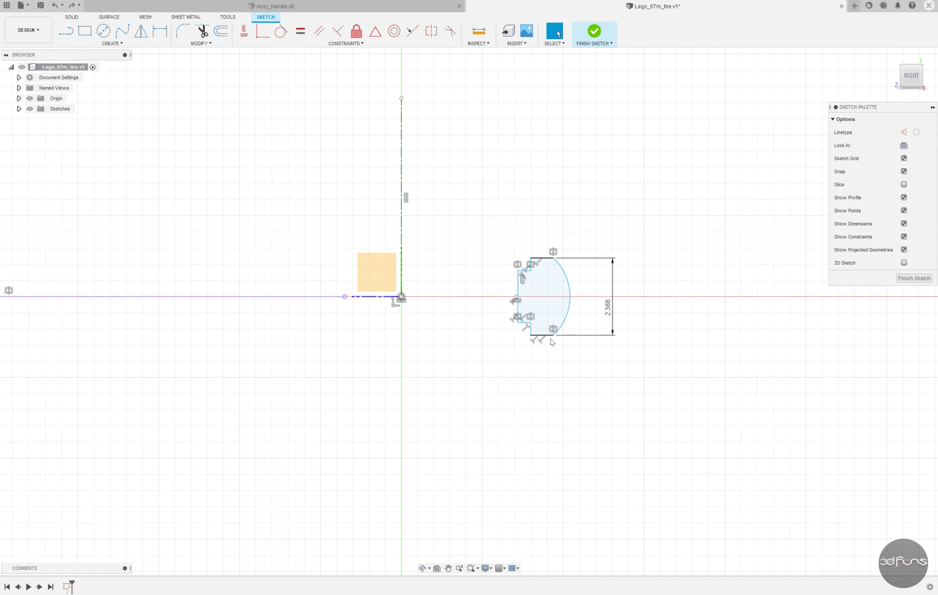
pyautogui.scroll(3, 547, 305)
pyautogui.scroll(3, 505, 213)
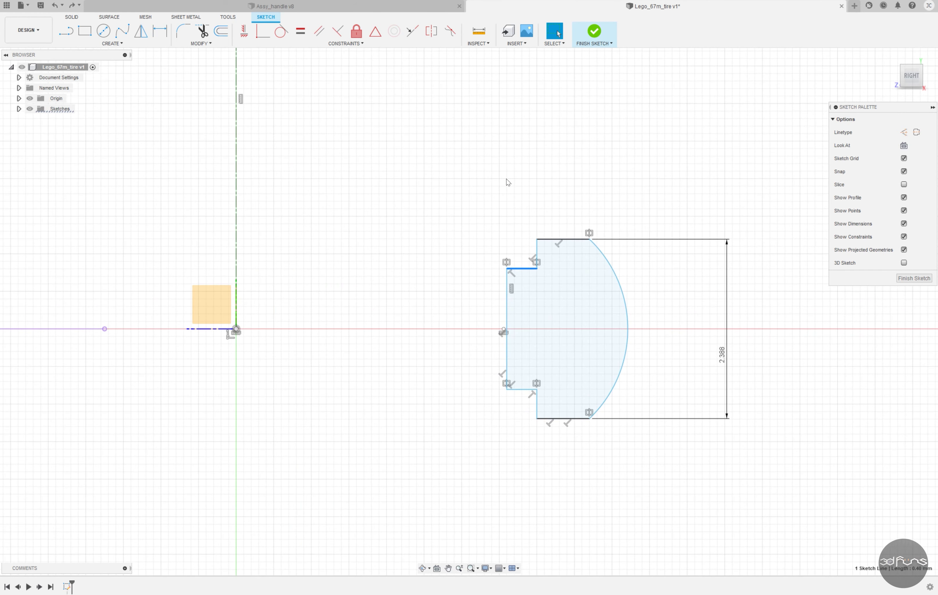
# Step: Try an Equal constraint between two step lines, then cancel it
pyautogui.click(300, 32)
pyautogui.click(537, 258)
pyautogui.click(596, 246)
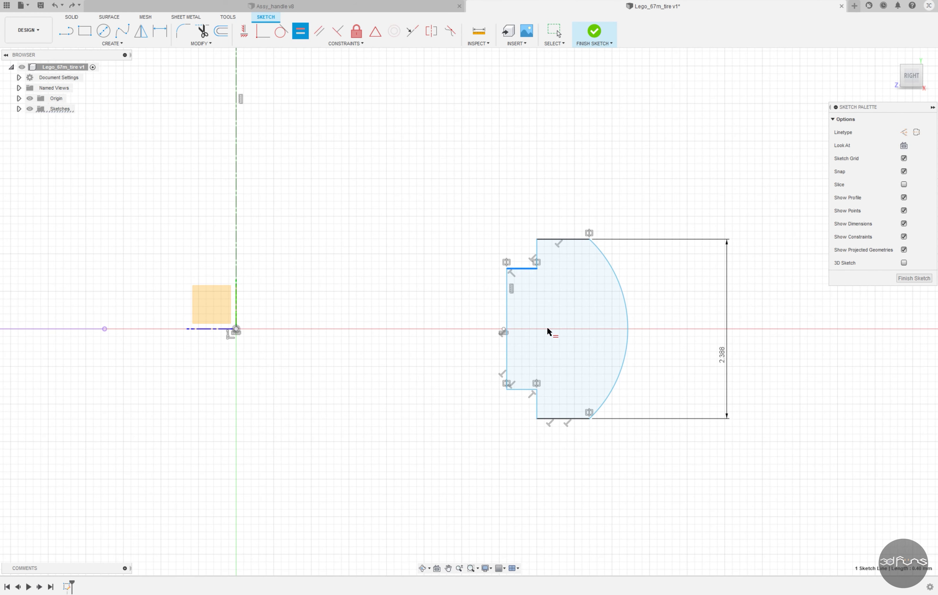
pyautogui.scroll(1, 547, 299)
pyautogui.press('Escape')
# Step: Dimension the top step height and set the overall height to 14
pyautogui.press('d')
pyautogui.click(561, 233)
pyautogui.click(527, 264)
pyautogui.click(563, 253)
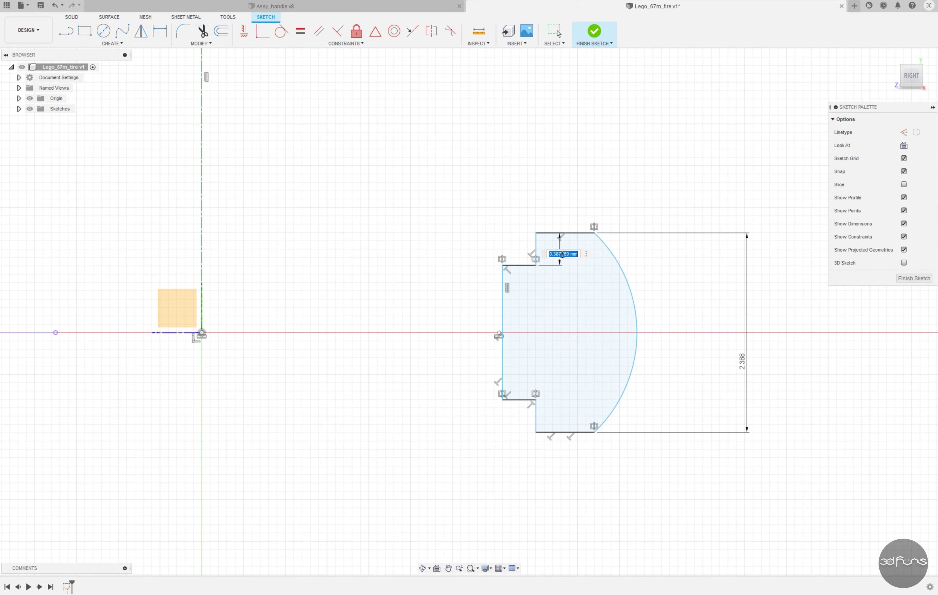
pyautogui.press('Return')
pyautogui.doubleClick(742, 362)
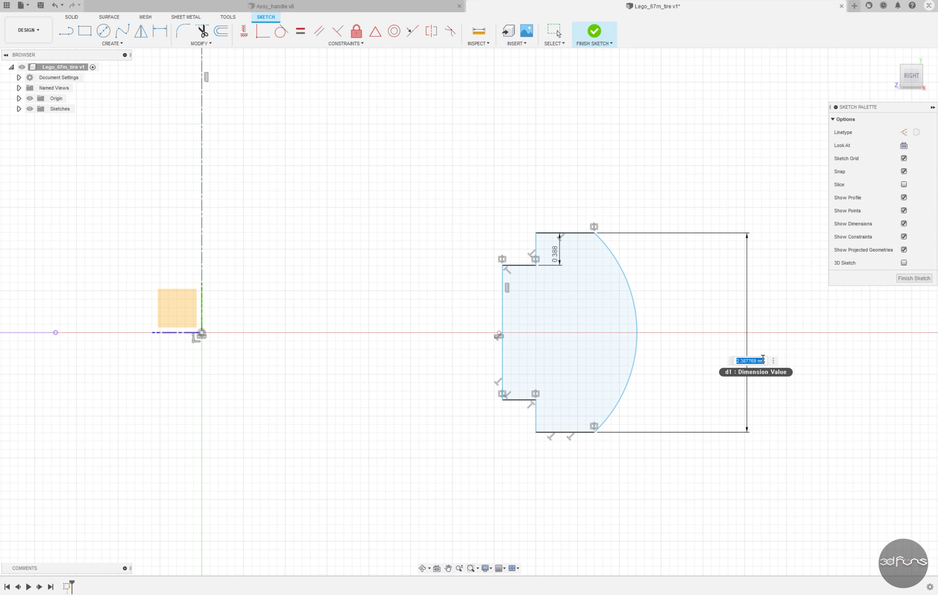
pyautogui.write('14')
pyautogui.press('Return')
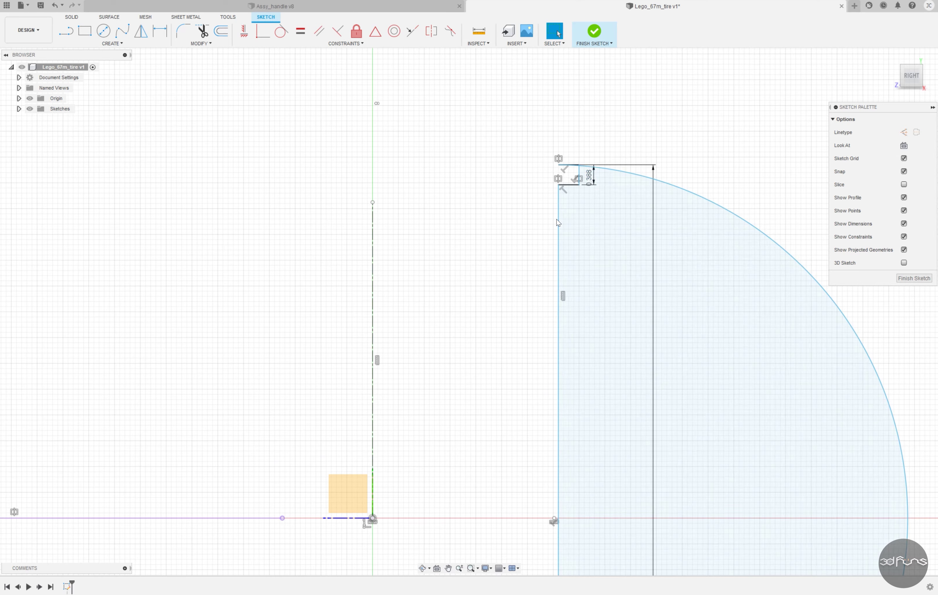
# Step: Set the top step height to 1.40 and add a diameter dimension above the profile
pyautogui.scroll(-3, 572, 341)
pyautogui.doubleClick(522, 114)
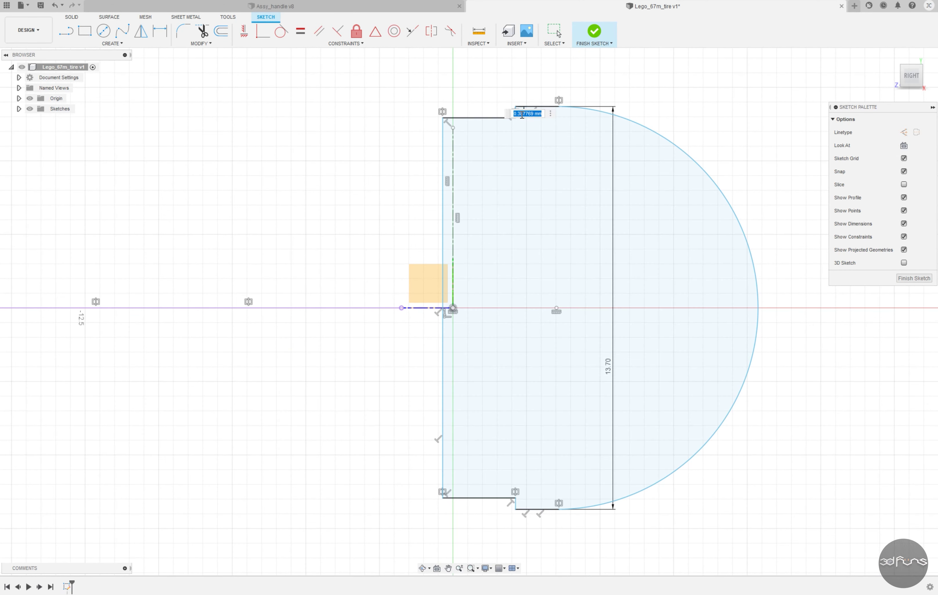
pyautogui.write('1.4')
pyautogui.press('Return')
pyautogui.moveTo(443, 374); pyautogui.dragTo(496, 374)
pyautogui.click(160, 30)
pyautogui.click(452, 197)
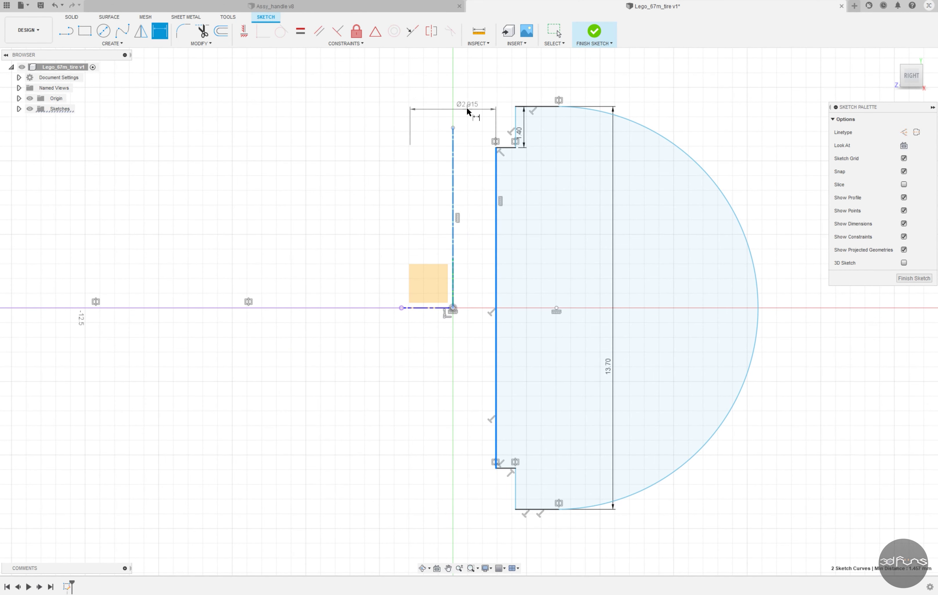
pyautogui.click(467, 111)
pyautogui.press('Escape')
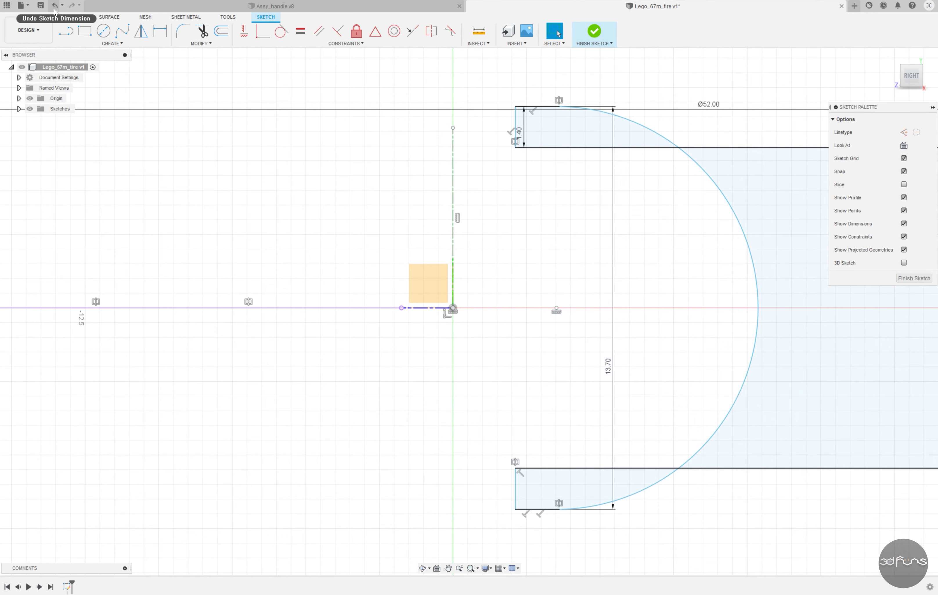
# Step: Set the top step width to 0.70; discard an unwanted step-edge diameter dimension
pyautogui.scroll(2, 496, 146)
pyautogui.click(499, 169)
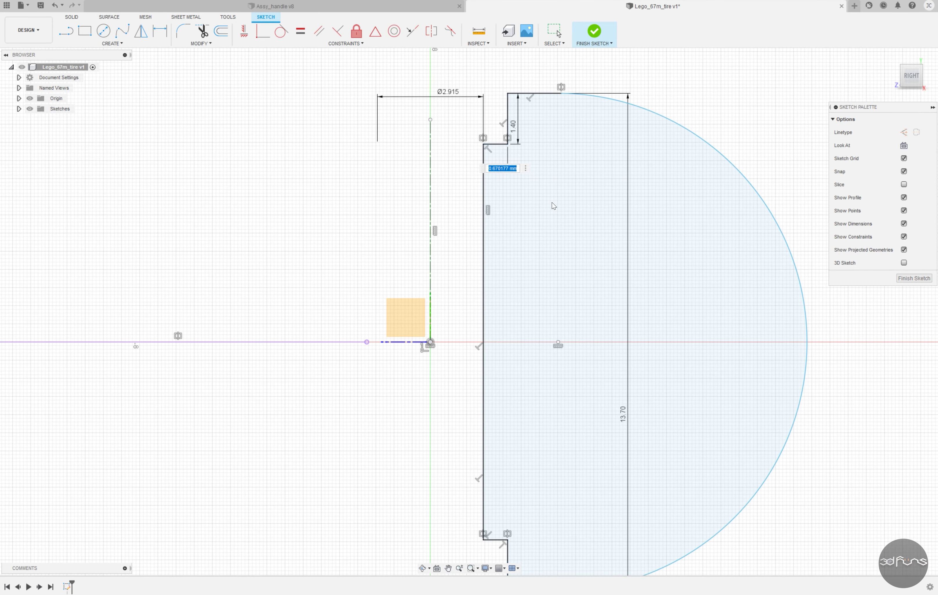
pyautogui.write('0.7')
pyautogui.press('Return')
pyautogui.press('d')
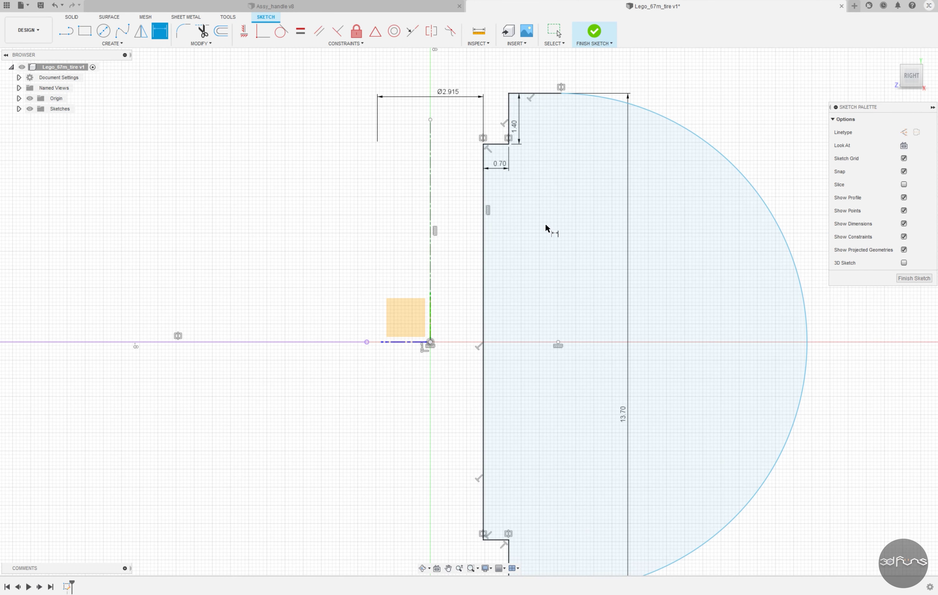
pyautogui.scroll(-2, 559, 244)
pyautogui.click(524, 157)
pyautogui.click(465, 220)
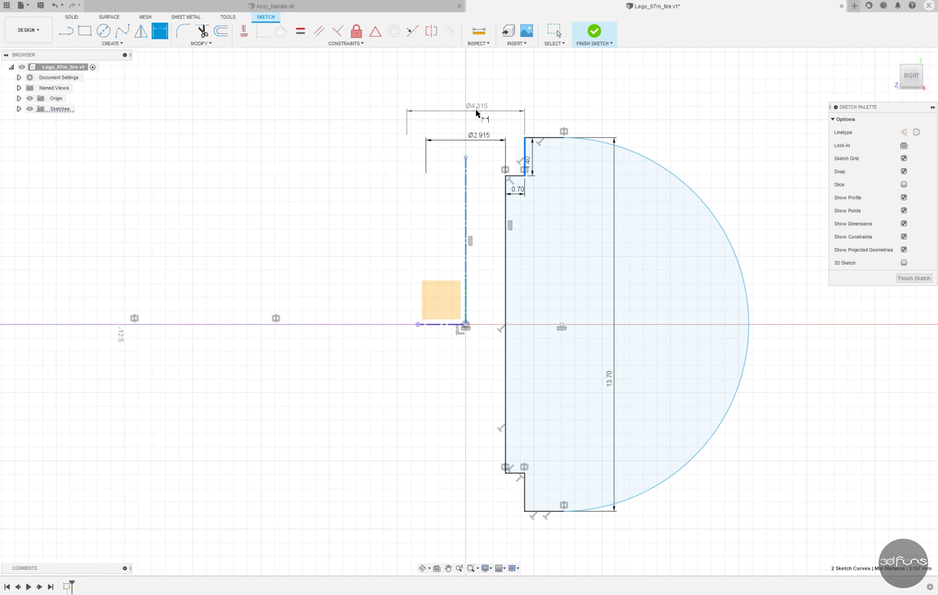
pyautogui.press('Escape')
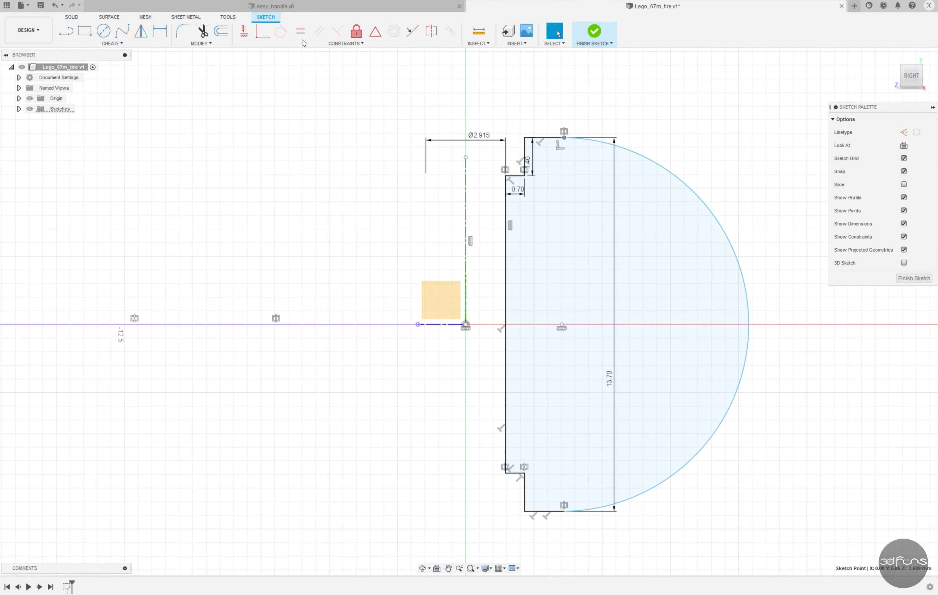
# Step: Dimension the arc's top end to an outer diameter of Ø66.70
pyautogui.press('d')
pyautogui.click(466, 168)
pyautogui.click(563, 137)
pyautogui.click(494, 93)
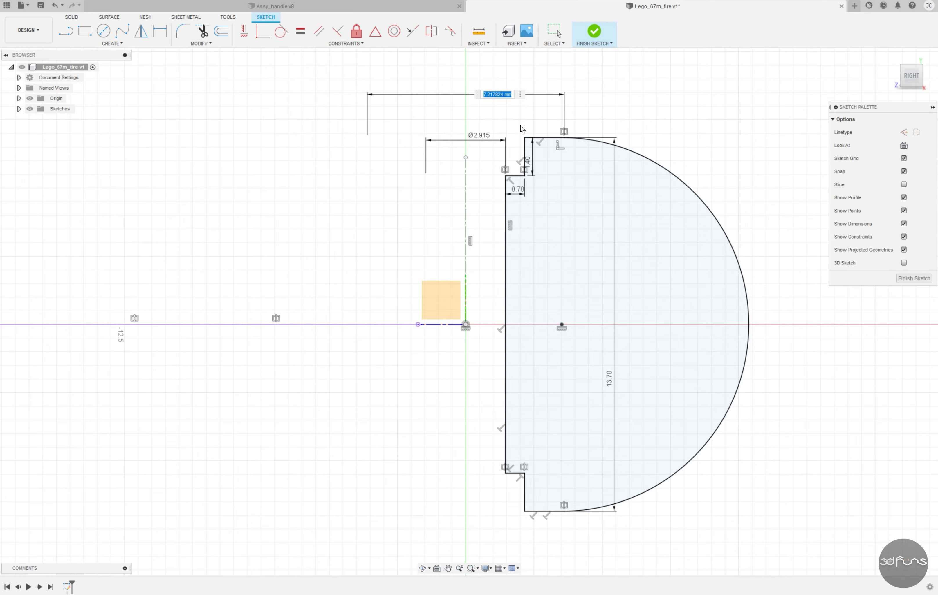
pyautogui.write('66.7')
pyautogui.press('Return')
pyautogui.scroll(-3, 722, 268)
pyautogui.click(701, 268)
pyautogui.click(239, 213)
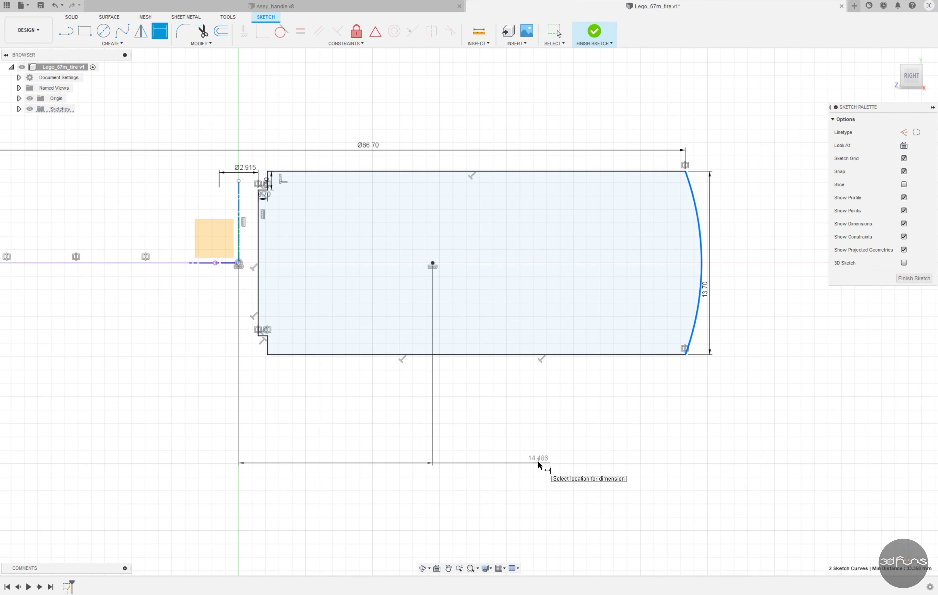
pyautogui.press('Escape')
# Step: Draw a vertical construction line from the arc midpoint and dimension it as Ø69.11
pyautogui.press('l')
pyautogui.click(701, 263)
pyautogui.click(700, 424)
pyautogui.press('Escape')
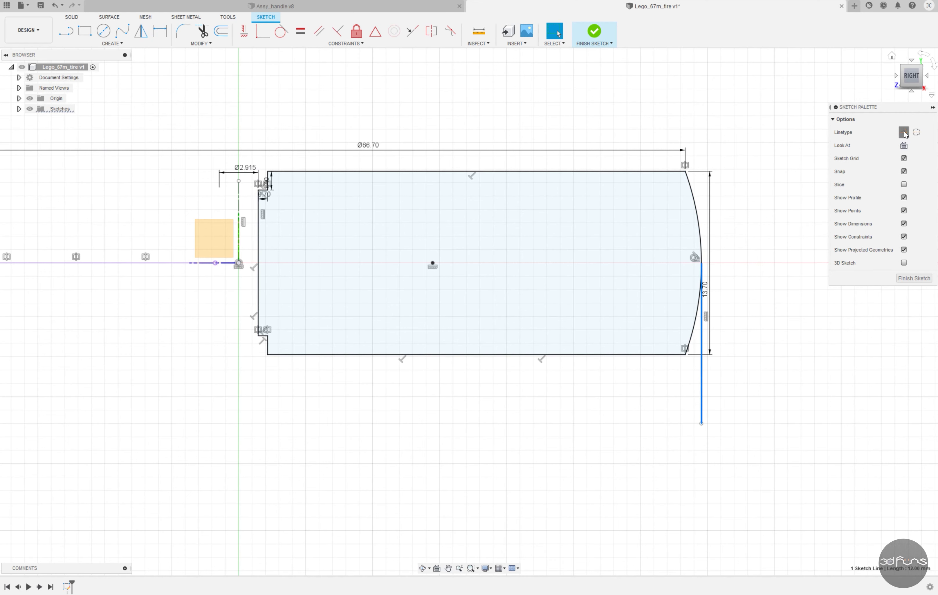
pyautogui.click(905, 132)
pyautogui.click(160, 31)
pyautogui.click(239, 248)
pyautogui.click(474, 440)
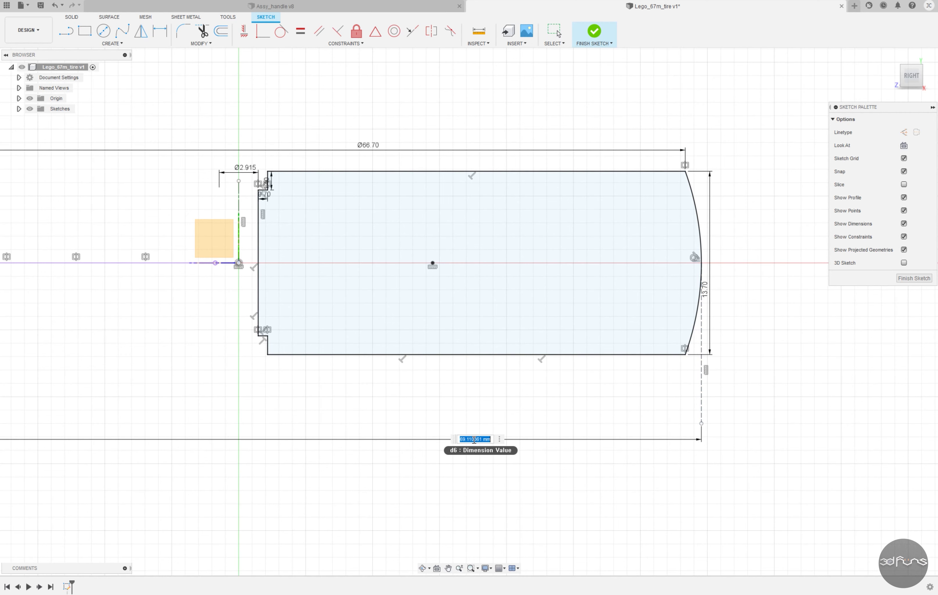
pyautogui.press('Escape')
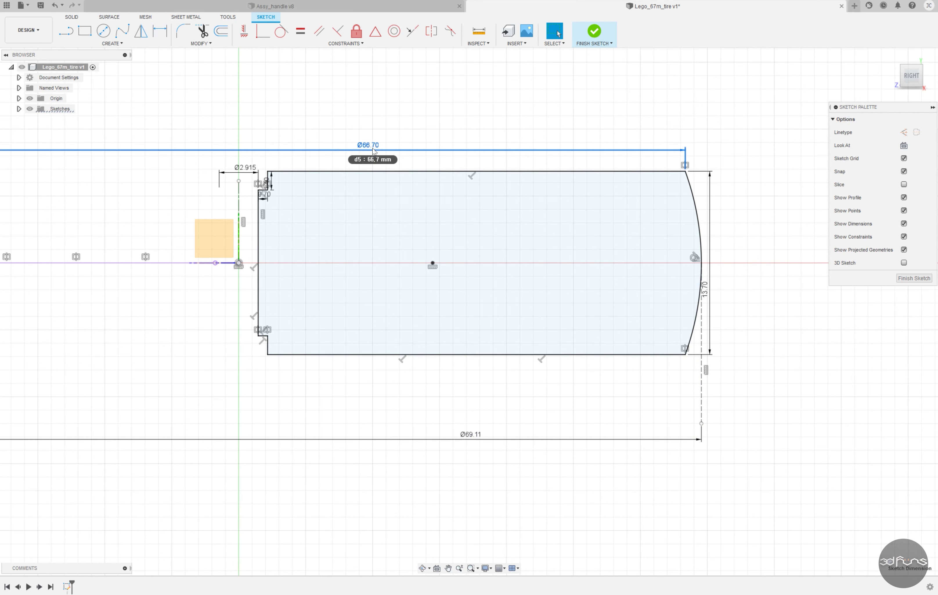
# Step: Change the arc-end diameter to Ø62.40 and the inner diameter to Ø52.00
pyautogui.doubleClick(373, 148)
pyautogui.write('4')
pyautogui.press('Return')
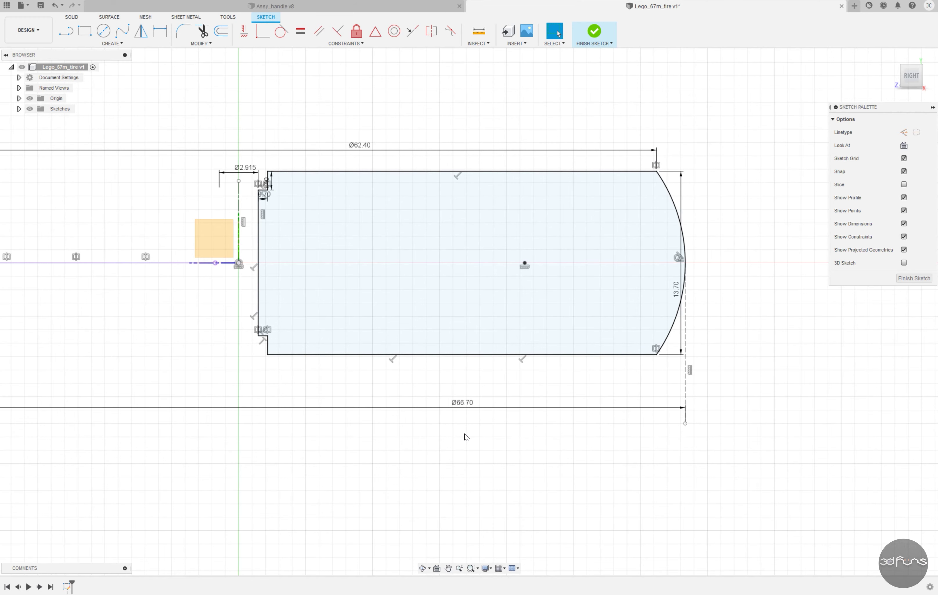
pyautogui.scroll(2, 252, 174)
pyautogui.doubleClick(243, 172)
pyautogui.write('52')
pyautogui.press('Return')
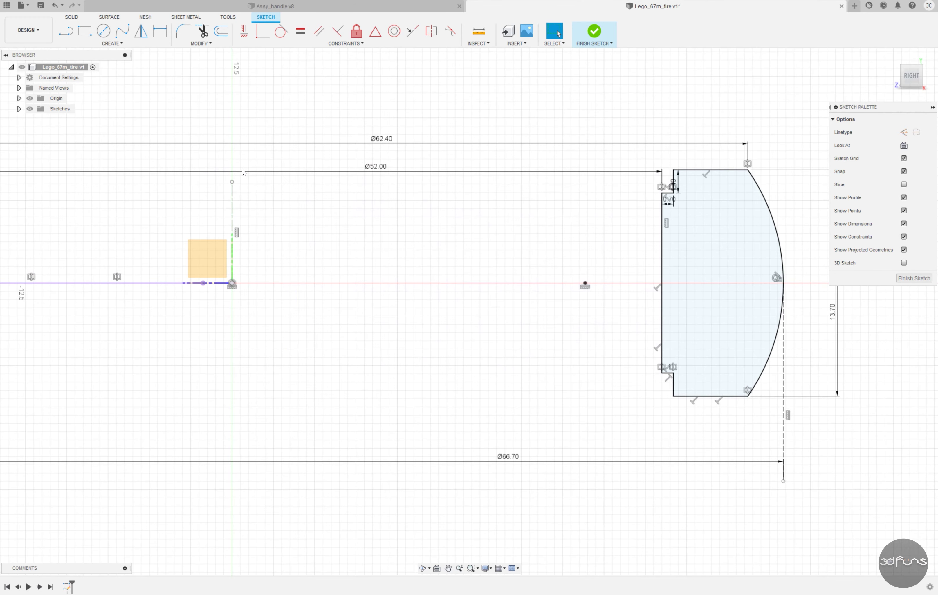
pyautogui.scroll(2, 677, 188)
pyautogui.scroll(-5, 538, 287)
# Step: Finish the sketch and revolve the profile around the centre axis into a solid tire
pyautogui.click(593, 32)
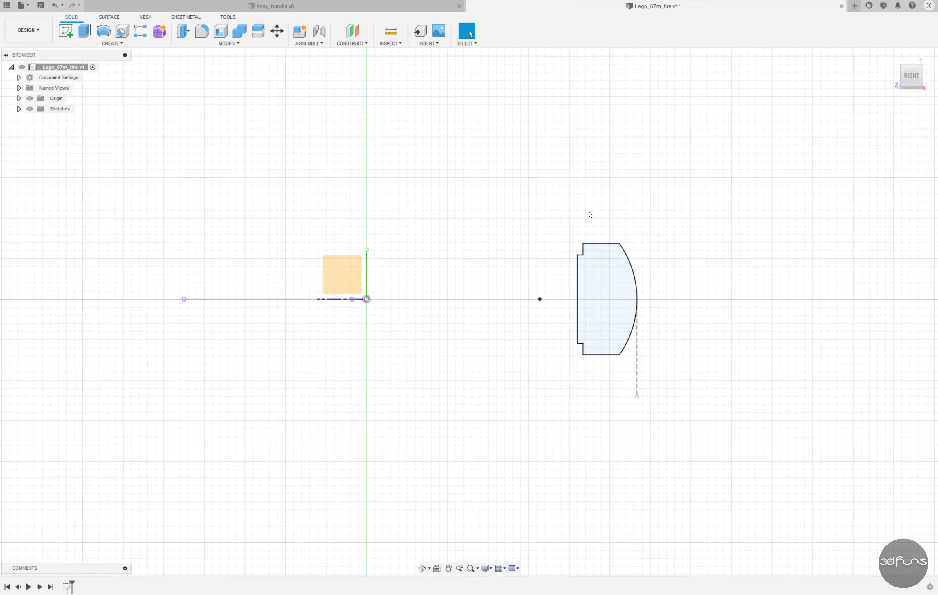
pyautogui.click(892, 56)
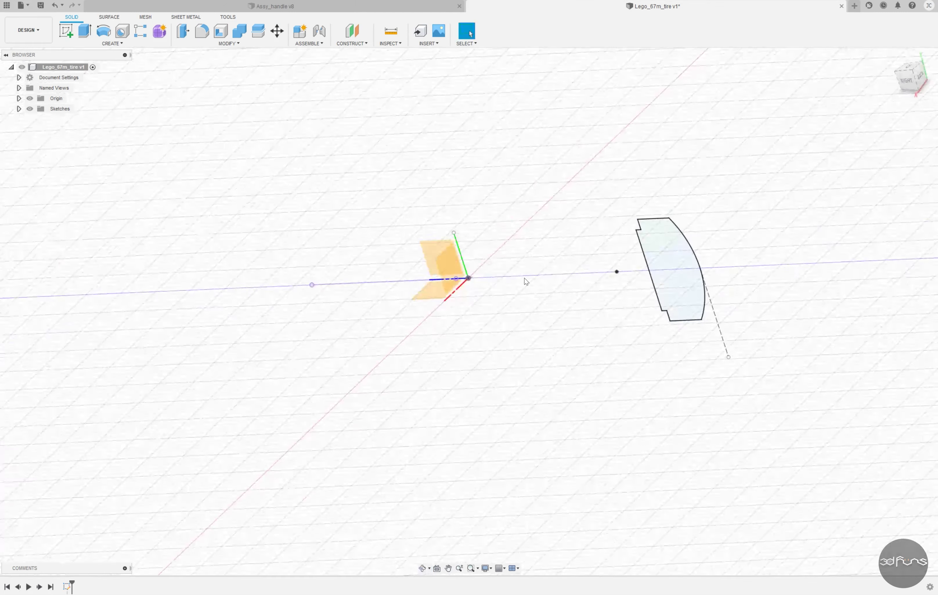
pyautogui.click(104, 31)
pyautogui.click(422, 295)
pyautogui.press('Return')
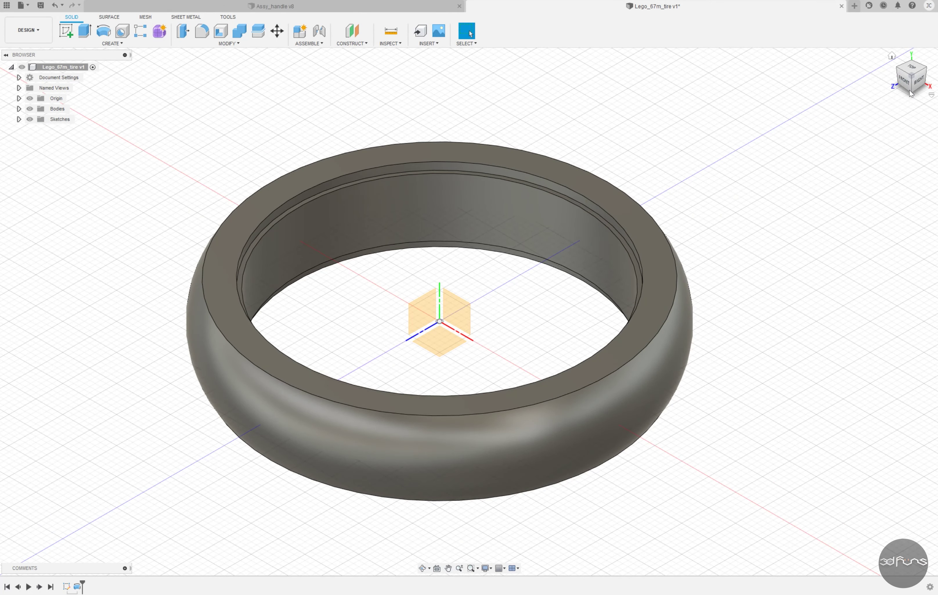
# Step: Inspect the revolved tire from the front and home views
pyautogui.click(902, 77)
pyautogui.click(891, 56)
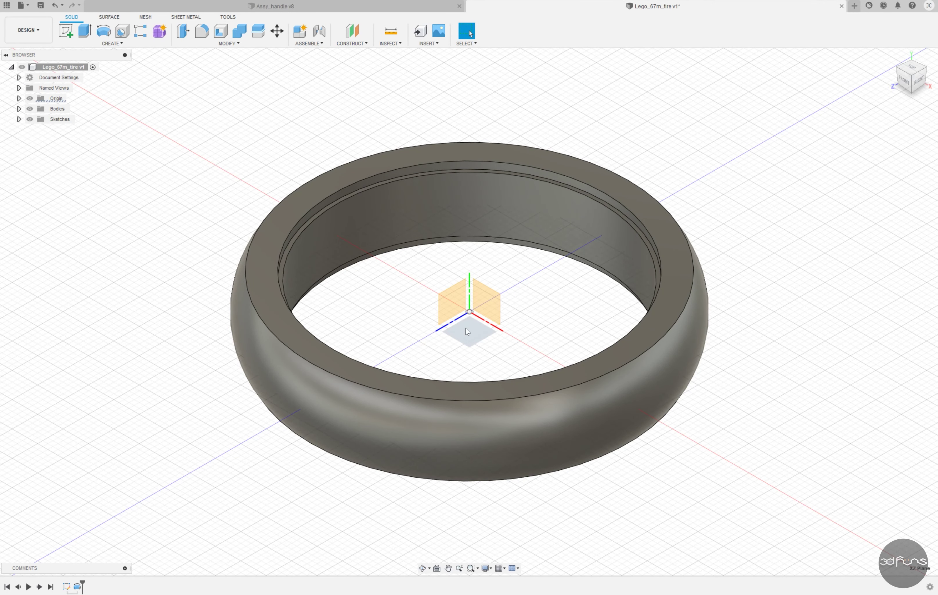
pyautogui.click(903, 80)
pyautogui.click(890, 56)
# Step: Try redefining the profile sketch plane to the YZ origin plane, then dismiss it
pyautogui.rightClick(67, 586)
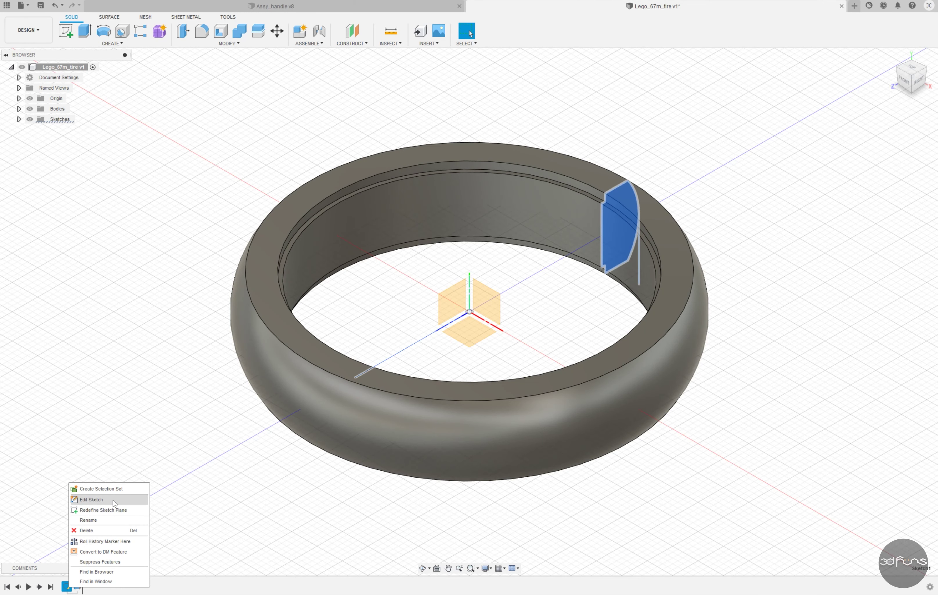
pyautogui.click(105, 511)
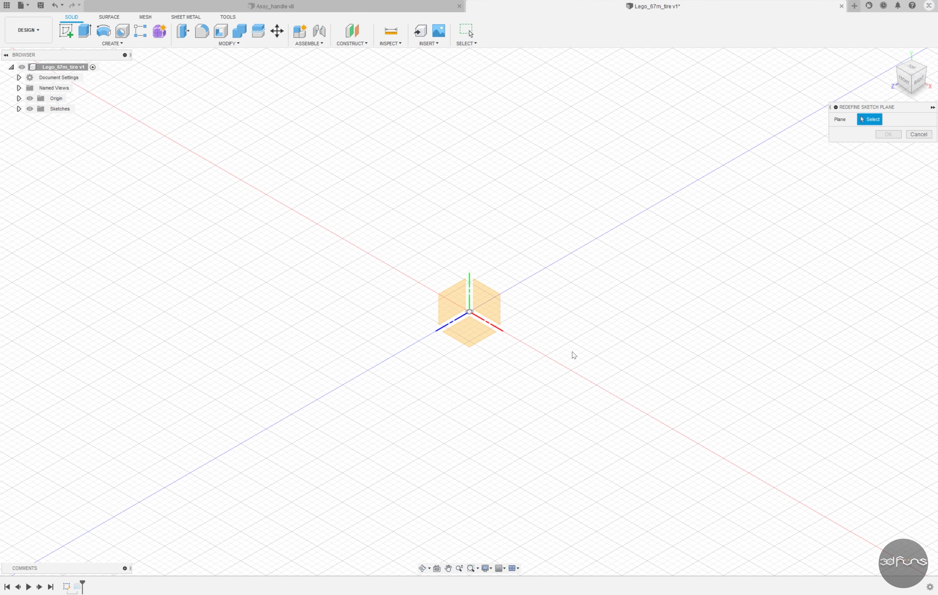
pyautogui.click(496, 316)
pyautogui.press('Return')
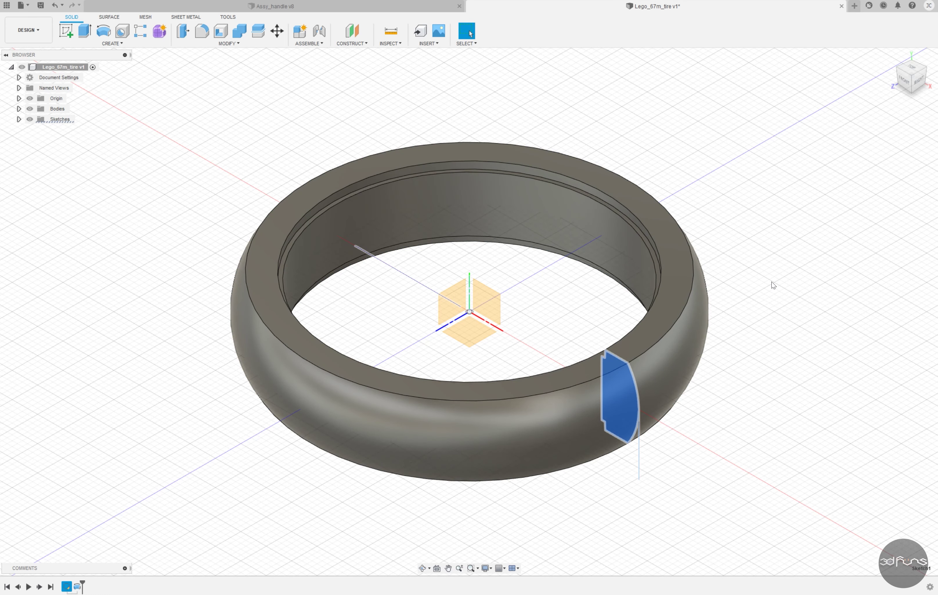
# Step: Redefine the profile sketch onto the XZ origin plane so the tire stands upright
pyautogui.rightClick(66, 587)
pyautogui.click(93, 509)
pyautogui.click(482, 337)
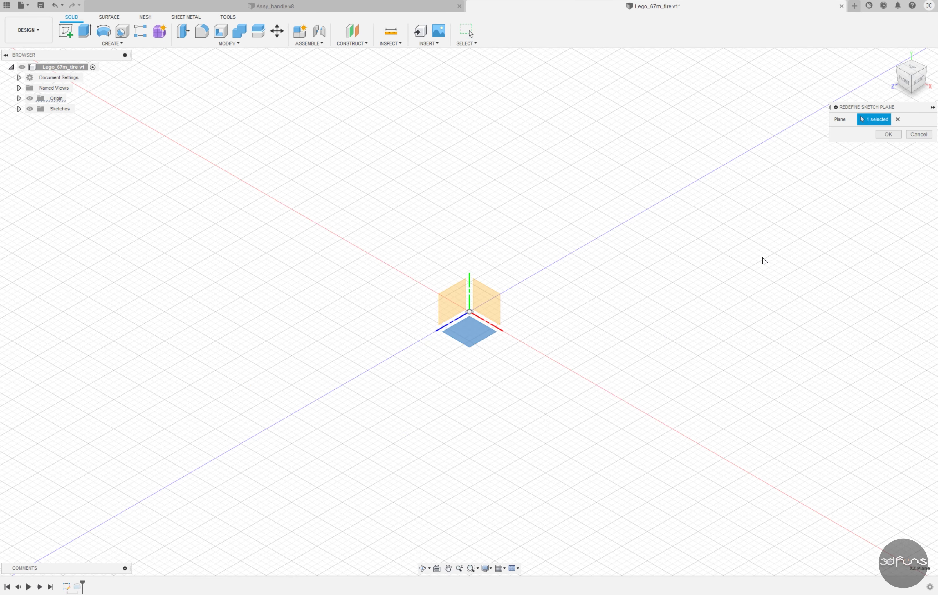
pyautogui.click(888, 135)
pyautogui.click(891, 56)
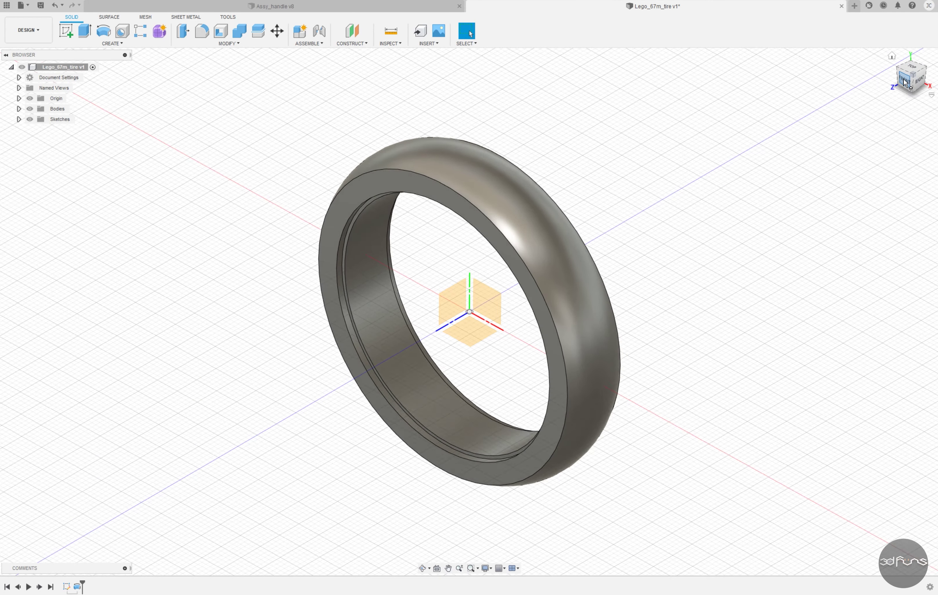
pyautogui.rightClick(65, 586)
pyautogui.click(93, 509)
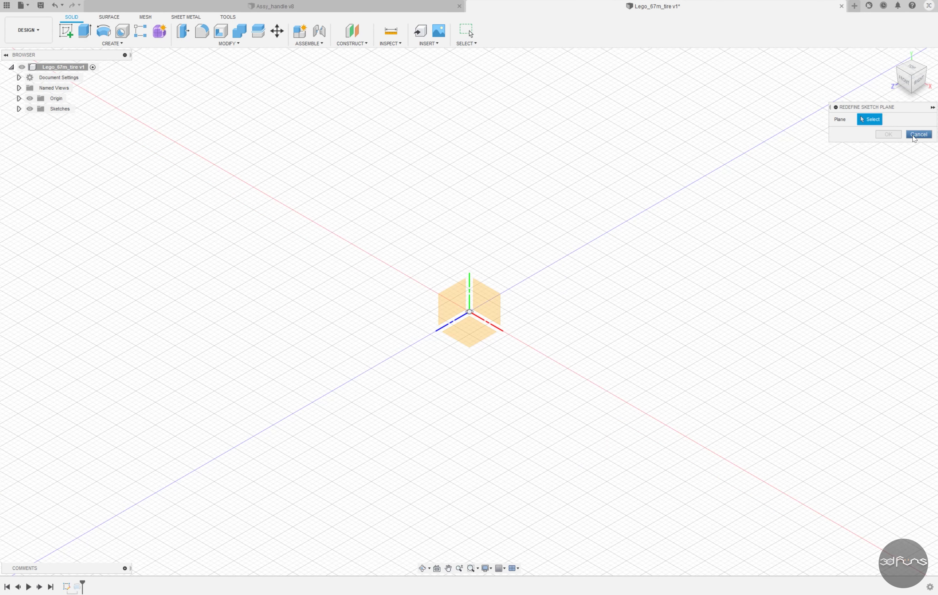
pyautogui.press('Escape')
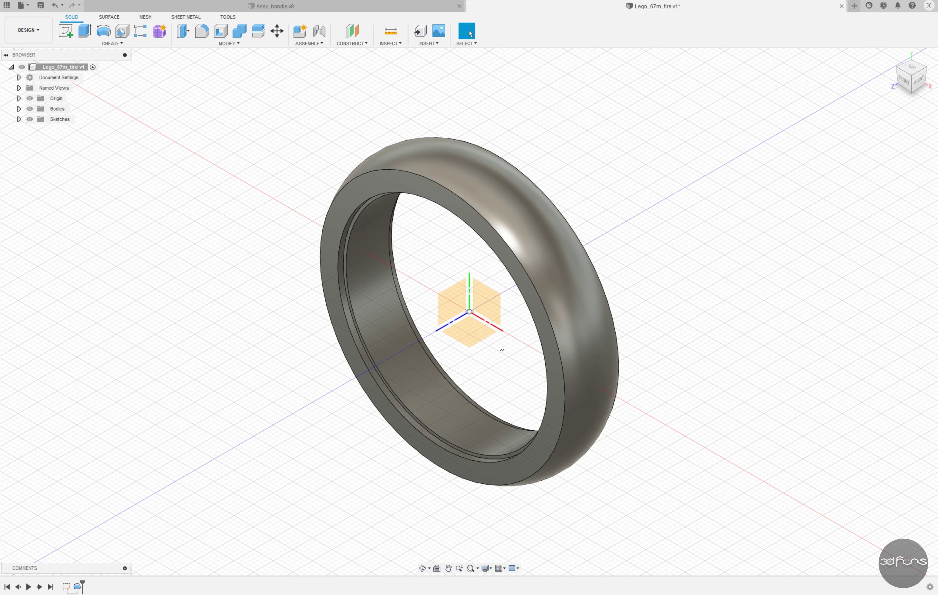
# Step: Start Sketch2 on the XZ plane and project the tire's top edge and outer arc
pyautogui.click(483, 334)
pyautogui.click(19, 119)
pyautogui.click(66, 31)
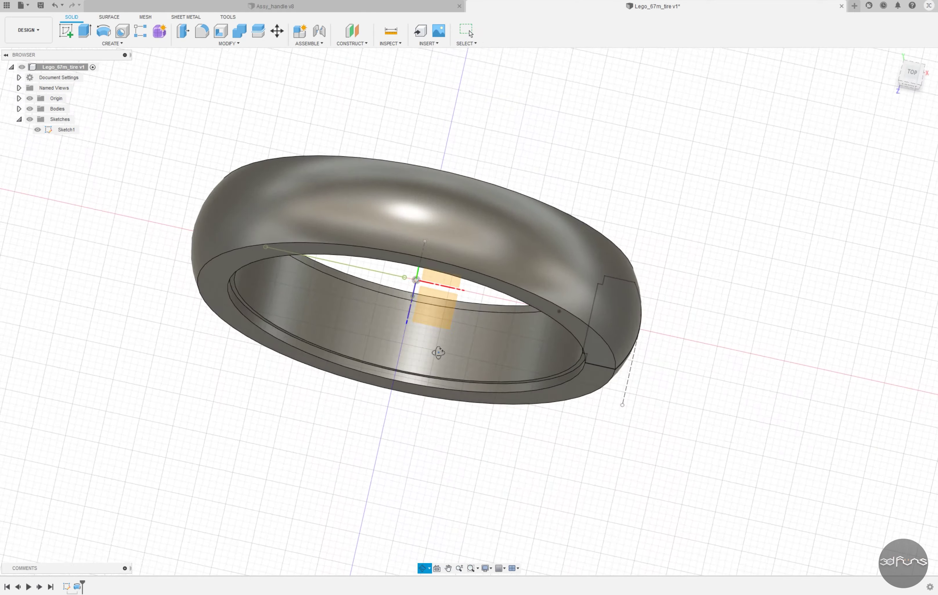
pyautogui.scroll(3, 686, 330)
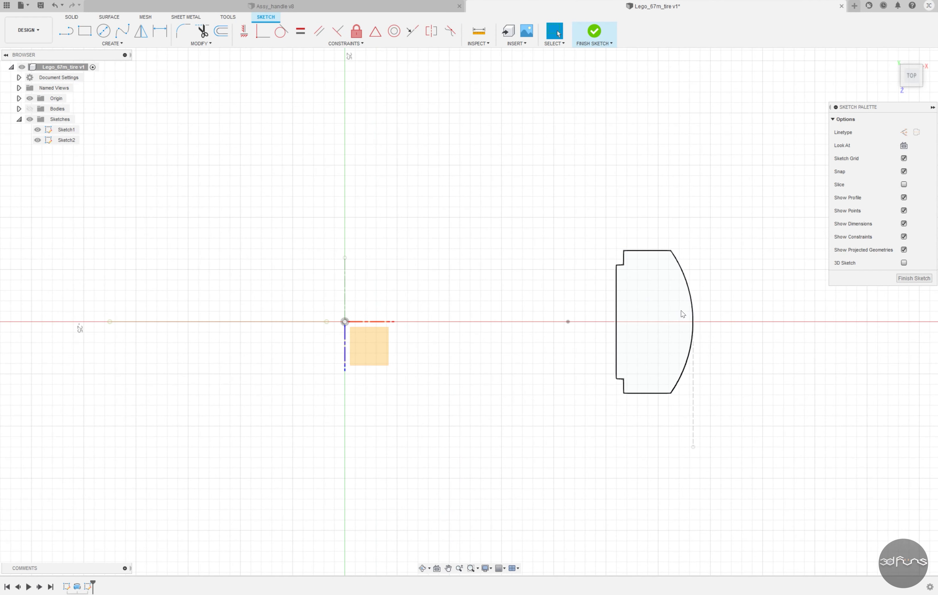
pyautogui.scroll(2, 682, 313)
pyautogui.click(112, 43)
pyautogui.click(173, 196)
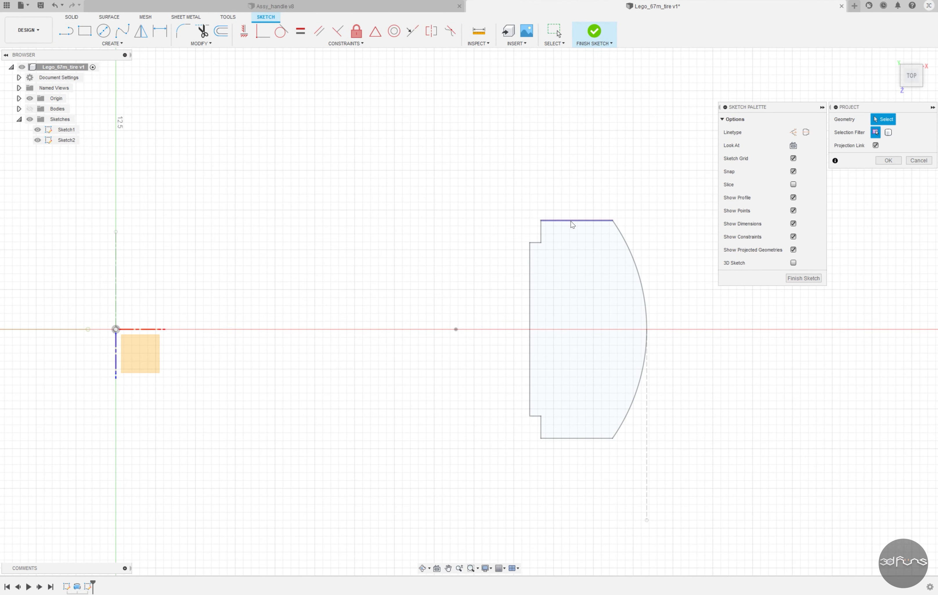
pyautogui.click(570, 221)
pyautogui.click(633, 276)
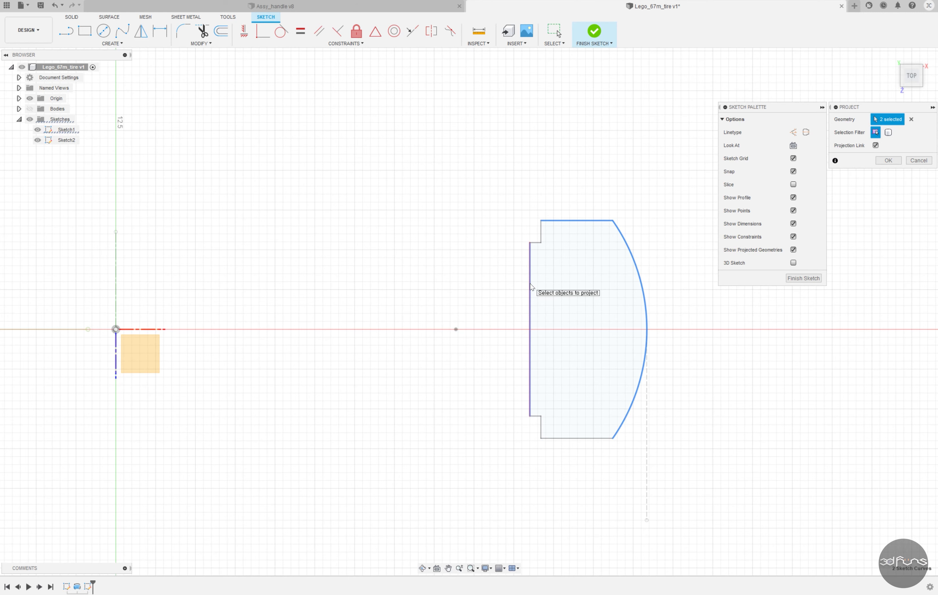
pyautogui.click(888, 160)
# Step: Offset the outer arc 2.5 mm and the top line 2.2 mm inward
pyautogui.click(221, 31)
pyautogui.click(641, 275)
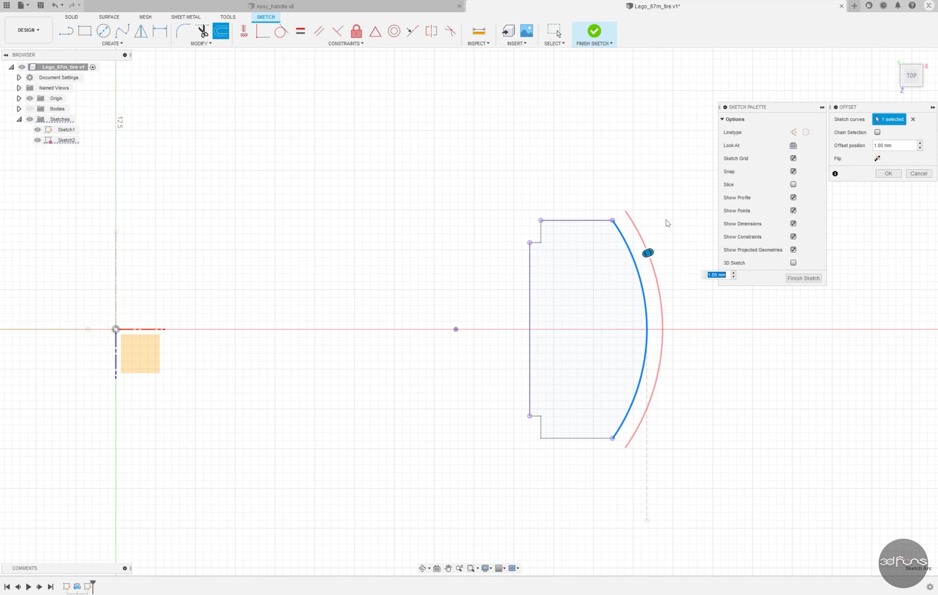
pyautogui.write('2.5')
pyautogui.press('Return')
pyautogui.press('o')
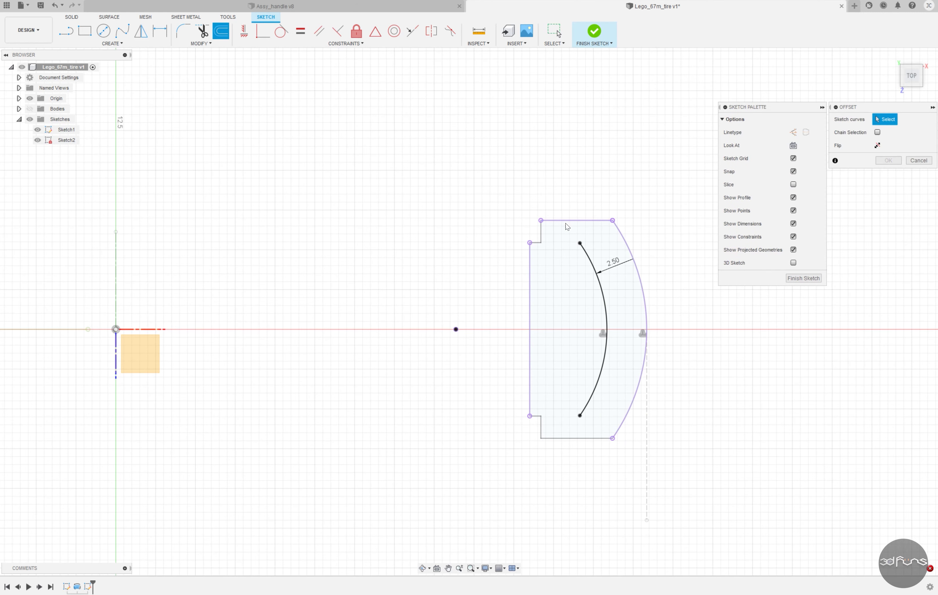
pyautogui.click(565, 220)
pyautogui.write('2.2')
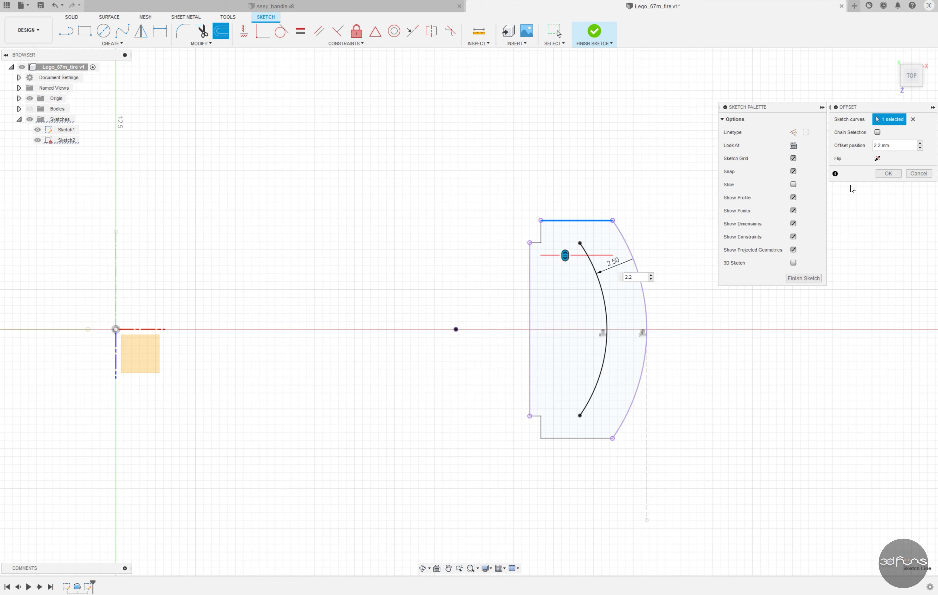
pyautogui.click(887, 174)
pyautogui.scroll(1, 699, 307)
# Step: Trim the offset line's excess and draw a bottom horizontal line and a left vertical line
pyautogui.press('t')
pyautogui.click(588, 251)
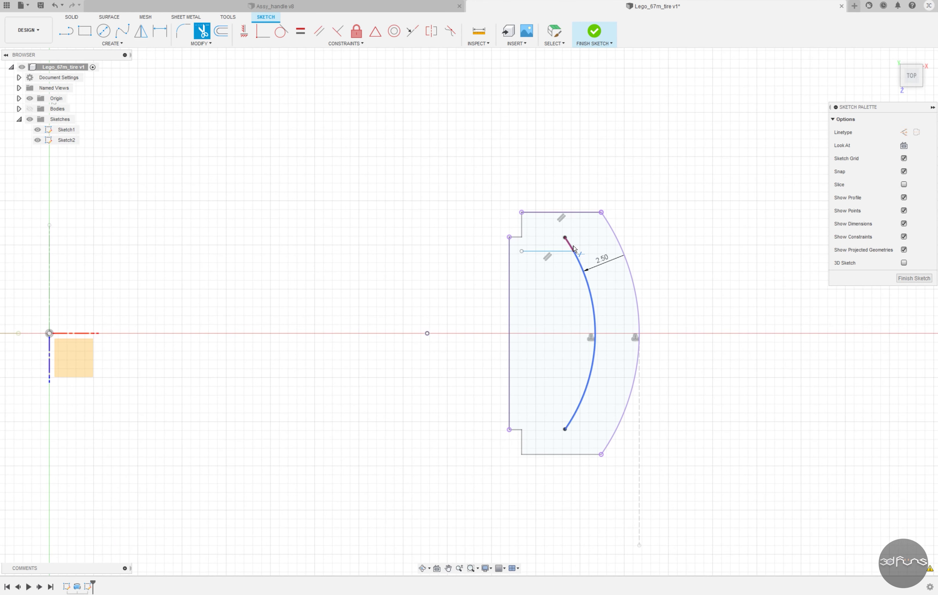
pyautogui.press('l')
pyautogui.click(490, 408)
pyautogui.click(660, 408)
pyautogui.press('Escape')
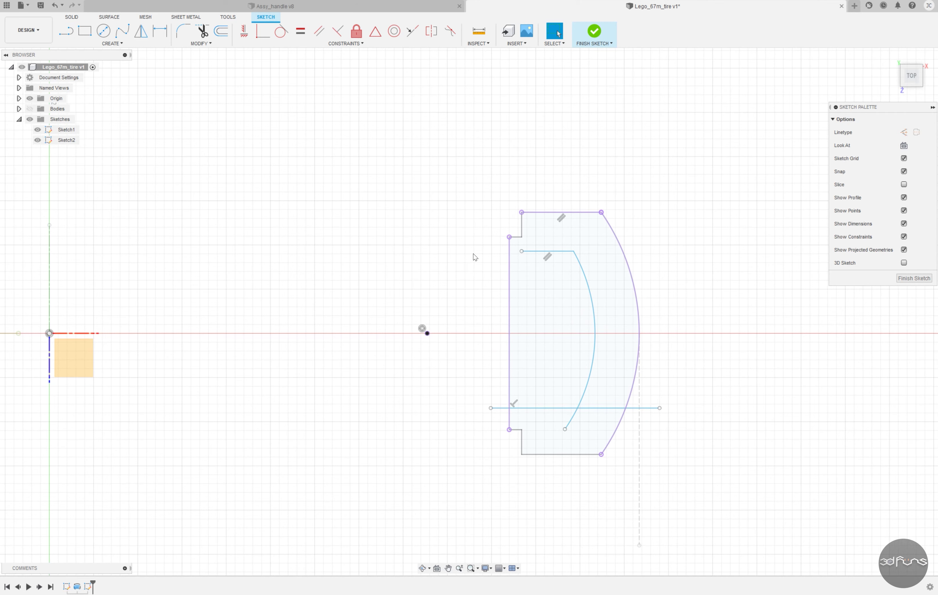
pyautogui.click(438, 209)
pyautogui.click(438, 456)
pyautogui.press('Escape')
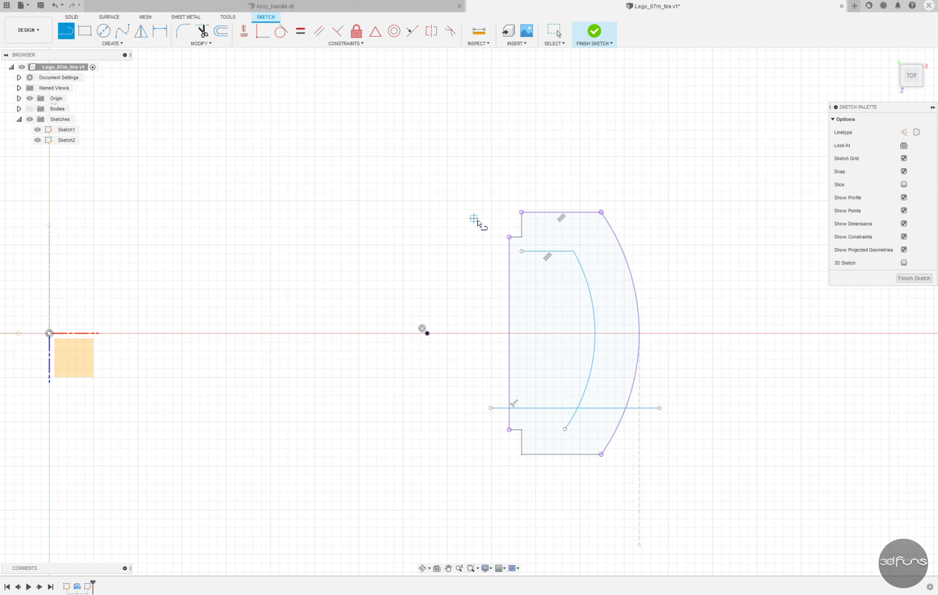
# Step: Extend the inner top line to the vertical line and trim the leftover line stubs
pyautogui.click(201, 43)
pyautogui.click(189, 64)
pyautogui.click(525, 251)
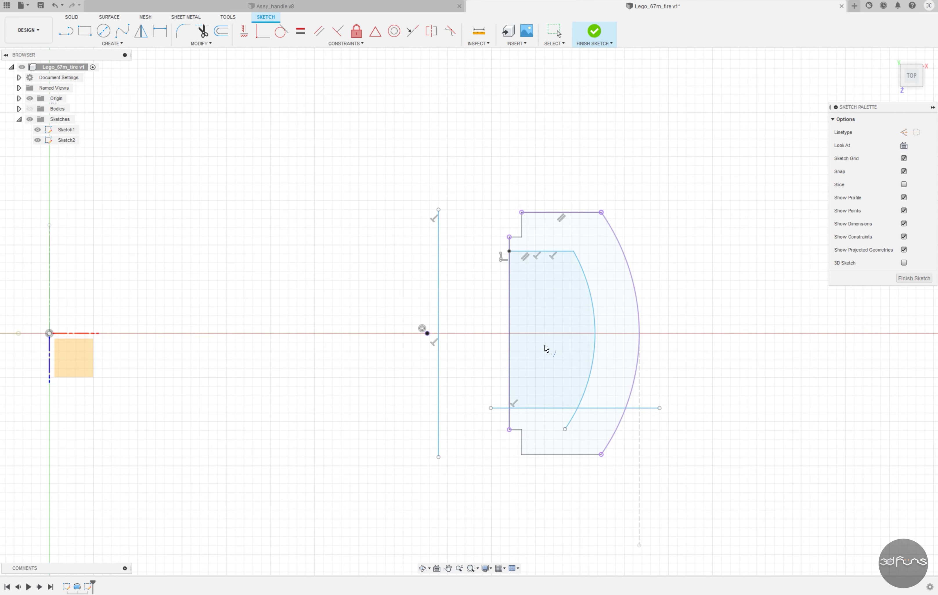
pyautogui.click(521, 252)
pyautogui.press('t')
pyautogui.click(630, 407)
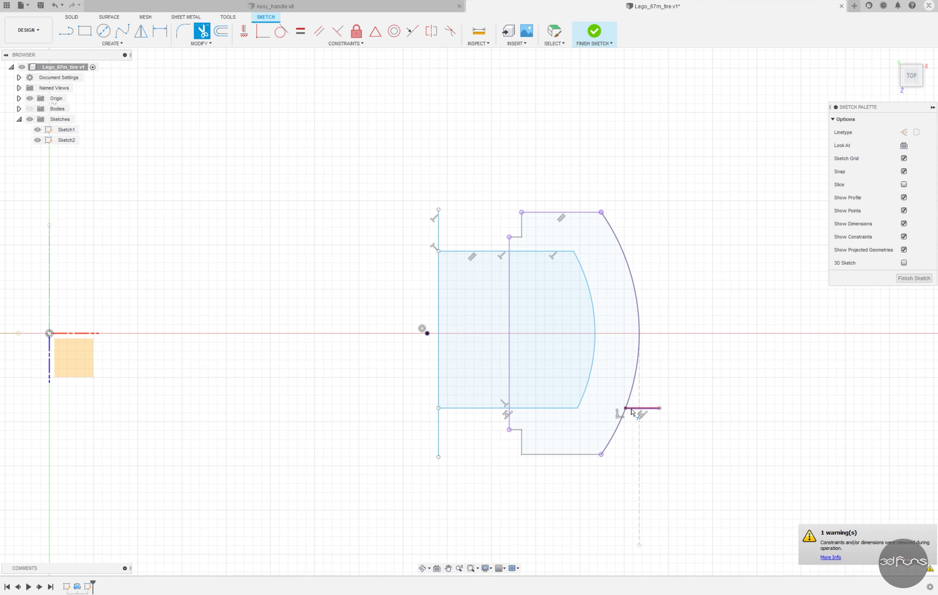
pyautogui.click(440, 429)
pyautogui.click(438, 226)
# Step: Make the bottom line equal to the inner top line and dimension the top gap 2.20
pyautogui.click(300, 31)
pyautogui.click(528, 409)
pyautogui.click(539, 252)
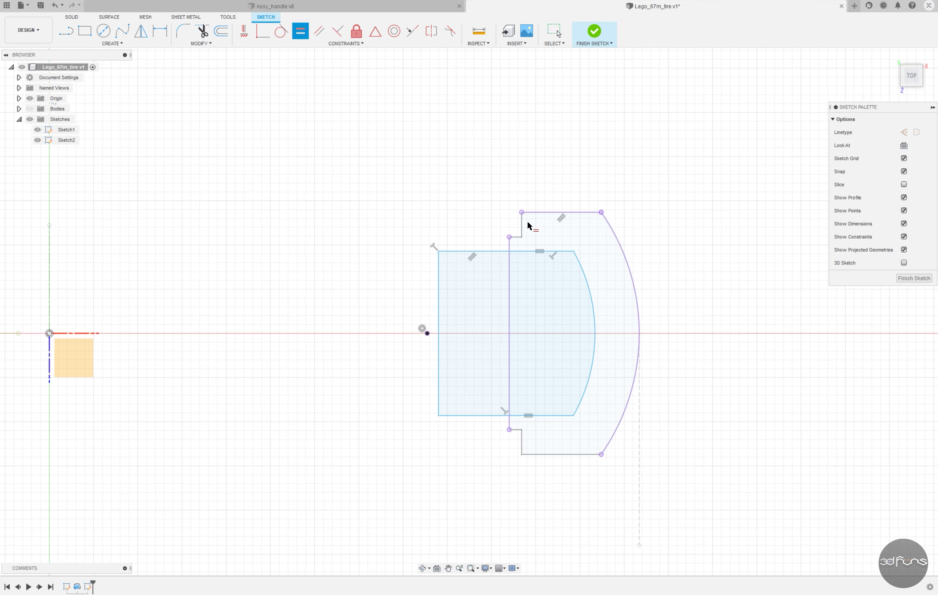
pyautogui.click(552, 251)
pyautogui.click(559, 212)
pyautogui.click(669, 232)
pyautogui.press('Return')
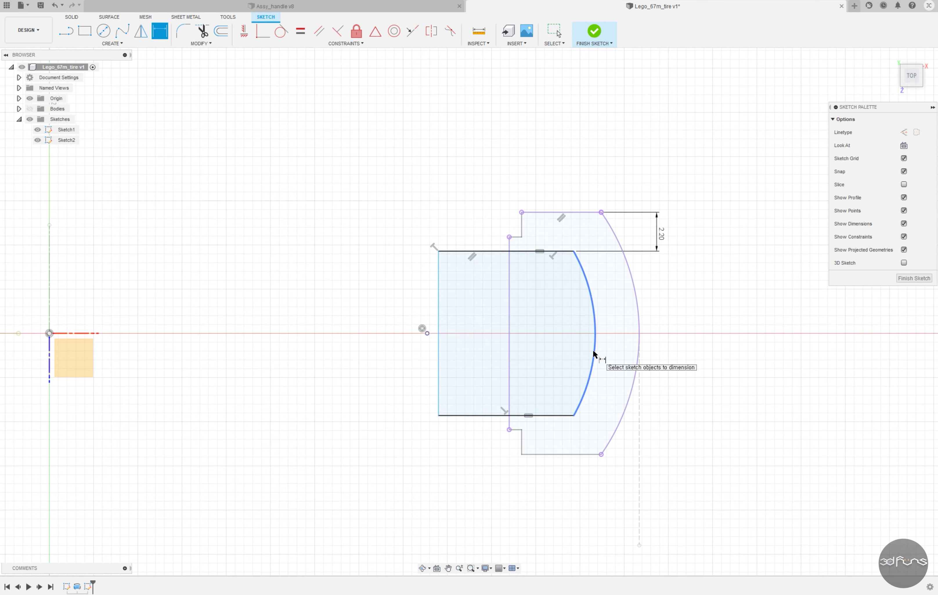
# Step: Dimension the gap between the outer and inner arcs at 2.50 mm
pyautogui.click(590, 361)
pyautogui.click(639, 441)
pyautogui.press('Escape')
pyautogui.press('d')
pyautogui.click(637, 337)
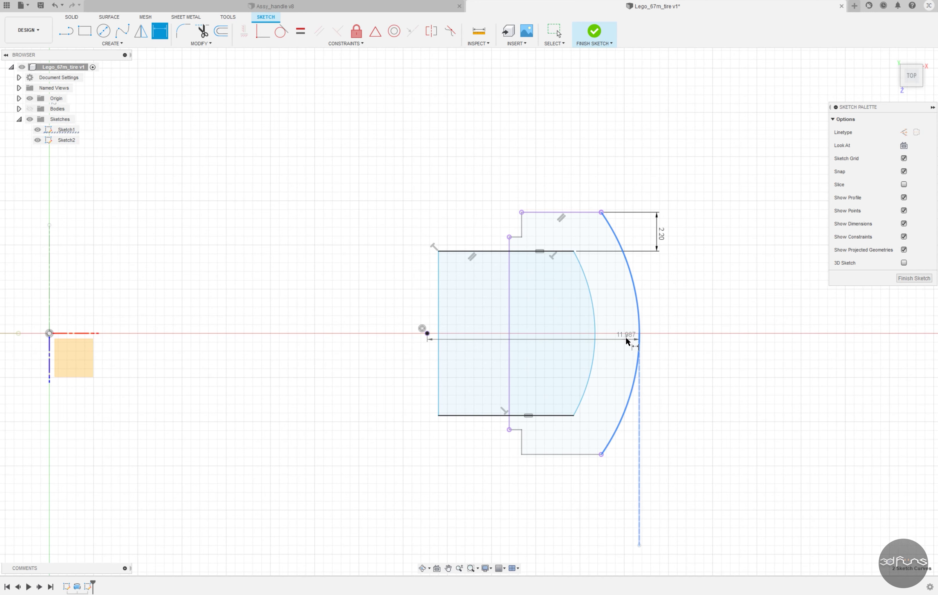
pyautogui.click(593, 321)
pyautogui.click(616, 343)
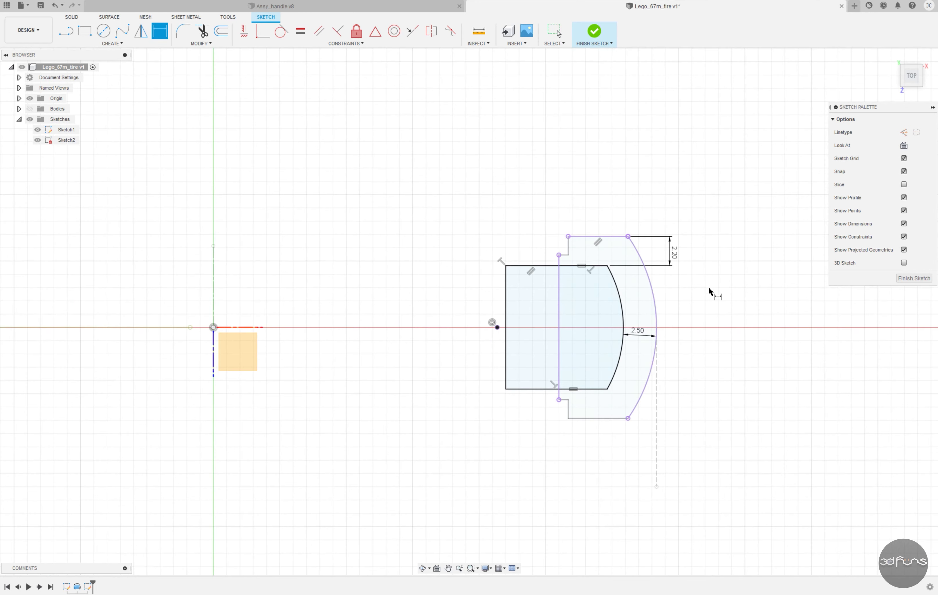
# Step: Revolve-cut the region inside the inner arc 360° through the tire body
pyautogui.click(619, 291)
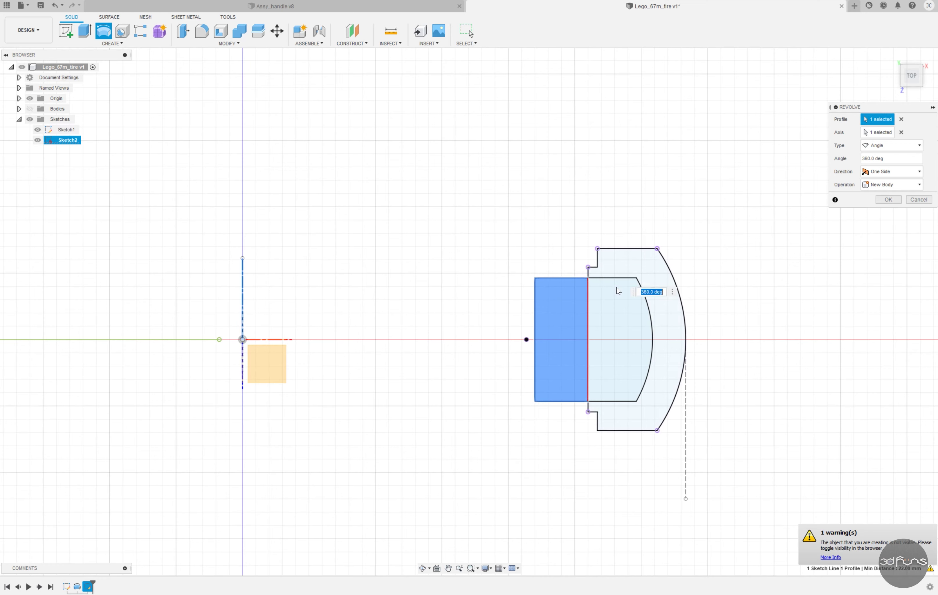
pyautogui.click(900, 120)
pyautogui.click(610, 293)
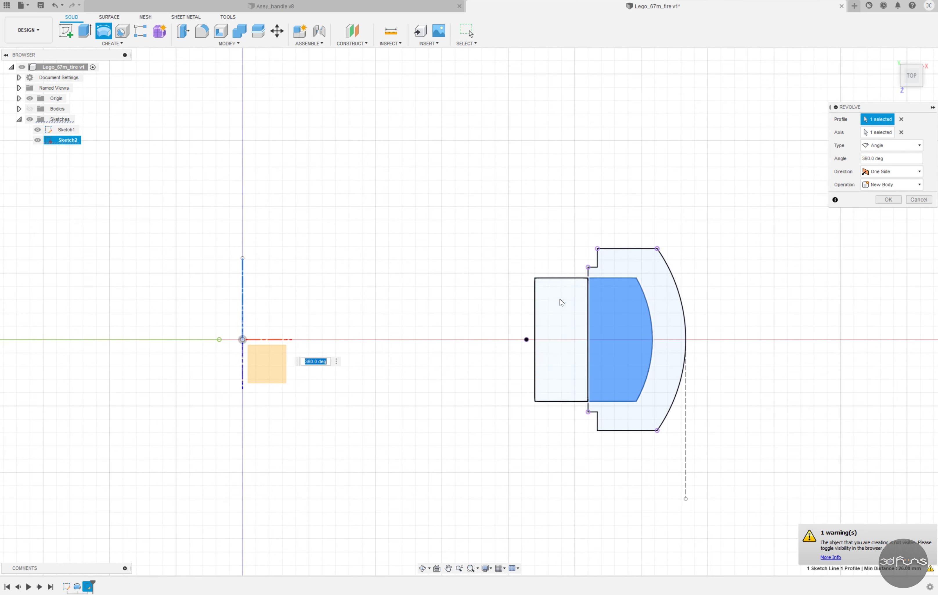
pyautogui.keyDown('shift'); pyautogui.moveTo(242, 300); pyautogui.dragTo(301, 321, button='middle'); pyautogui.keyUp('shift')
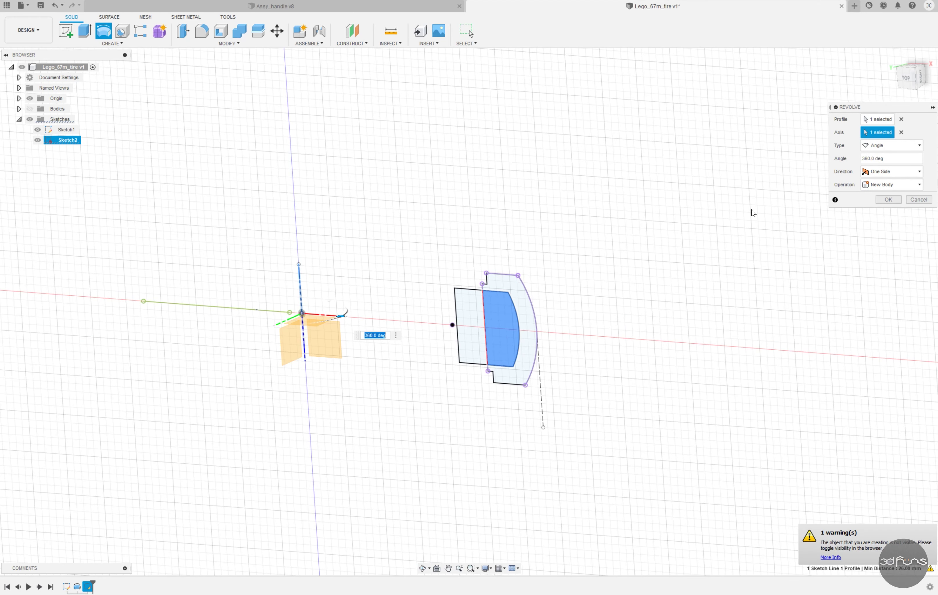
pyautogui.click(30, 108)
pyautogui.keyDown('shift'); pyautogui.moveTo(236, 276); pyautogui.dragTo(433, 236, button='middle'); pyautogui.keyUp('shift')
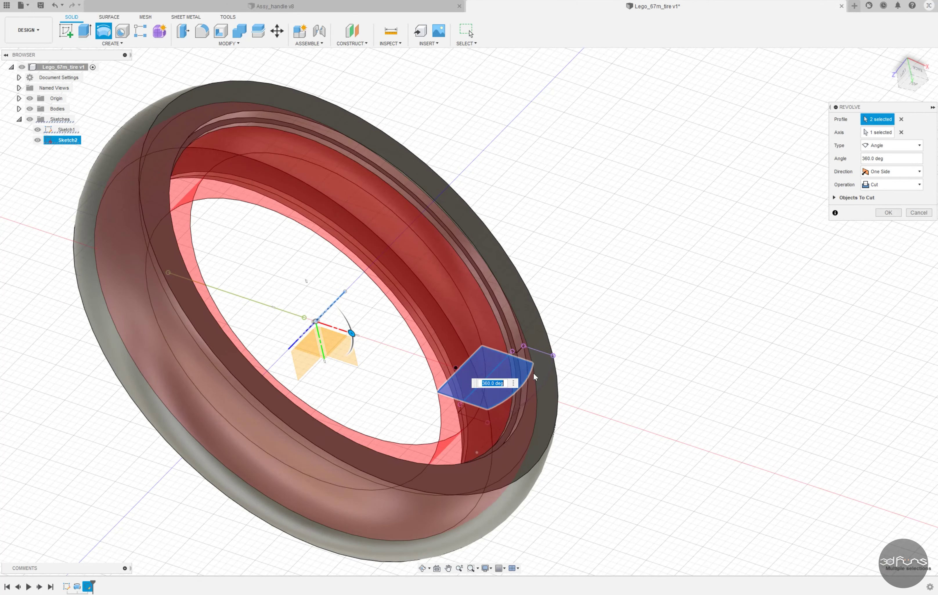
pyautogui.click(878, 215)
pyautogui.keyDown('shift'); pyautogui.moveTo(878, 214); pyautogui.dragTo(675, 246, button='middle'); pyautogui.keyUp('shift')
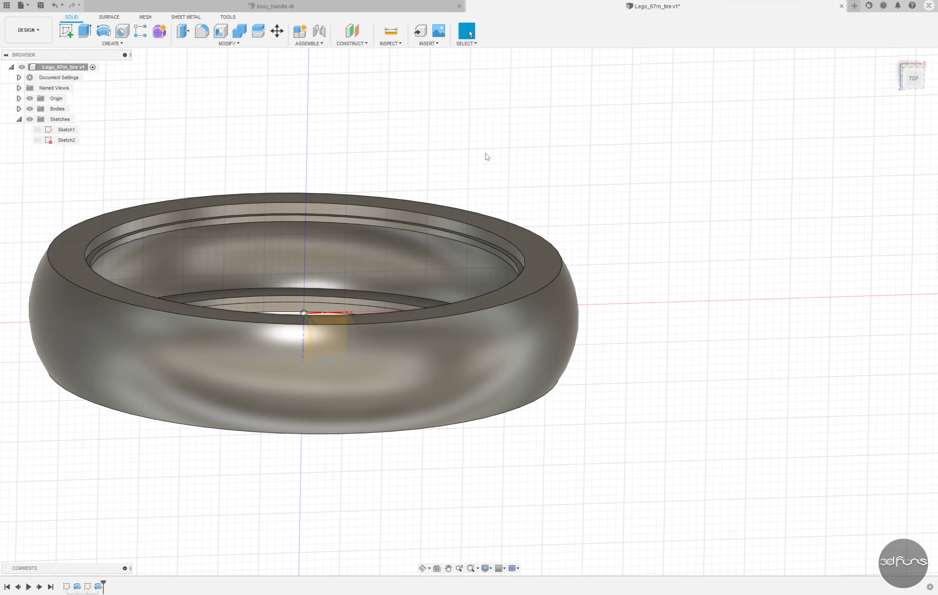
pyautogui.moveTo(485, 153)
pyautogui.keyDown('shift'); pyautogui.mouseDown(button='middle')
pyautogui.moveTo(764, 284)
pyautogui.moveTo(731, 291)
pyautogui.mouseUp(button='middle'); pyautogui.keyUp('shift')
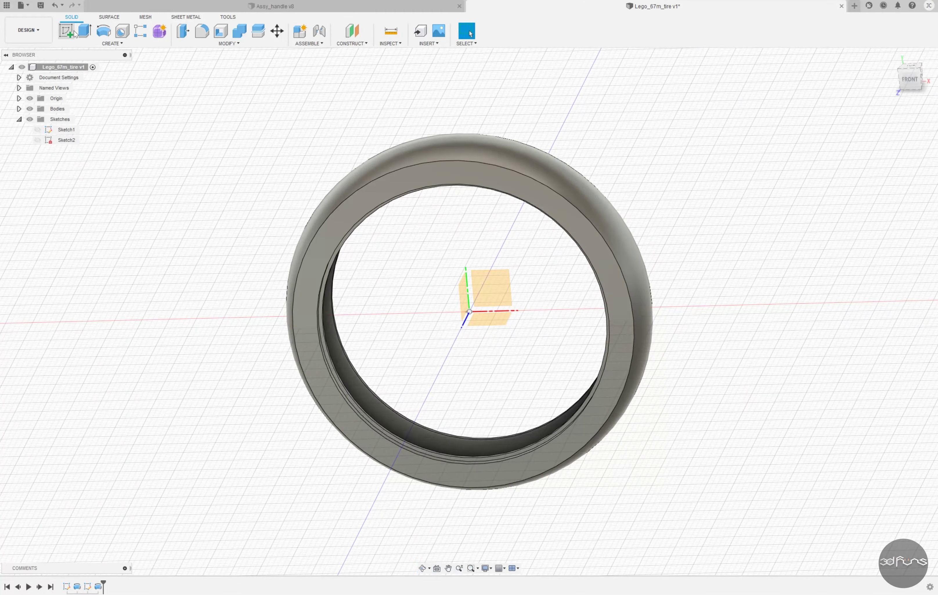
# Step: Start Sketch3 on the tire's front face, project its outer edge, and draw a rectangle
pyautogui.click(74, 33)
pyautogui.keyDown('shift'); pyautogui.moveTo(623, 304); pyautogui.dragTo(676, 348, button='middle'); pyautogui.keyUp('shift')
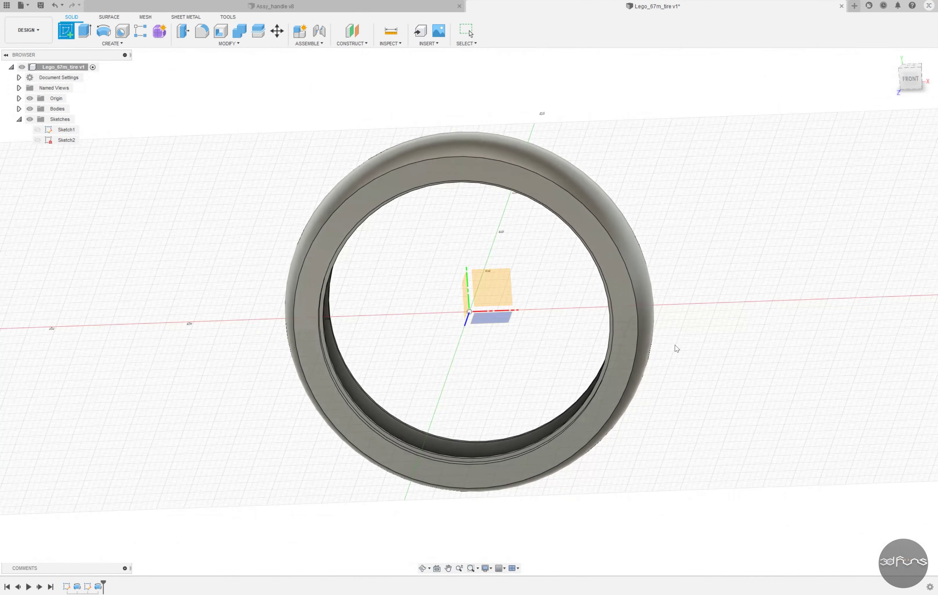
pyautogui.click(630, 338)
pyautogui.click(112, 43)
pyautogui.click(166, 198)
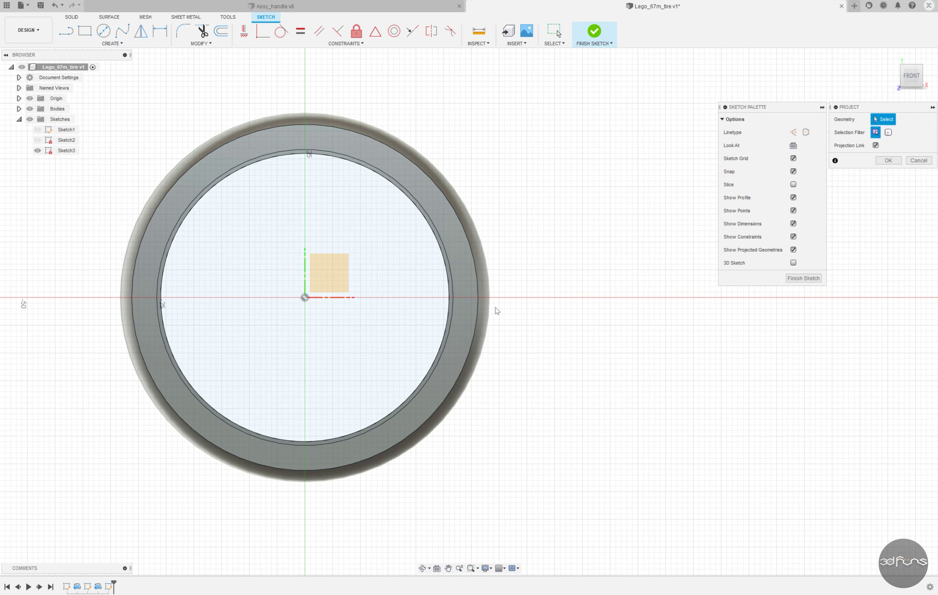
pyautogui.click(475, 310)
pyautogui.press('Return')
pyautogui.press('r')
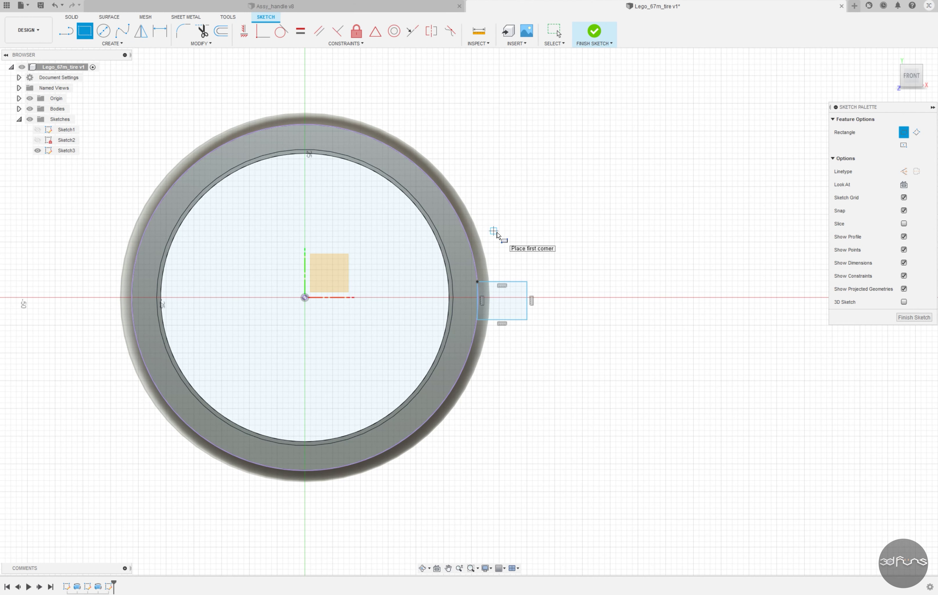
pyautogui.scroll(3, 511, 310)
# Step: Dimension the notch rectangle 5 mm wide by 4 mm high
pyautogui.press('d')
pyautogui.click(488, 261)
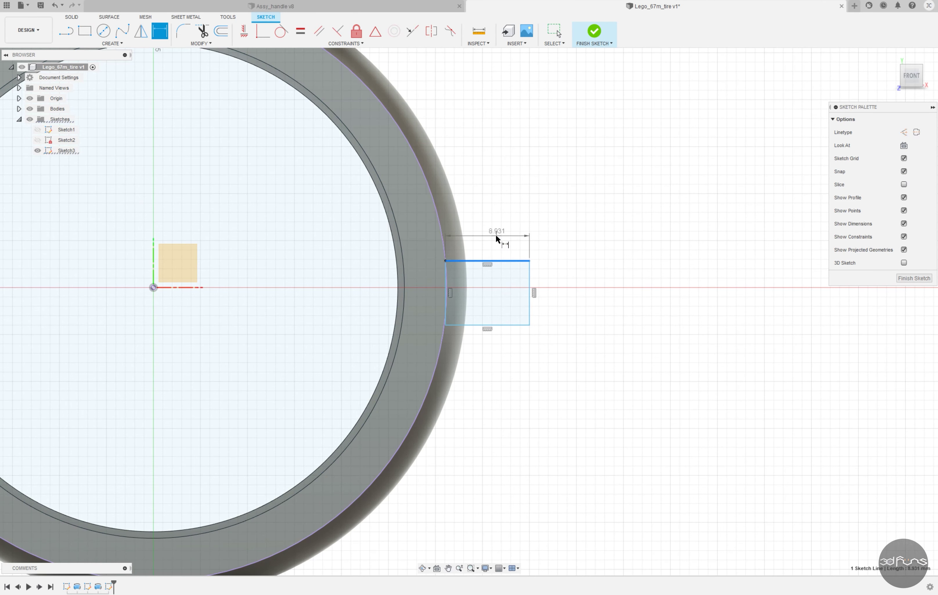
pyautogui.click(495, 234)
pyautogui.write('5')
pyautogui.press('Return')
pyautogui.write('4')
pyautogui.press('Return')
pyautogui.press('Escape')
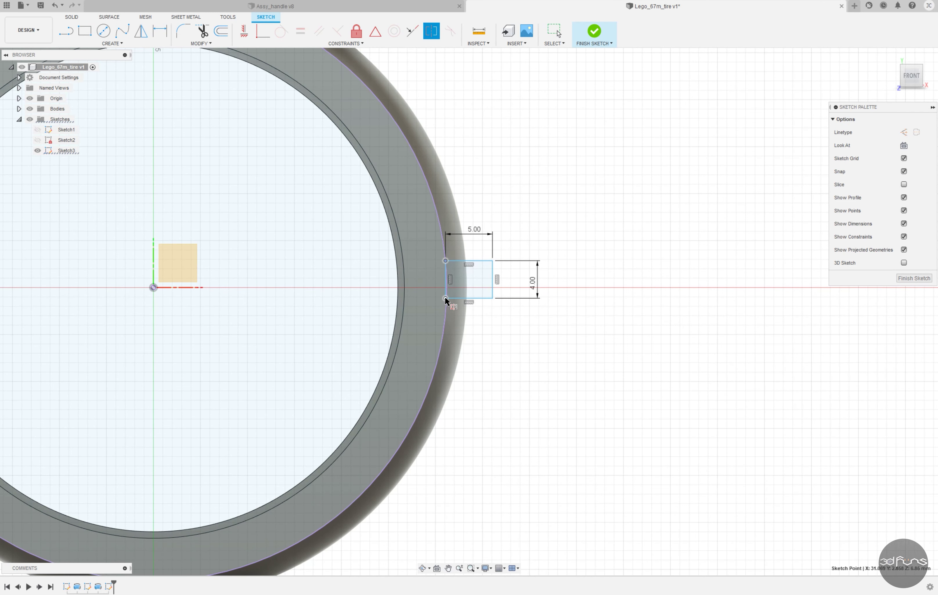
# Step: Extrude-cut the rectangle -5.35 mm with a -5° taper into the tread
pyautogui.press('e')
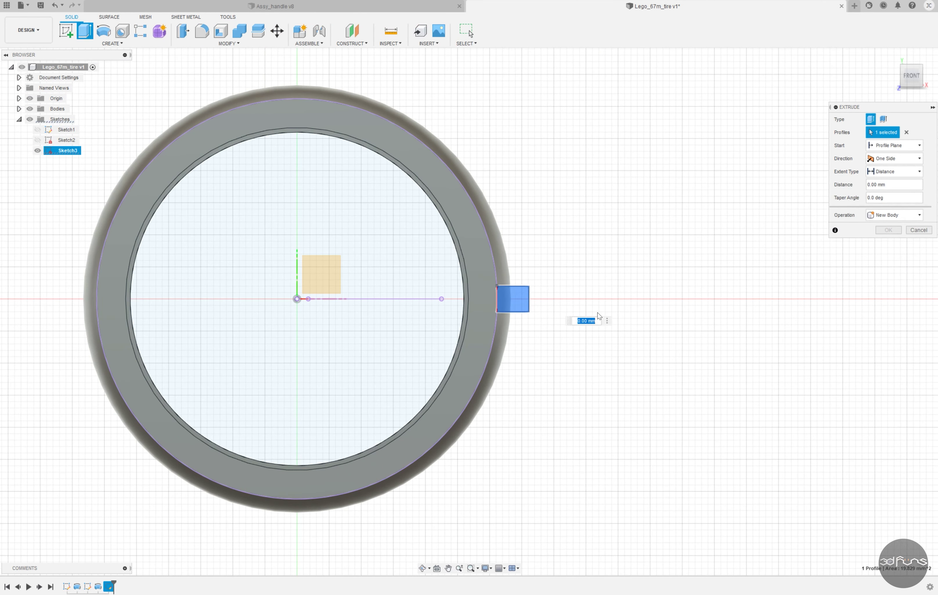
pyautogui.write('-5.35')
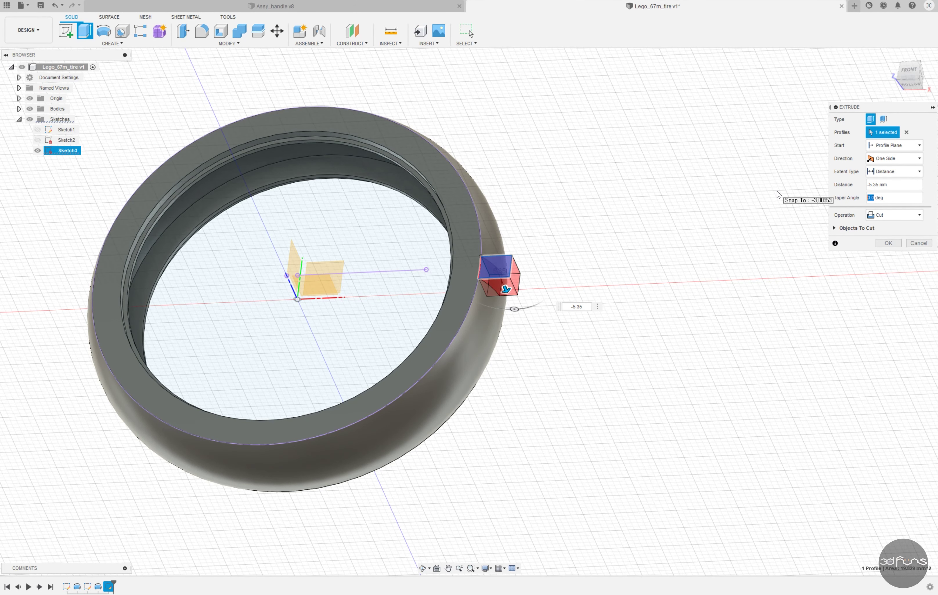
pyautogui.write('-5')
pyautogui.scroll(2, 529, 260)
pyautogui.moveTo(529, 260)
pyautogui.keyDown('shift'); pyautogui.mouseDown(button='middle')
pyautogui.moveTo(586, 224)
pyautogui.moveTo(574, 268)
pyautogui.mouseUp(button='middle'); pyautogui.keyUp('shift')
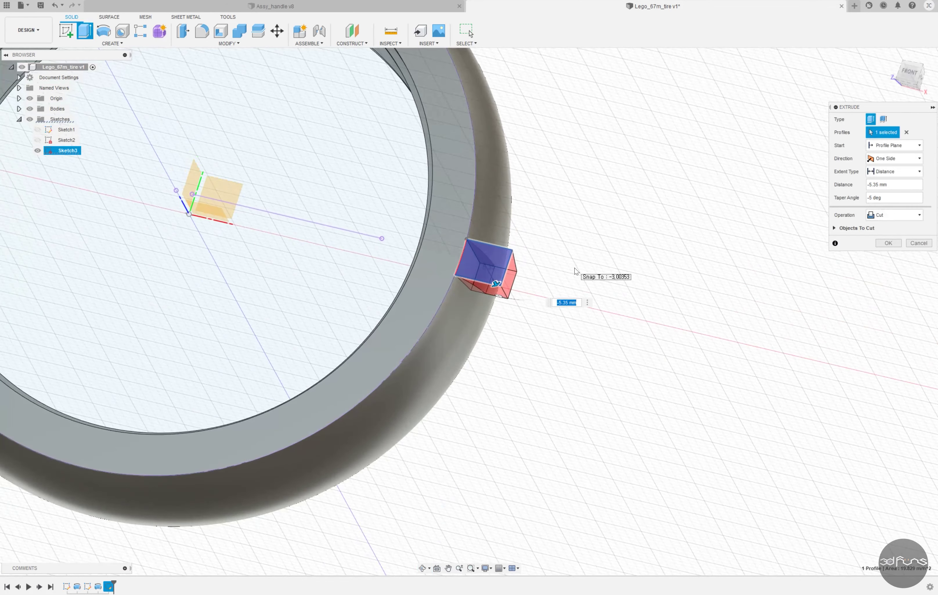
pyautogui.press('Return')
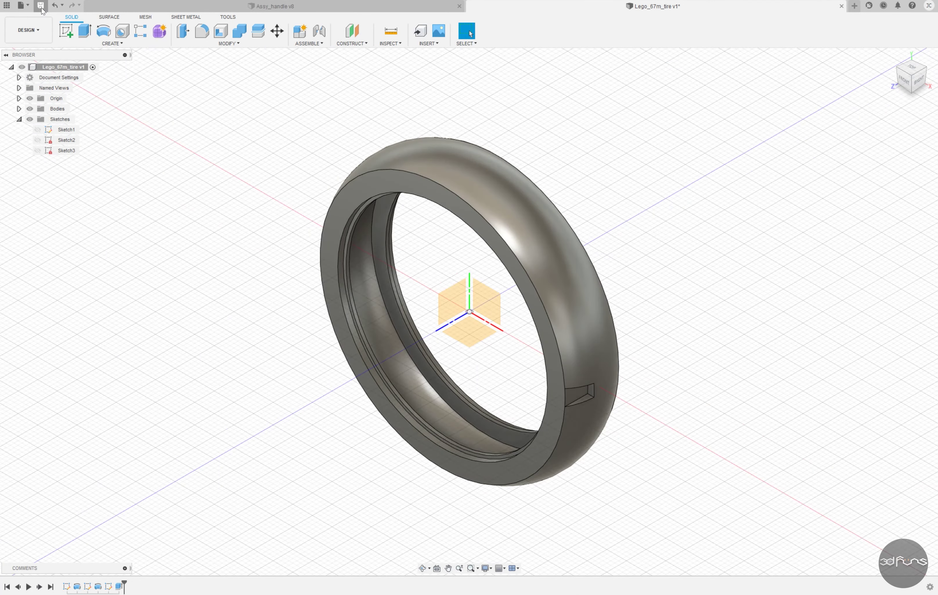
# Step: Circular-pattern the notch feature 30 times around the tire's central axis
pyautogui.click(126, 42)
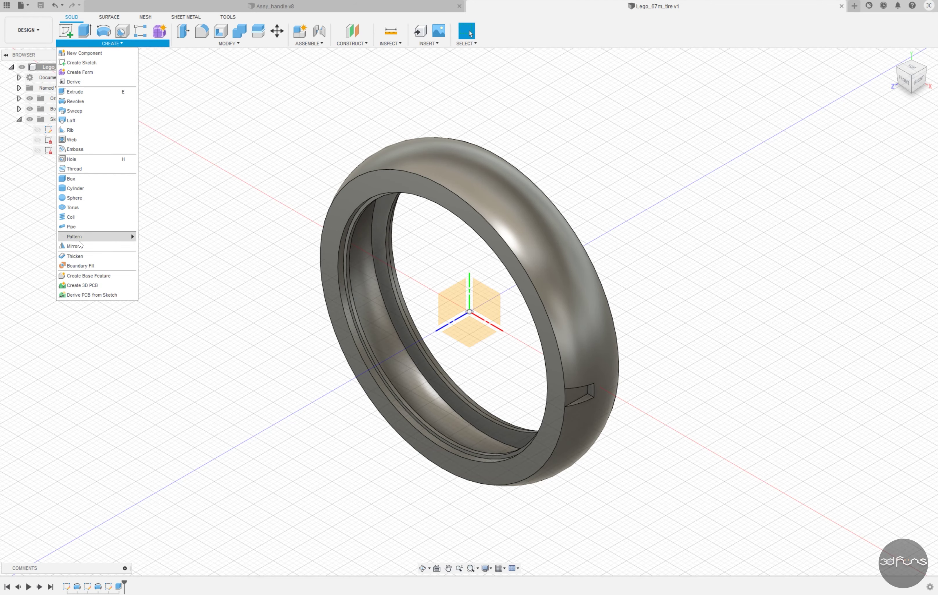
pyautogui.moveTo(97, 237)
pyautogui.click(162, 245)
pyautogui.click(896, 151)
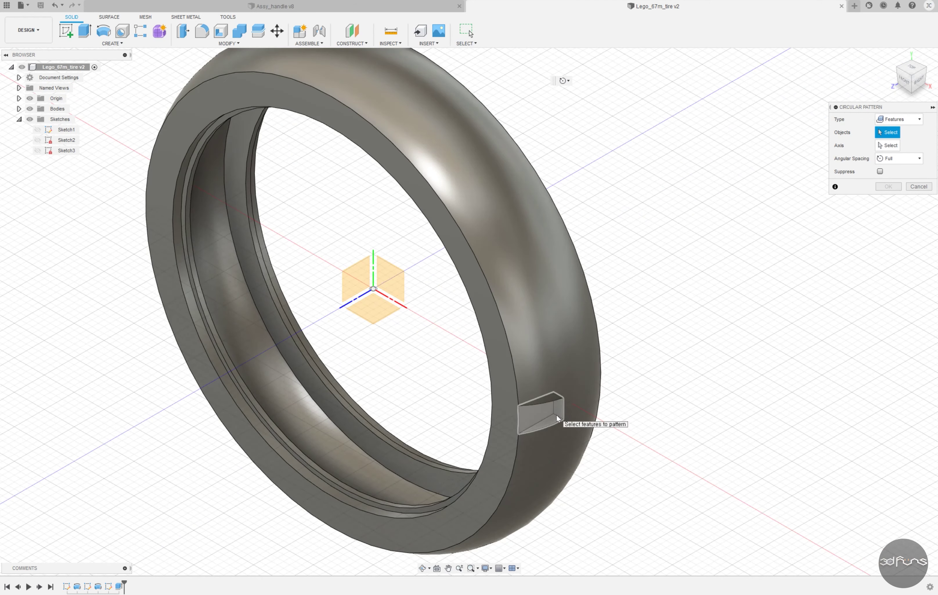
pyautogui.click(551, 414)
pyautogui.click(479, 309)
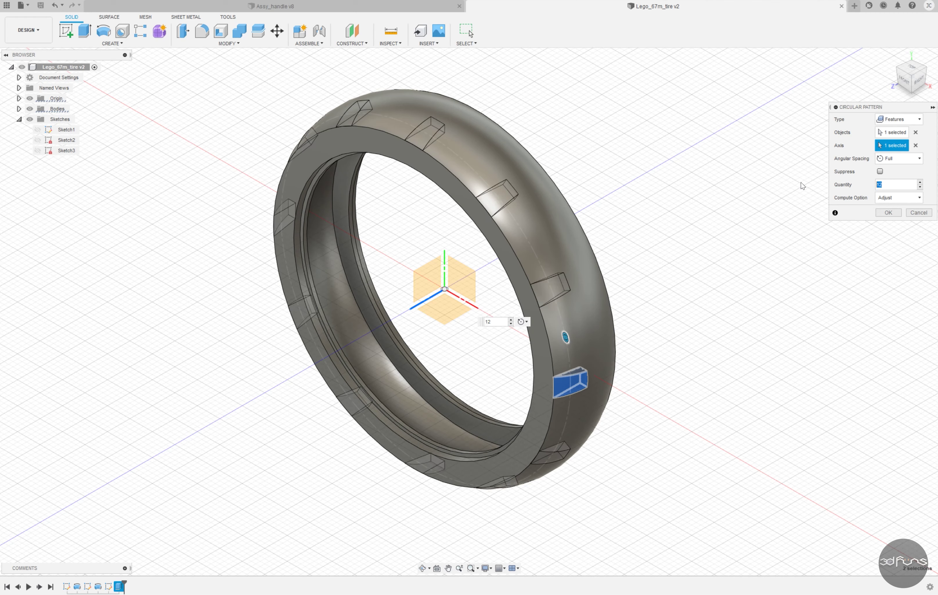
pyautogui.write('30')
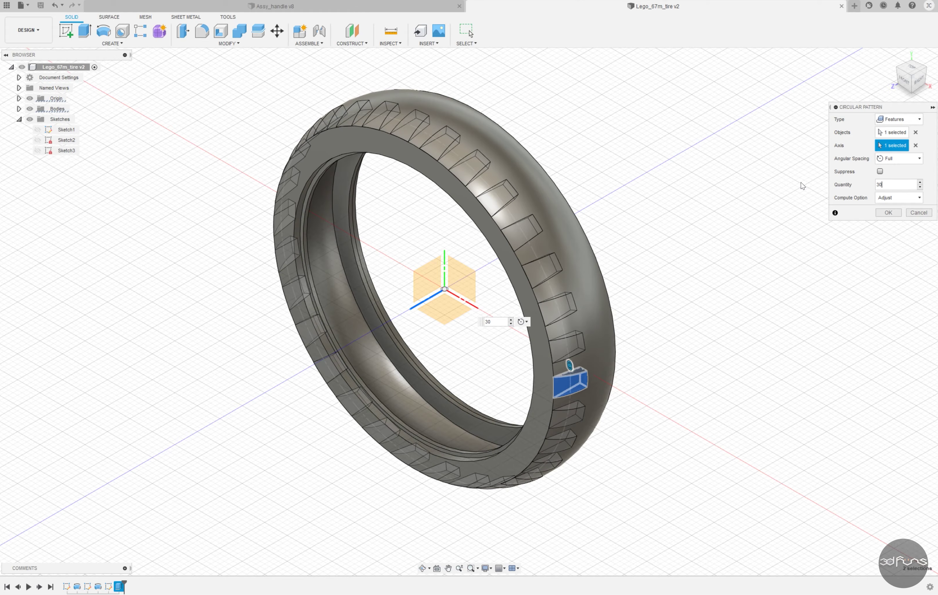
pyautogui.press('Return')
pyautogui.keyDown('shift'); pyautogui.moveTo(655, 304); pyautogui.dragTo(653, 243, button='middle'); pyautogui.keyUp('shift')
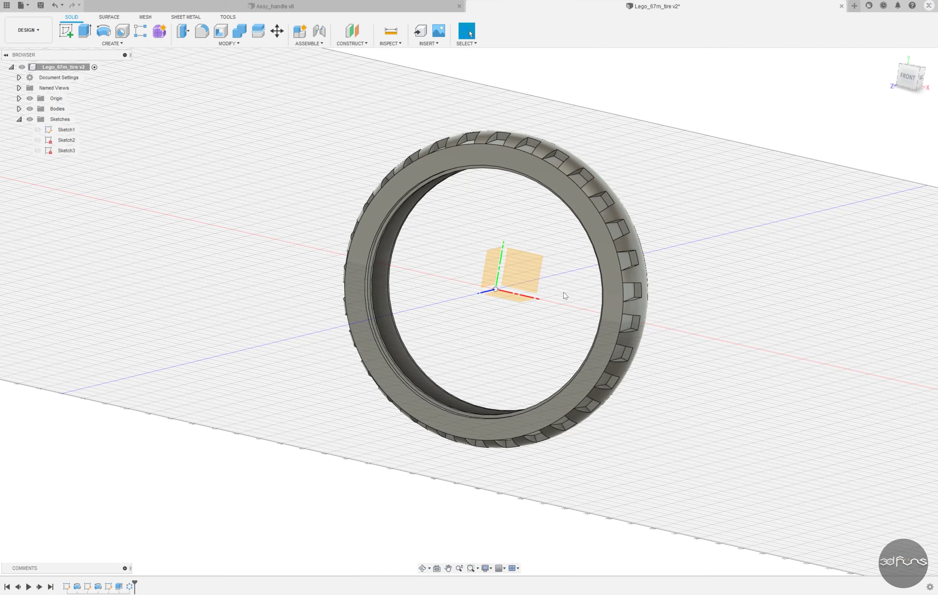
pyautogui.moveTo(563, 295)
pyautogui.keyDown('shift'); pyautogui.mouseDown(button='middle')
pyautogui.moveTo(736, 249)
pyautogui.moveTo(628, 245)
pyautogui.mouseUp(button='middle'); pyautogui.keyUp('shift')
# Step: Sketch on the tire's back side face, project its outer edge, and draw a rectangle
pyautogui.click(908, 75)
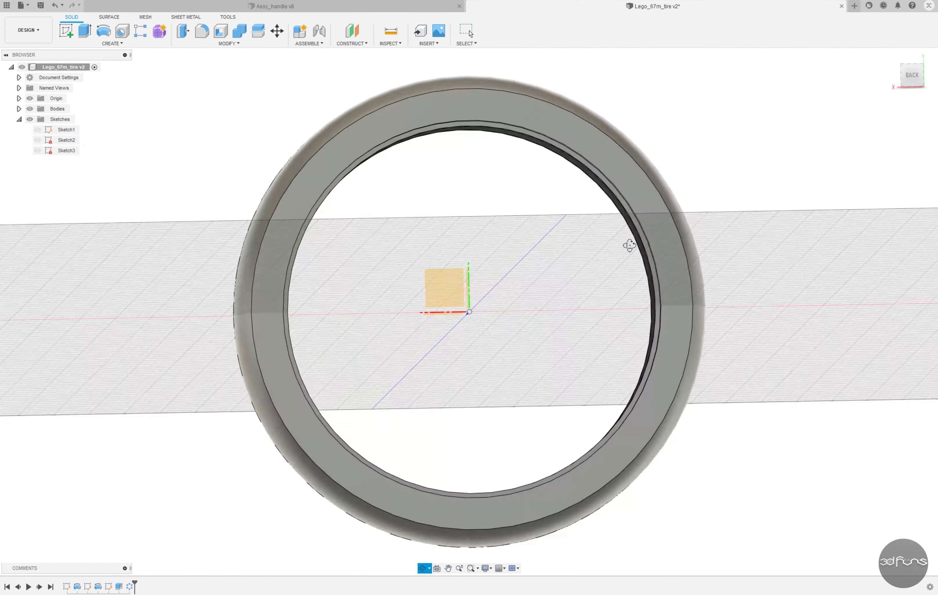
pyautogui.click(66, 30)
pyautogui.click(378, 100)
pyautogui.click(112, 43)
pyautogui.click(193, 199)
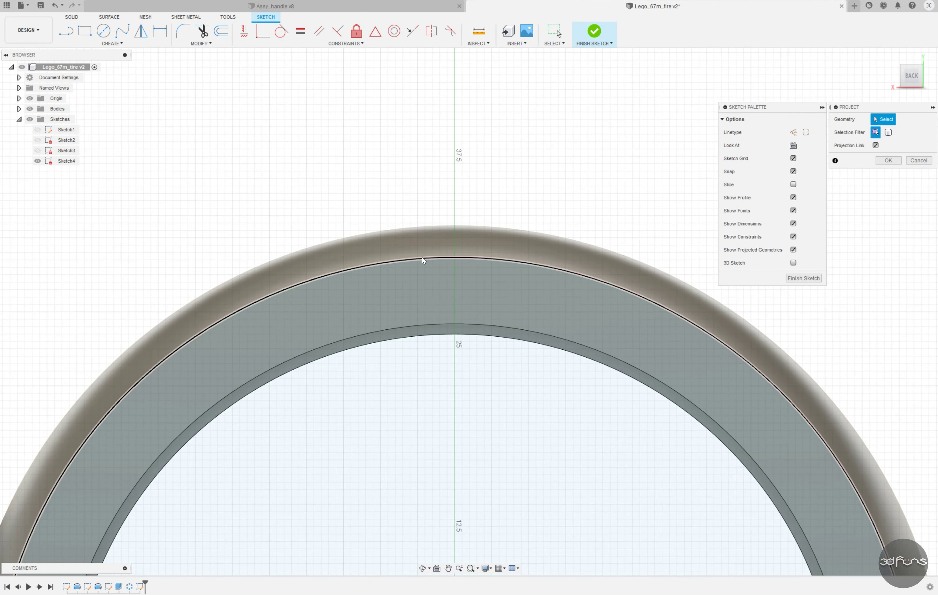
pyautogui.click(422, 260)
pyautogui.press('Return')
pyautogui.press('r')
pyautogui.click(491, 208)
pyautogui.click(431, 31)
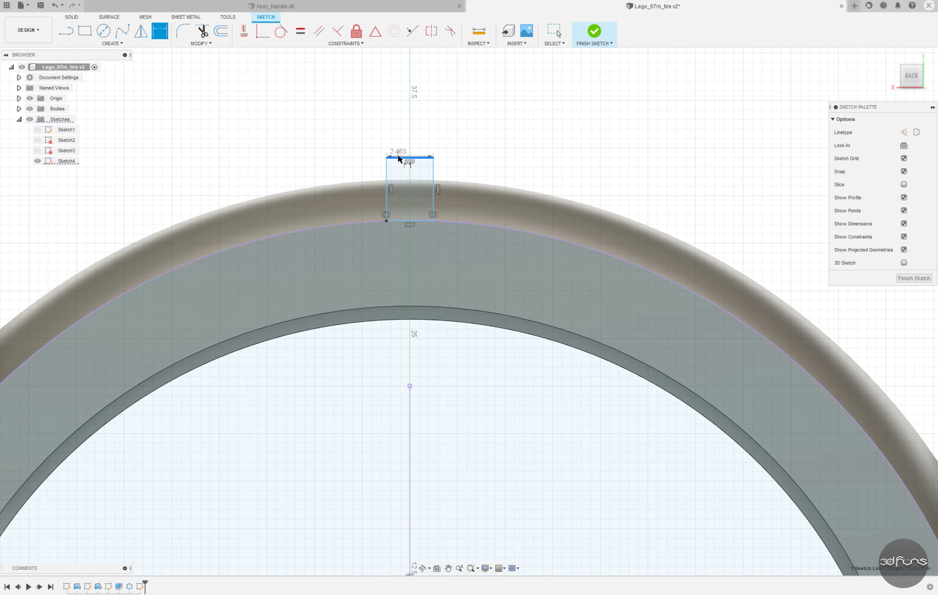
# Step: Make the rectangle 4 mm wide and extrude-cut it as a slot with 5° taper
pyautogui.click(414, 132)
pyautogui.write('4')
pyautogui.press('Return')
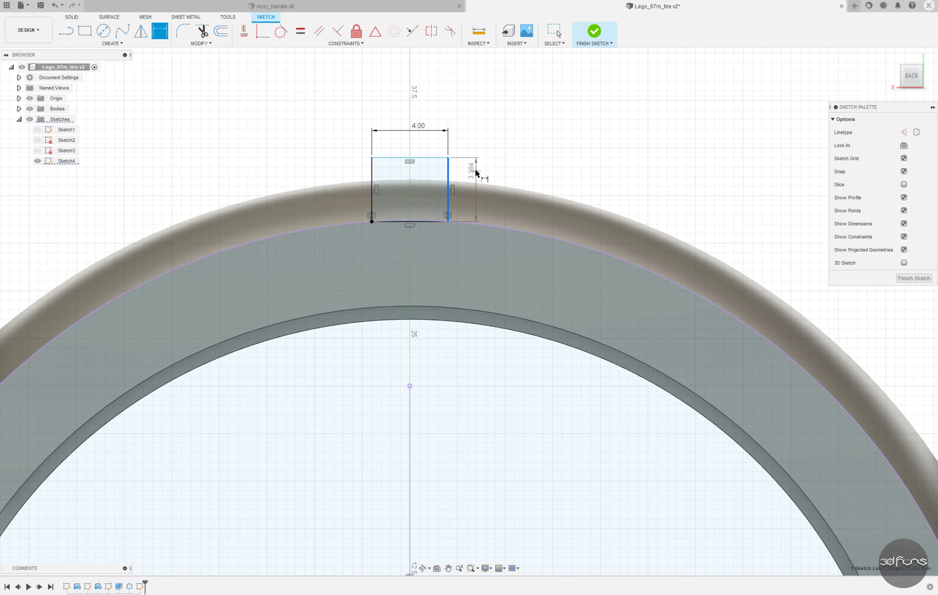
pyautogui.click(594, 31)
pyautogui.press('e')
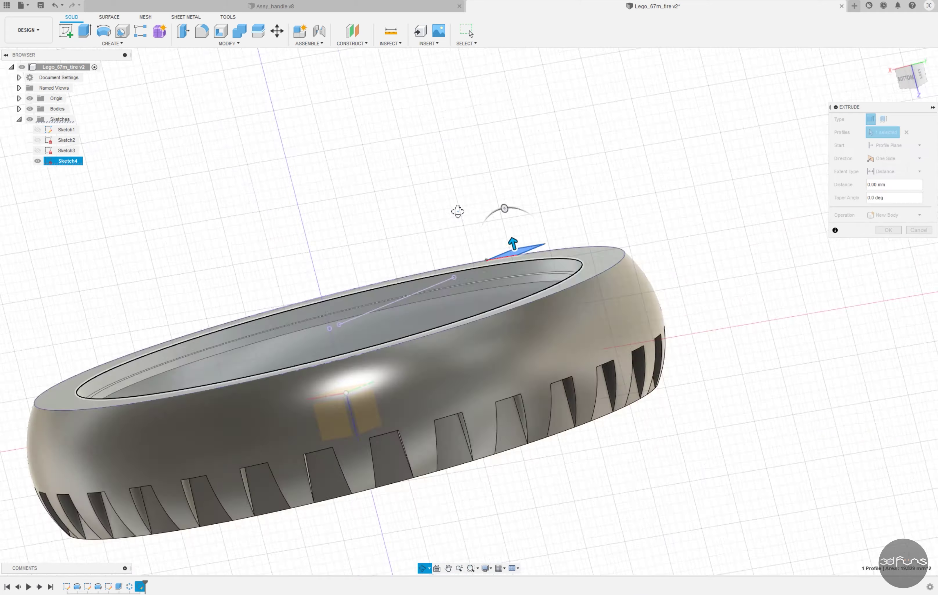
pyautogui.doubleClick(873, 199)
pyautogui.write('5')
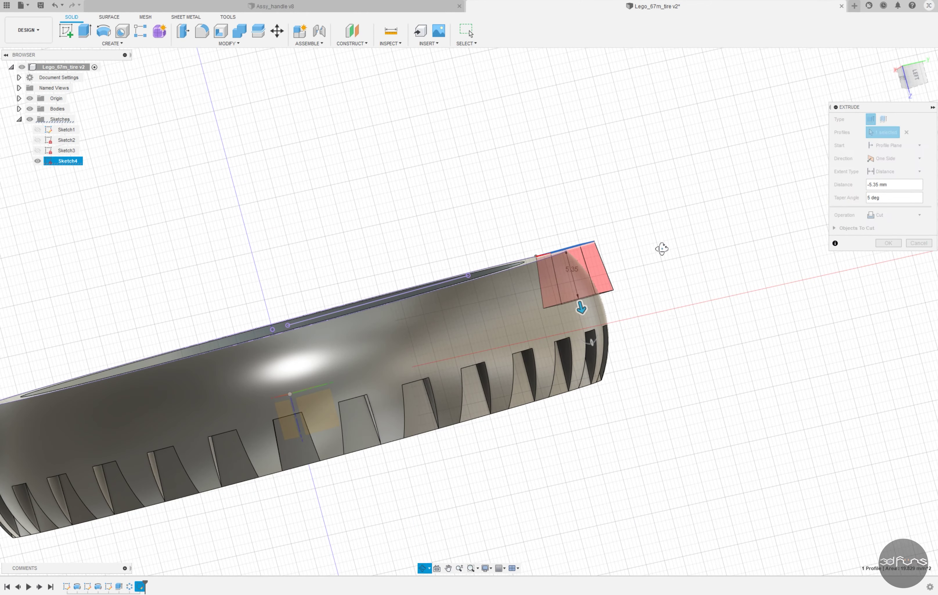
pyautogui.click(888, 242)
pyautogui.keyDown('shift'); pyautogui.moveTo(888, 243); pyautogui.dragTo(622, 246, button='middle'); pyautogui.keyUp('shift')
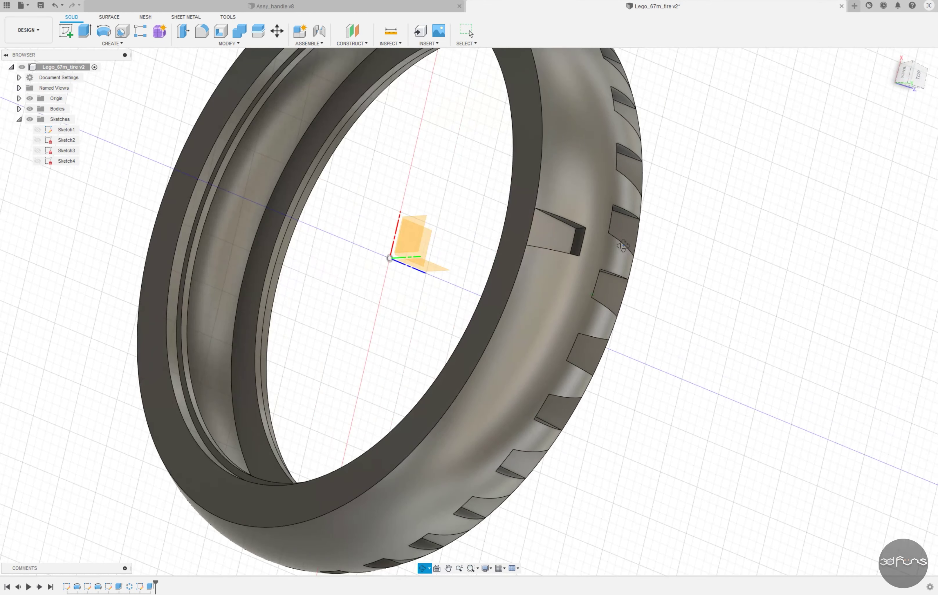
# Step: Circular-pattern the new slot around the tire's axis
pyautogui.click(111, 43)
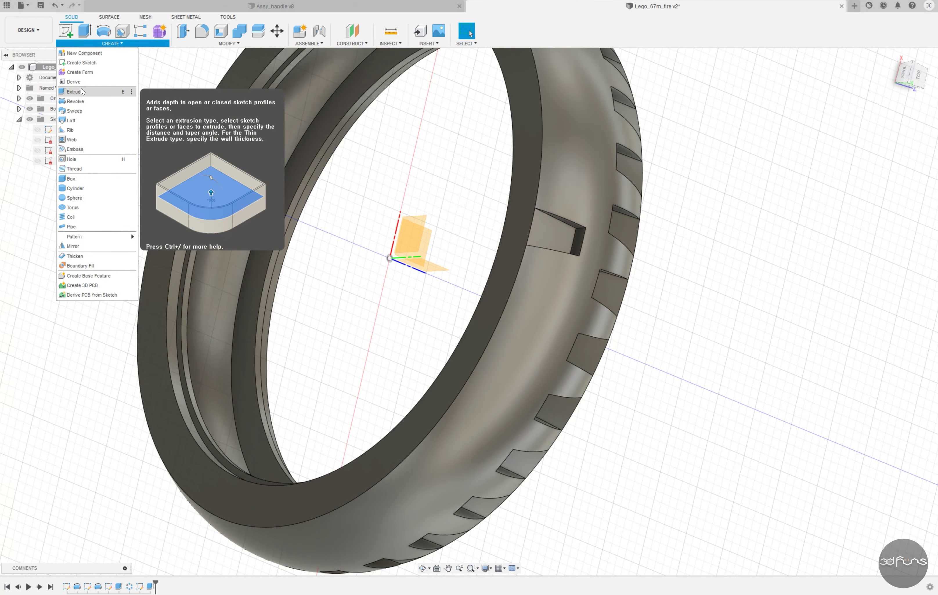
pyautogui.click(166, 246)
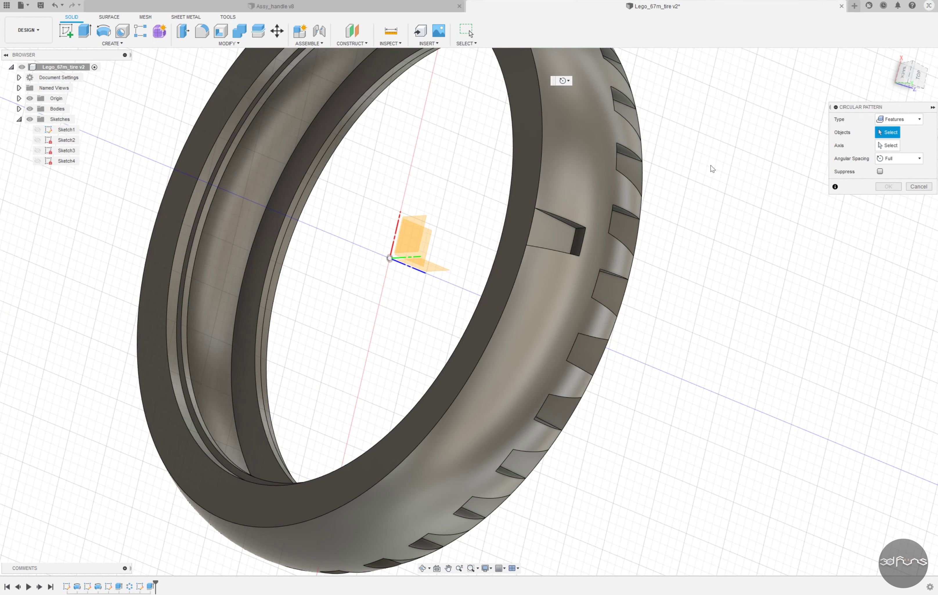
pyautogui.click(560, 244)
pyautogui.click(409, 266)
pyautogui.click(873, 214)
pyautogui.scroll(-3, 539, 62)
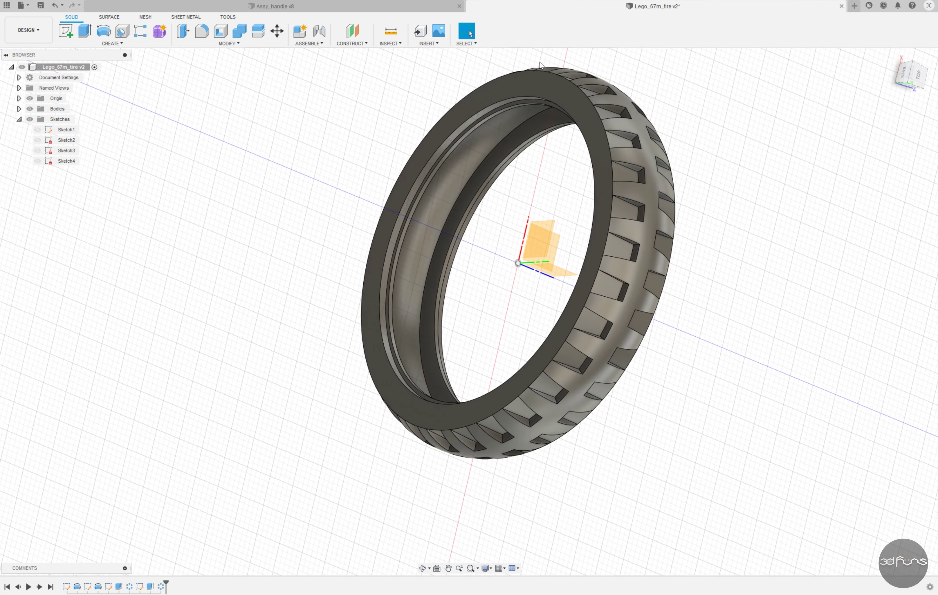
# Step: Save the Lego_67m_tire design as v3
pyautogui.press('F6')
pyautogui.hotkey('ctrl', 's')
pyautogui.press('Return')
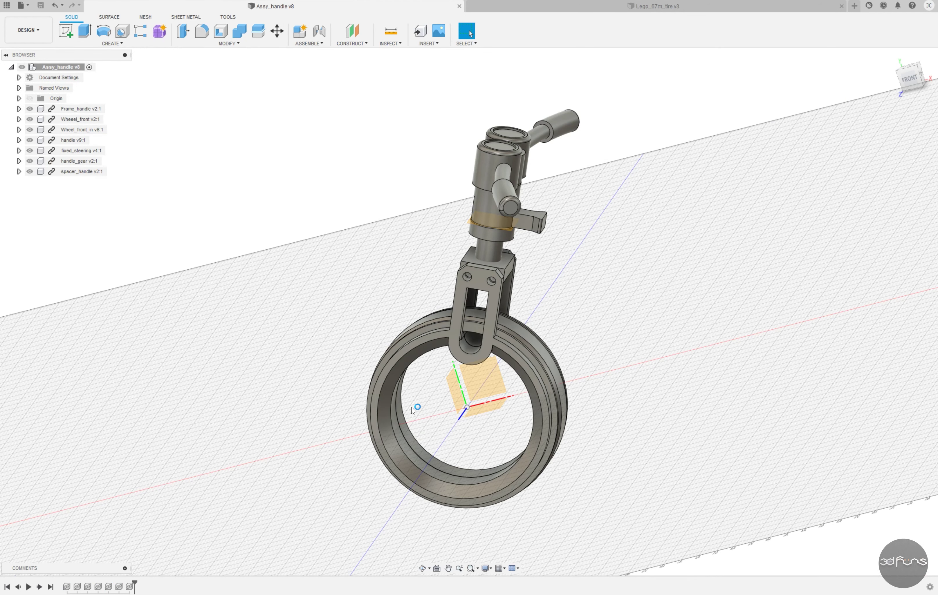
# Step: Place Lego_67m_tire v3 around the front wheel of the Assy_handle assembly
pyautogui.click(894, 266)
pyautogui.keyDown('shift'); pyautogui.moveTo(787, 276); pyautogui.dragTo(655, 277, button='middle'); pyautogui.keyUp('shift')
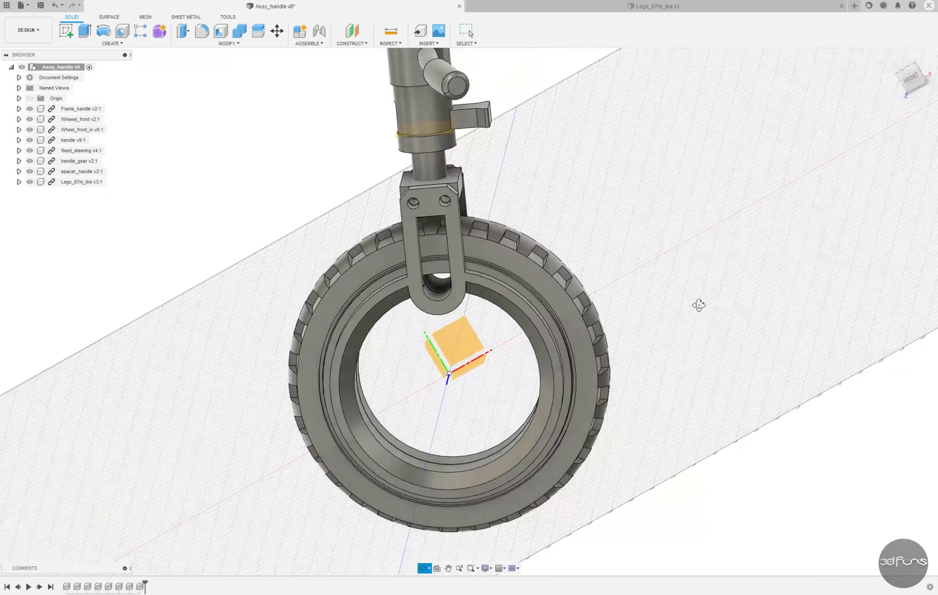
pyautogui.press('F6')
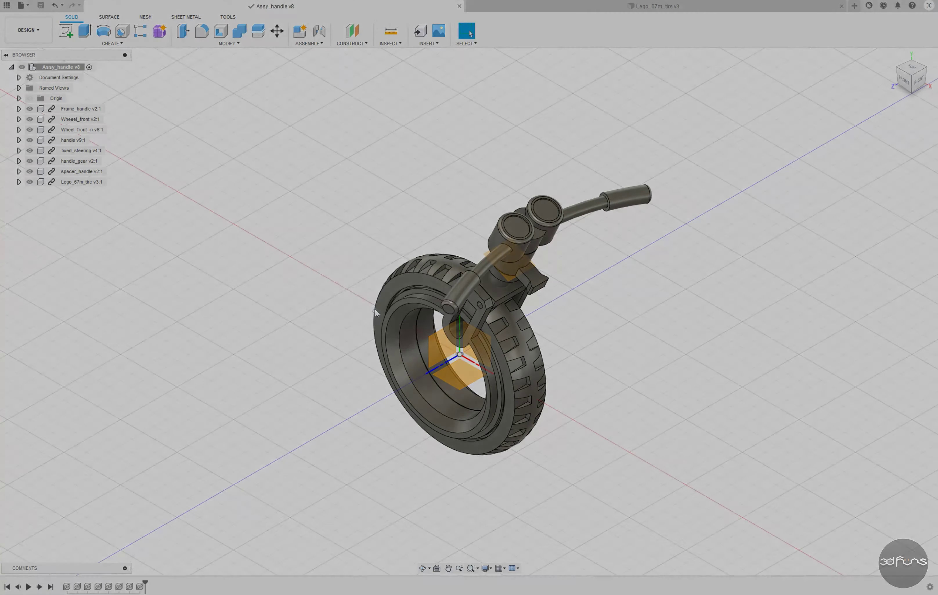
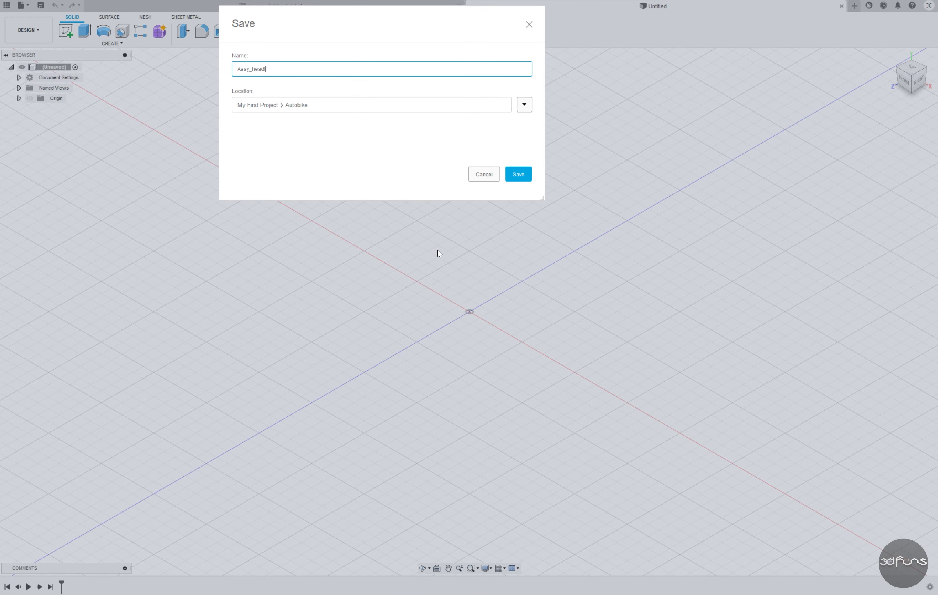
# Step: Save the assembly as Assy_headlight and place the inserted headlight_back component
pyautogui.write('ight')
pyautogui.click(518, 174)
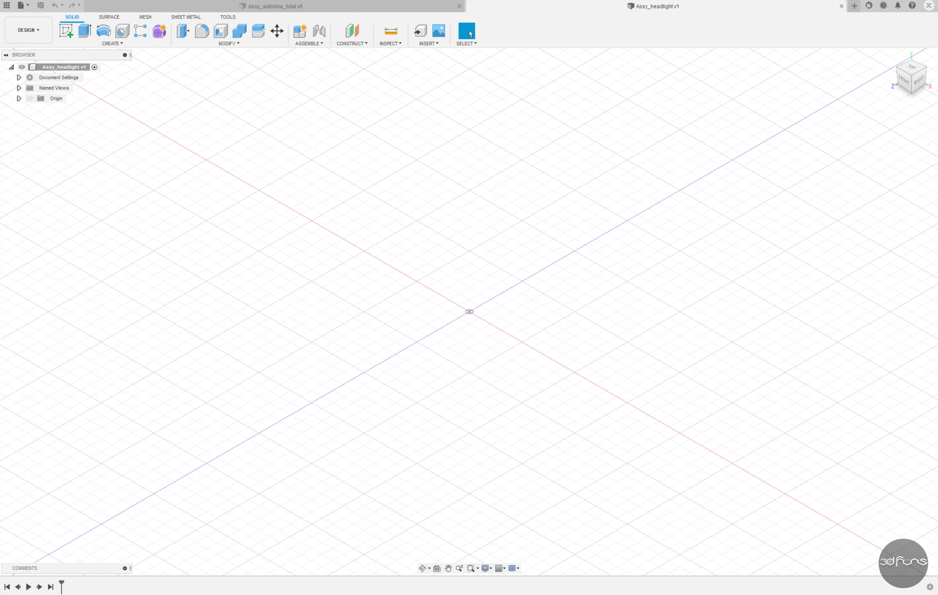
pyautogui.click(888, 266)
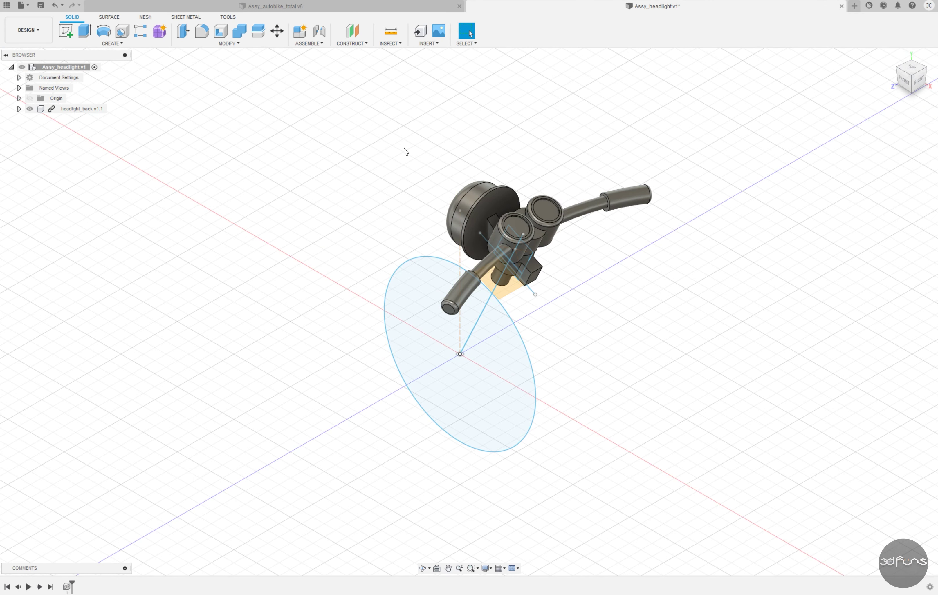
# Step: Save the headlight assembly and open headlight_back as its own document
pyautogui.hotkey('ctrl', 's')
pyautogui.press('Return')
pyautogui.rightClick(82, 111)
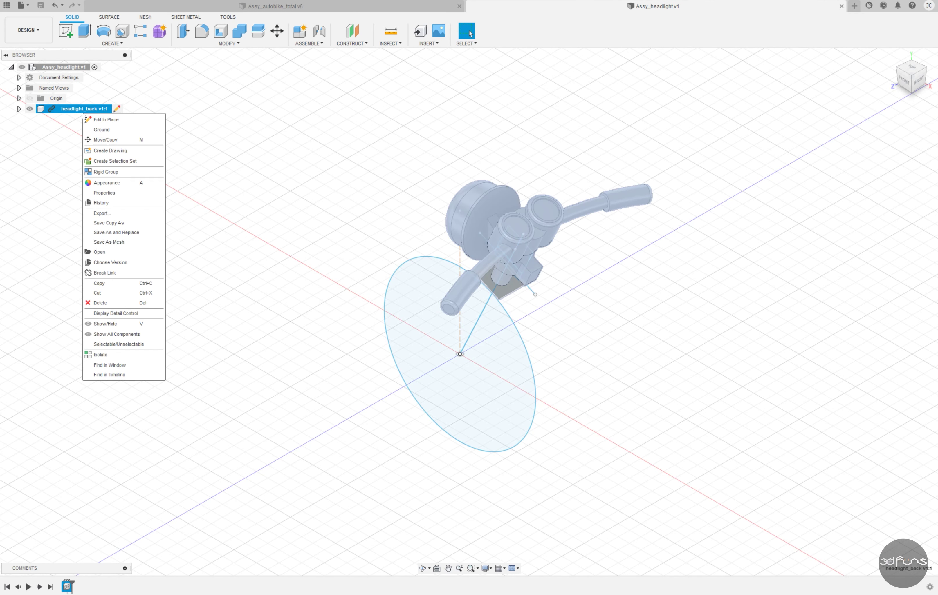
pyautogui.click(104, 234)
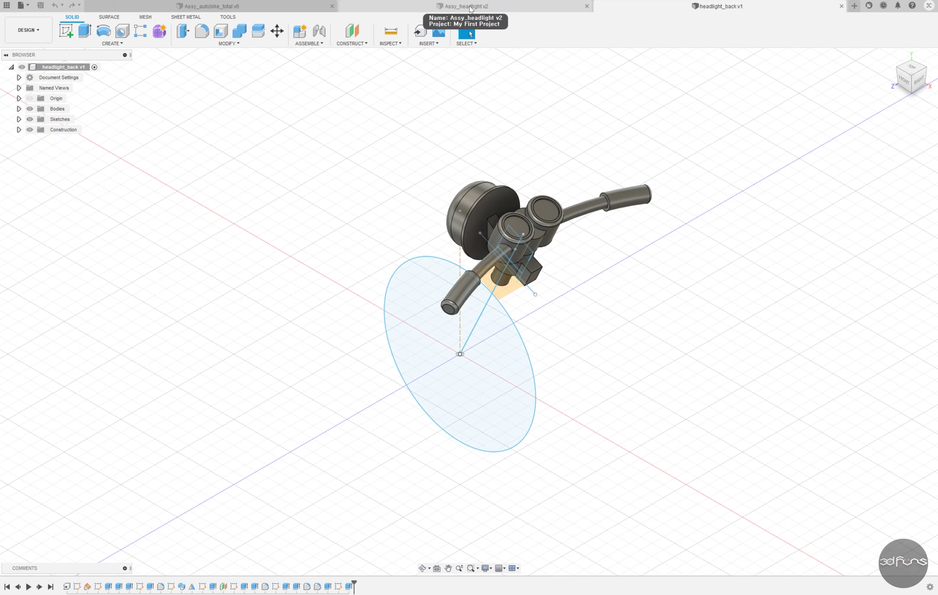
# Step: Delete the last history feature and the Fillet from headlight_back's timeline
pyautogui.scroll(5, 583, 256)
pyautogui.press('Delete')
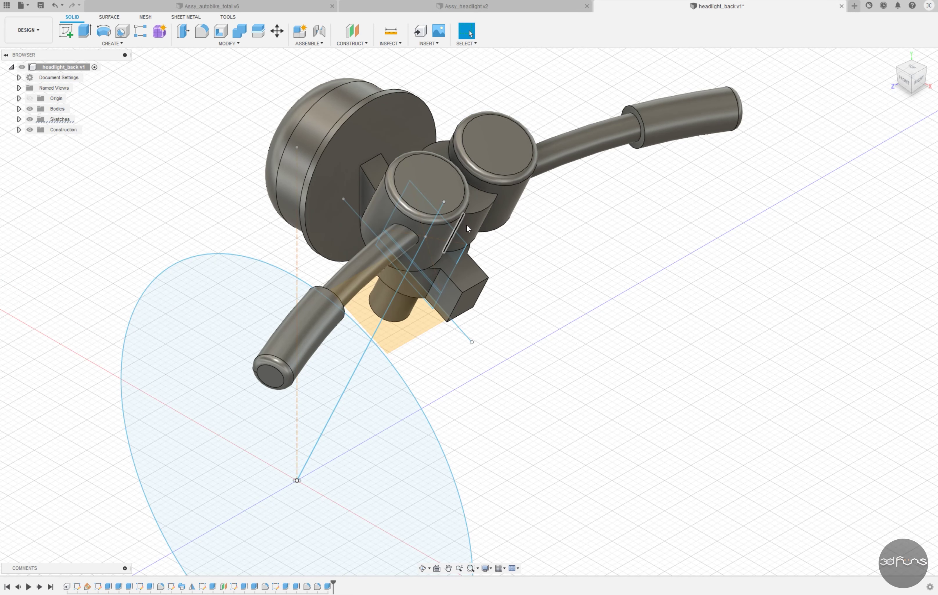
pyautogui.click(308, 586)
pyautogui.press('Delete')
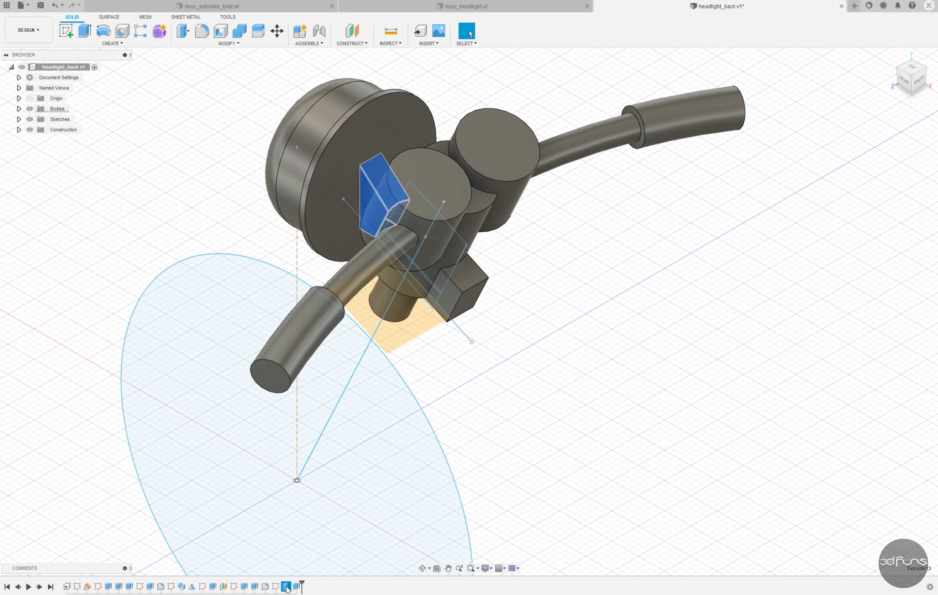
pyautogui.keyDown('shift'); pyautogui.moveTo(404, 450); pyautogui.dragTo(429, 446, button='middle'); pyautogui.keyUp('shift')
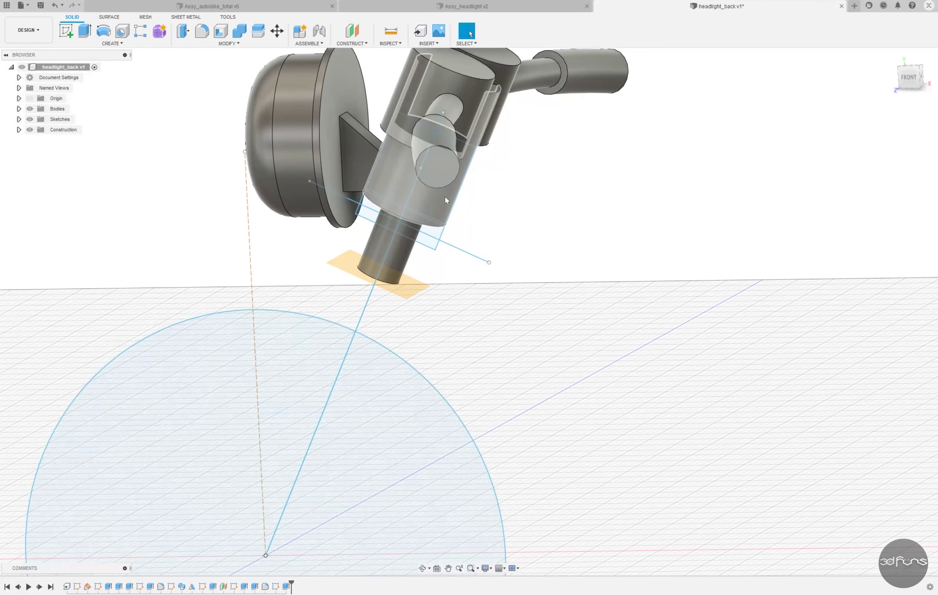
# Step: Delete the extrude body and the construction plane features, confirming each deletion warning
pyautogui.click(126, 588)
pyautogui.press('Delete')
pyautogui.click(347, 315)
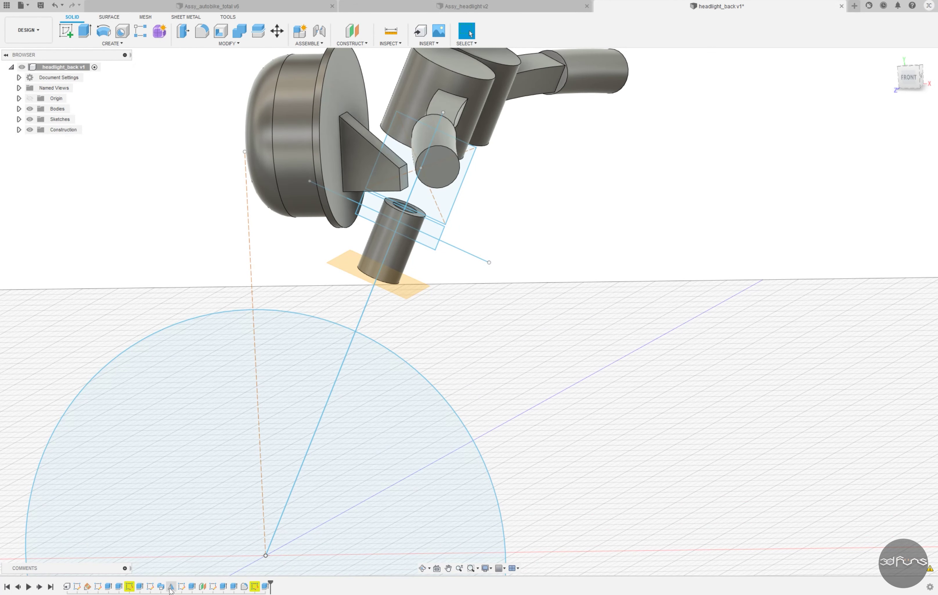
pyautogui.moveTo(394, 453)
pyautogui.keyDown('shift'); pyautogui.mouseDown(button='middle')
pyautogui.moveTo(571, 344)
pyautogui.moveTo(551, 374)
pyautogui.mouseUp(button='middle'); pyautogui.keyUp('shift')
pyautogui.click(88, 587)
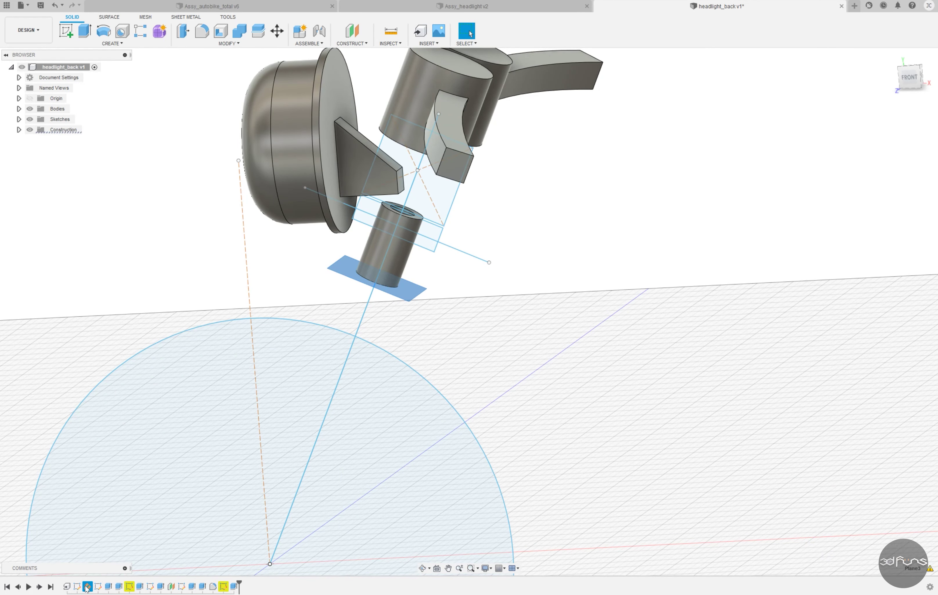
pyautogui.press('Delete')
pyautogui.click(341, 313)
pyautogui.press('Delete')
pyautogui.click(342, 313)
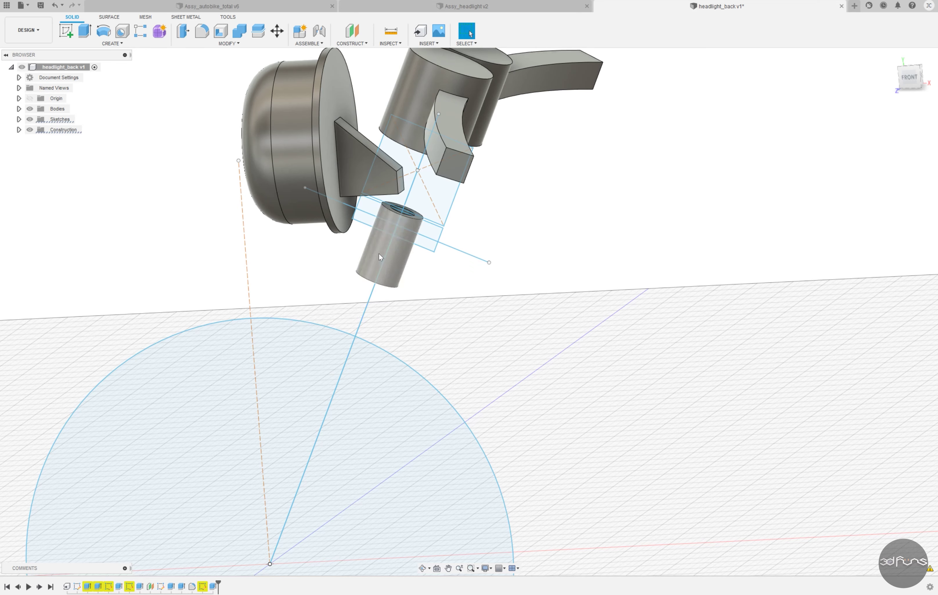
# Step: Delete the curved body, the wedge and the remaining tail features
pyautogui.click(97, 587)
pyautogui.press('Delete')
pyautogui.click(341, 313)
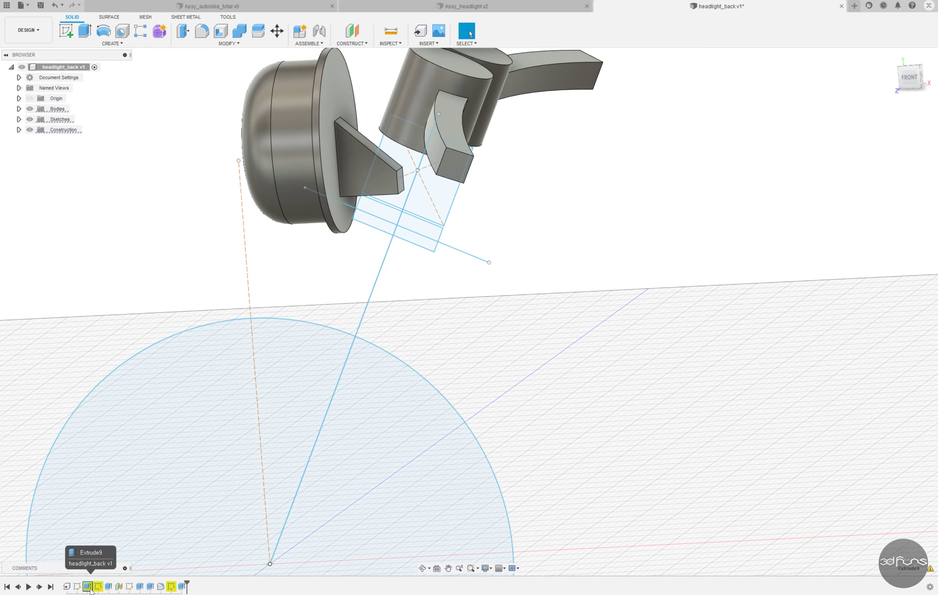
pyautogui.click(98, 587)
pyautogui.press('Delete')
pyautogui.press('Return')
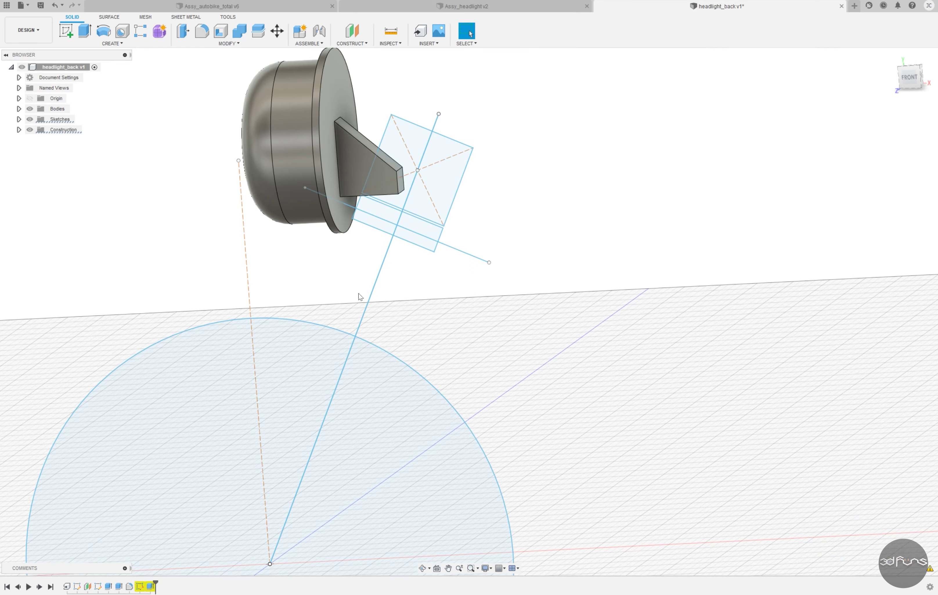
pyautogui.scroll(-3, 358, 293)
pyautogui.click(140, 586)
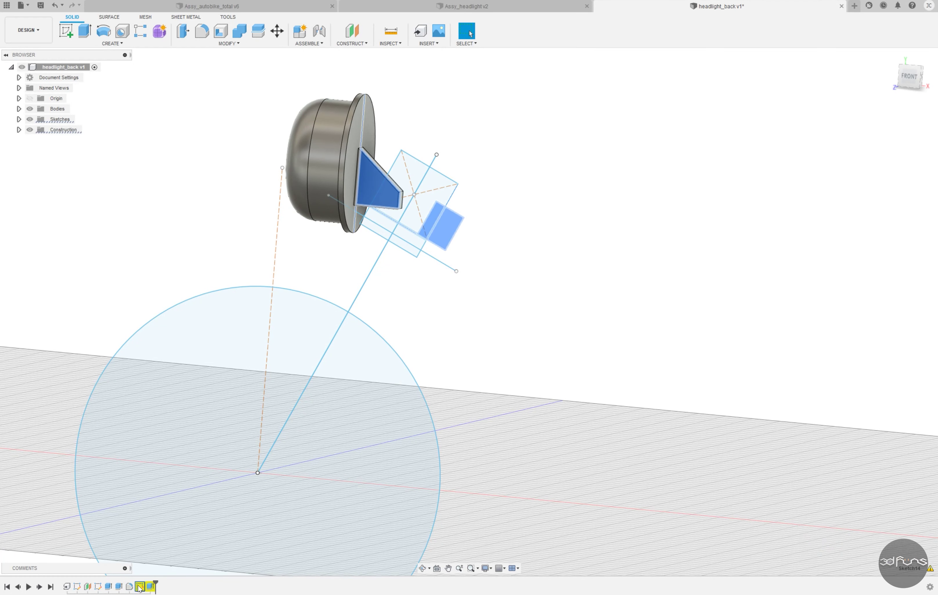
pyautogui.press('Delete')
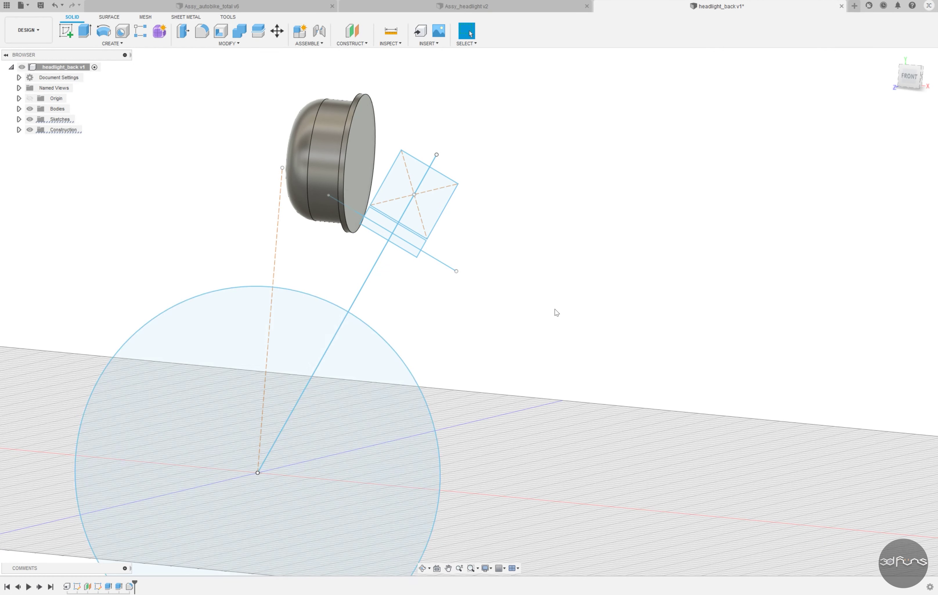
# Step: Edit the Sketch3 derive from Autobike_skel, dropping the wheel-circle sketch to keep two sketches
pyautogui.rightClick(78, 587)
pyautogui.click(98, 483)
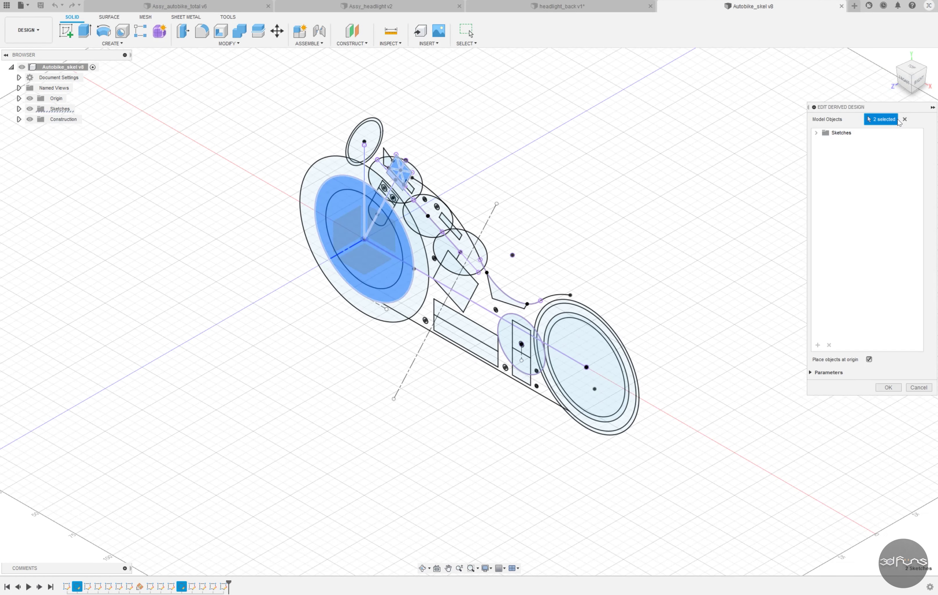
pyautogui.click(423, 172)
pyautogui.moveTo(423, 172)
pyautogui.keyDown('shift'); pyautogui.mouseDown(button='middle')
pyautogui.moveTo(546, 169)
pyautogui.moveTo(366, 130)
pyautogui.mouseUp(button='middle'); pyautogui.keyUp('shift')
pyautogui.scroll(5, 366, 130)
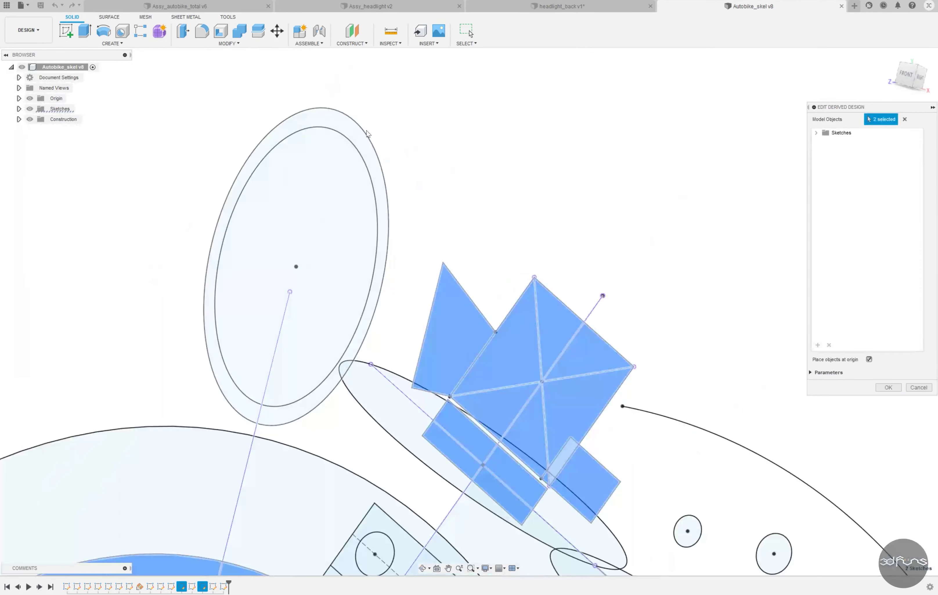
pyautogui.scroll(-2, 669, 158)
pyautogui.click(573, 231)
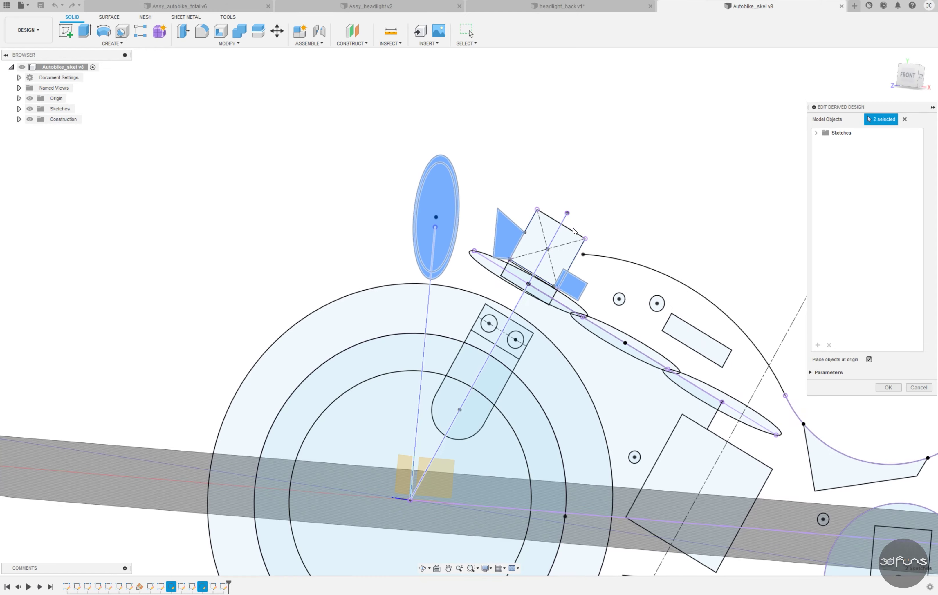
pyautogui.click(887, 388)
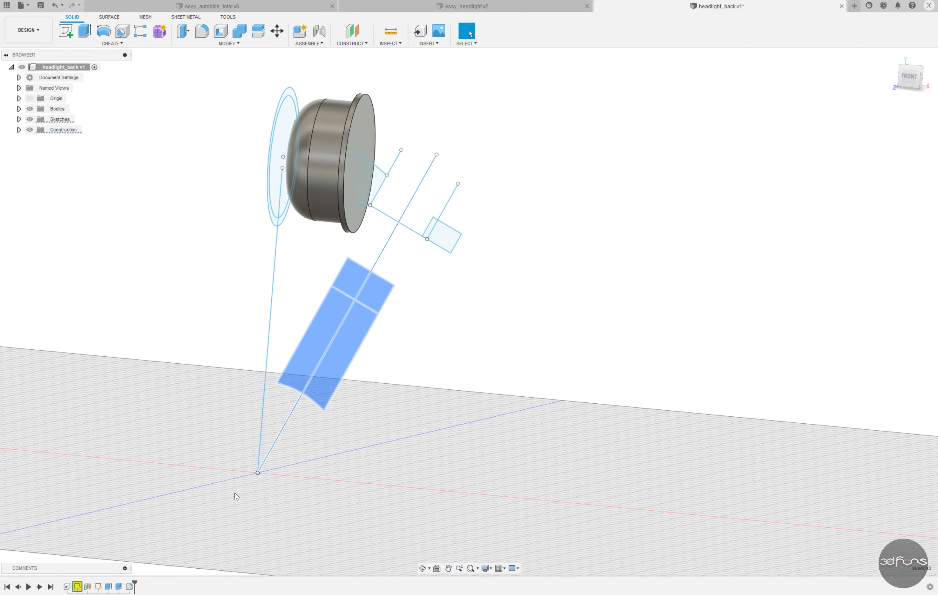
# Step: Measure from the cap's sketch circles to its rim face
pyautogui.moveTo(237, 497)
pyautogui.keyDown('shift'); pyautogui.mouseDown(button='middle')
pyautogui.moveTo(491, 356)
pyautogui.moveTo(477, 345)
pyautogui.mouseUp(button='middle'); pyautogui.keyUp('shift')
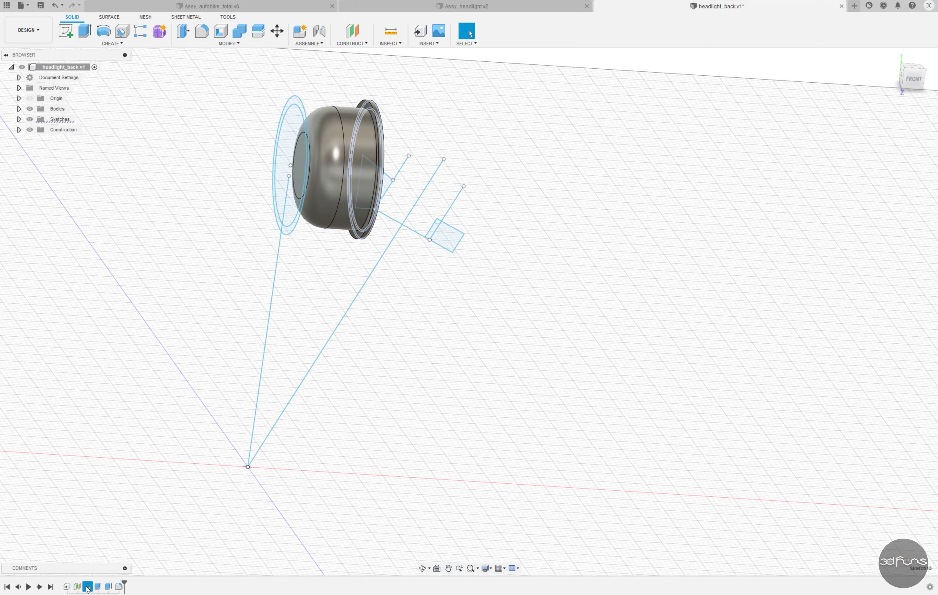
pyautogui.click(87, 588)
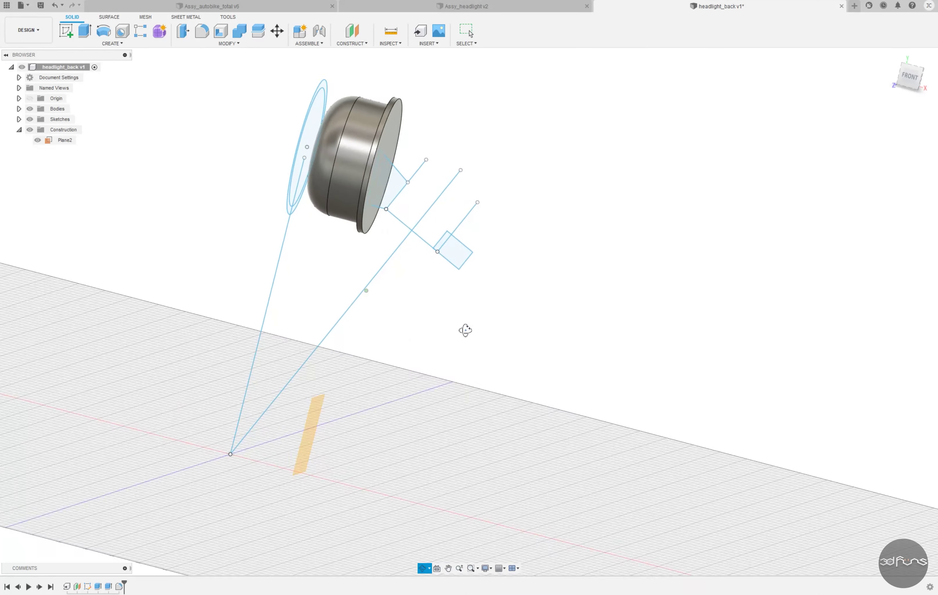
pyautogui.keyDown('shift'); pyautogui.moveTo(464, 329); pyautogui.dragTo(307, 87, button='middle'); pyautogui.keyUp('shift')
pyautogui.press('i')
pyautogui.click(306, 83)
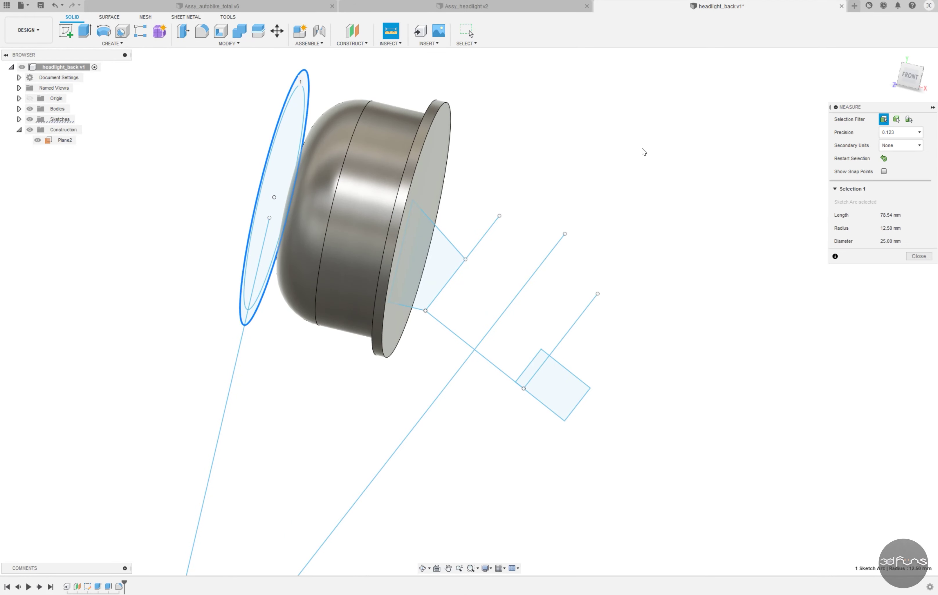
pyautogui.click(432, 114)
pyautogui.click(296, 90)
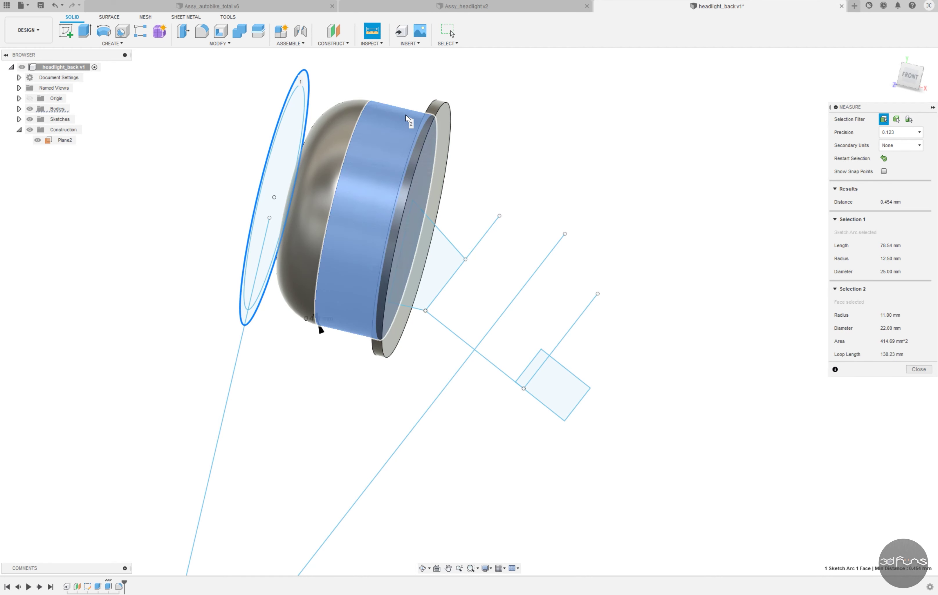
pyautogui.scroll(3, 405, 114)
pyautogui.press('Escape')
pyautogui.scroll(-3, 672, 223)
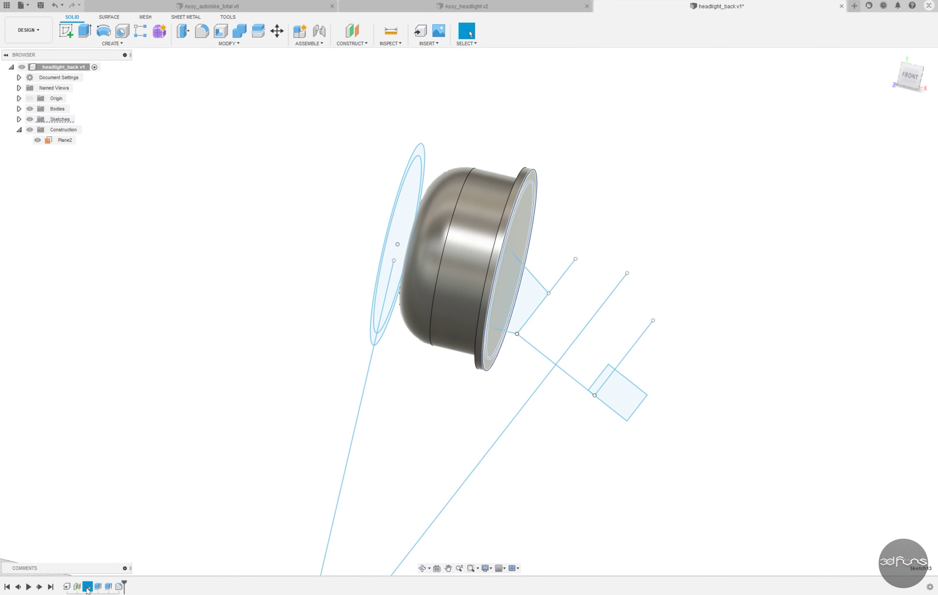
# Step: In the cap's profile sketch, delete the 57.10 dimension and project the upper outer circle
pyautogui.click(99, 587)
pyautogui.rightClick(98, 587)
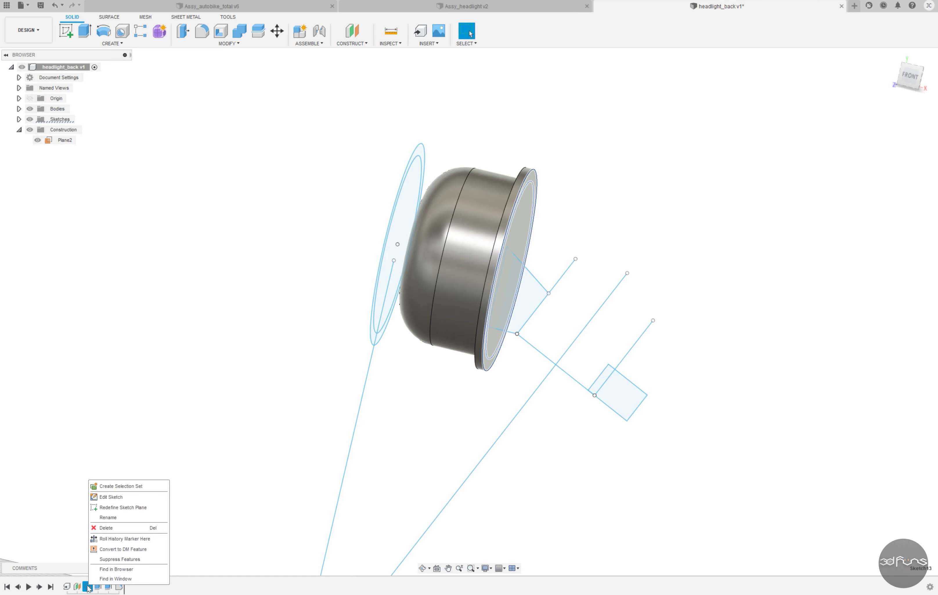
pyautogui.click(118, 497)
pyautogui.click(110, 350)
pyautogui.press('Delete')
pyautogui.moveTo(398, 259); pyautogui.dragTo(399, 467)
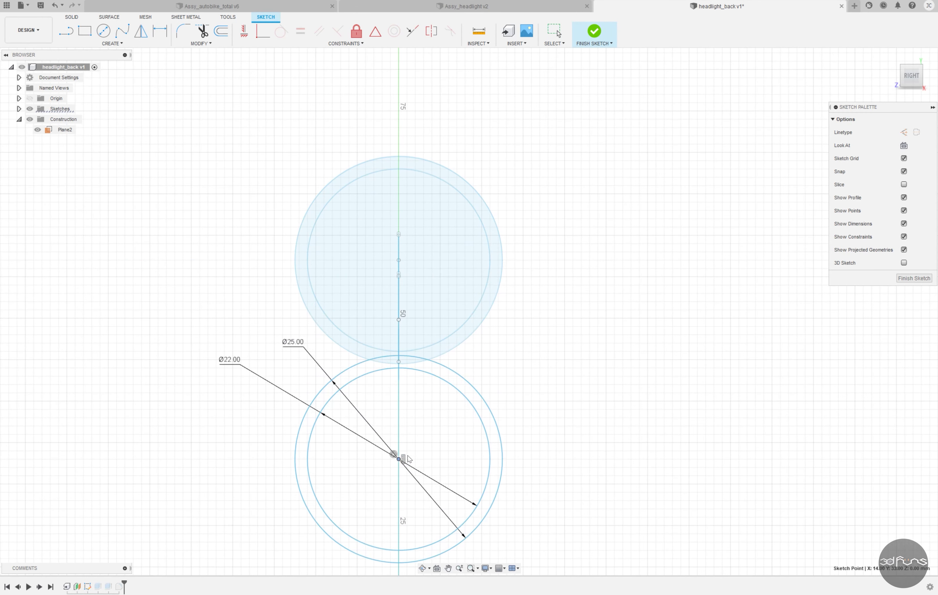
pyautogui.click(113, 44)
pyautogui.click(161, 197)
pyautogui.click(501, 244)
pyautogui.scroll(-2, 531, 222)
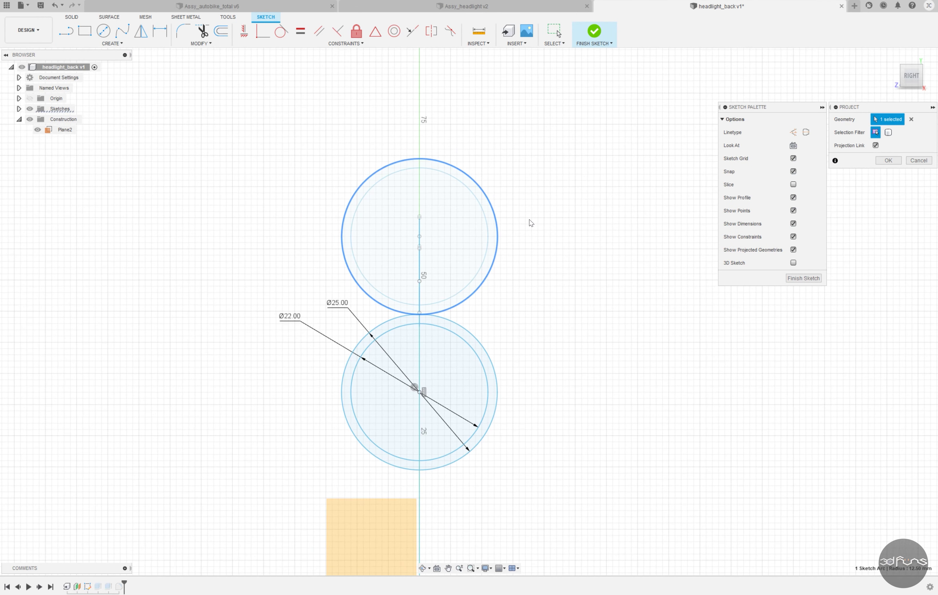
pyautogui.press('Return')
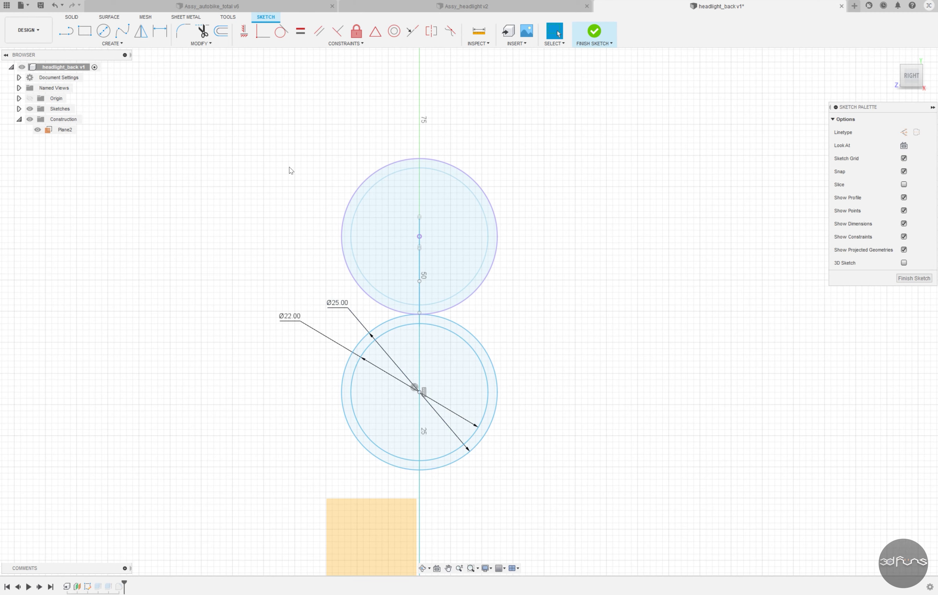
# Step: Make the circles concentric with the projected circle and set diameters to 30 and 10 mm
pyautogui.click(420, 395)
pyautogui.click(419, 236)
pyautogui.scroll(3, 406, 178)
pyautogui.doubleClick(301, 132)
pyautogui.write('30')
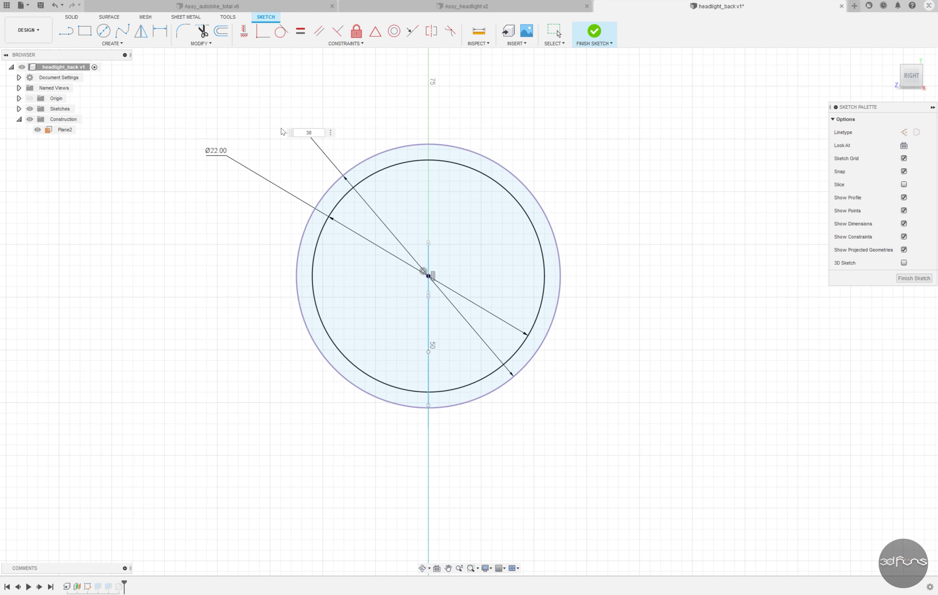
pyautogui.press('Return')
pyautogui.doubleClick(188, 134)
pyautogui.write('10')
pyautogui.press('Return')
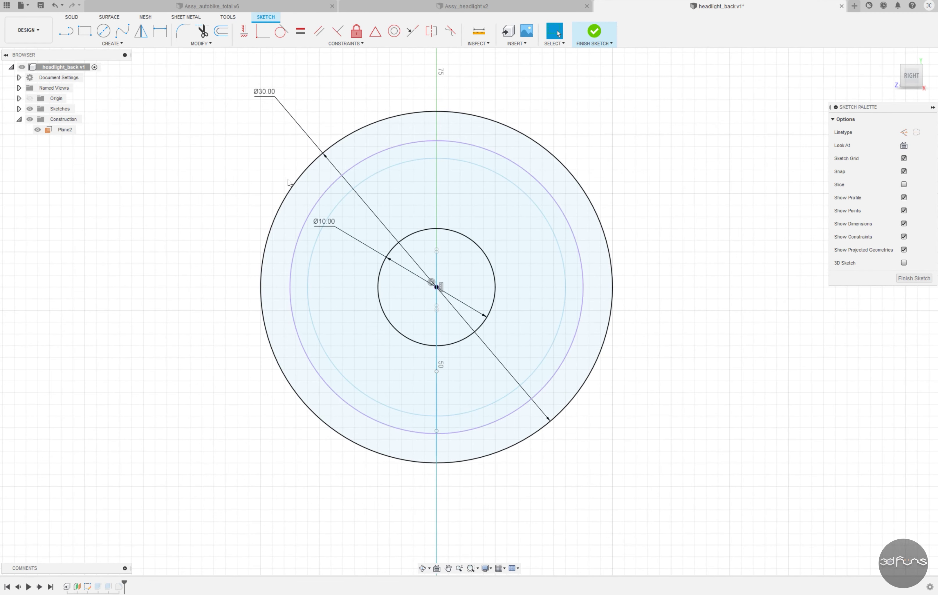
# Step: Replace the diameter dimensions with Equal constraints to the projected circle and finish the sketch
pyautogui.press('Delete')
pyautogui.click(264, 91)
pyautogui.press('Delete')
pyautogui.click(300, 30)
pyautogui.click(352, 132)
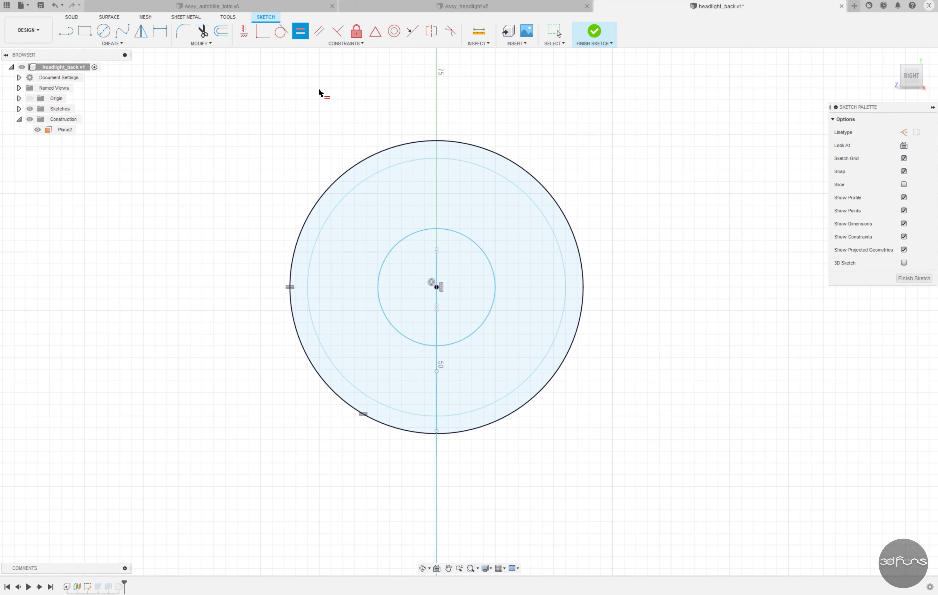
pyautogui.click(395, 246)
pyautogui.click(360, 188)
pyautogui.click(594, 31)
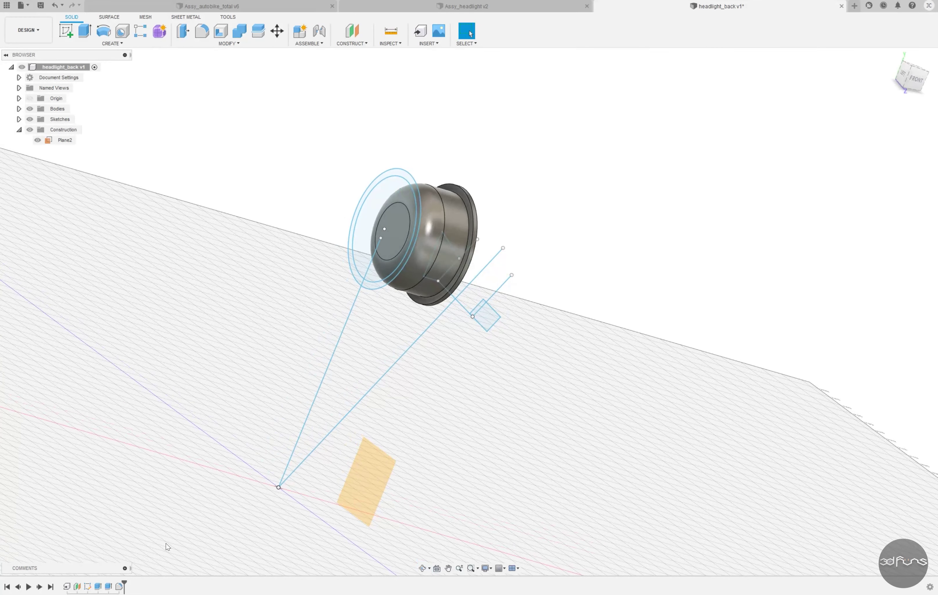
# Step: Repair the cap extrude by reselecting its missing profile, then measure the cylinder body
pyautogui.moveTo(221, 524)
pyautogui.keyDown('shift'); pyautogui.mouseDown(button='middle')
pyautogui.moveTo(266, 503)
pyautogui.moveTo(229, 499)
pyautogui.mouseUp(button='middle'); pyautogui.keyUp('shift')
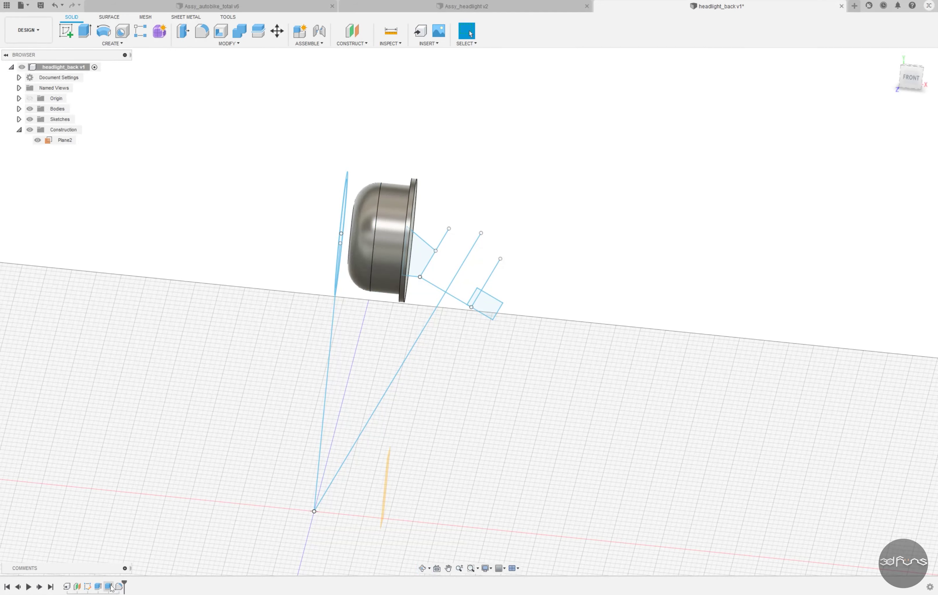
pyautogui.keyDown('shift'); pyautogui.moveTo(275, 244); pyautogui.dragTo(286, 181, button='middle'); pyautogui.keyUp('shift')
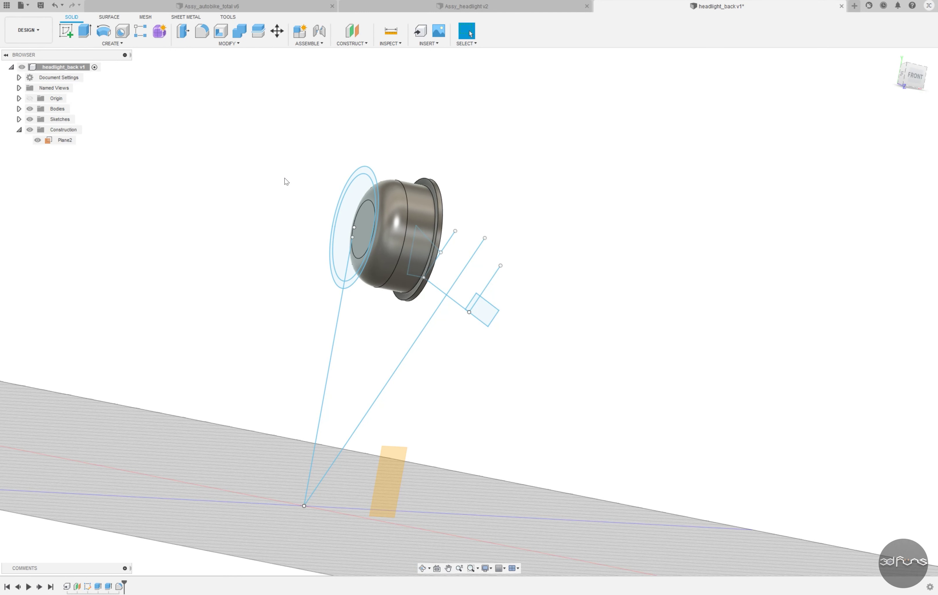
pyautogui.doubleClick(396, 222)
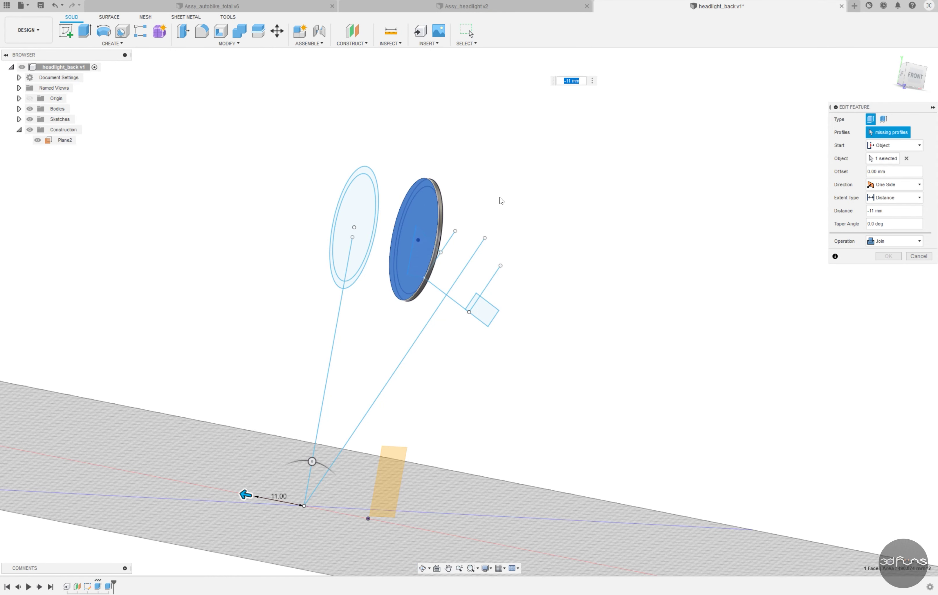
pyautogui.scroll(2, 536, 195)
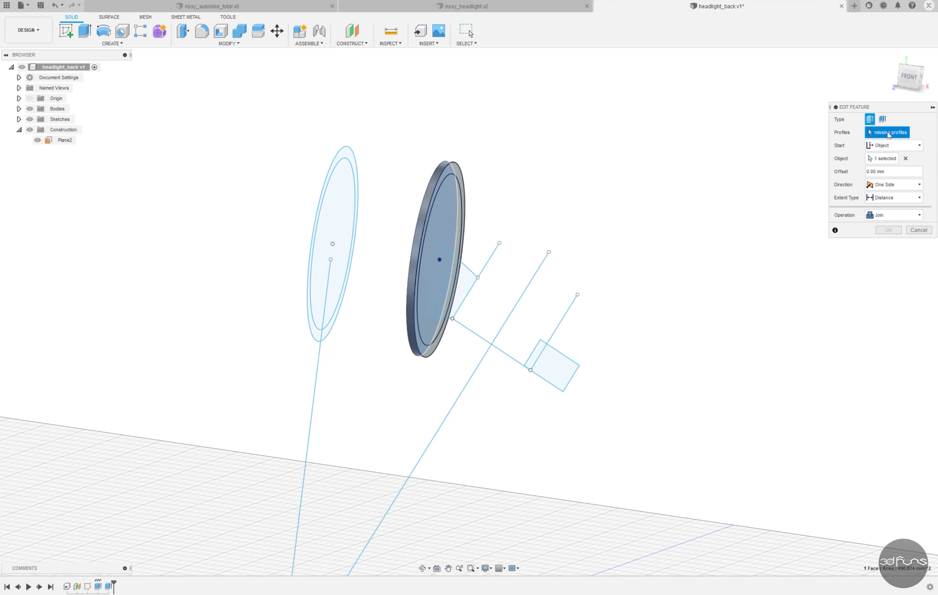
pyautogui.click(436, 256)
pyautogui.press('Return')
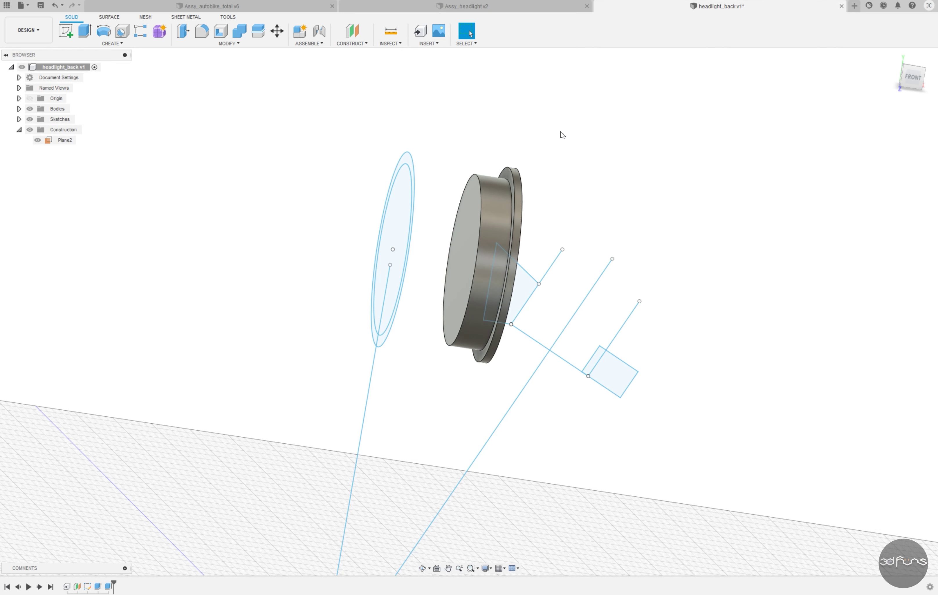
pyautogui.press('i')
pyautogui.click(490, 198)
pyautogui.press('Escape')
# Step: Add an inner circle at the origin to the back cap's sketch
pyautogui.rightClick(87, 587)
pyautogui.click(114, 496)
pyautogui.press('c')
pyautogui.click(458, 263)
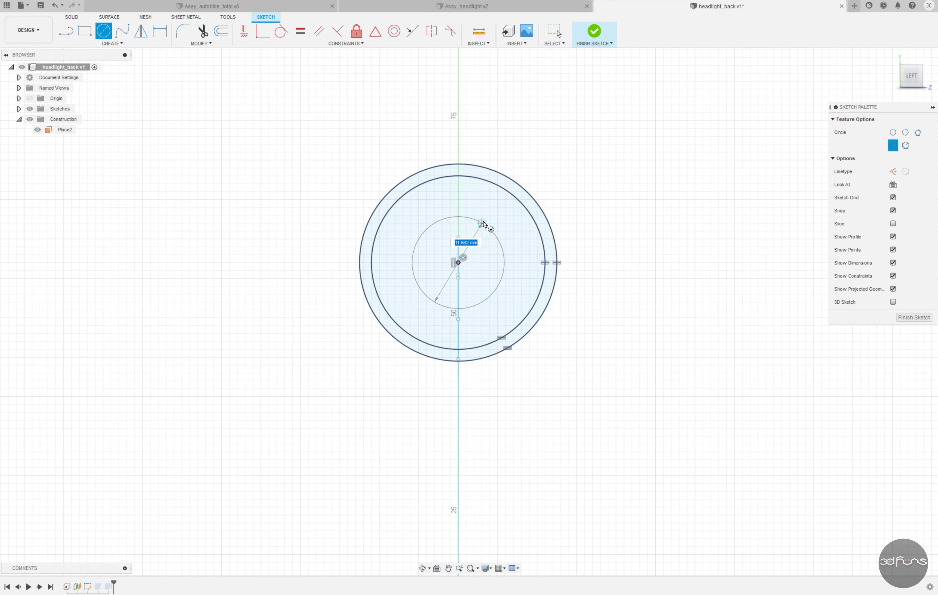
pyautogui.click(516, 272)
pyautogui.rightClick(523, 147)
pyautogui.click(598, 216)
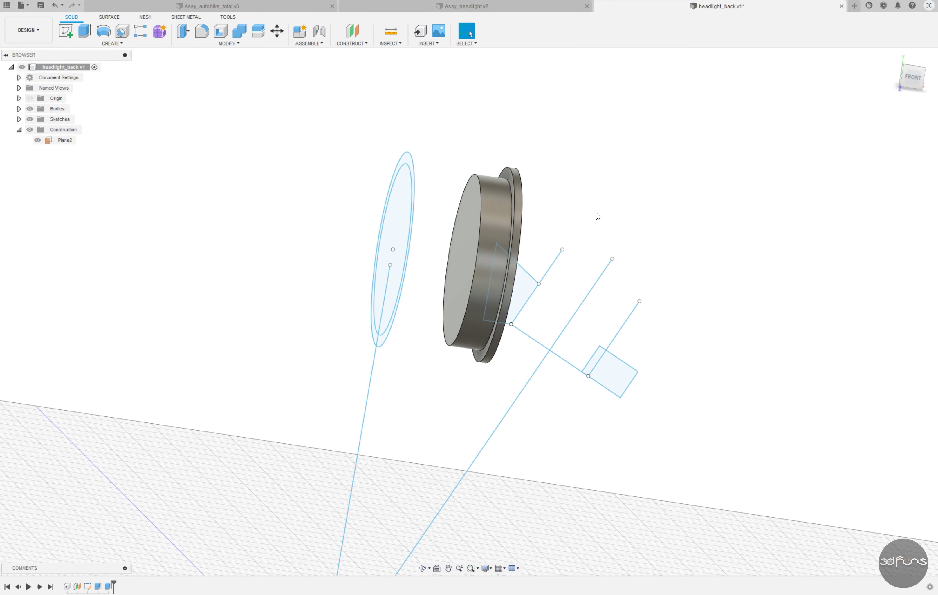
# Step: Extrude the inner circle profile from Sketch13 as a recess cut
pyautogui.press('e')
pyautogui.click(38, 150)
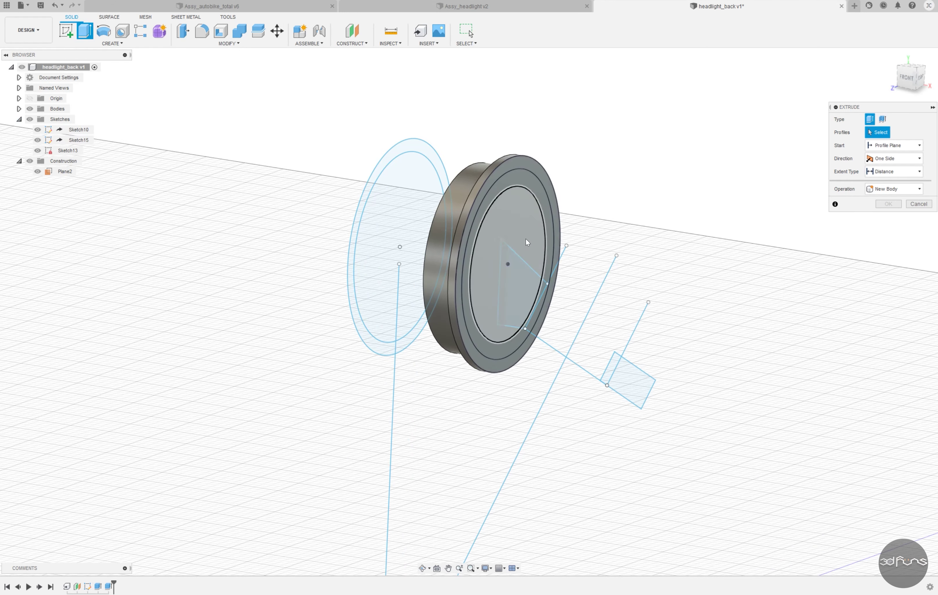
pyautogui.click(495, 268)
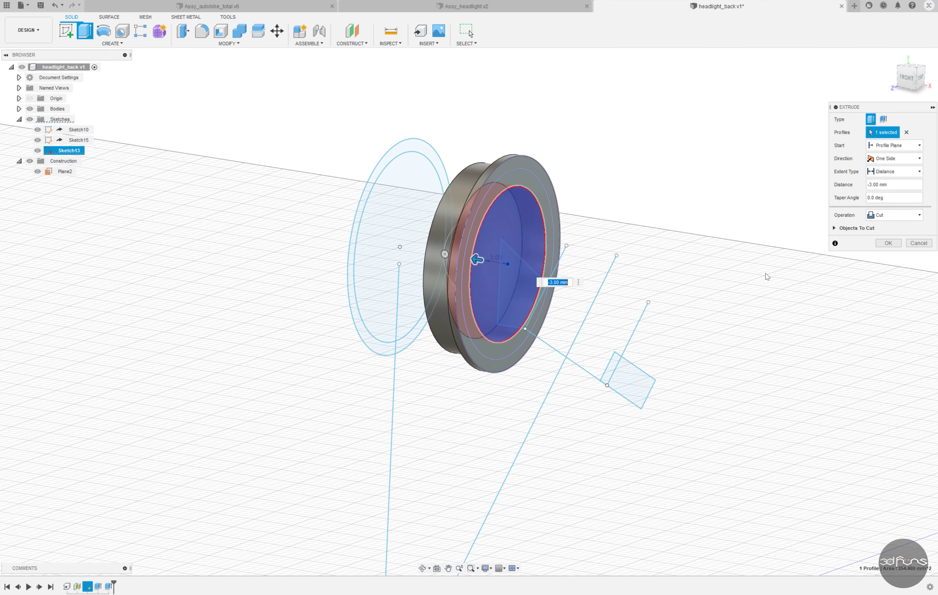
pyautogui.click(887, 243)
# Step: Re-edit the recess cut to start from Object with a -3 mm depth
pyautogui.rightClick(118, 586)
pyautogui.click(136, 515)
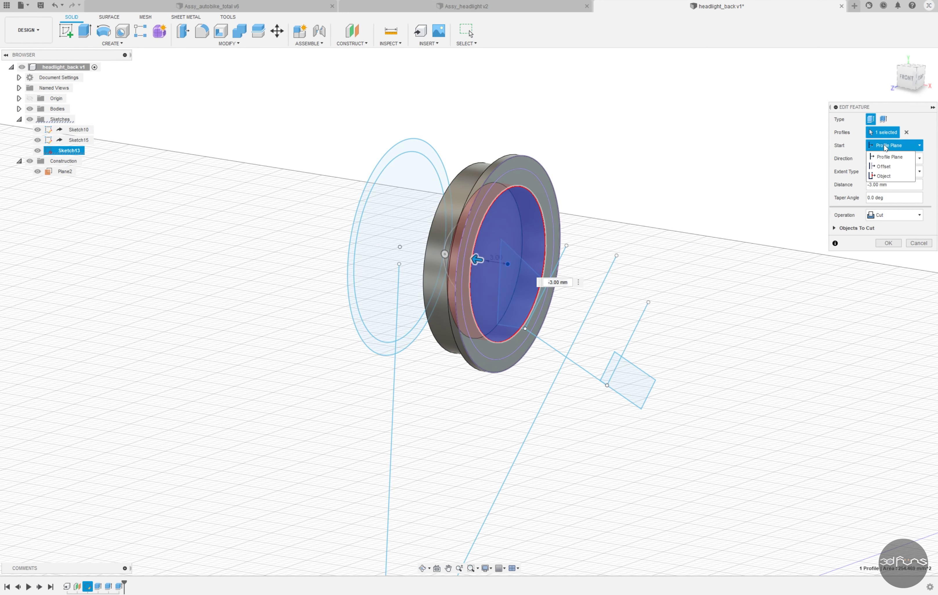
pyautogui.keyDown('shift'); pyautogui.moveTo(477, 260); pyautogui.dragTo(614, 140, button='middle'); pyautogui.keyUp('shift')
pyautogui.moveTo(439, 256); pyautogui.dragTo(475, 261)
pyautogui.keyDown('shift'); pyautogui.moveTo(475, 262); pyautogui.dragTo(824, 191, button='middle'); pyautogui.keyUp('shift')
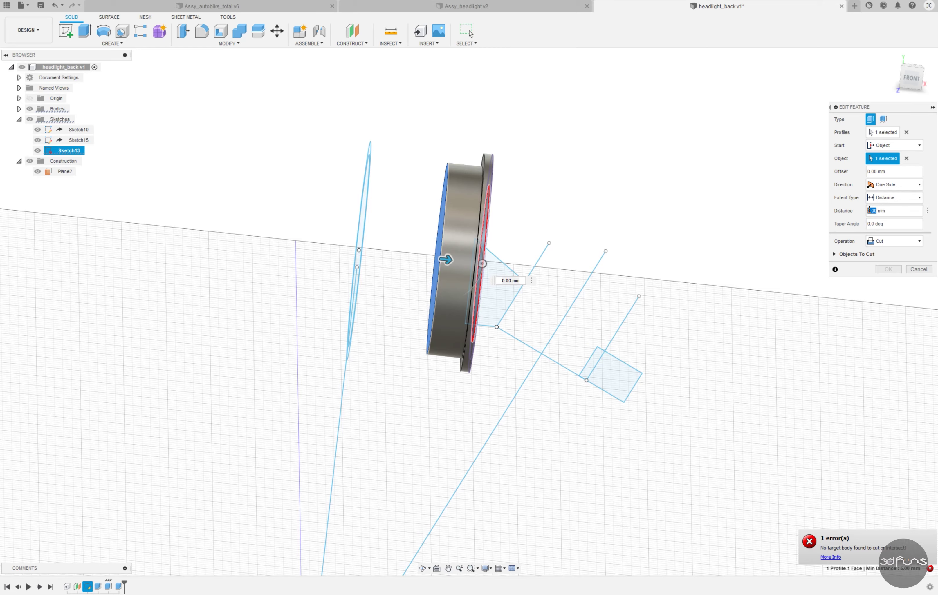
pyautogui.write('-3')
pyautogui.press('Return')
pyautogui.moveTo(802, 205)
pyautogui.keyDown('shift'); pyautogui.mouseDown(button='middle')
pyautogui.moveTo(666, 220)
pyautogui.moveTo(548, 278)
pyautogui.moveTo(561, 279)
pyautogui.moveTo(661, 135)
pyautogui.mouseUp(button='middle'); pyautogui.keyUp('shift')
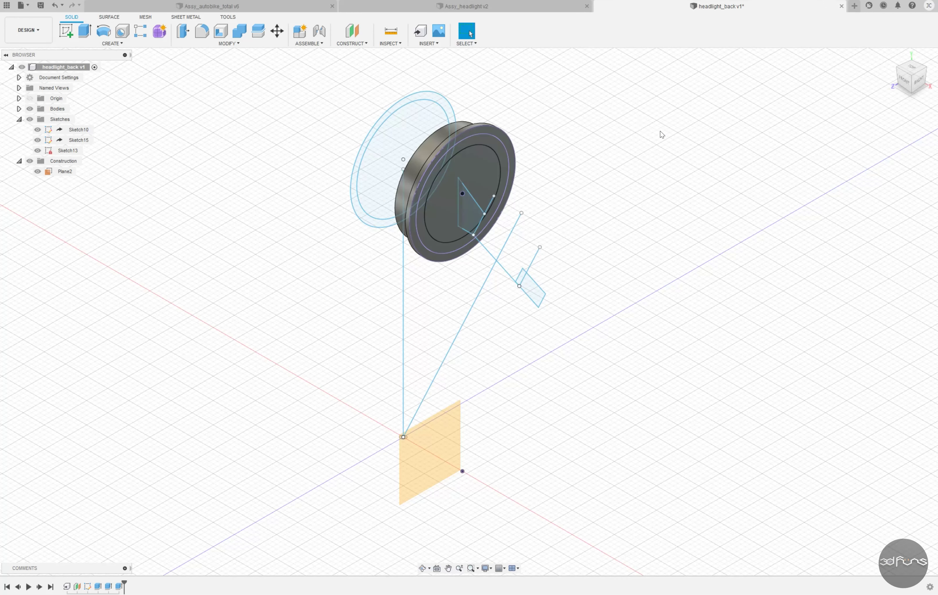
# Step: Save headlight_back as a new version 2
pyautogui.click(41, 6)
pyautogui.click(377, 311)
pyautogui.moveTo(373, 314)
pyautogui.keyDown('shift'); pyautogui.mouseDown(button='middle')
pyautogui.moveTo(369, 262)
pyautogui.moveTo(271, 263)
pyautogui.mouseUp(button='middle'); pyautogui.keyUp('shift')
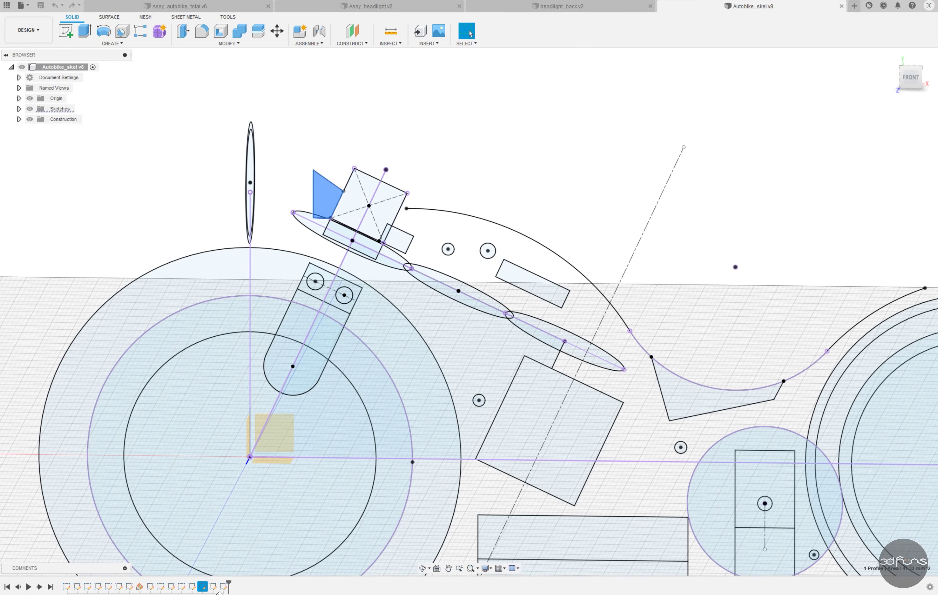
# Step: Open the headlight skeleton sketch for inspection, then finish it unchanged
pyautogui.rightClick(205, 586)
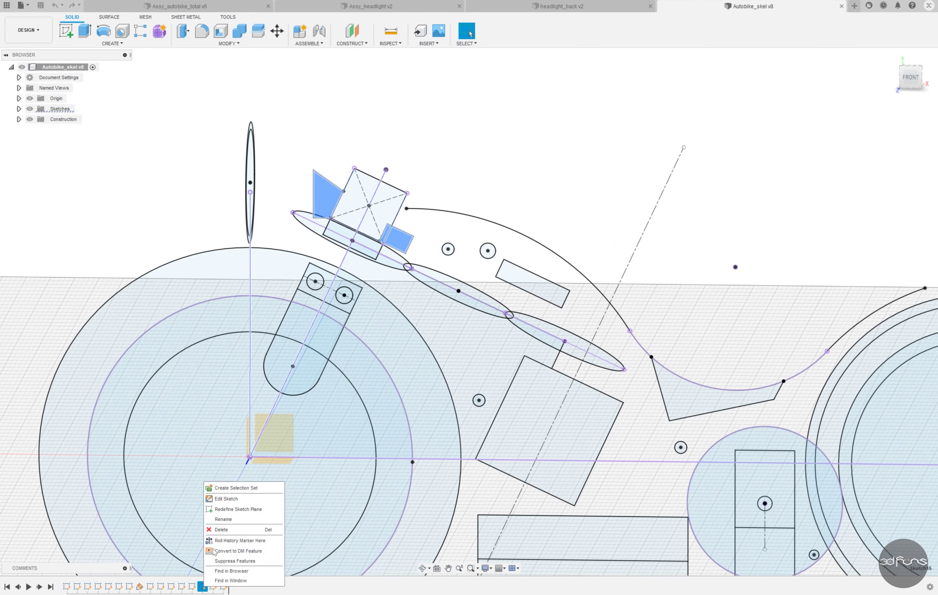
pyautogui.click(236, 499)
pyautogui.scroll(3, 346, 197)
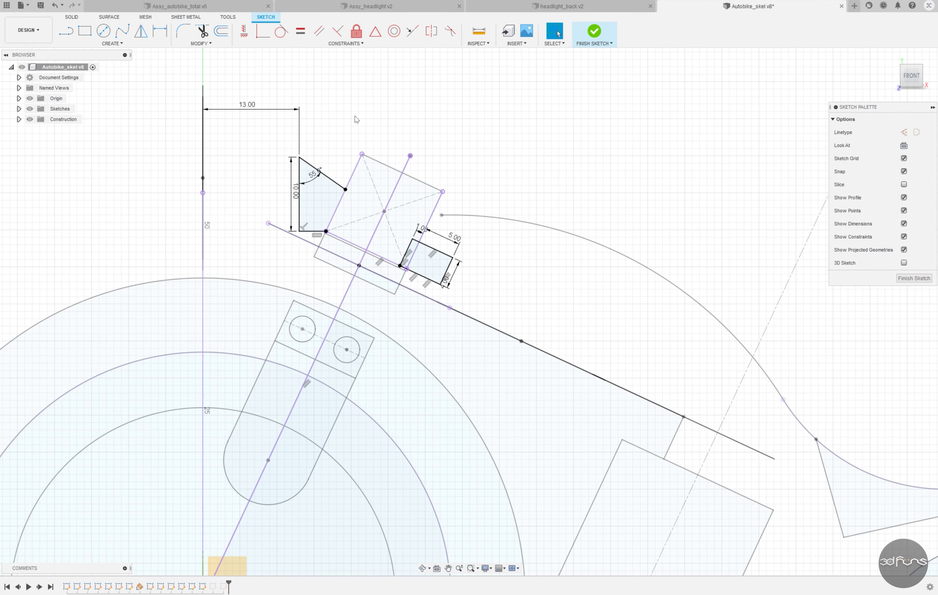
pyautogui.click(593, 31)
# Step: Close Autobike_skel and re-confirm Plane2's offset at 14 mm, then inspect the back cap
pyautogui.click(840, 6)
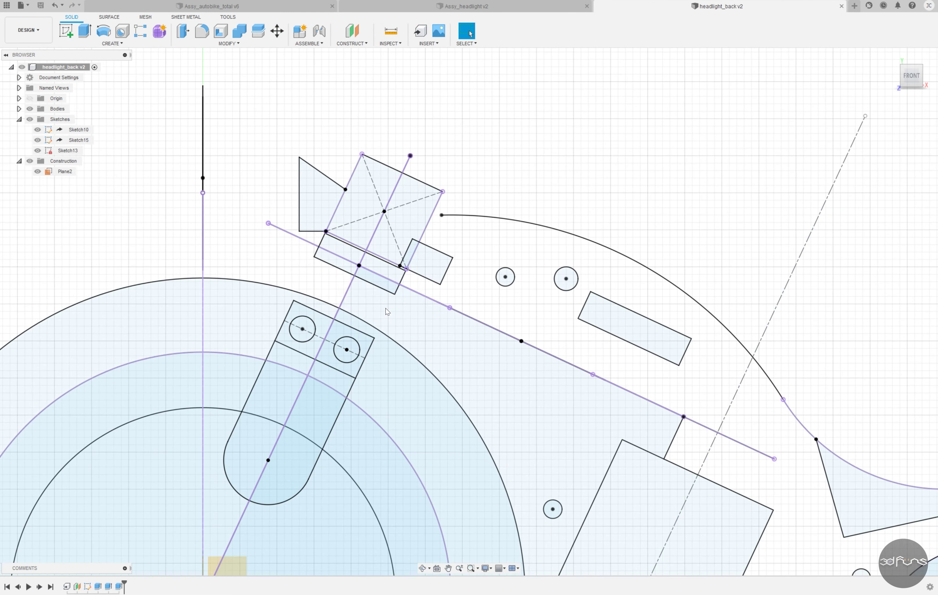
pyautogui.doubleClick(89, 585)
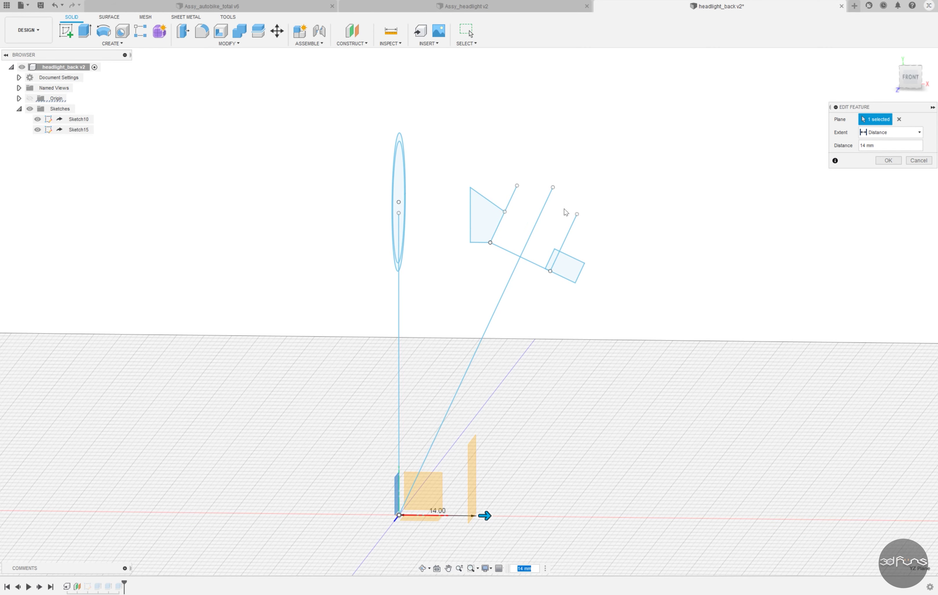
pyautogui.press('Return')
pyautogui.keyDown('shift'); pyautogui.moveTo(808, 182); pyautogui.dragTo(486, 201, button='middle'); pyautogui.keyUp('shift')
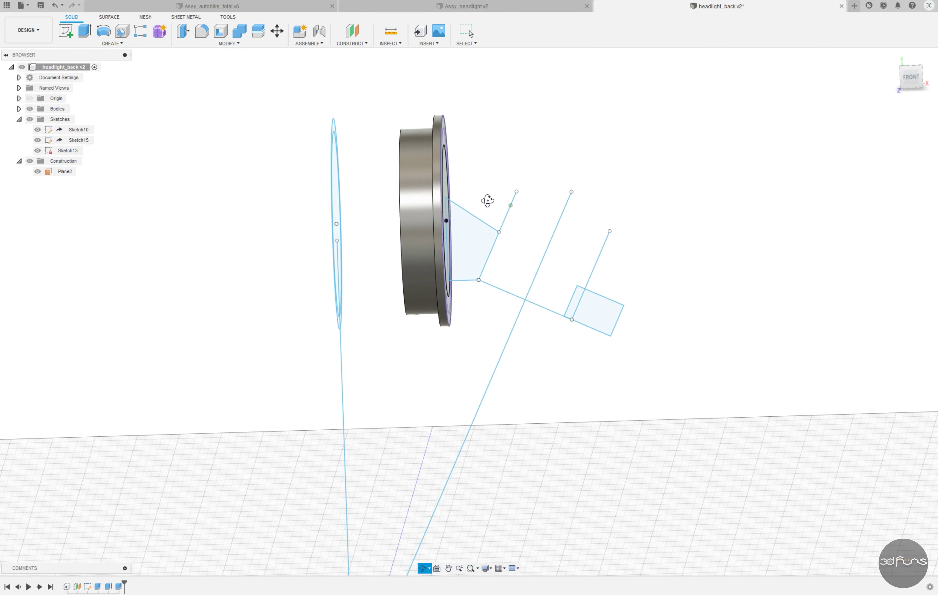
pyautogui.keyDown('shift'); pyautogui.moveTo(261, 278); pyautogui.dragTo(245, 287, button='middle'); pyautogui.keyUp('shift')
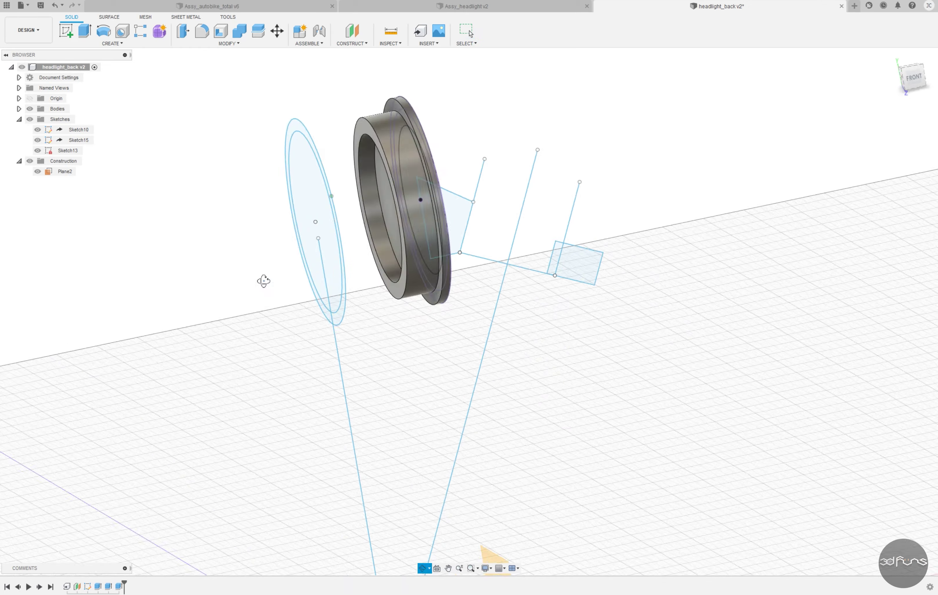
# Step: Sketch a rectangle on the bracket plane starting at the body edge
pyautogui.click(66, 30)
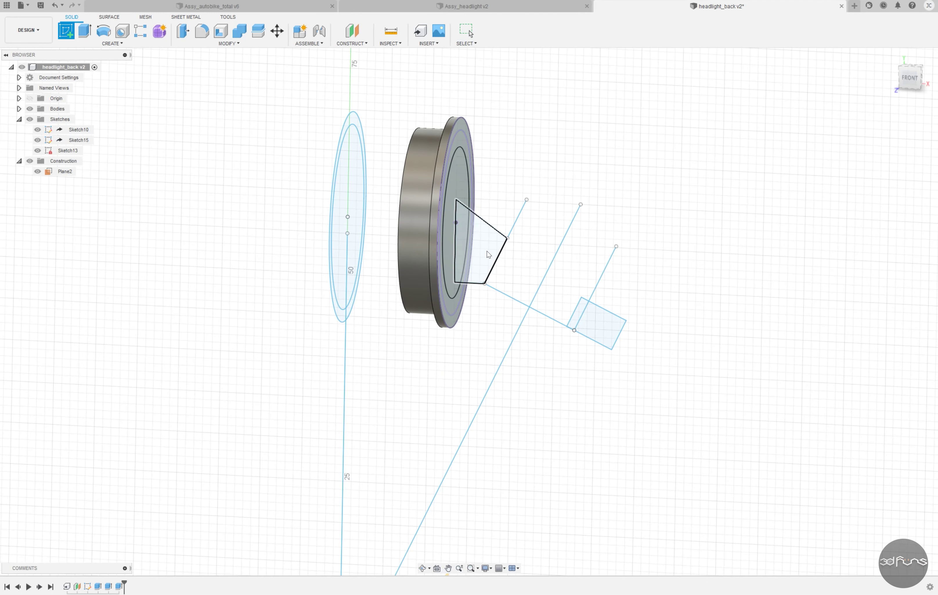
pyautogui.scroll(-3, 460, 218)
pyautogui.click(429, 476)
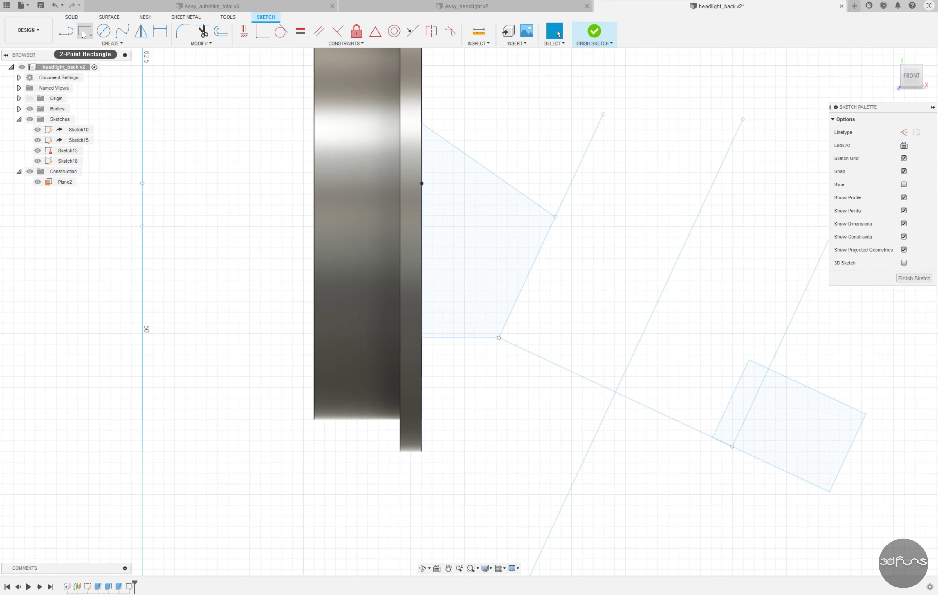
pyautogui.press('r')
pyautogui.click(421, 97)
pyautogui.click(369, 349)
# Step: Dimension the rectangle's bottom and top offsets to 0.20 each
pyautogui.press('d')
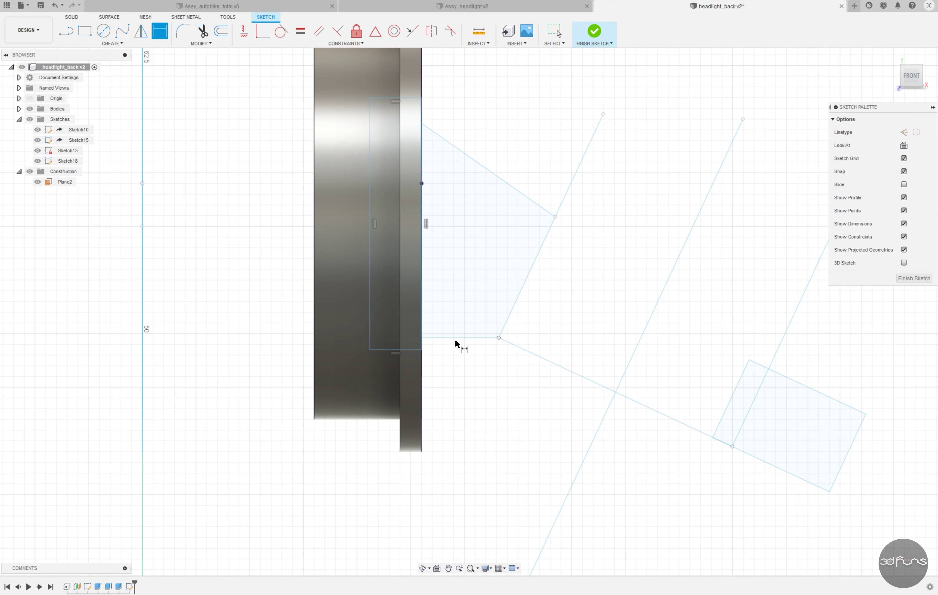
pyautogui.click(453, 346)
pyautogui.write('0.2')
pyautogui.press('Return')
pyautogui.click(423, 123)
pyautogui.click(439, 101)
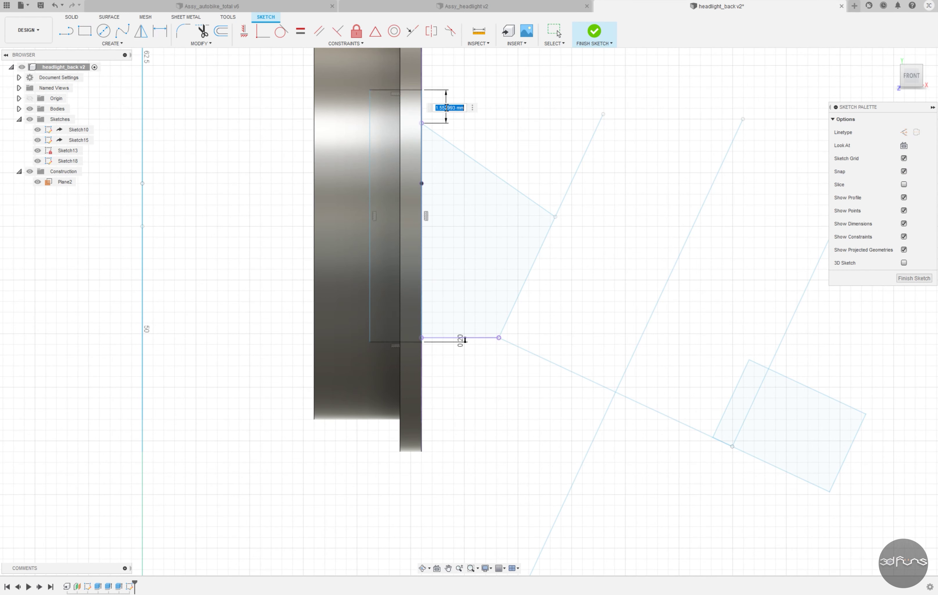
pyautogui.write('0.2')
pyautogui.press('Return')
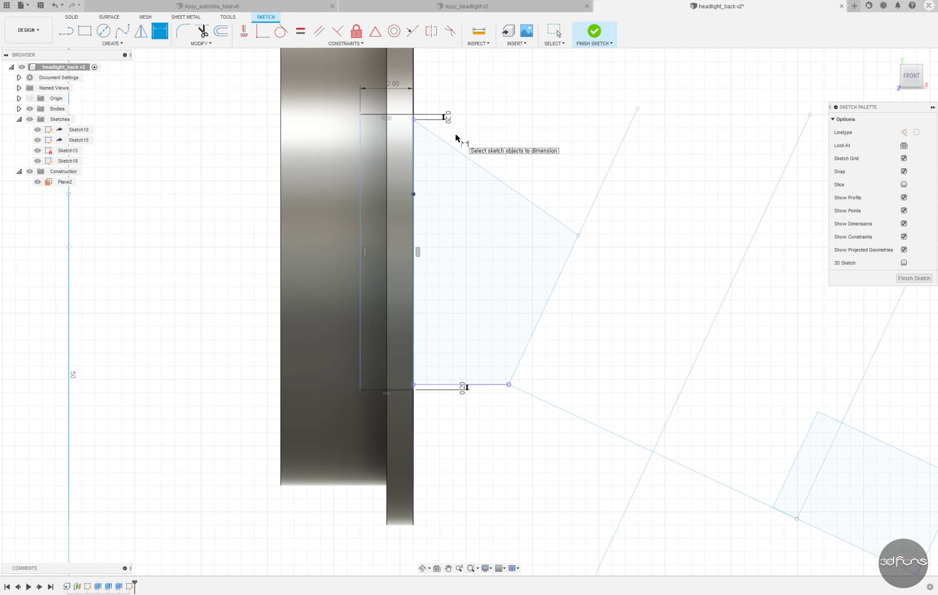
# Step: Constrain the rectangle into a narrow 2.00 slot, undo one change, and finish the sketch
pyautogui.moveTo(429, 376)
pyautogui.keyDown('shift'); pyautogui.mouseDown(button='middle')
pyautogui.moveTo(381, 370)
pyautogui.moveTo(502, 222)
pyautogui.moveTo(414, 213)
pyautogui.mouseUp(button='middle'); pyautogui.keyUp('shift')
pyautogui.scroll(4, 413, 212)
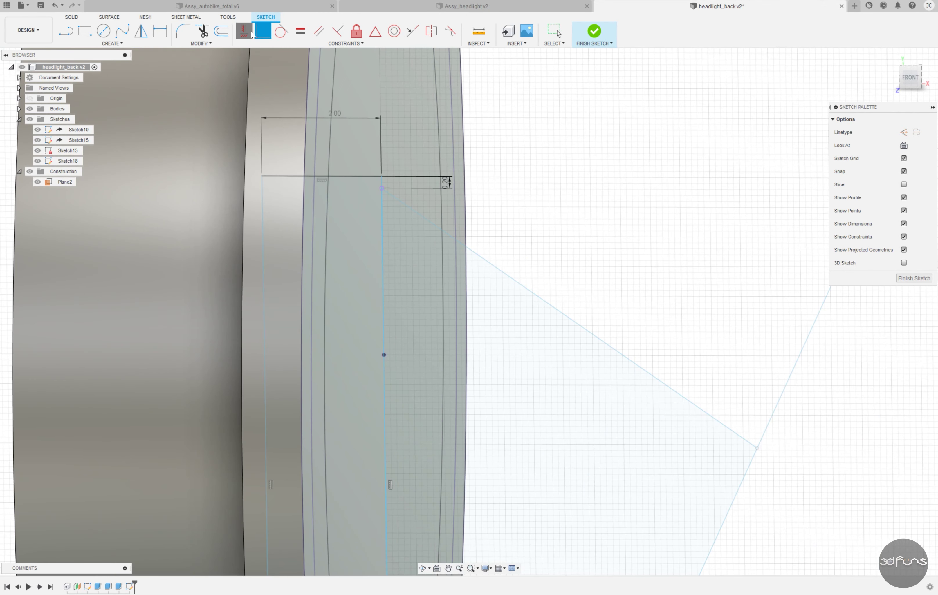
pyautogui.press('Escape')
pyautogui.scroll(-3, 460, 189)
pyautogui.click(353, 242)
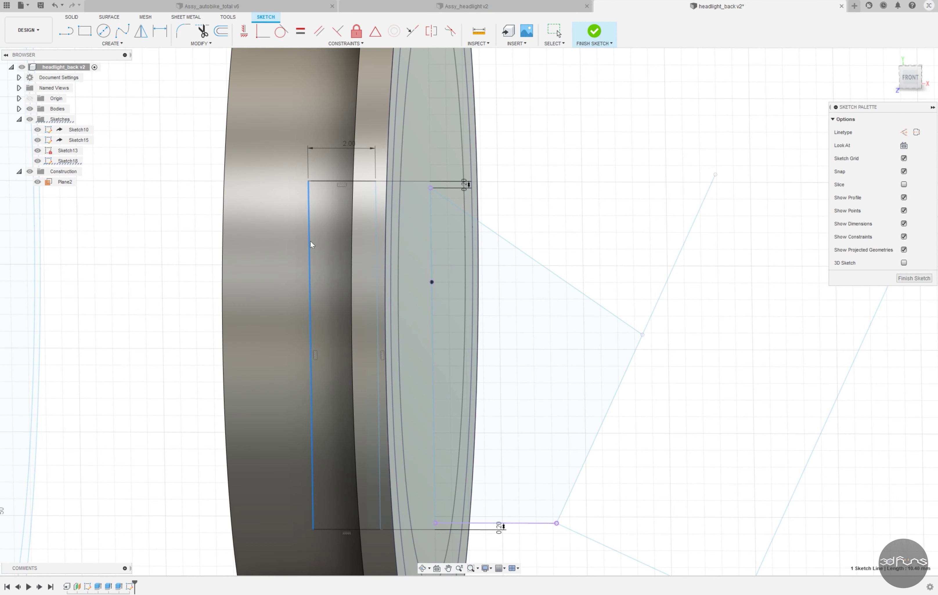
pyautogui.click(263, 32)
pyautogui.scroll(2, 419, 199)
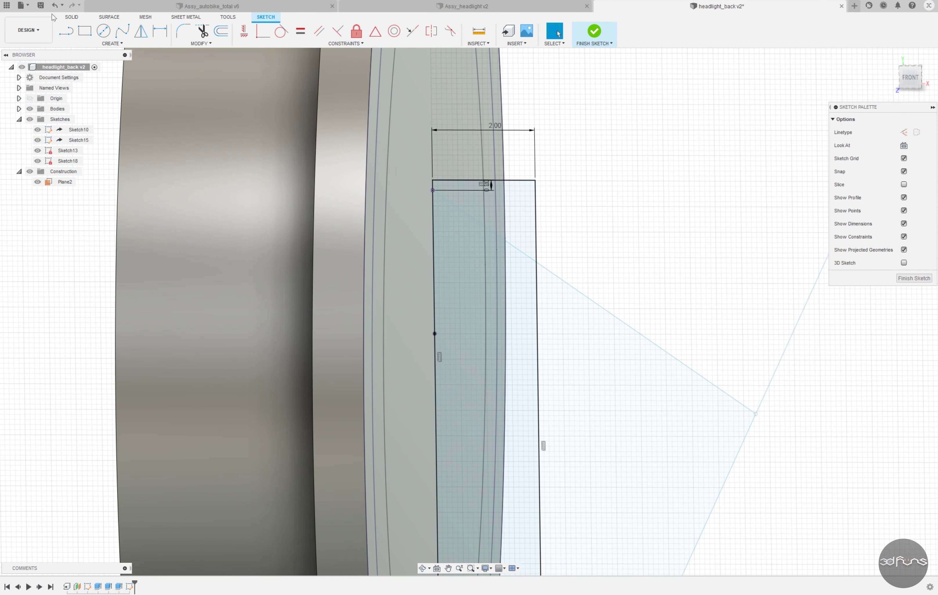
pyautogui.click(55, 5)
pyautogui.press('e')
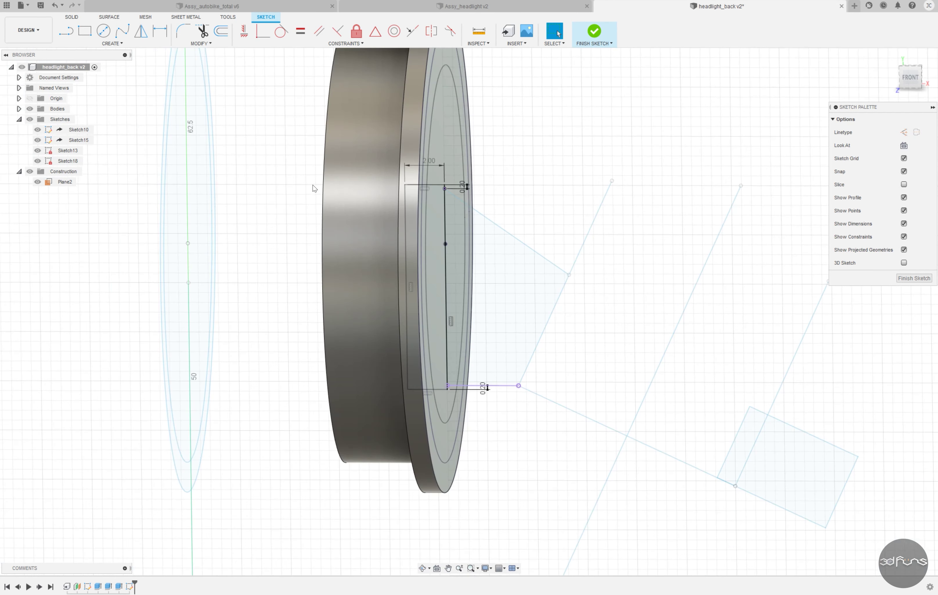
pyautogui.keyDown('shift'); pyautogui.moveTo(458, 204); pyautogui.dragTo(495, 192, button='middle'); pyautogui.keyUp('shift')
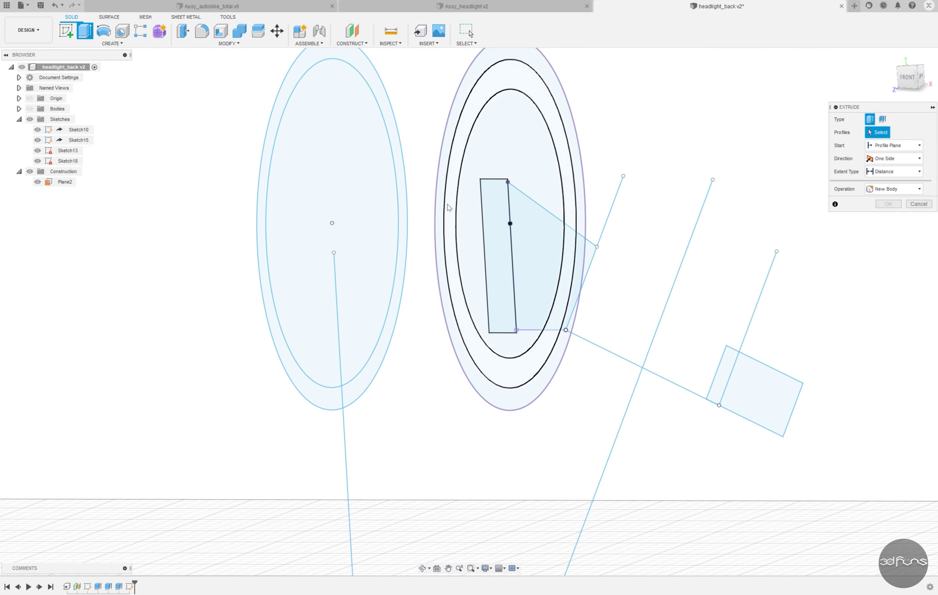
# Step: Cut the narrow rectangle symmetrically 4.4 mm through the back cap to form a slot
pyautogui.click(494, 192)
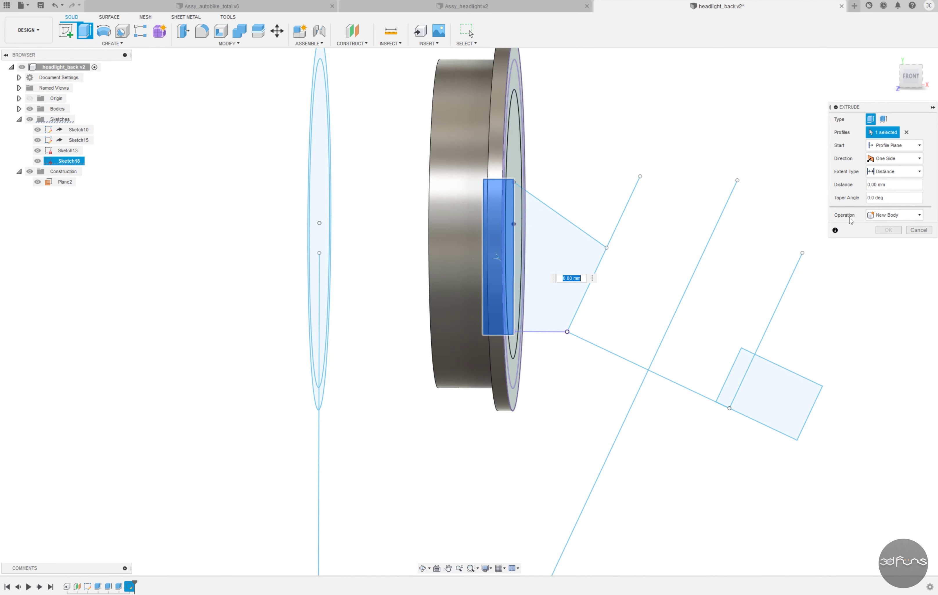
pyautogui.click(893, 159)
pyautogui.click(878, 195)
pyautogui.moveTo(773, 179)
pyautogui.keyDown('shift'); pyautogui.mouseDown(button='middle')
pyautogui.moveTo(584, 216)
pyautogui.moveTo(285, 239)
pyautogui.moveTo(643, 248)
pyautogui.mouseUp(button='middle'); pyautogui.keyUp('shift')
pyautogui.press('Return')
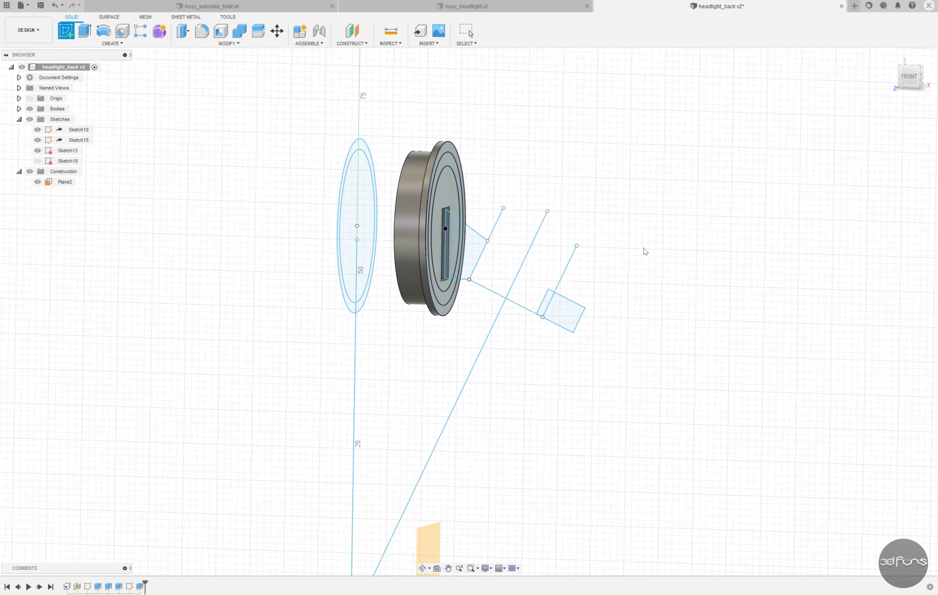
pyautogui.keyDown('shift'); pyautogui.moveTo(529, 227); pyautogui.dragTo(48, 133, button='middle'); pyautogui.keyUp('shift')
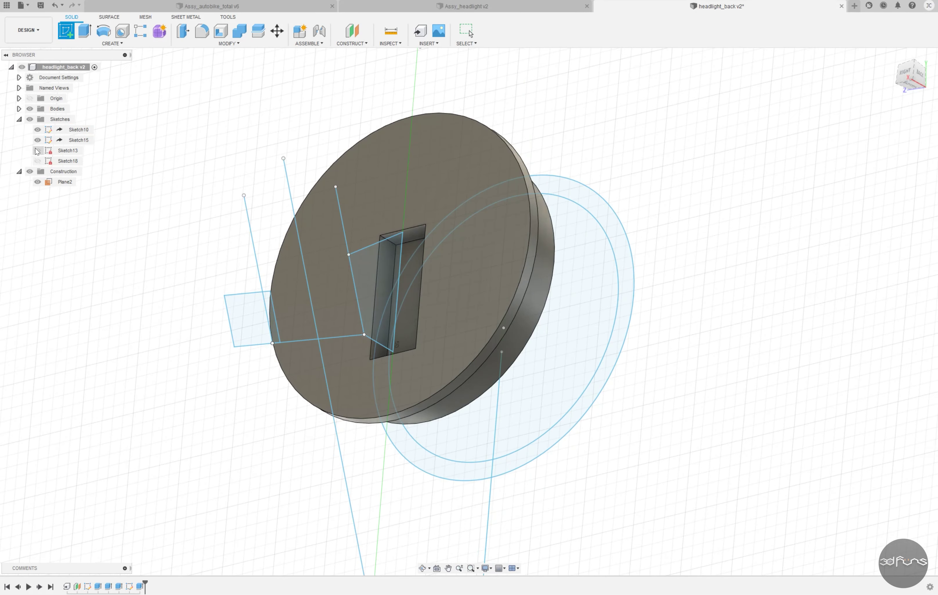
# Step: Sketch a rectangle on the cap face and dimension it 5.50 wide
pyautogui.click(516, 273)
pyautogui.click(37, 150)
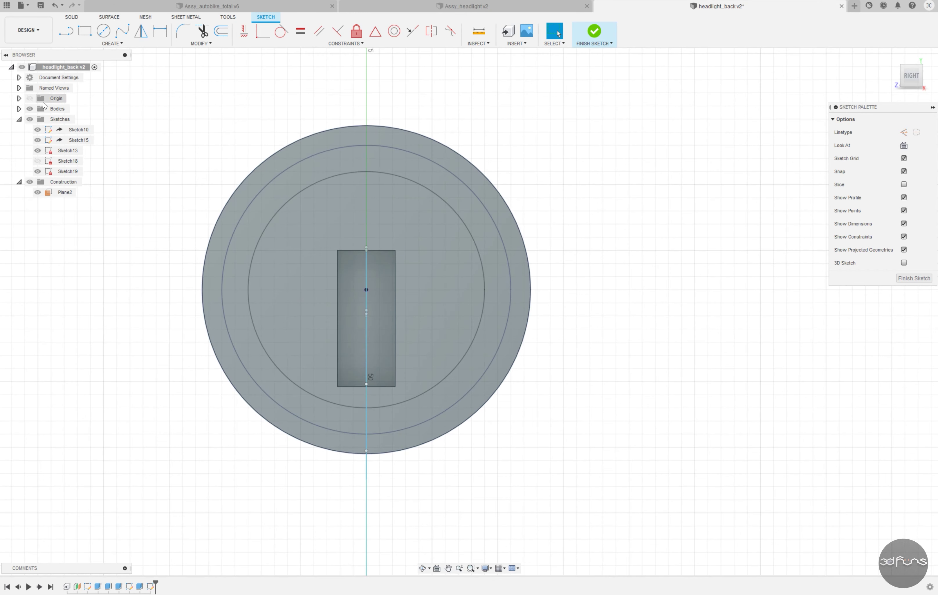
pyautogui.press('r')
pyautogui.press('d')
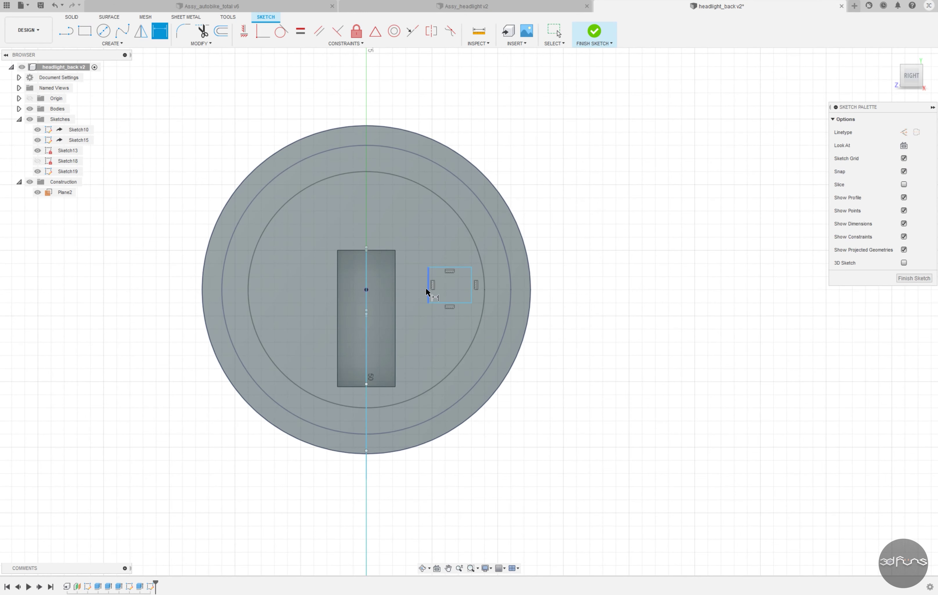
pyautogui.click(433, 294)
pyautogui.write('5.5')
pyautogui.press('Return')
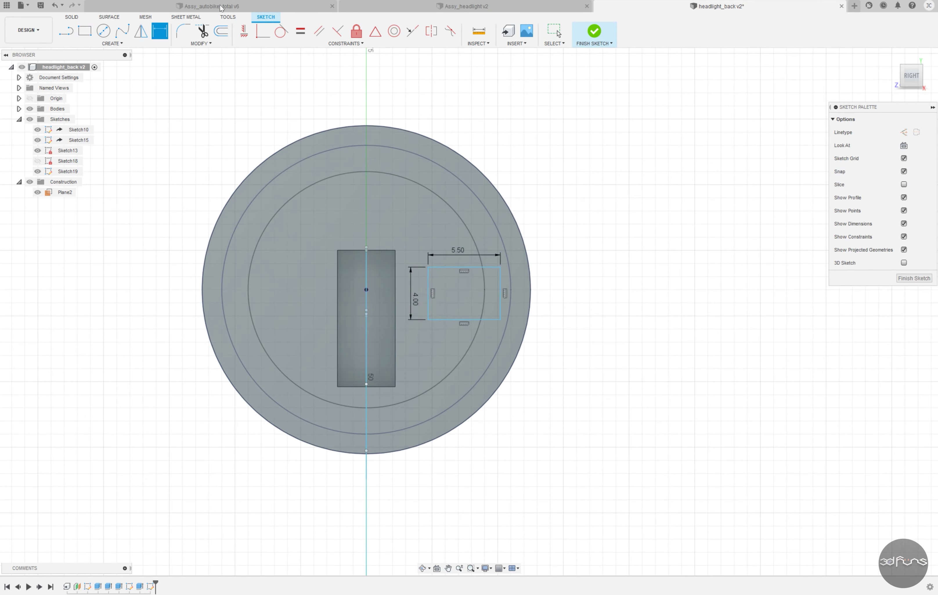
# Step: Place the rectangle 3.50 from the centre, add a centre line, and finish the sketch
pyautogui.click(398, 227)
pyautogui.write('3.5')
pyautogui.press('Return')
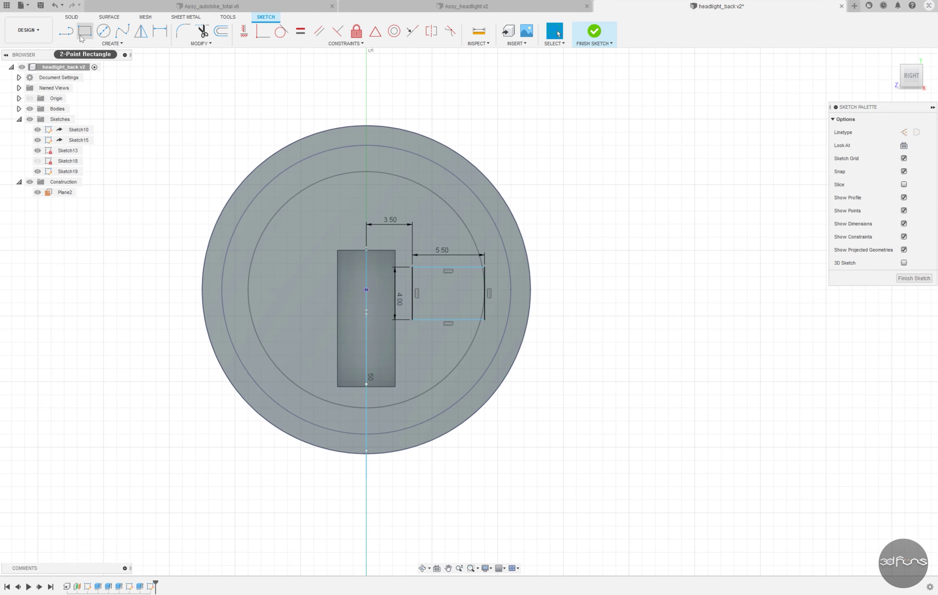
pyautogui.press('l')
pyautogui.click(367, 290)
pyautogui.click(163, 290)
pyautogui.press('Escape')
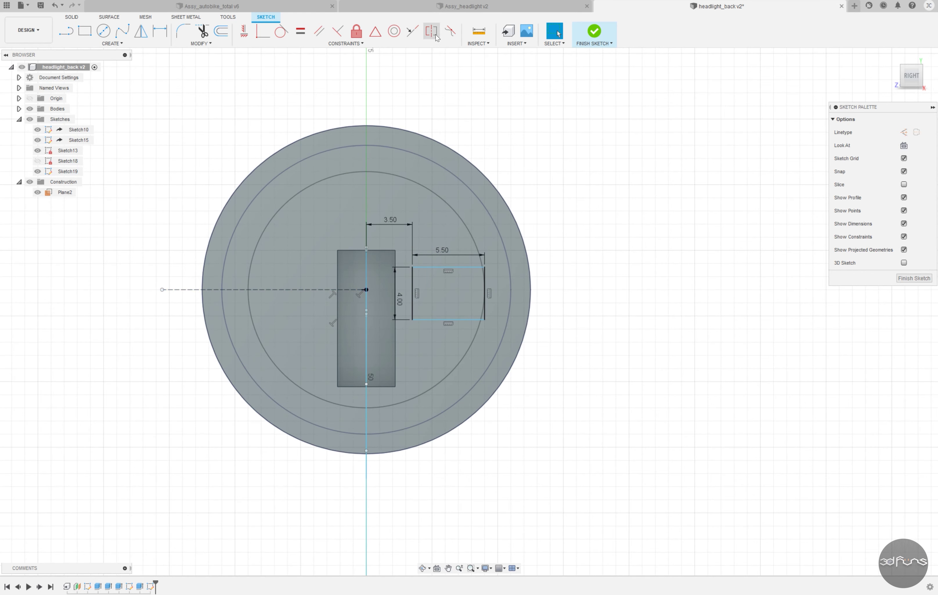
pyautogui.click(594, 32)
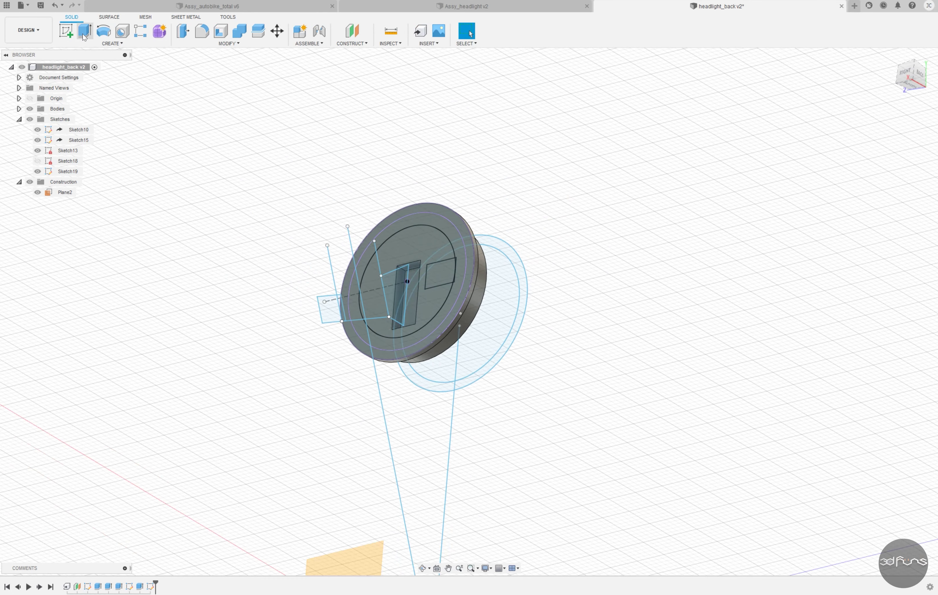
# Step: Extrude the new rectangle as a through-all cut to make a second hole
pyautogui.press('e')
pyautogui.click(433, 274)
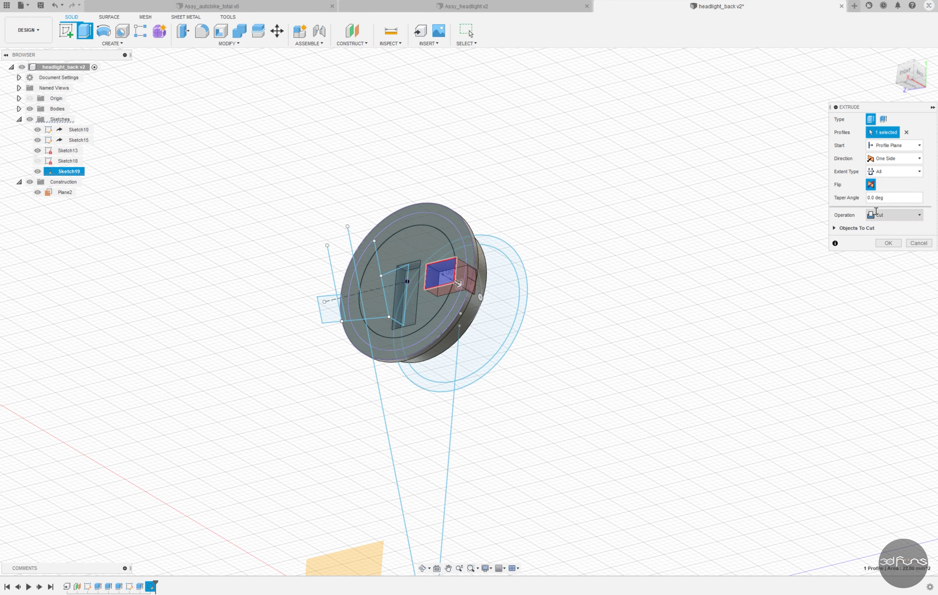
pyautogui.press('Return')
pyautogui.moveTo(563, 203)
pyautogui.keyDown('shift'); pyautogui.mouseDown(button='middle')
pyautogui.moveTo(388, 184)
pyautogui.moveTo(380, 172)
pyautogui.mouseUp(button='middle'); pyautogui.keyUp('shift')
# Step: Fillet the four hole edges at 3 mm, hide Plane2, and save the design
pyautogui.press('f')
pyautogui.scroll(3, 422, 295)
pyautogui.click(324, 330)
pyautogui.scroll(3, 374, 266)
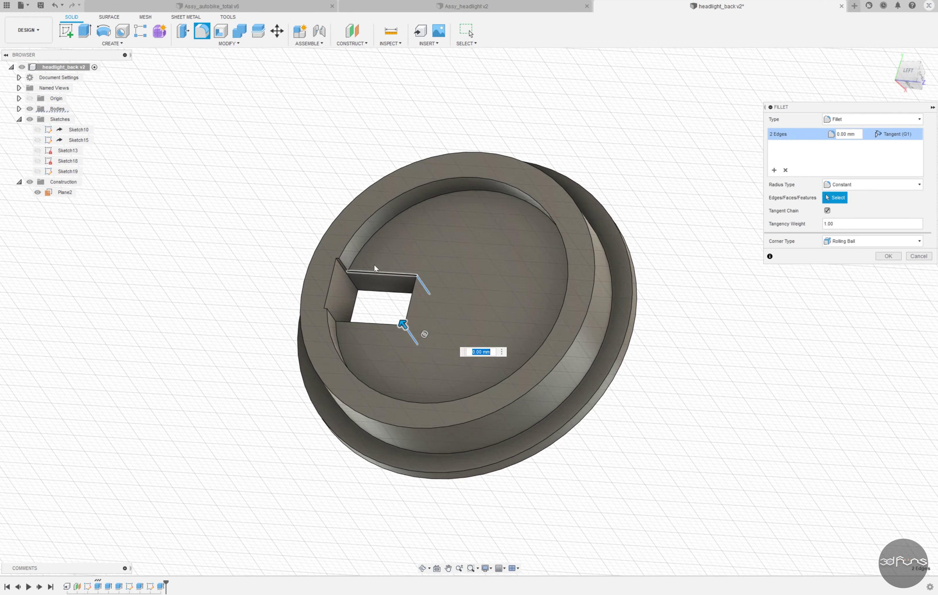
pyautogui.scroll(3, 338, 314)
pyautogui.scroll(-2, 338, 315)
pyautogui.click(349, 304)
pyautogui.write('3')
pyautogui.press('Return')
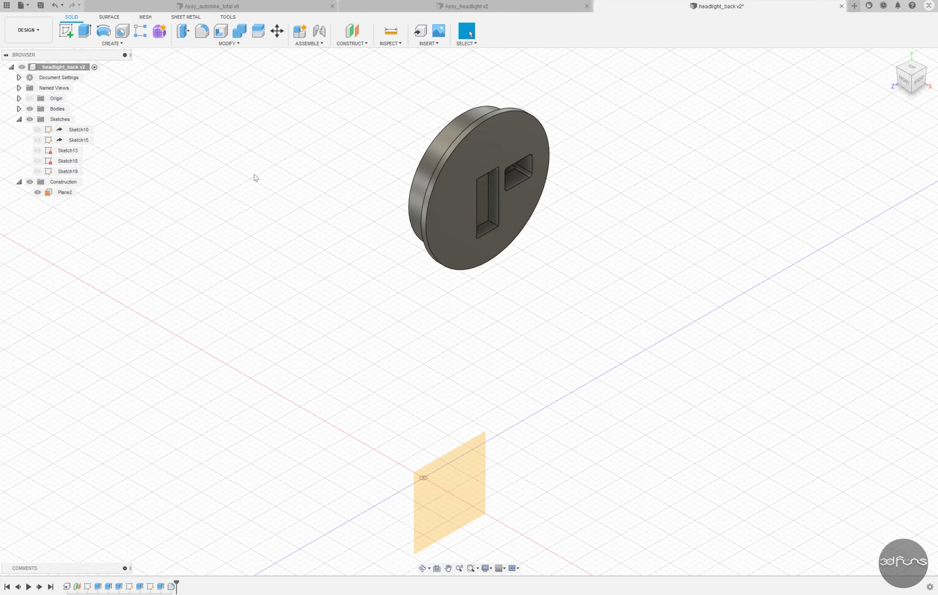
pyautogui.press('v')
pyautogui.hotkey('ctrl', 's')
# Step: Finish saving, then save a copy of the design named headlight_front
pyautogui.click(380, 310)
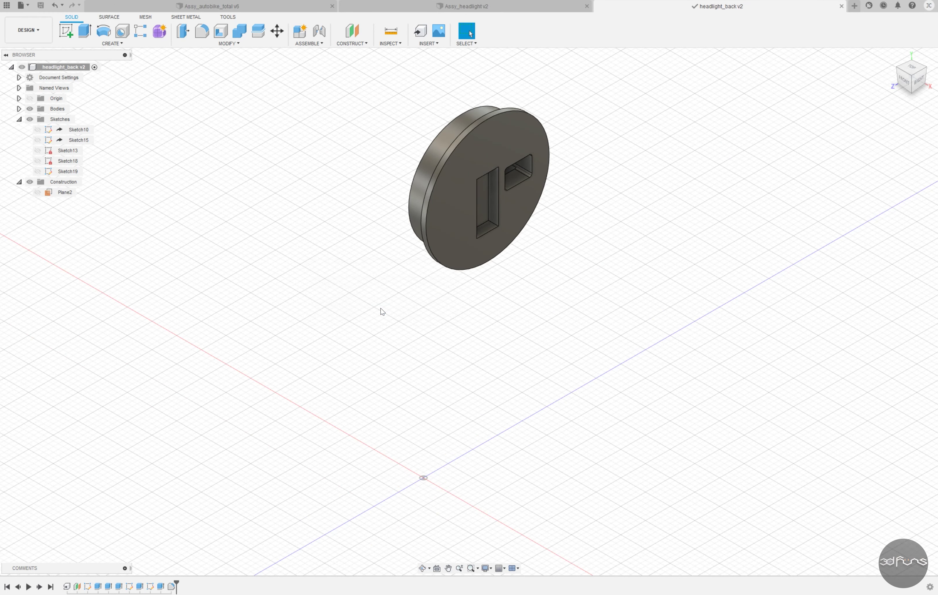
pyautogui.moveTo(380, 310)
pyautogui.keyDown('shift'); pyautogui.mouseDown(button='middle')
pyautogui.moveTo(425, 323)
pyautogui.moveTo(424, 315)
pyautogui.moveTo(422, 337)
pyautogui.mouseUp(button='middle'); pyautogui.keyUp('shift')
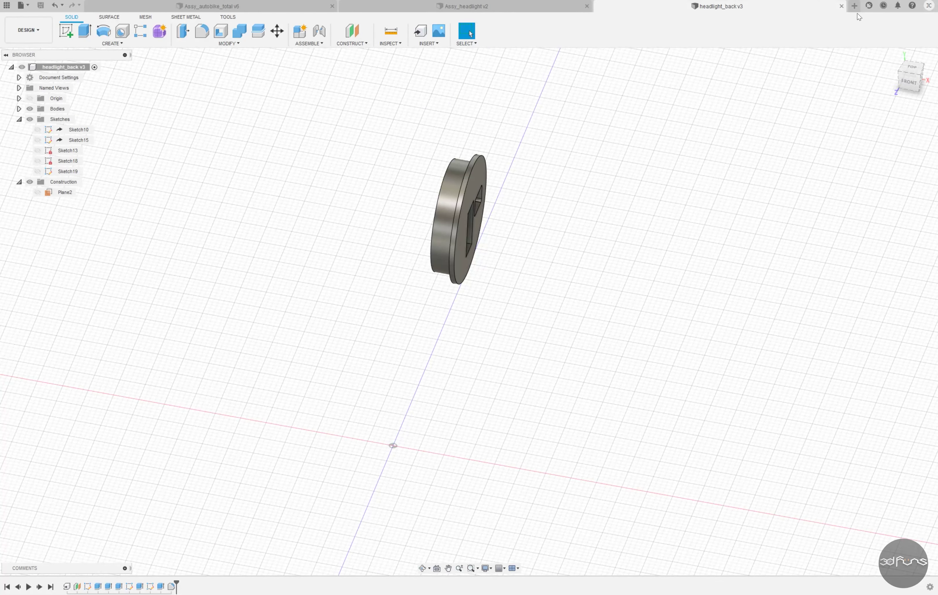
pyautogui.click(892, 57)
pyautogui.click(21, 5)
pyautogui.click(39, 99)
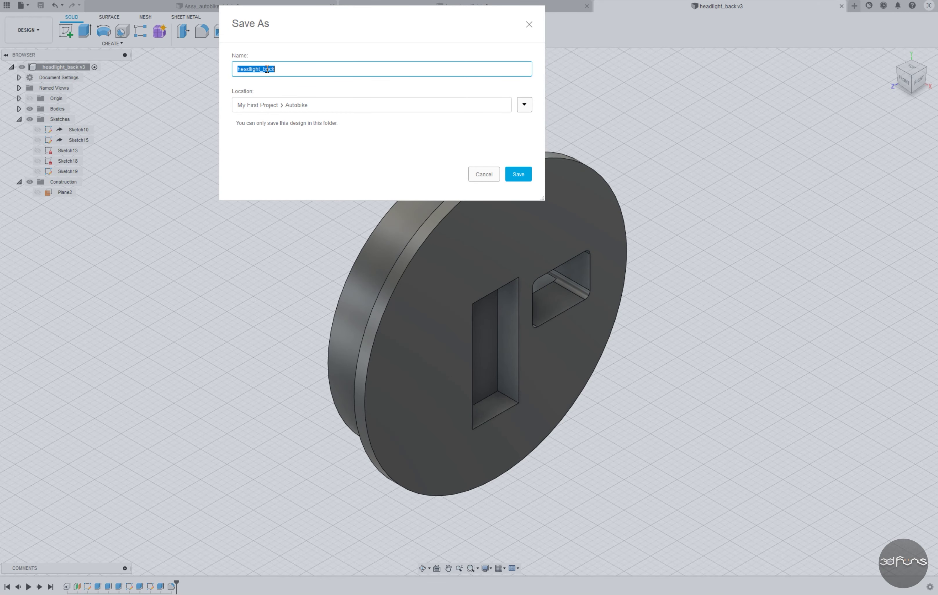
pyautogui.write('headlight_front')
pyautogui.click(517, 174)
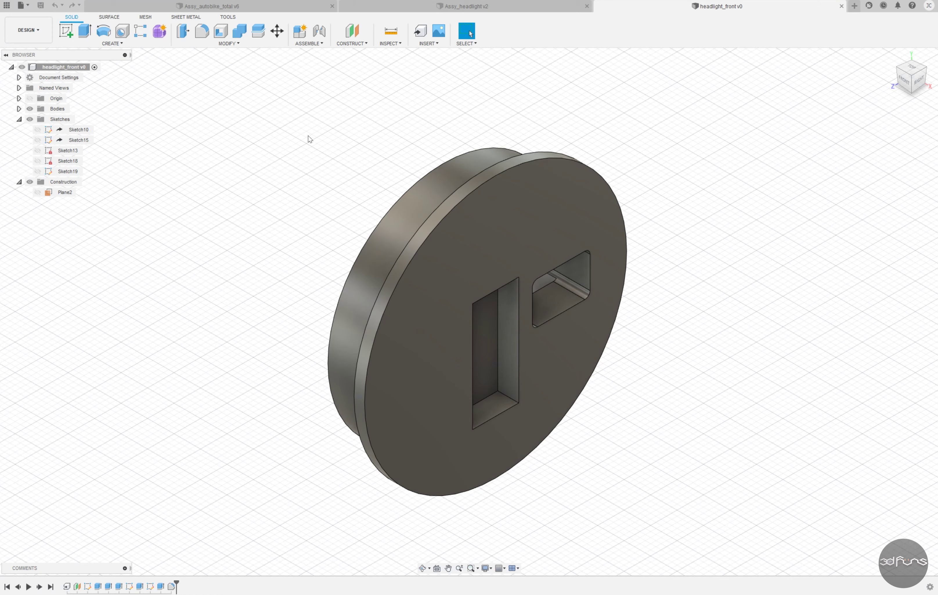
pyautogui.keyDown('shift'); pyautogui.moveTo(253, 295); pyautogui.dragTo(278, 313, button='middle'); pyautogui.keyUp('shift')
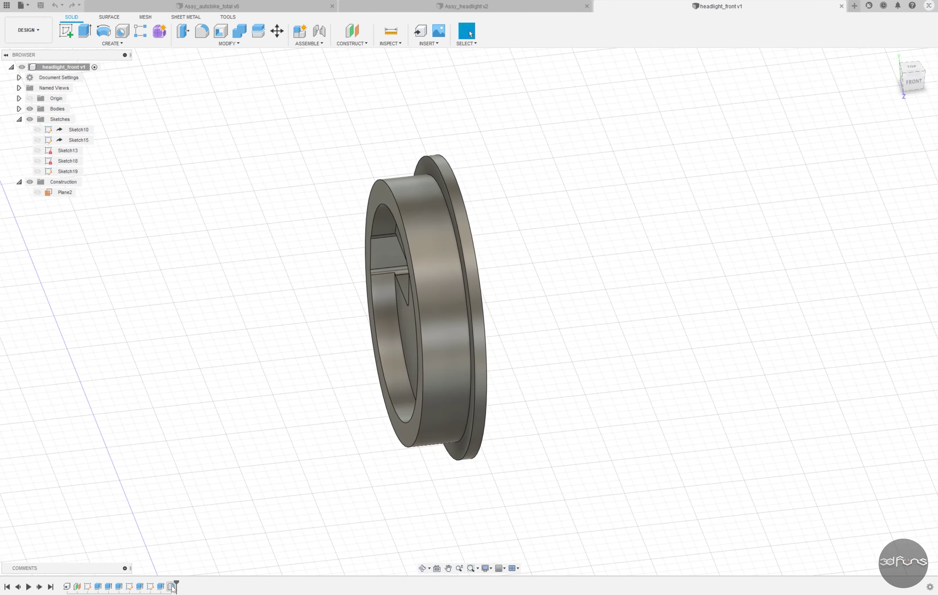
# Step: Roll back the timeline and delete the slot, hole and other later features
pyautogui.moveTo(174, 588)
pyautogui.mouseDown()
pyautogui.moveTo(103, 587)
pyautogui.moveTo(114, 582)
pyautogui.mouseUp()
pyautogui.rightClick(77, 587)
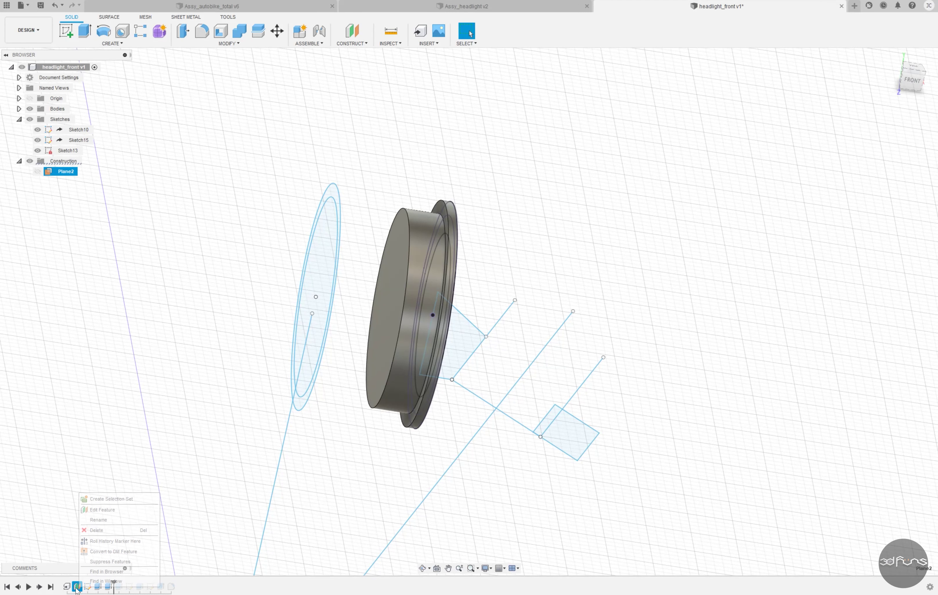
pyautogui.click(102, 510)
pyautogui.press('Escape')
pyautogui.press('Delete')
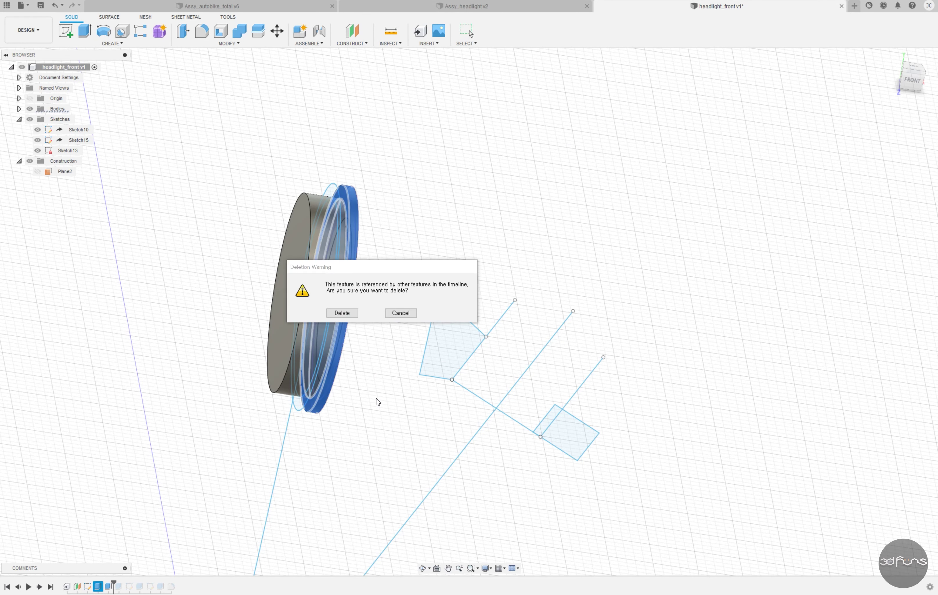
pyautogui.press('Return')
# Step: Change the first extrusion to 4 mm in the opposite direction
pyautogui.rightClick(99, 587)
pyautogui.click(125, 493)
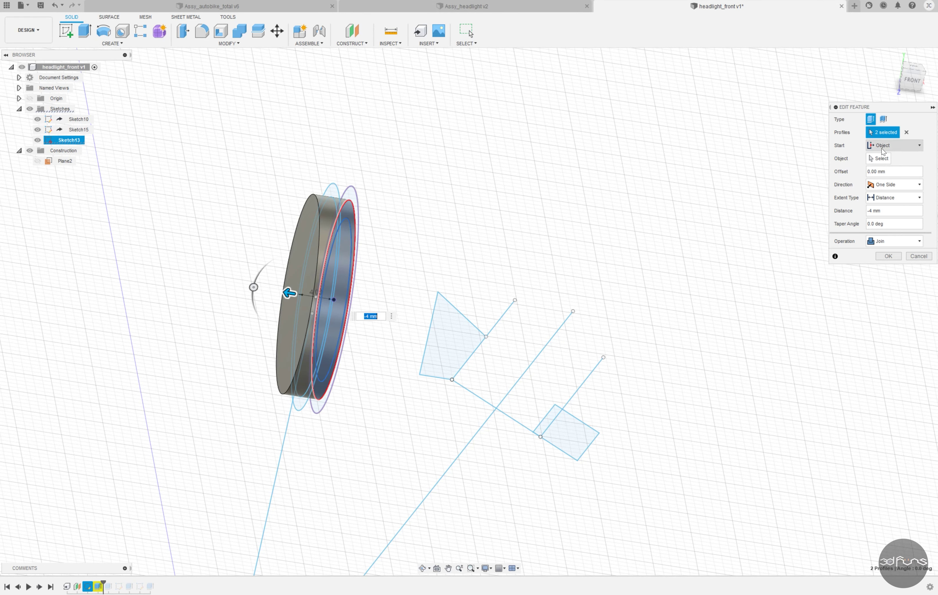
pyautogui.keyDown('shift'); pyautogui.moveTo(492, 203); pyautogui.dragTo(394, 404, button='middle'); pyautogui.keyUp('shift')
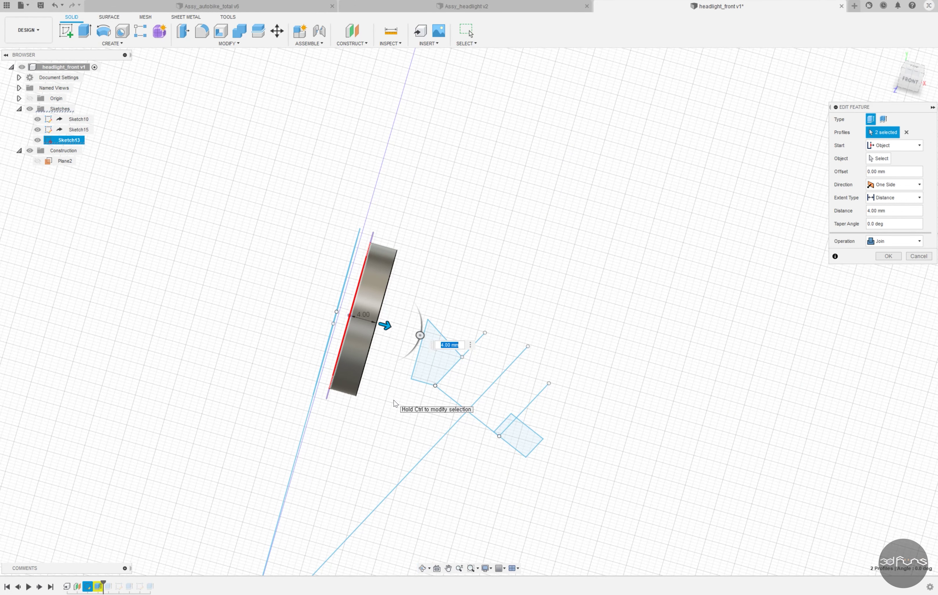
pyautogui.moveTo(611, 283)
pyautogui.keyDown('shift'); pyautogui.mouseDown(button='middle')
pyautogui.moveTo(517, 258)
pyautogui.moveTo(779, 261)
pyautogui.moveTo(253, 359)
pyautogui.moveTo(470, 34)
pyautogui.mouseUp(button='middle'); pyautogui.keyUp('shift')
pyautogui.press('Return')
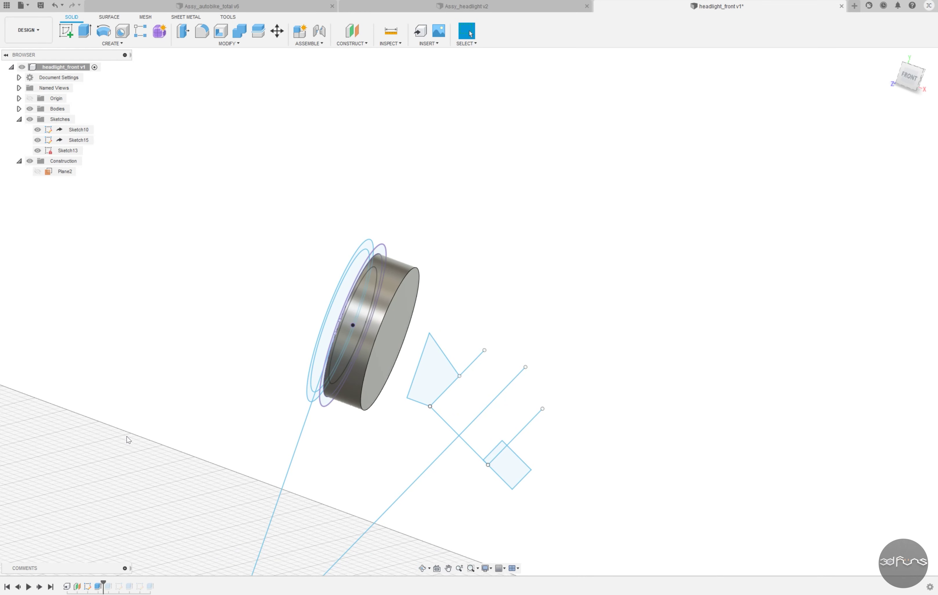
# Step: Select the disc's outer edge for a fillet
pyautogui.keyDown('shift'); pyautogui.moveTo(143, 202); pyautogui.dragTo(382, 242, button='middle'); pyautogui.keyUp('shift')
pyautogui.press('f')
pyautogui.click(364, 238)
# Step: Confirm the outer-edge fillet, then start and cancel a Thicken feature
pyautogui.press('Return')
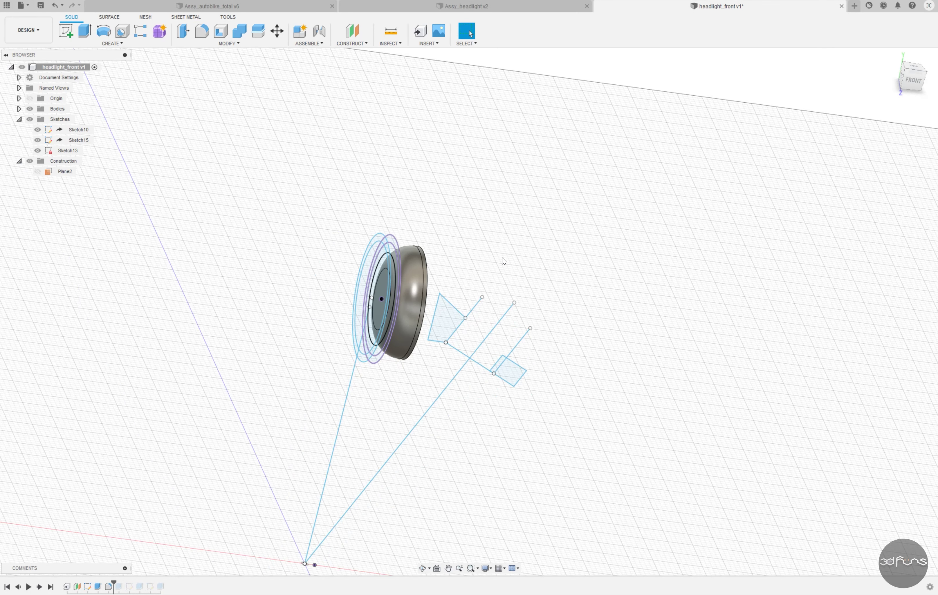
pyautogui.click(126, 43)
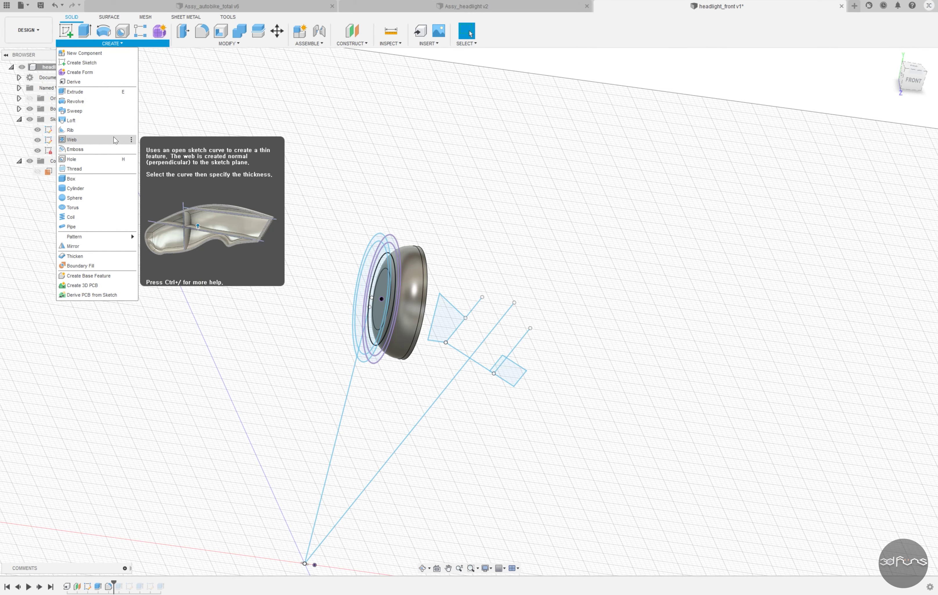
pyautogui.click(87, 256)
pyautogui.keyDown('shift'); pyautogui.moveTo(475, 250); pyautogui.dragTo(588, 229, button='middle'); pyautogui.keyUp('shift')
pyautogui.press('Escape')
# Step: Shell the headlight body hollow by removing its front face
pyautogui.click(229, 43)
pyautogui.click(197, 84)
pyautogui.keyDown('shift'); pyautogui.moveTo(485, 243); pyautogui.dragTo(468, 258, button='middle'); pyautogui.keyUp('shift')
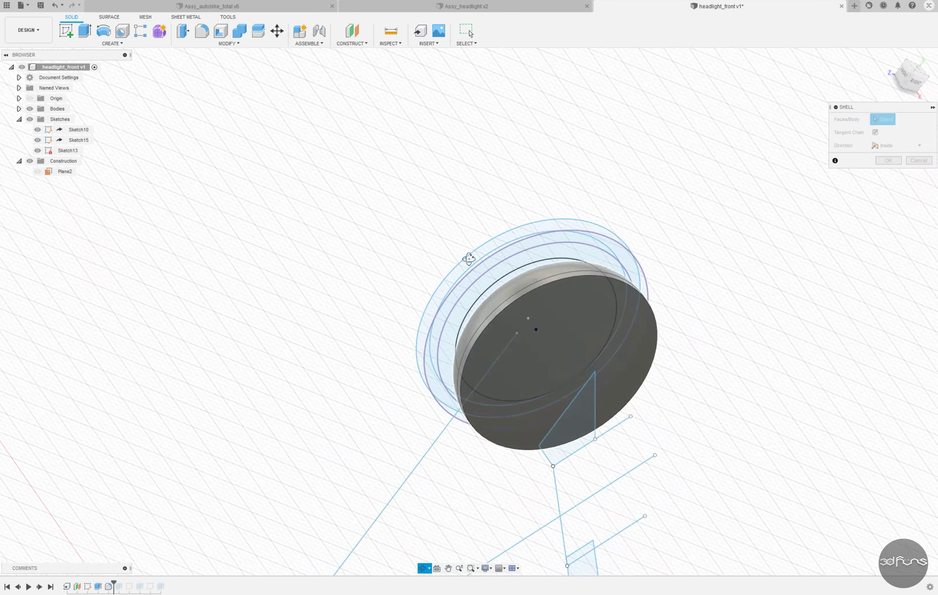
pyautogui.click(551, 354)
pyautogui.press('Return')
pyautogui.keyDown('shift'); pyautogui.moveTo(603, 304); pyautogui.dragTo(512, 276, button='middle'); pyautogui.keyUp('shift')
# Step: Hide Sketch10 and Sketch15 in the browser
pyautogui.click(37, 129)
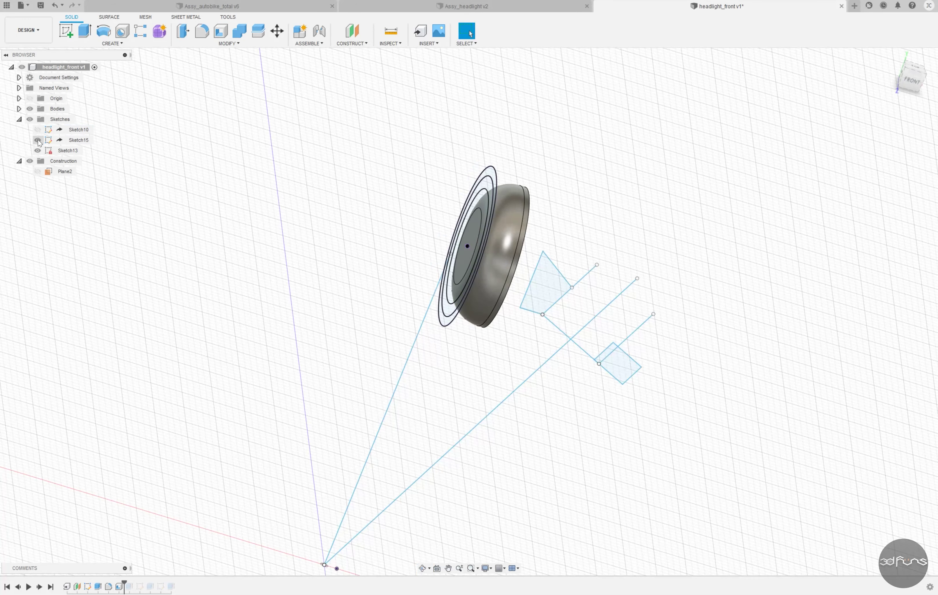
pyautogui.click(37, 130)
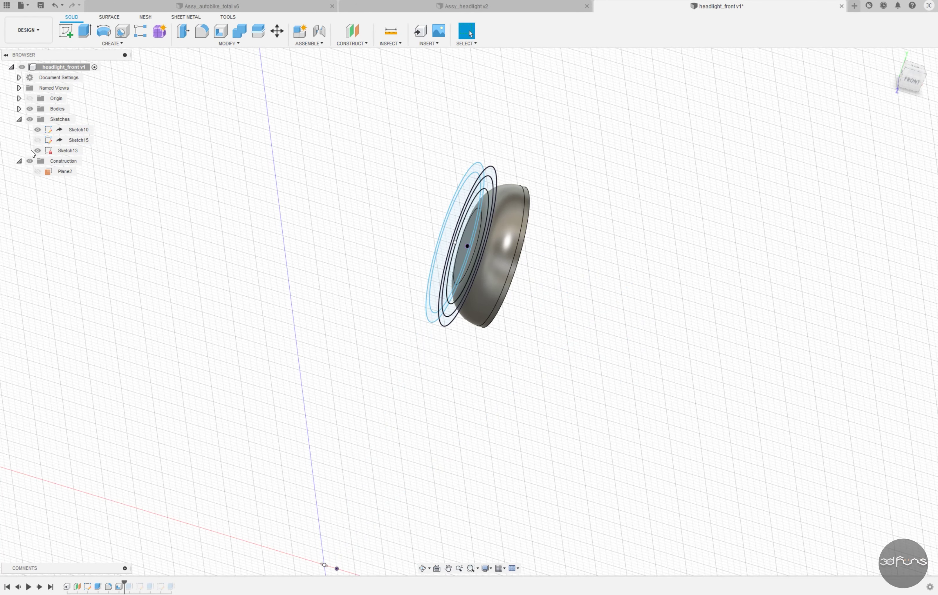
pyautogui.moveTo(275, 197)
pyautogui.keyDown('shift'); pyautogui.mouseDown(button='middle')
pyautogui.moveTo(387, 239)
pyautogui.moveTo(293, 156)
pyautogui.mouseUp(button='middle'); pyautogui.keyUp('shift')
pyautogui.click(38, 129)
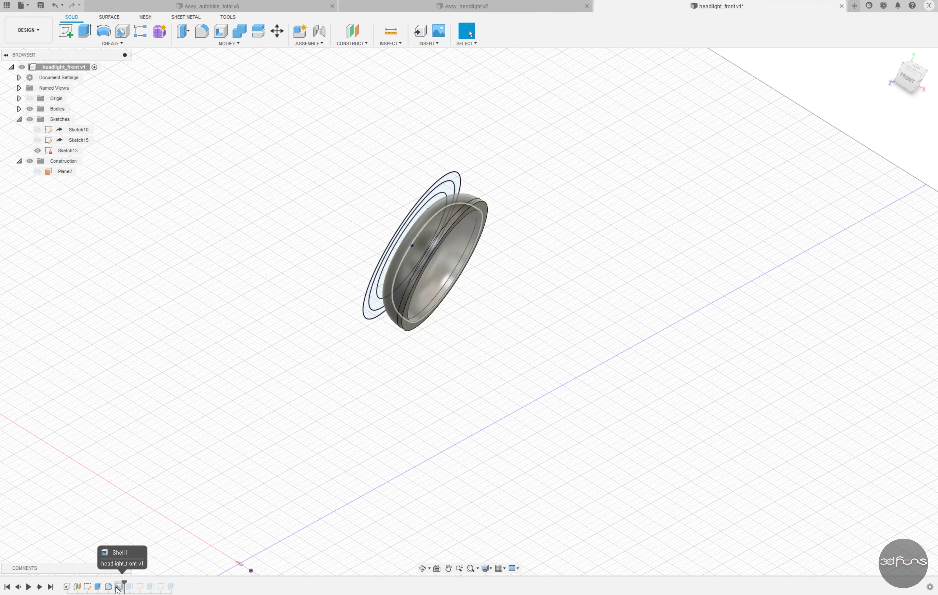
# Step: Edit Sketch13, add an Ø18.00 diameter dimension, then undo it
pyautogui.click(88, 586)
pyautogui.rightClick(87, 586)
pyautogui.click(110, 500)
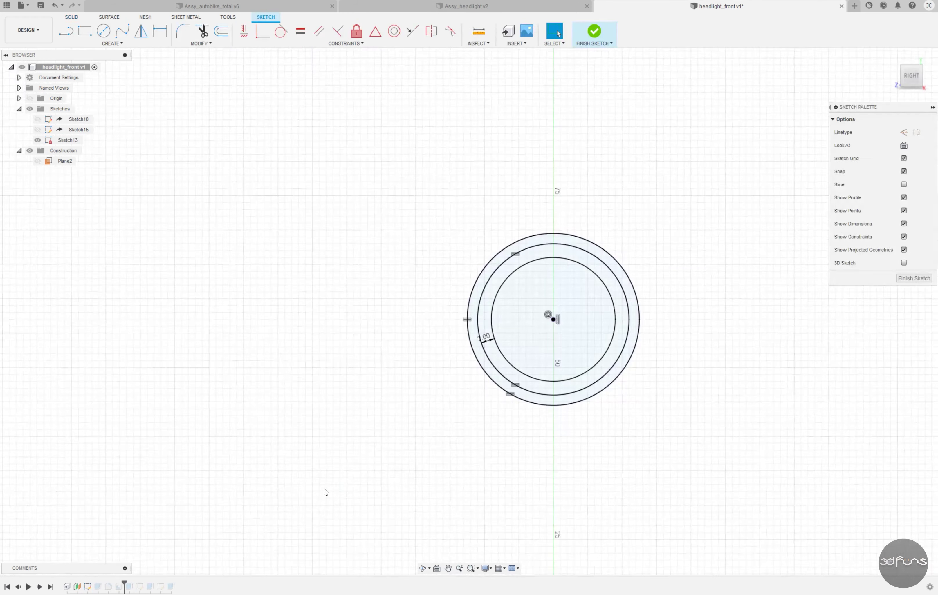
pyautogui.press('d')
pyautogui.click(579, 247)
pyautogui.click(603, 214)
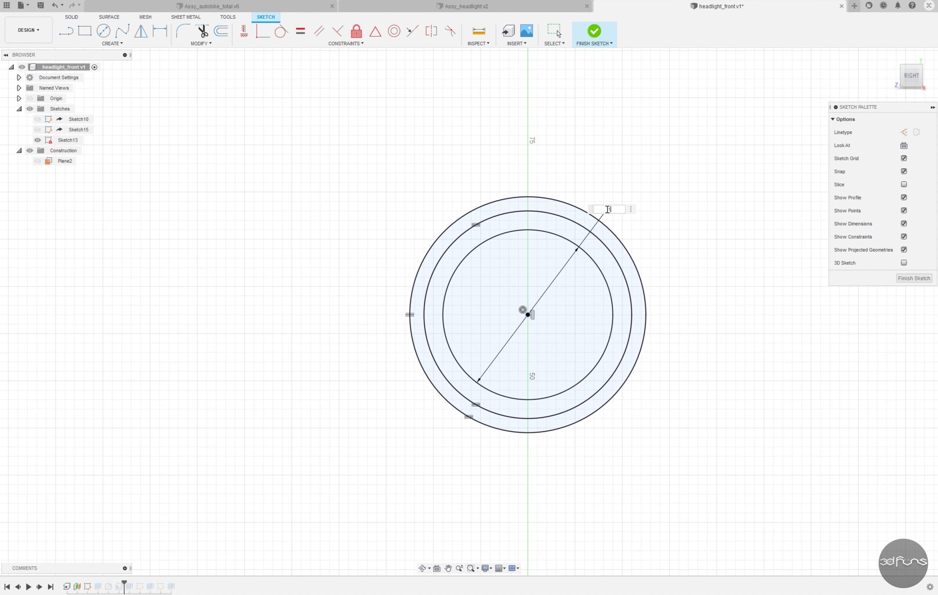
pyautogui.write('4')
pyautogui.press('Return')
pyautogui.press('Escape')
pyautogui.click(590, 219)
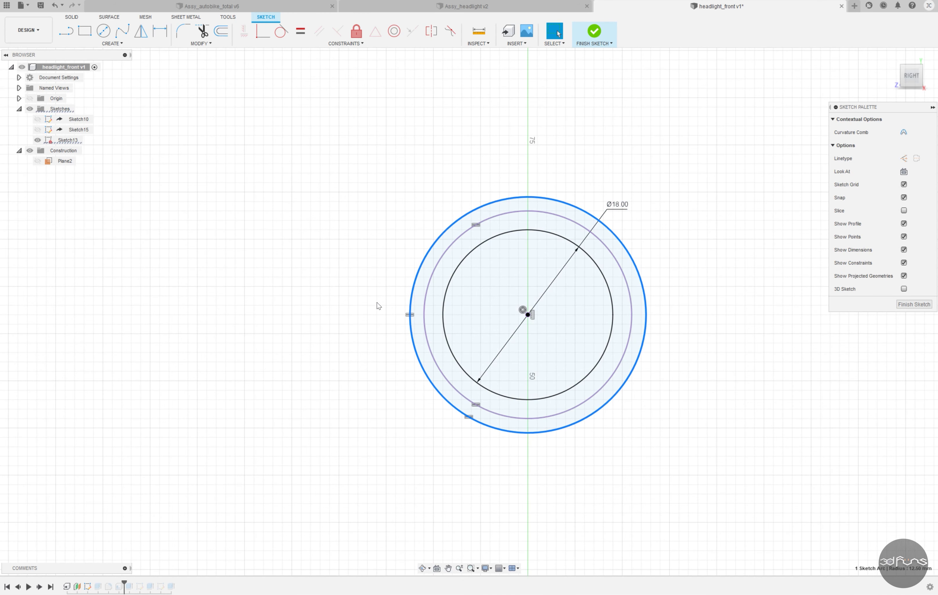
pyautogui.click(54, 5)
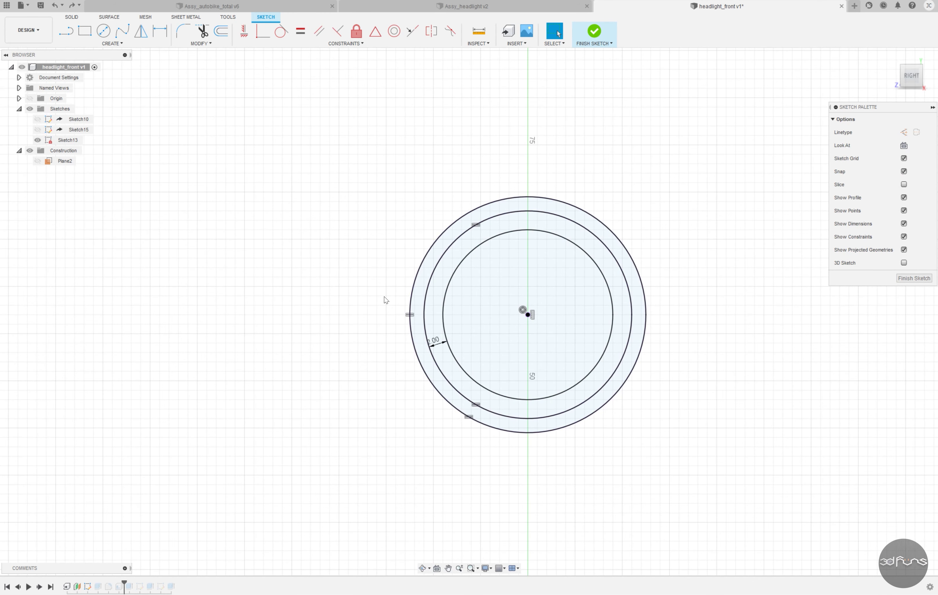
# Step: Offset the outer circle 2.00 inward, dimension it Ø14.70, and finish the sketch
pyautogui.click(410, 301)
pyautogui.press('o')
pyautogui.press('d')
pyautogui.click(571, 261)
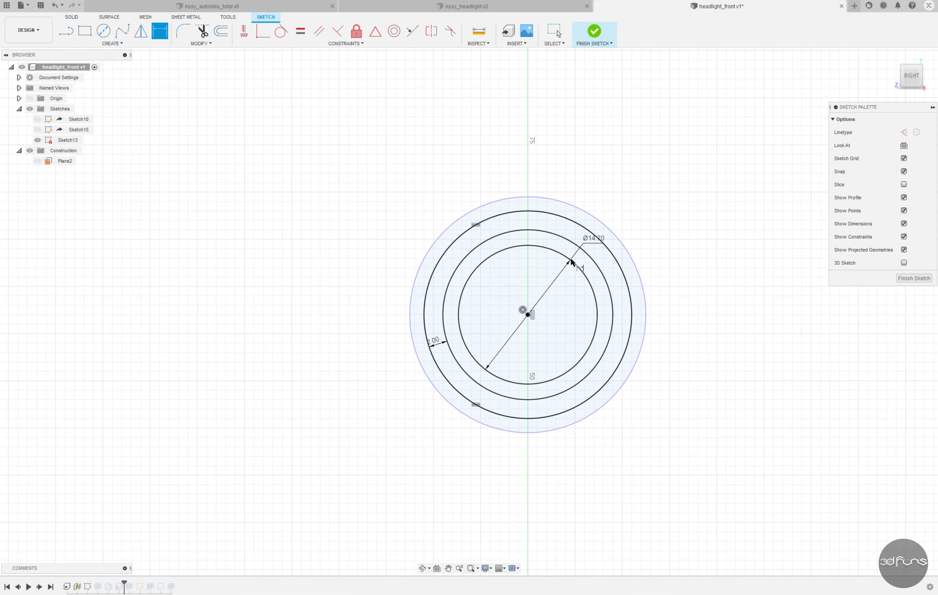
pyautogui.click(596, 38)
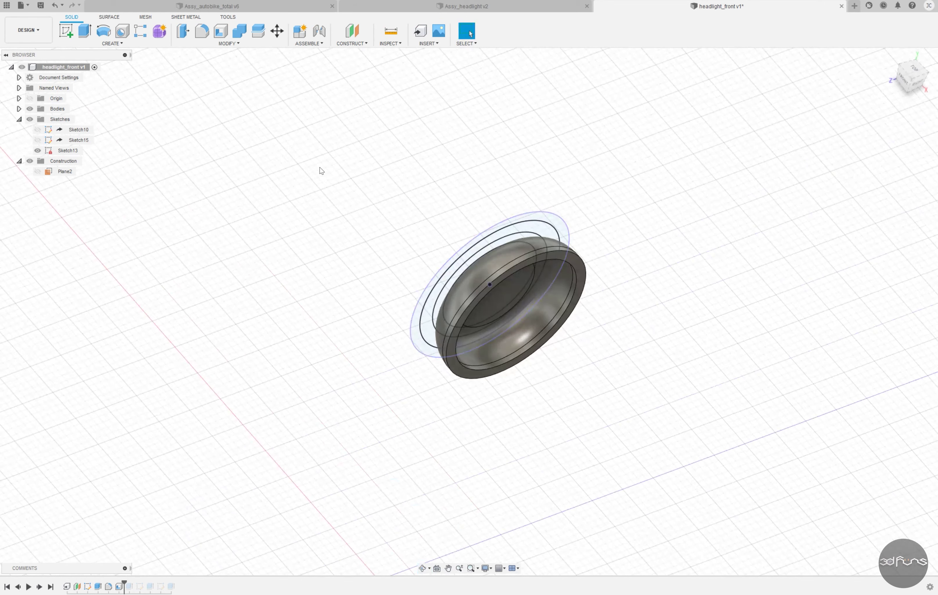
# Step: Extrude a Sketch13 ring profile, starting from the bowl face as the object
pyautogui.scroll(5, 491, 260)
pyautogui.press('e')
pyautogui.moveTo(492, 260)
pyautogui.keyDown('shift'); pyautogui.mouseDown(button='middle')
pyautogui.moveTo(607, 257)
pyautogui.moveTo(563, 249)
pyautogui.moveTo(809, 230)
pyautogui.mouseUp(button='middle'); pyautogui.keyUp('shift')
pyautogui.click(564, 250)
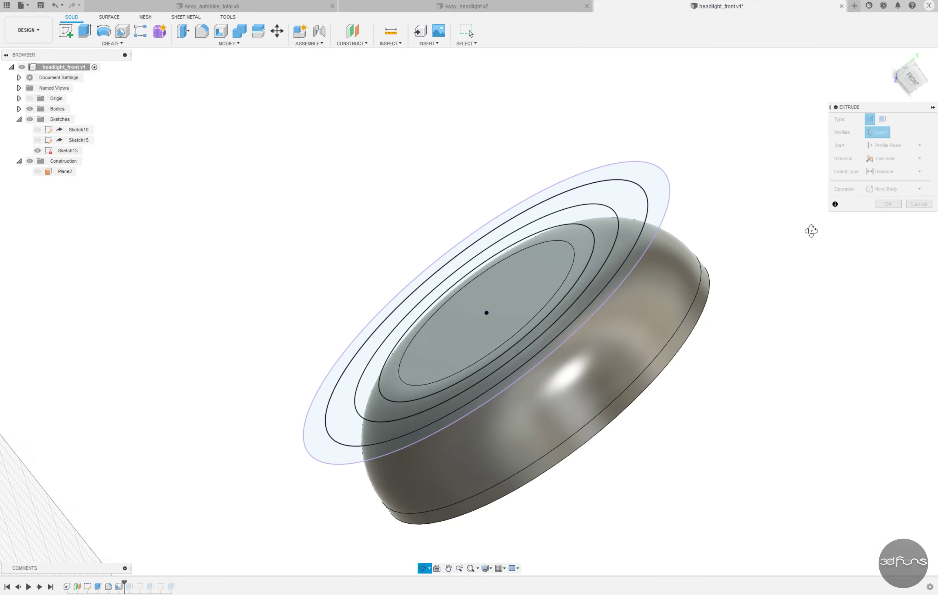
pyautogui.click(886, 146)
pyautogui.click(886, 165)
pyautogui.keyDown('shift'); pyautogui.moveTo(566, 294); pyautogui.dragTo(661, 446, button='middle'); pyautogui.keyUp('shift')
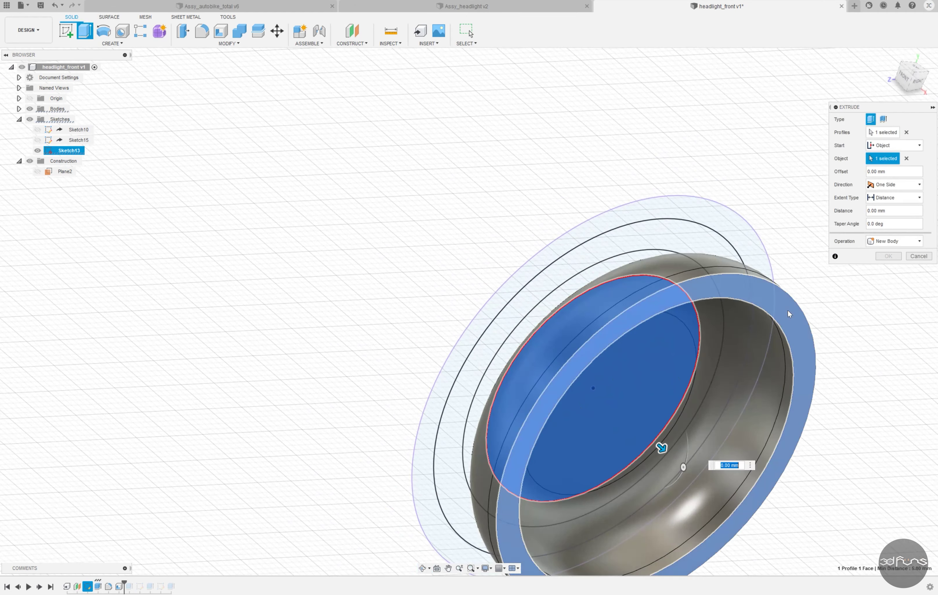
pyautogui.click(662, 446)
pyautogui.moveTo(613, 360); pyautogui.dragTo(605, 363)
# Step: Add the second ring profile, set extent All and operation Join, and confirm
pyautogui.click(642, 228)
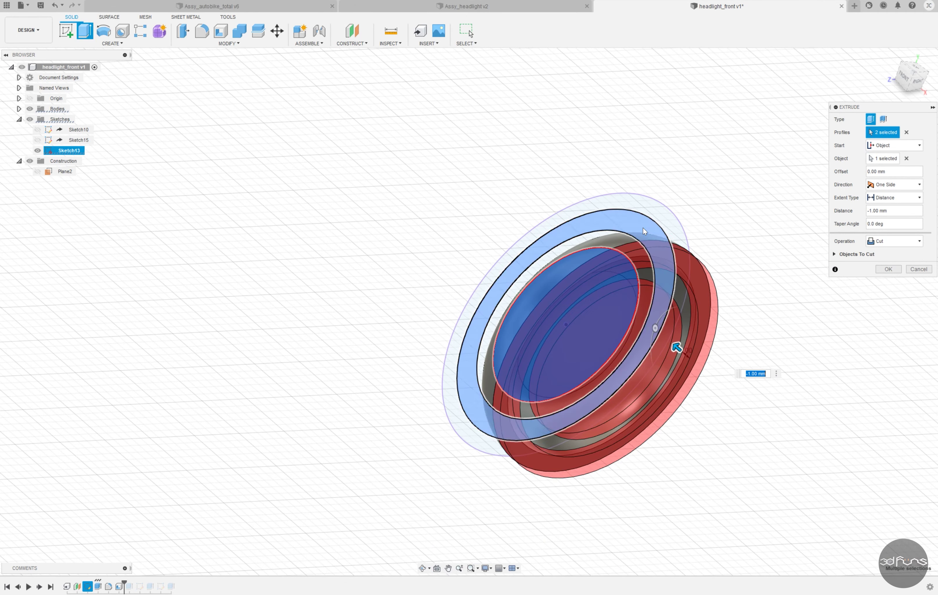
pyautogui.moveTo(643, 228)
pyautogui.keyDown('shift'); pyautogui.mouseDown(button='middle')
pyautogui.moveTo(697, 262)
pyautogui.moveTo(644, 181)
pyautogui.mouseUp(button='middle'); pyautogui.keyUp('shift')
pyautogui.click(894, 197)
pyautogui.click(881, 232)
pyautogui.moveTo(768, 276)
pyautogui.keyDown('shift'); pyautogui.mouseDown(button='middle')
pyautogui.moveTo(826, 252)
pyautogui.moveTo(796, 269)
pyautogui.mouseUp(button='middle'); pyautogui.keyUp('shift')
pyautogui.click(893, 241)
pyautogui.click(886, 252)
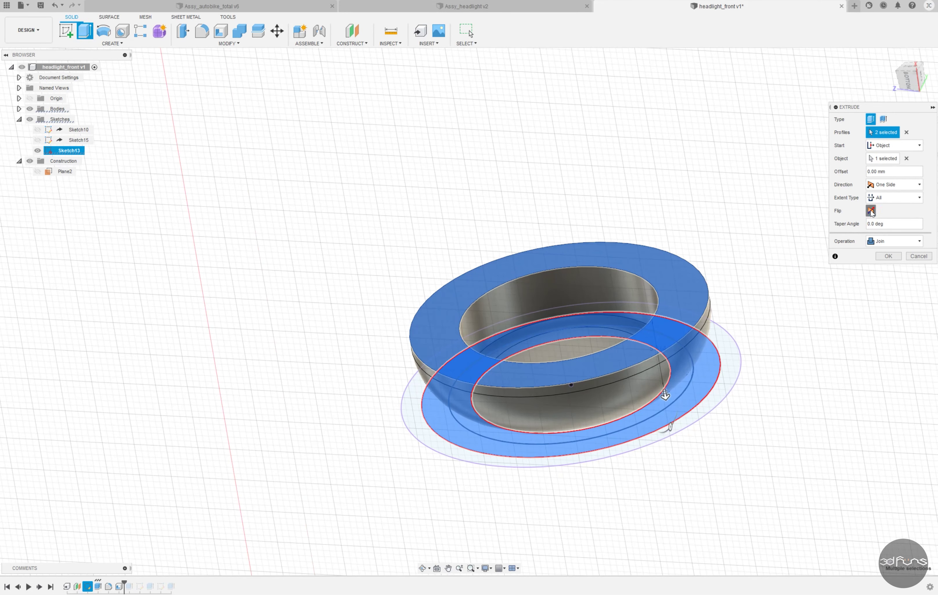
pyautogui.click(887, 255)
pyautogui.keyDown('shift'); pyautogui.moveTo(884, 252); pyautogui.dragTo(266, 291, button='middle'); pyautogui.keyUp('shift')
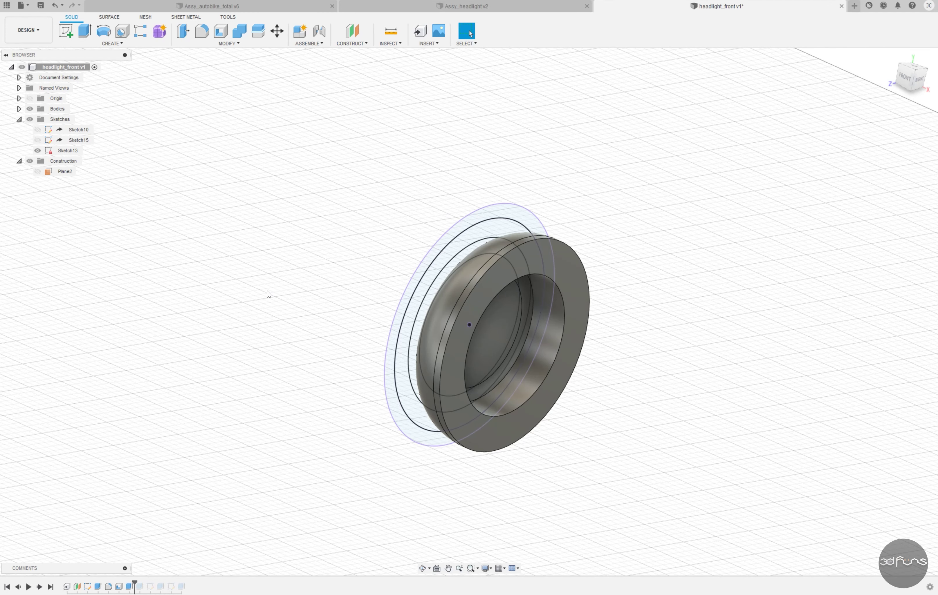
# Step: Add a diameter dimension to Sketch13's middle circle and finish the sketch
pyautogui.doubleClick(417, 417)
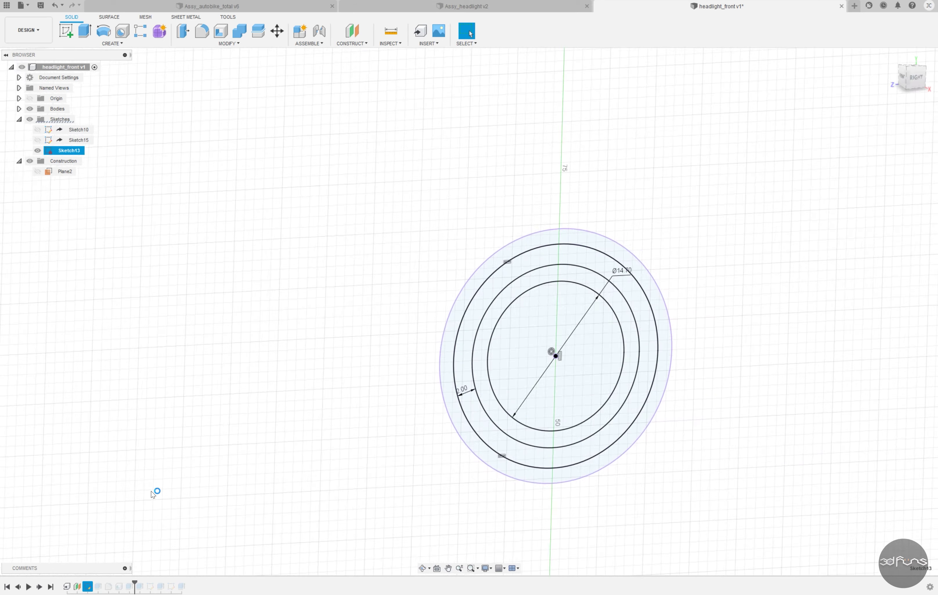
pyautogui.press('d')
pyautogui.click(653, 291)
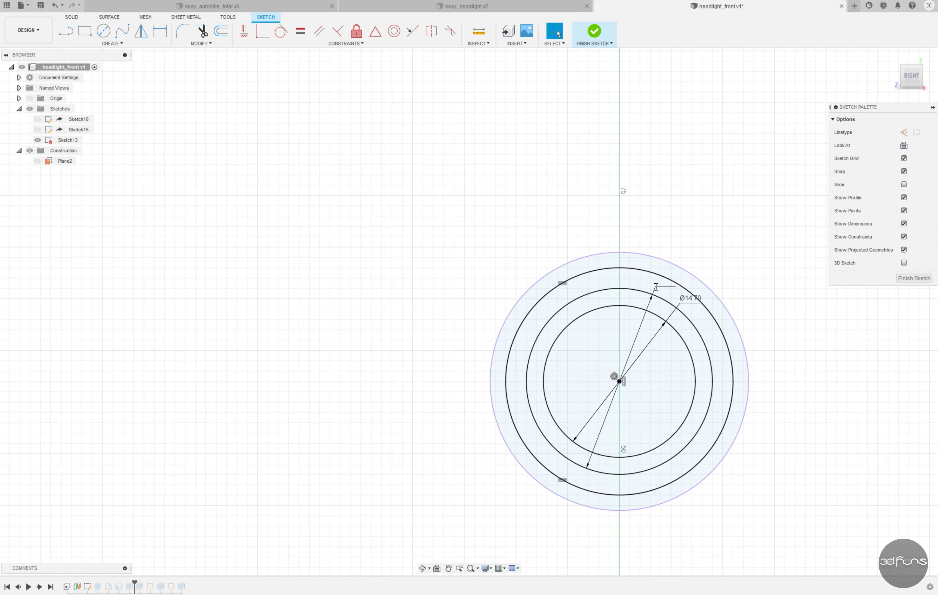
pyautogui.click(655, 287)
pyautogui.click(594, 31)
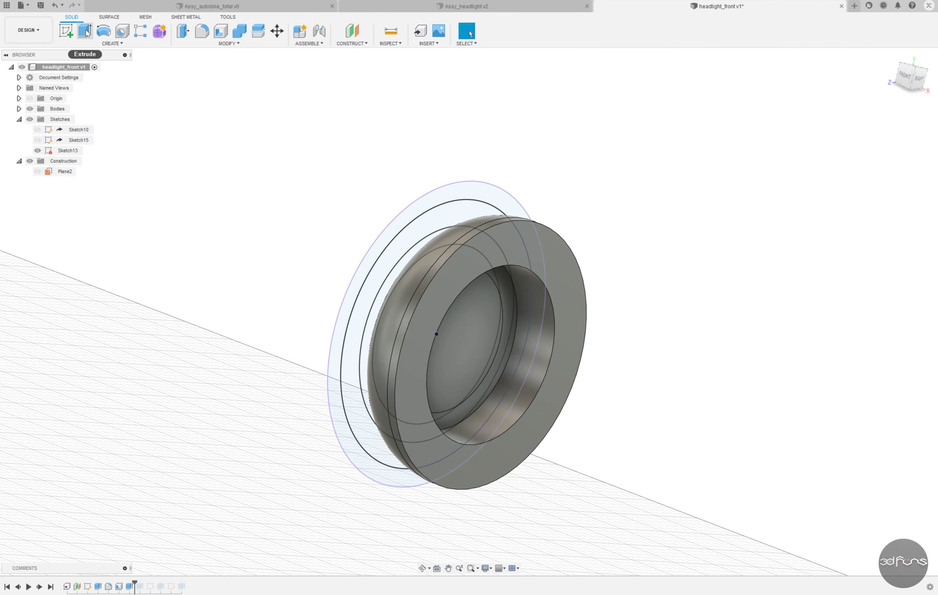
# Step: Extrude the ring profile 3.00 mm from the bowl face, joined to the body
pyautogui.click(84, 31)
pyautogui.click(401, 250)
pyautogui.click(885, 151)
pyautogui.click(886, 171)
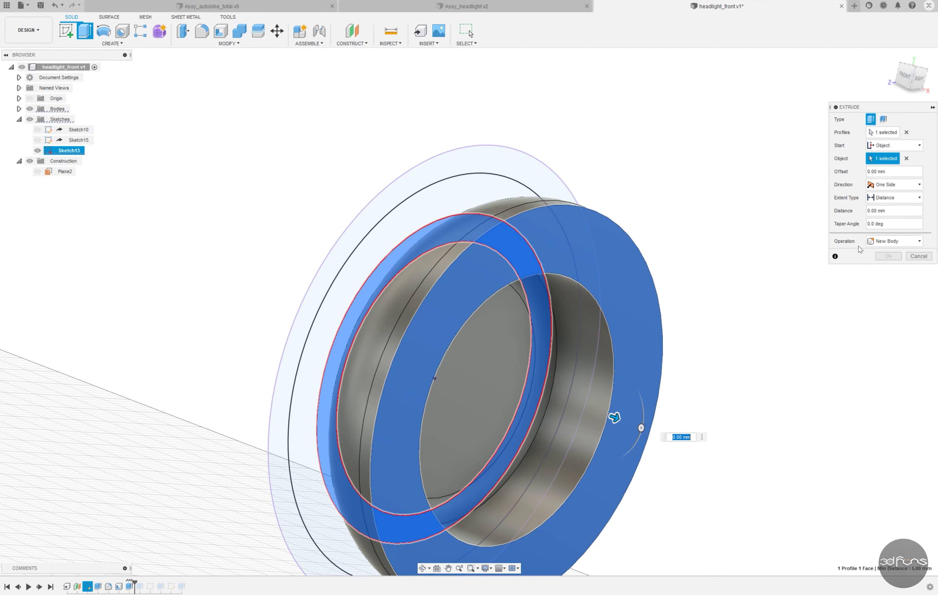
pyautogui.click(614, 413)
pyautogui.moveTo(619, 410); pyautogui.dragTo(667, 405)
pyautogui.moveTo(666, 405)
pyautogui.keyDown('shift'); pyautogui.mouseDown(button='middle')
pyautogui.moveTo(758, 318)
pyautogui.moveTo(750, 295)
pyautogui.mouseUp(button='middle'); pyautogui.keyUp('shift')
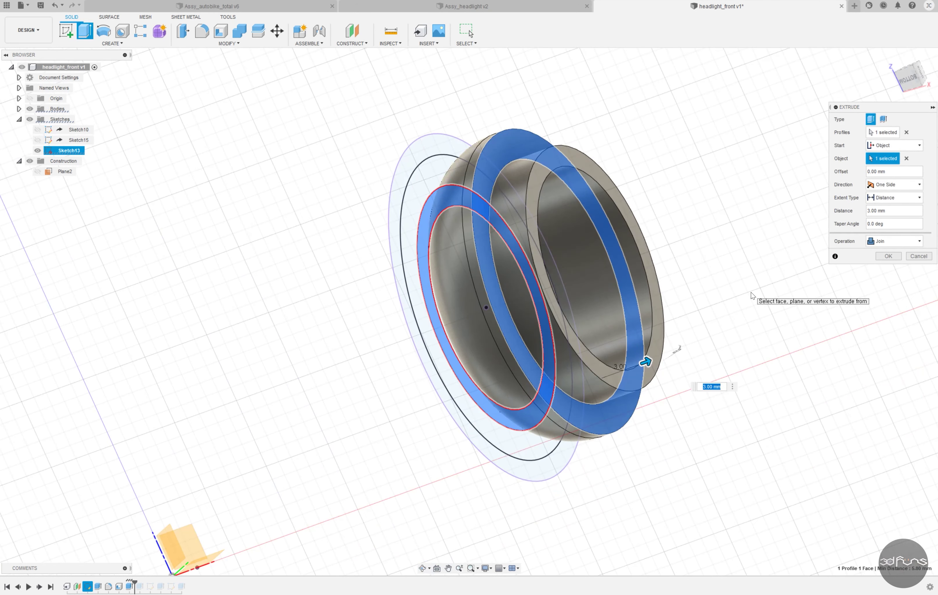
pyautogui.press('Return')
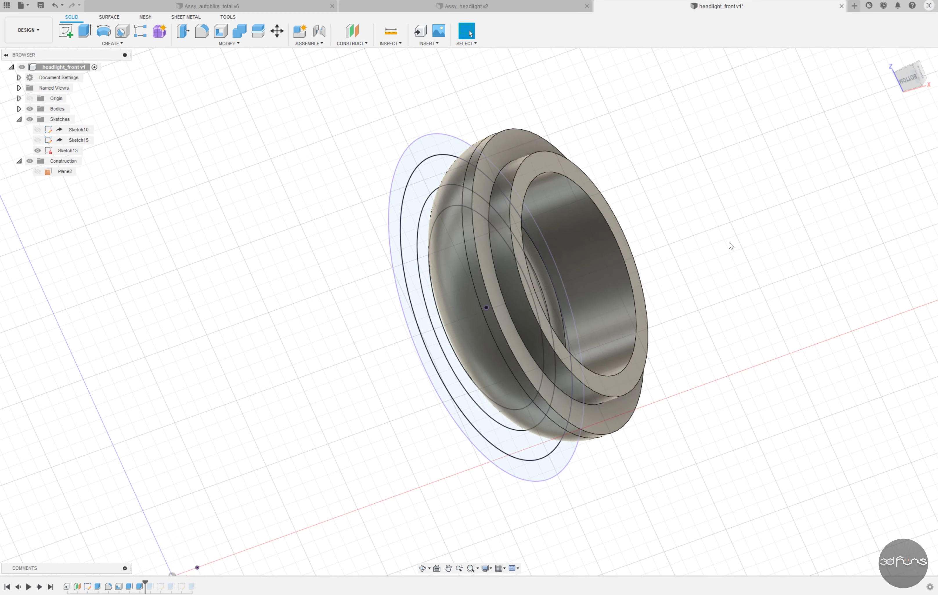
# Step: Fillet the ring's inner top edge and hide Sketch13
pyautogui.click(183, 31)
pyautogui.click(512, 163)
pyautogui.press('Return')
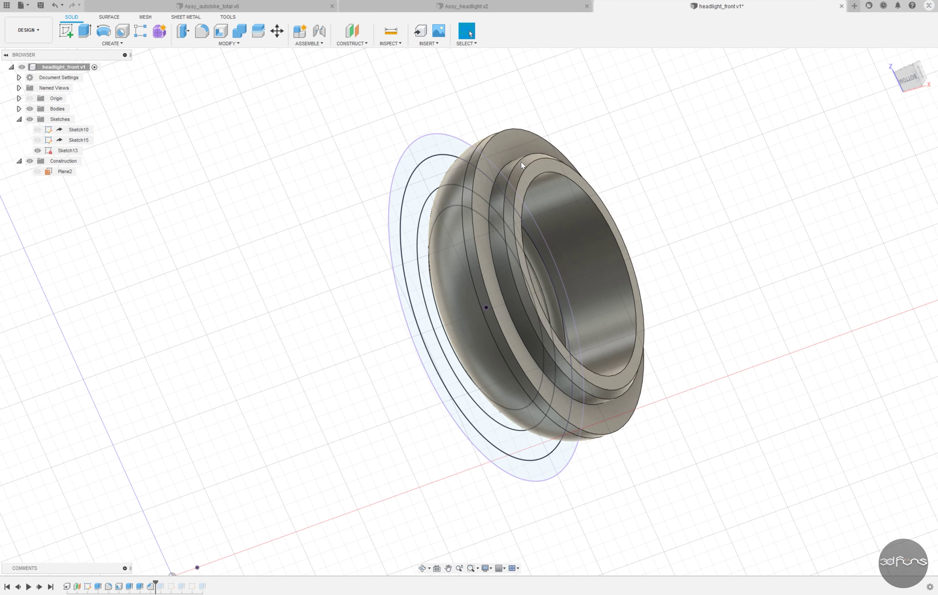
pyautogui.click(38, 150)
pyautogui.click(891, 56)
# Step: Save headlight_front as a new version and accept its placement in Assy_headlight
pyautogui.hotkey('ctrl', 's')
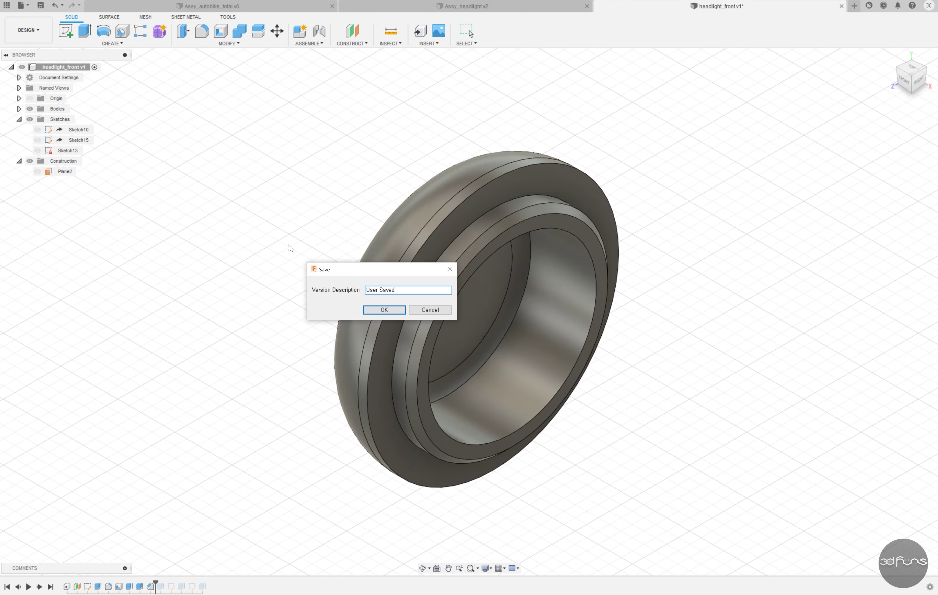
pyautogui.press('Return')
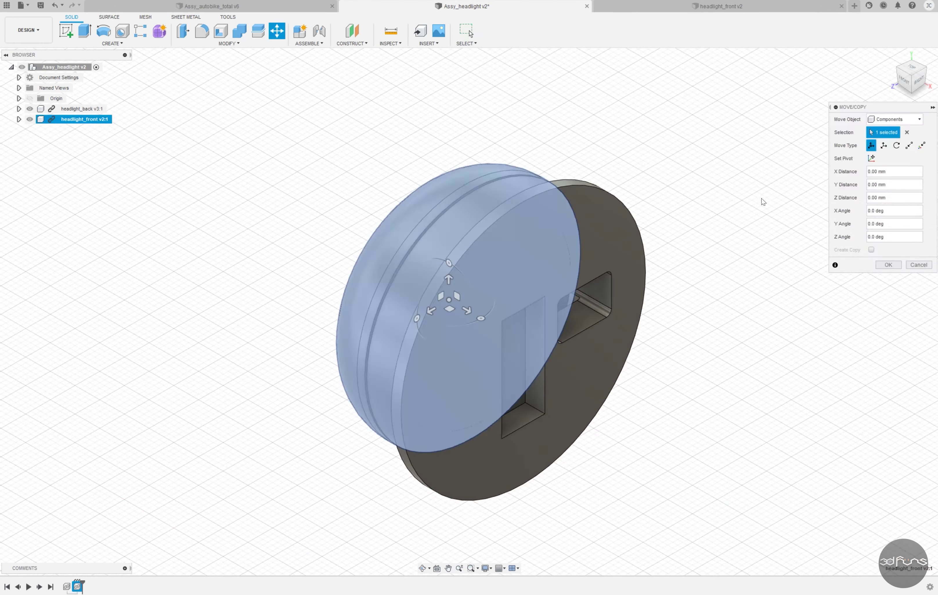
pyautogui.press('Return')
pyautogui.keyDown('shift'); pyautogui.moveTo(563, 167); pyautogui.dragTo(594, 166, button='middle'); pyautogui.keyUp('shift')
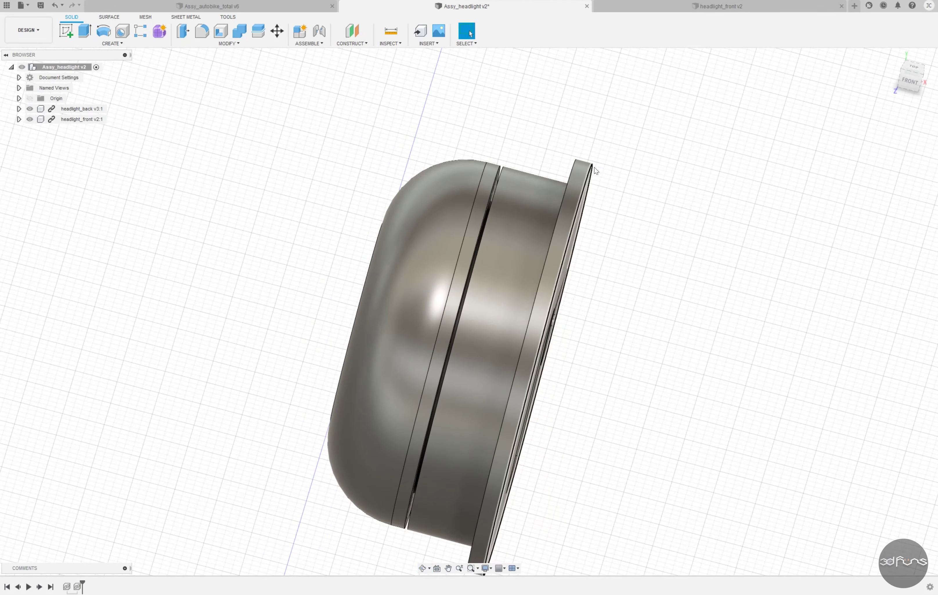
pyautogui.press('Escape')
# Step: Open the headlight_back component in its own document tab
pyautogui.scroll(-3, 512, 374)
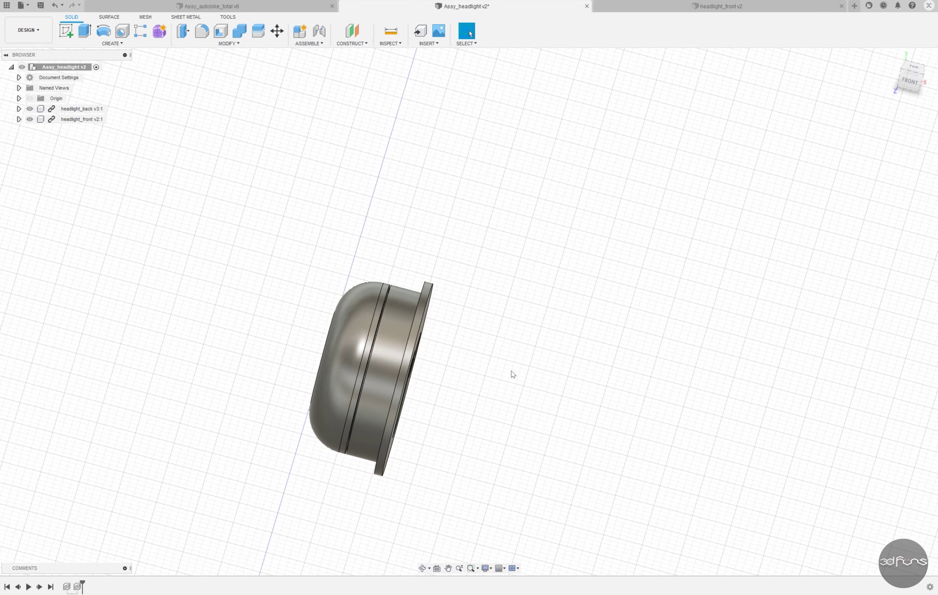
pyautogui.click(79, 119)
pyautogui.rightClick(82, 109)
pyautogui.click(108, 181)
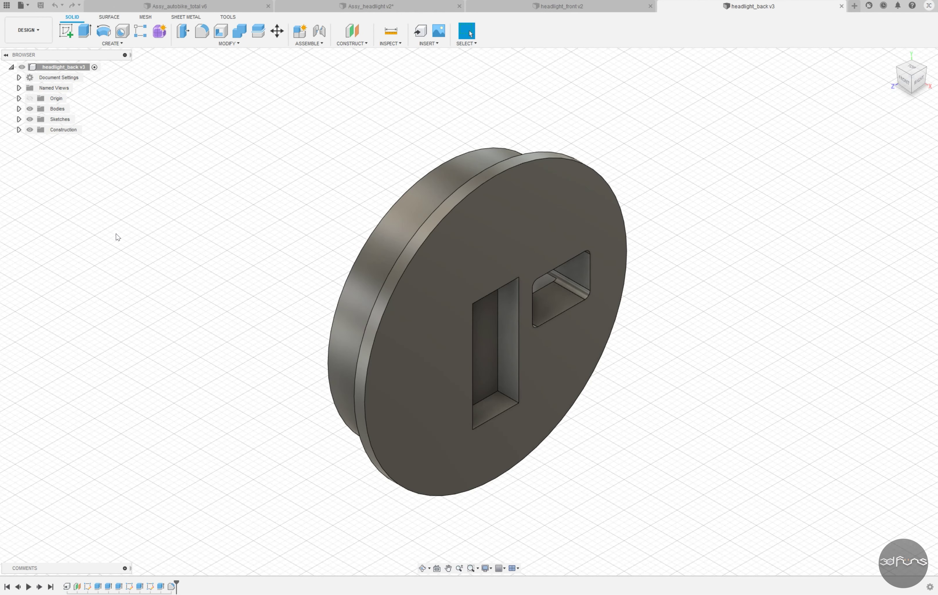
# Step: Save the back cap design as a new copy named bracket_headlight
pyautogui.click(19, 119)
pyautogui.click(38, 140)
pyautogui.scroll(-5, 180, 248)
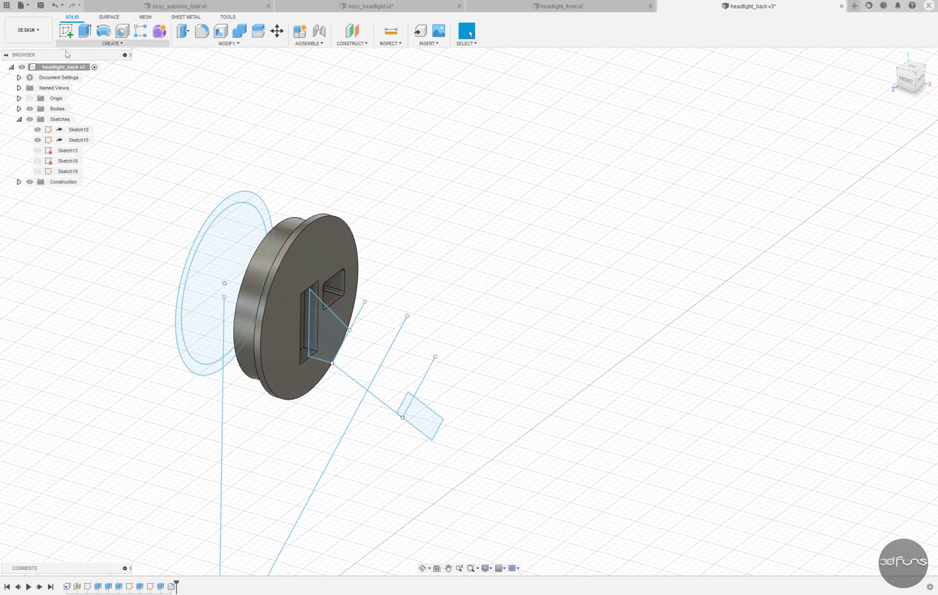
pyautogui.click(21, 5)
pyautogui.click(43, 105)
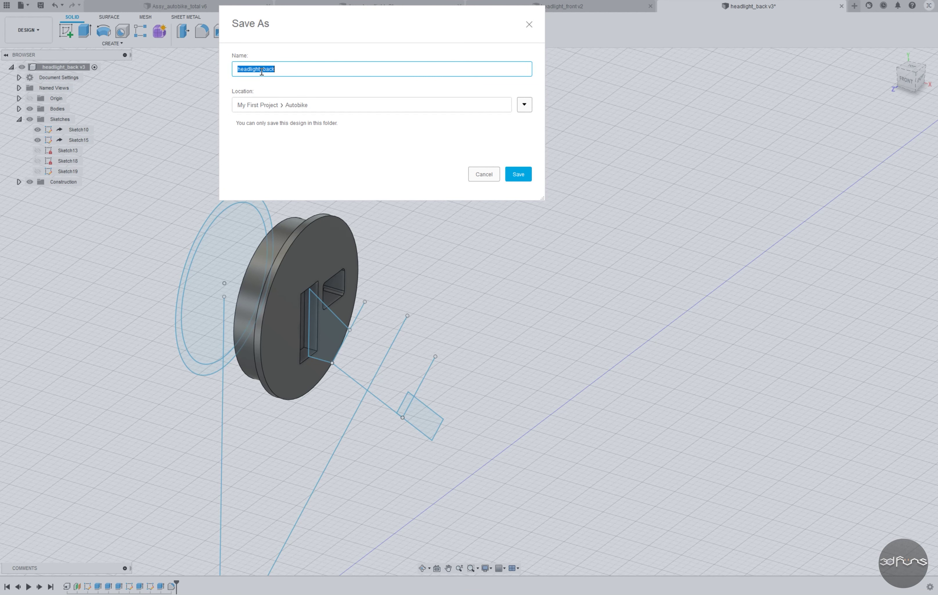
pyautogui.write('bra')
pyautogui.write('ck_')
pyautogui.click(518, 175)
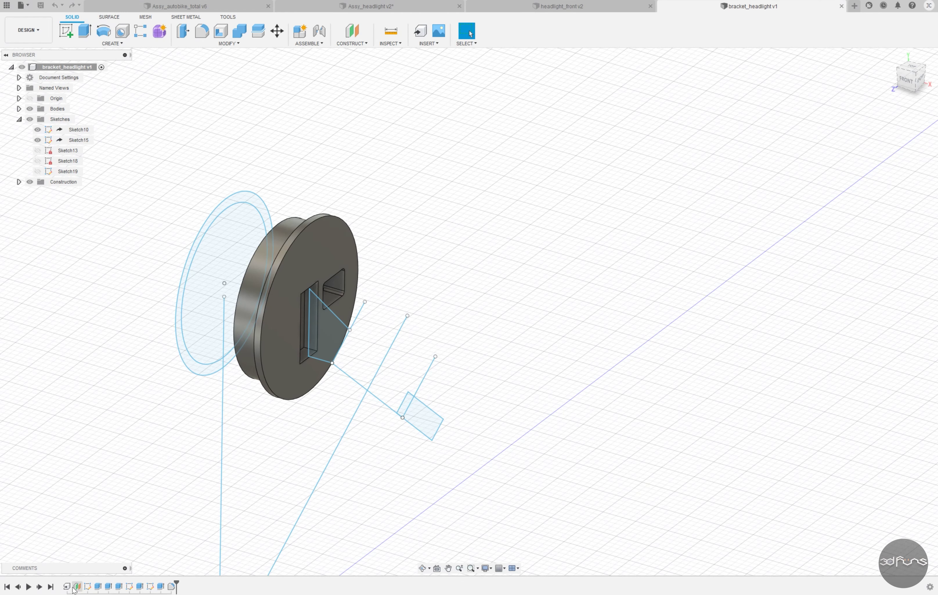
# Step: Roll the design history back to the start and begin a front-plane sketch
pyautogui.moveTo(239, 531); pyautogui.dragTo(247, 495, button='middle')
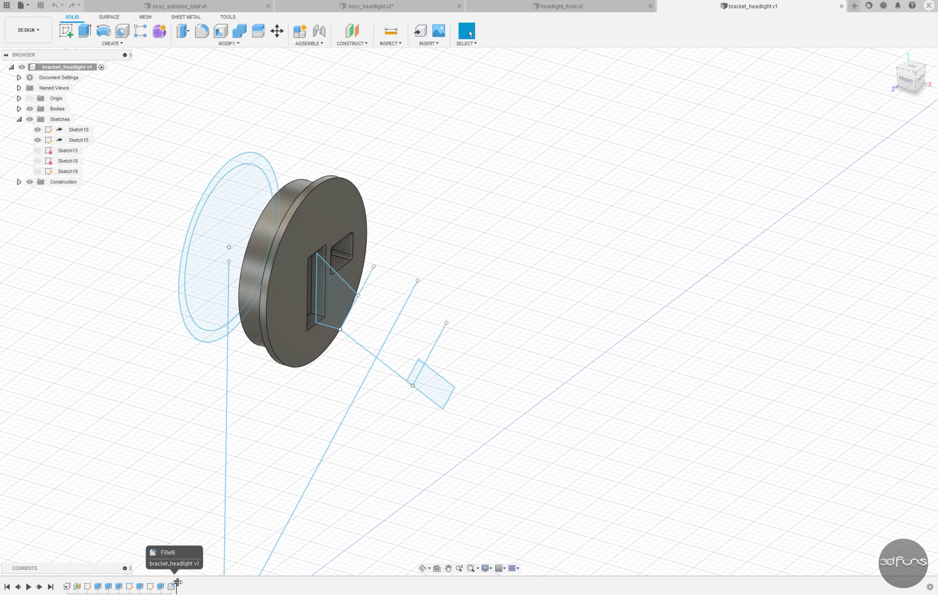
pyautogui.moveTo(177, 583); pyautogui.dragTo(72, 583)
pyautogui.click(66, 30)
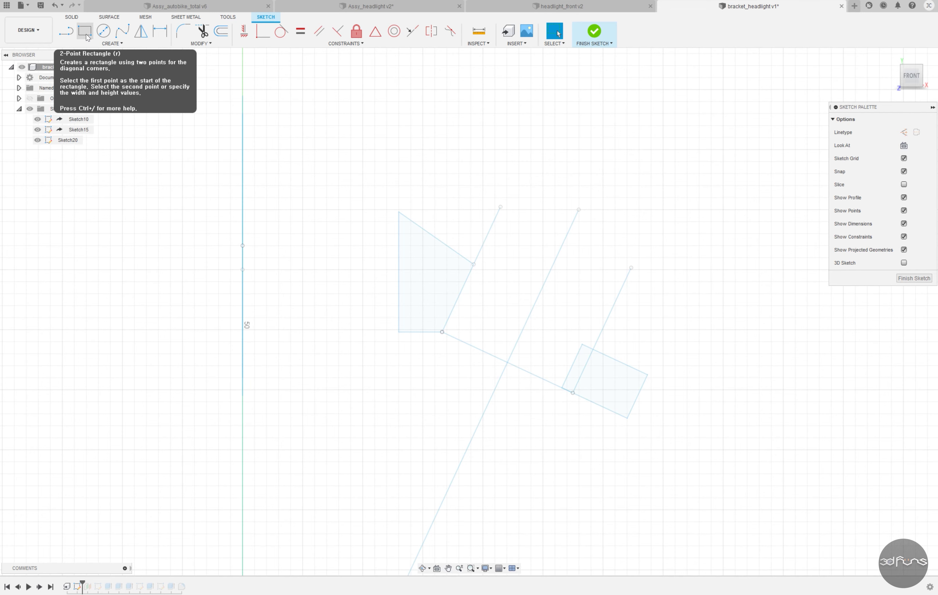
# Step: Project the slanted guide line and draw the first bracket profile with a 1.90 top edge
pyautogui.click(112, 43)
pyautogui.click(177, 197)
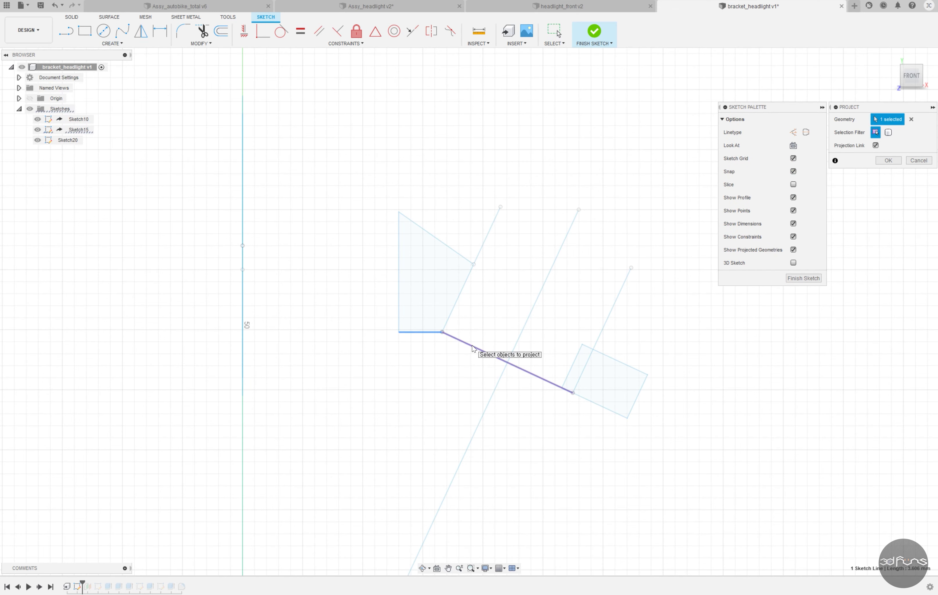
pyautogui.press('Return')
pyautogui.scroll(3, 527, 259)
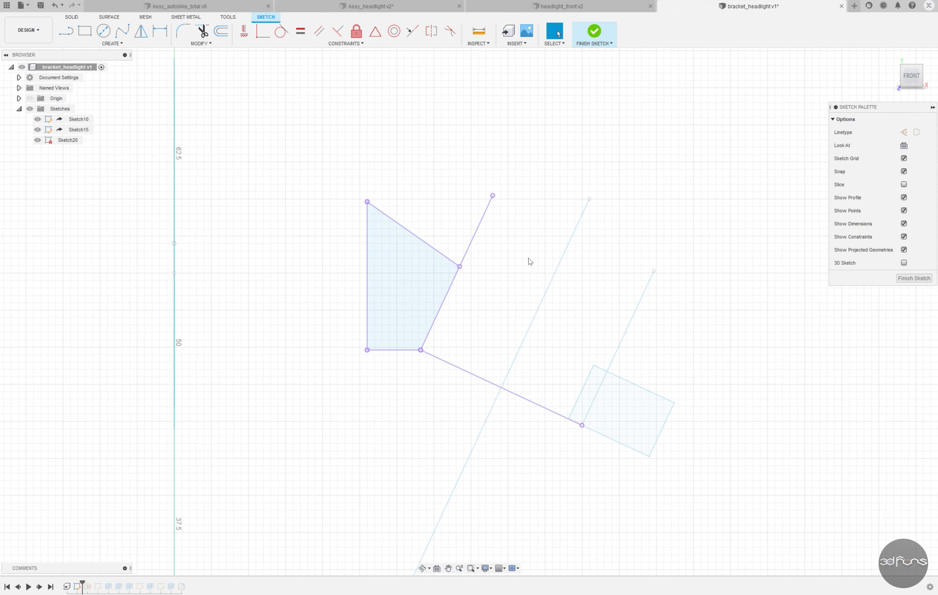
pyautogui.click(398, 346)
pyautogui.click(308, 346)
pyautogui.click(308, 192)
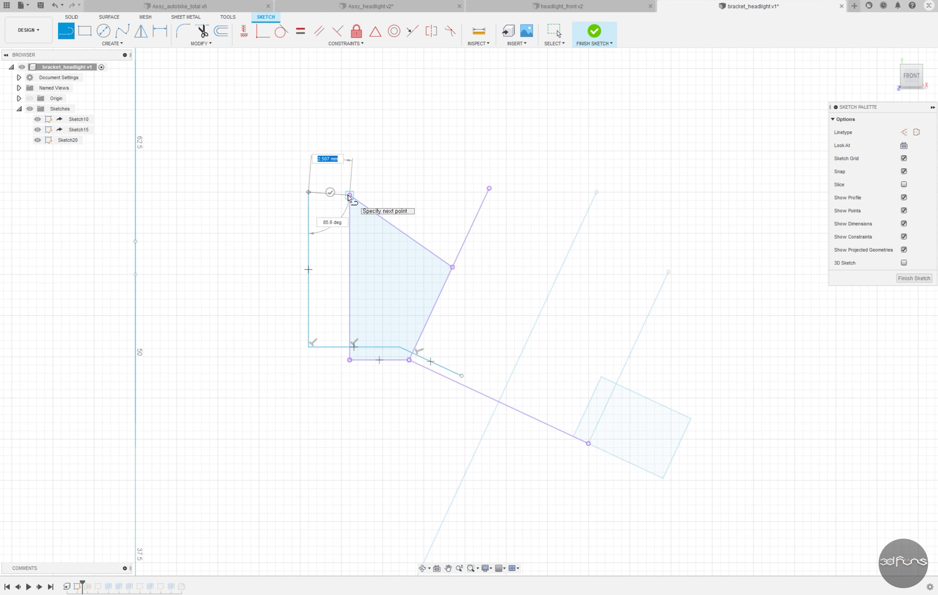
pyautogui.click(349, 195)
pyautogui.press('Escape')
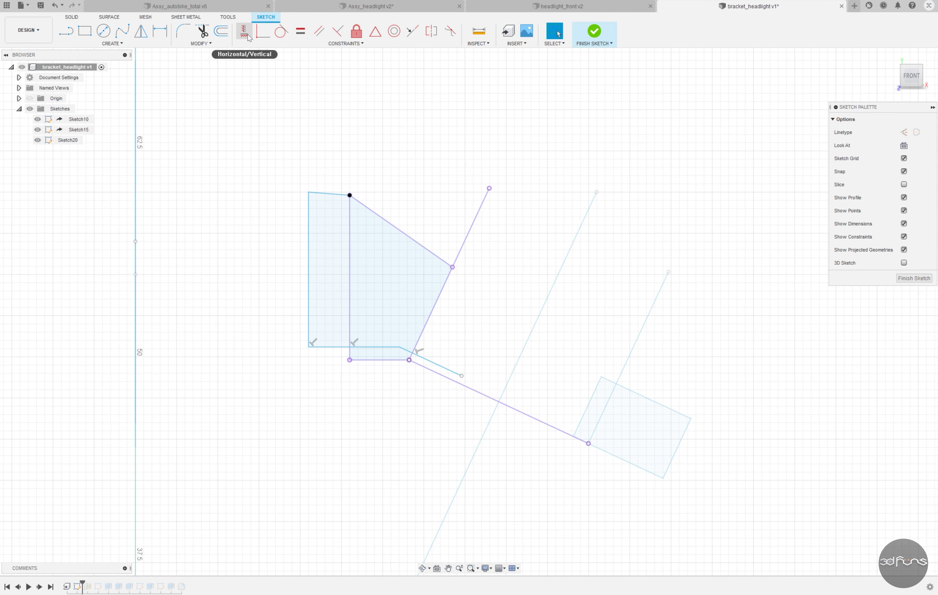
pyautogui.click(330, 162)
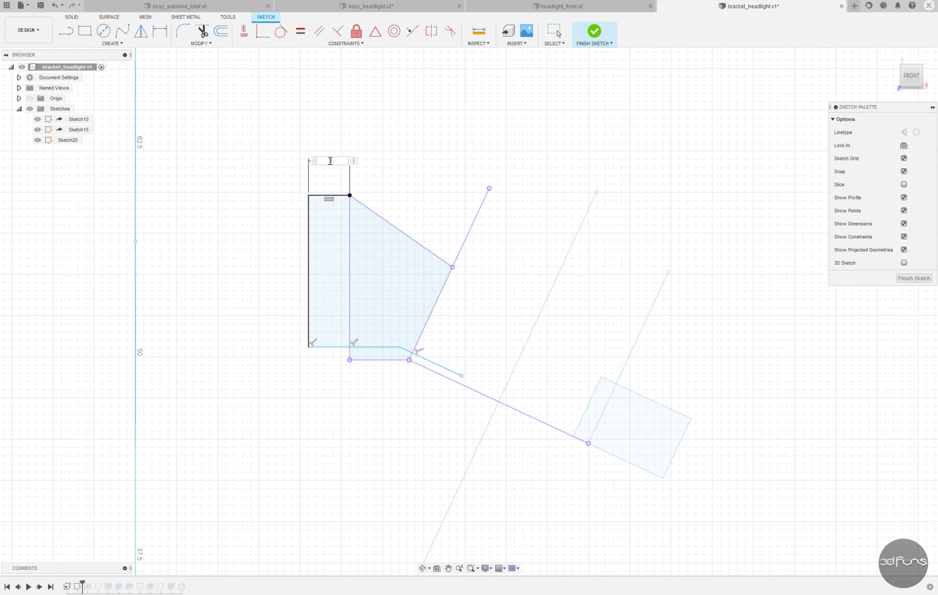
pyautogui.write('1.9')
pyautogui.press('Return')
# Step: Draw the angled second profile, parallel to the lower edge, with a 0.10 gap
pyautogui.click(472, 376)
pyautogui.click(519, 274)
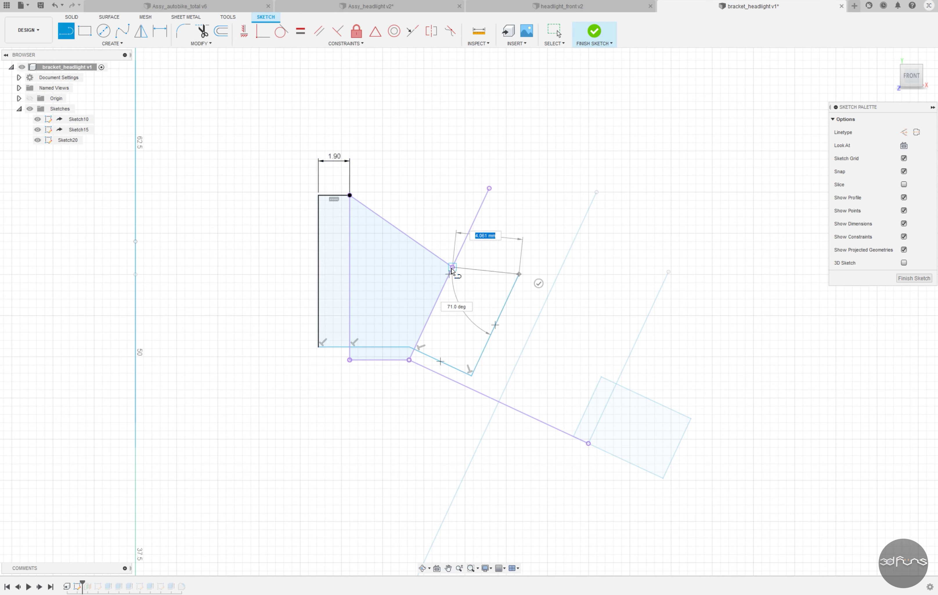
pyautogui.click(453, 267)
pyautogui.press('Escape')
pyautogui.click(474, 273)
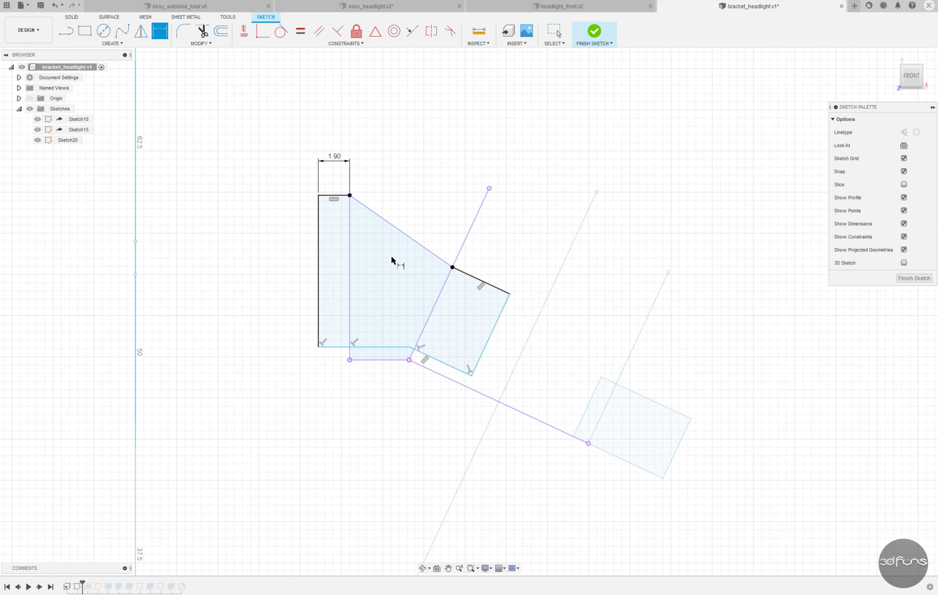
pyautogui.click(461, 377)
pyautogui.write('0.1')
pyautogui.press('Return')
# Step: Dimension the bottom gap to 0.20 and the angled end edge to 1.50
pyautogui.click(382, 360)
pyautogui.click(366, 347)
pyautogui.click(292, 351)
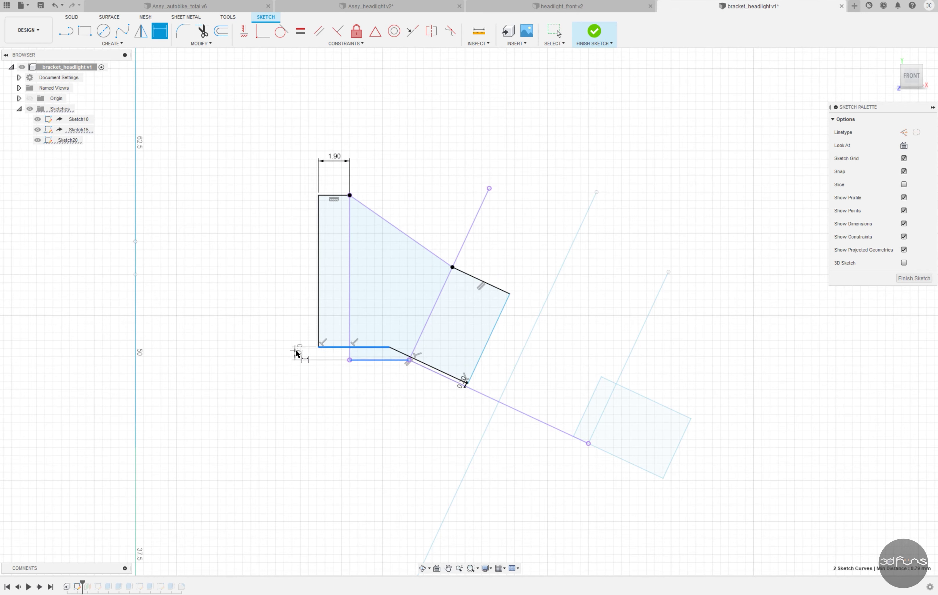
pyautogui.write('0.2')
pyautogui.press('Return')
pyautogui.scroll(2, 416, 282)
pyautogui.click(509, 258)
pyautogui.write('1.5')
pyautogui.press('Return')
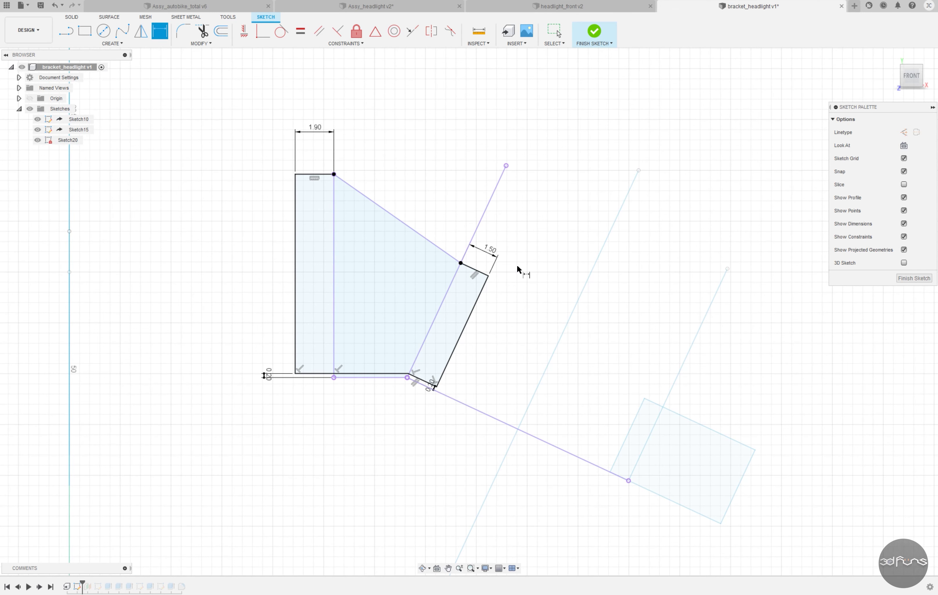
# Step: Finish the sketch and extrude both bracket profiles symmetrically into a new solid body
pyautogui.click(594, 32)
pyautogui.press('e')
pyautogui.click(319, 236)
pyautogui.click(378, 276)
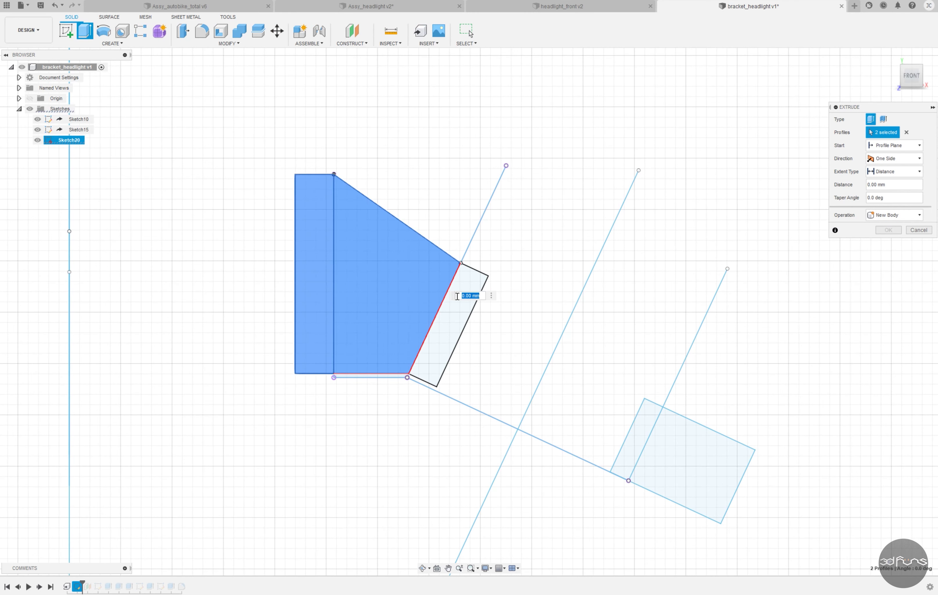
pyautogui.click(449, 315)
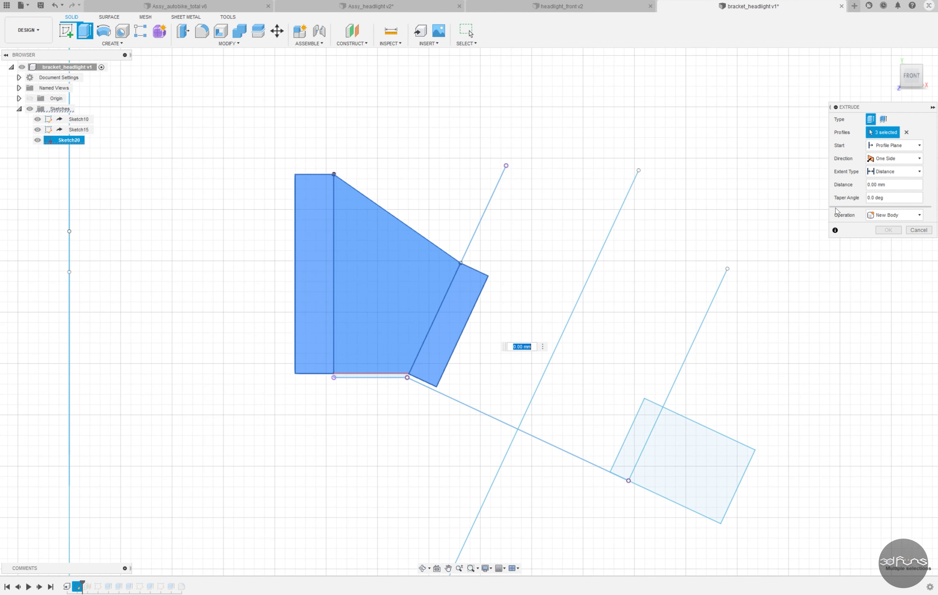
pyautogui.click(886, 158)
pyautogui.click(887, 186)
pyautogui.press('Return')
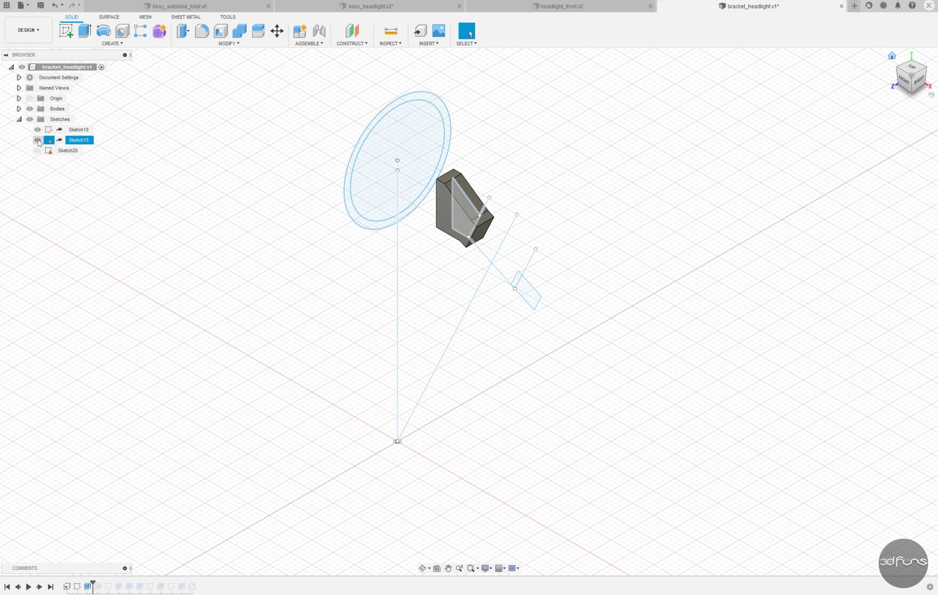
# Step: Edit the derived skeleton design to also include a skeleton sketch
pyautogui.rightClick(67, 586)
pyautogui.click(98, 479)
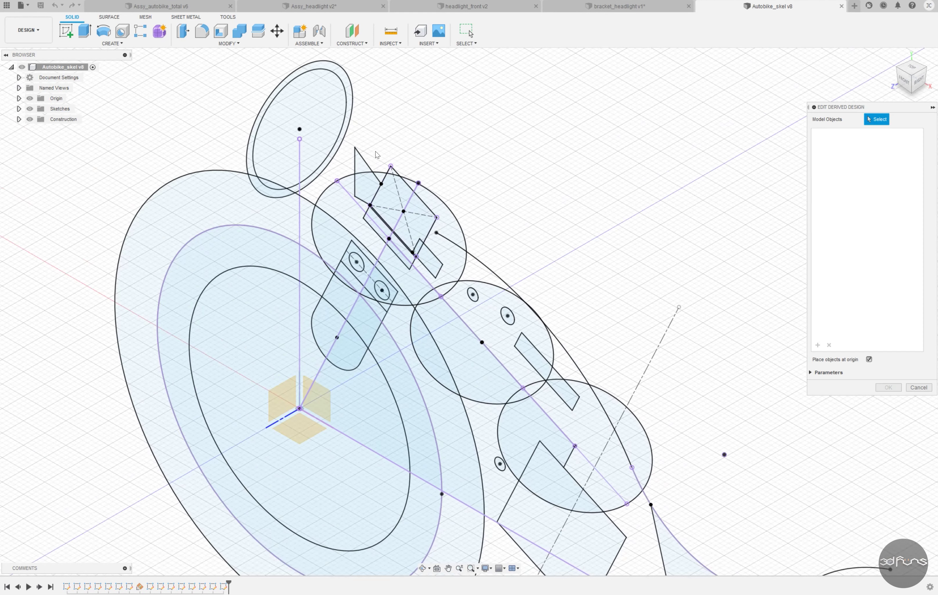
pyautogui.click(374, 165)
pyautogui.click(888, 387)
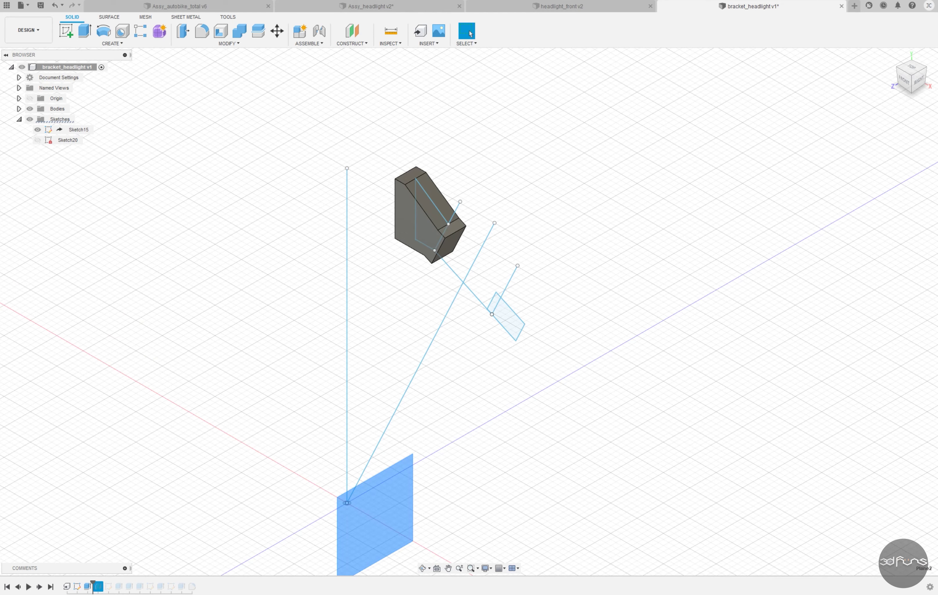
# Step: Fit the bracket in view, then close the bracket_headlight and headlight_front designs
pyautogui.press('F6')
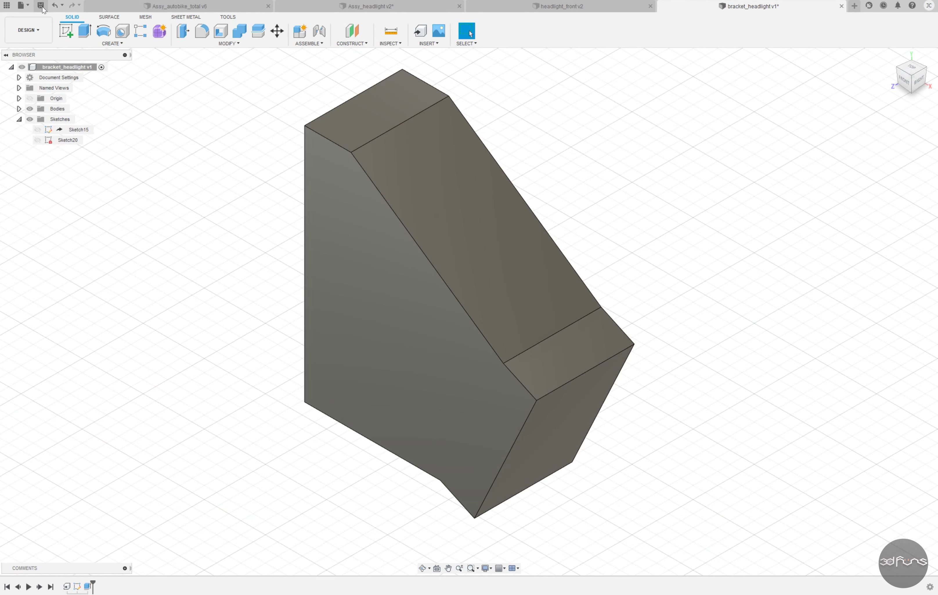
pyautogui.click(841, 6)
pyautogui.click(841, 7)
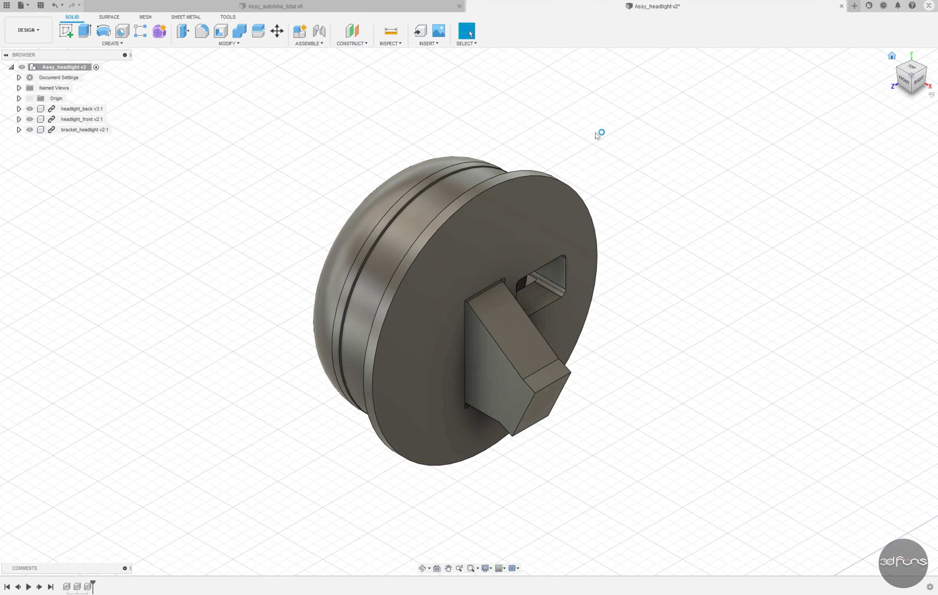
# Step: Save and close Assy_headlight, insert it into Assy_autobike_total, and save the bike assembly
pyautogui.hotkey('ctrl', 's')
pyautogui.click(380, 312)
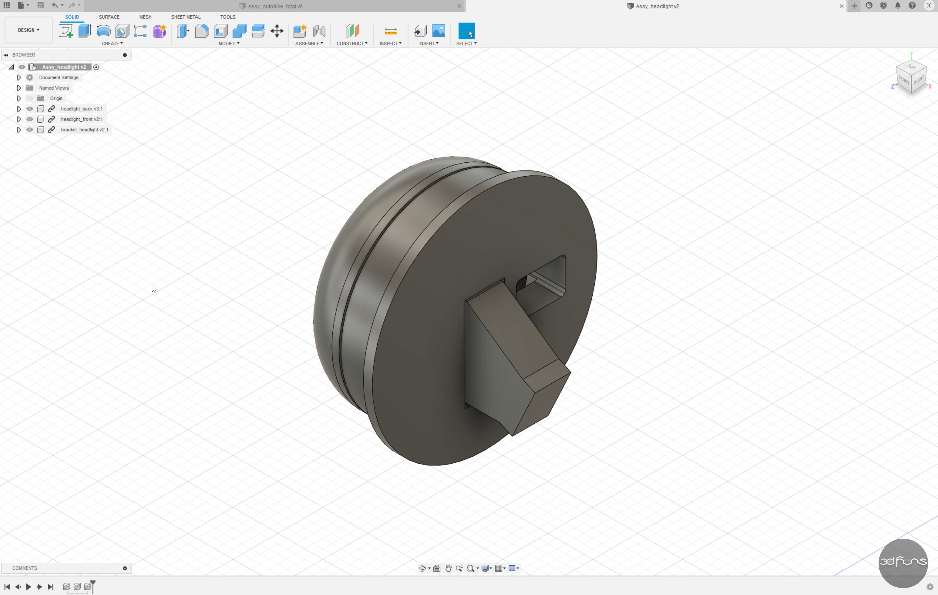
pyautogui.click(841, 7)
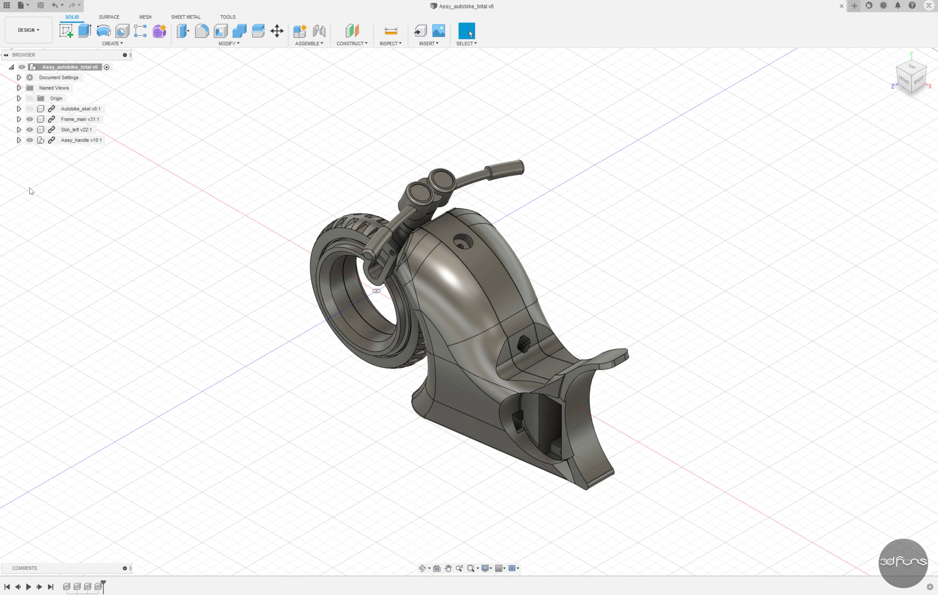
pyautogui.press('Return')
pyautogui.hotkey('ctrl', 's')
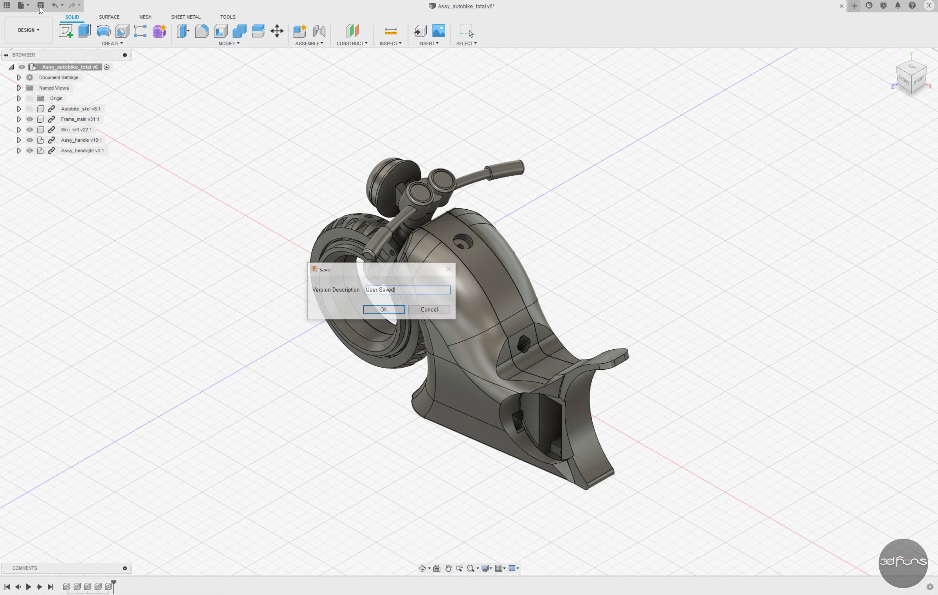